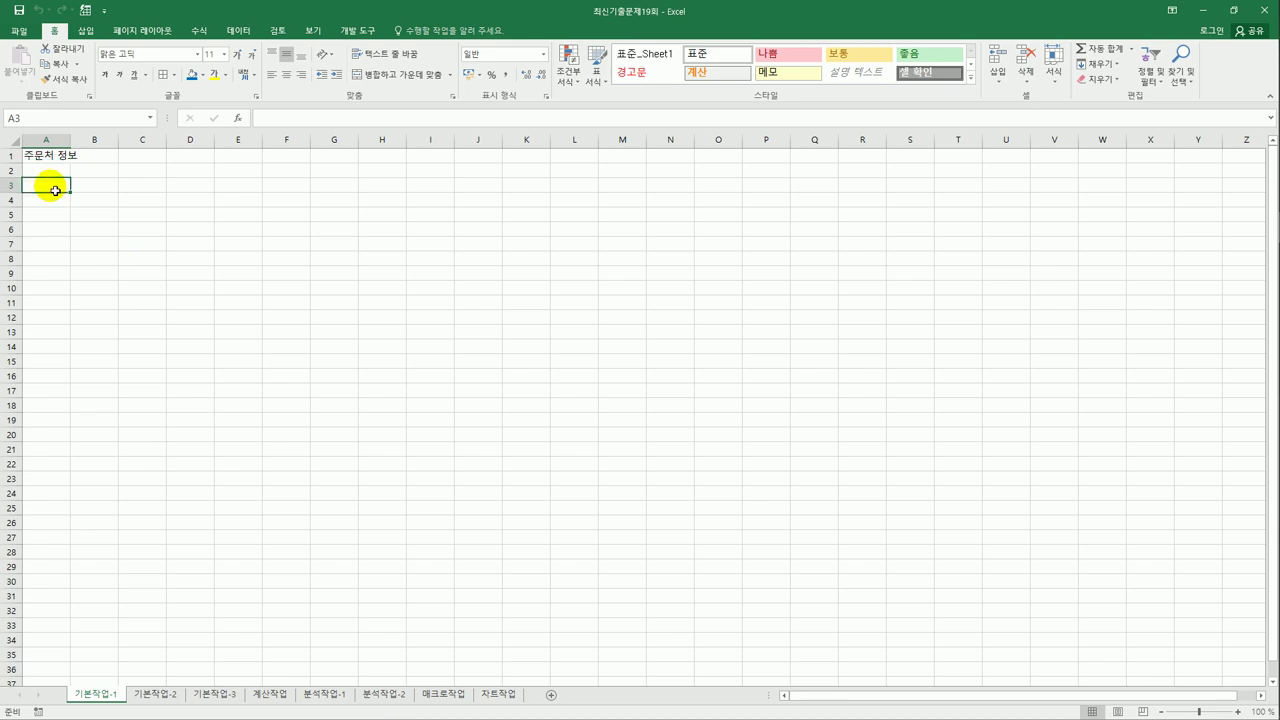
{"action": "left_click_drag", "start_coordinate": [52, 188], "coordinate": [340, 311]}
{"action": "left_click", "coordinate": [335, 302]}
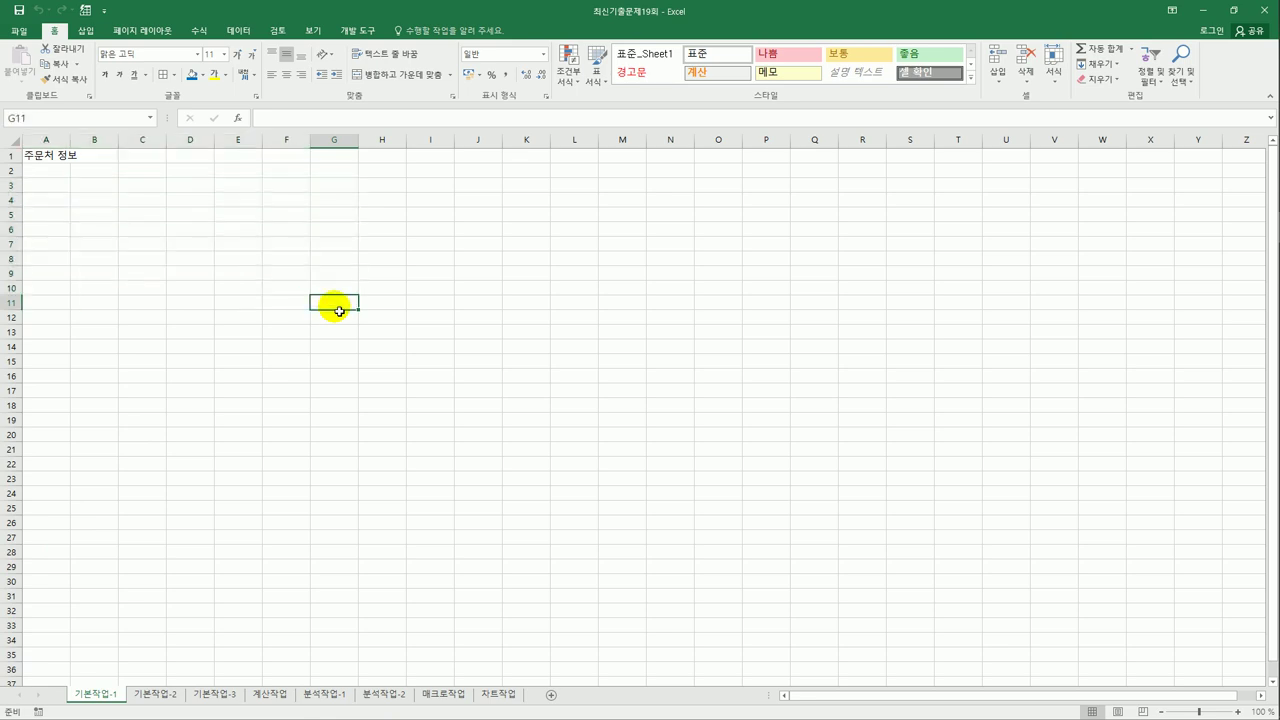
On the 기본작업-2 sheet, merge and center the title 급여 내역서 across A1:H1.
{"action": "left_click", "coordinate": [155, 694]}
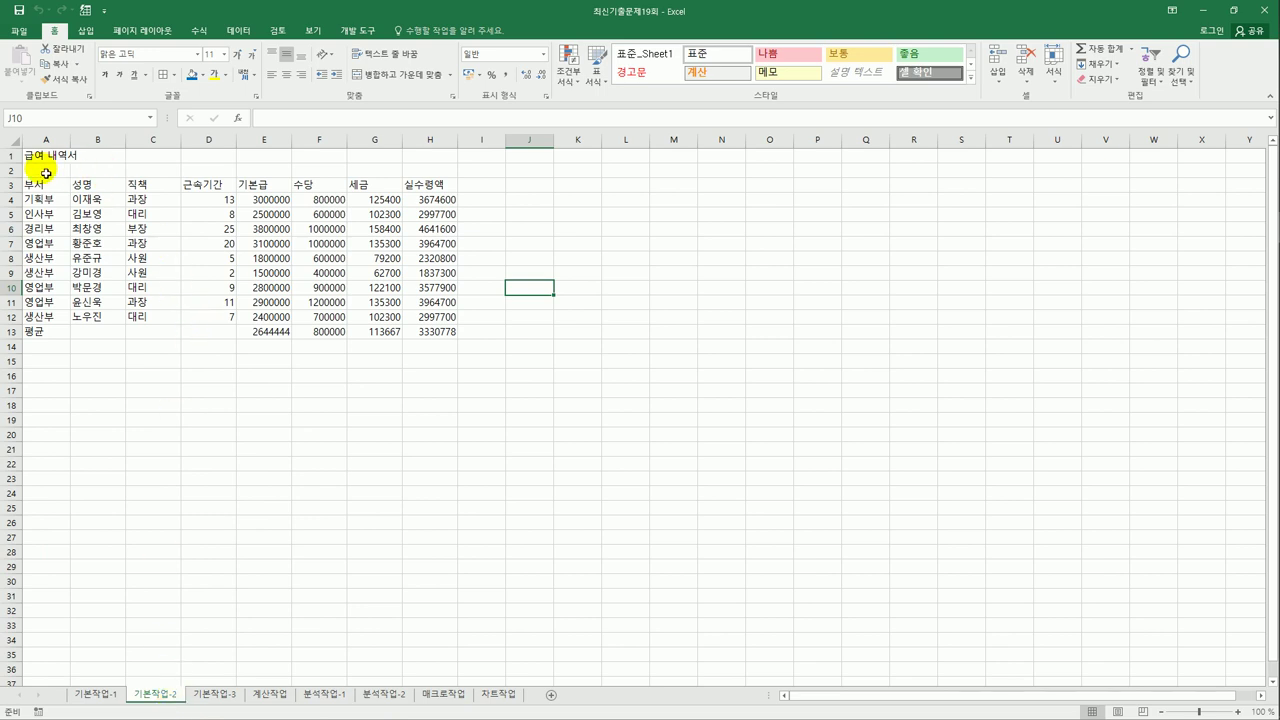
{"action": "left_click_drag", "start_coordinate": [44, 156], "coordinate": [428, 157]}
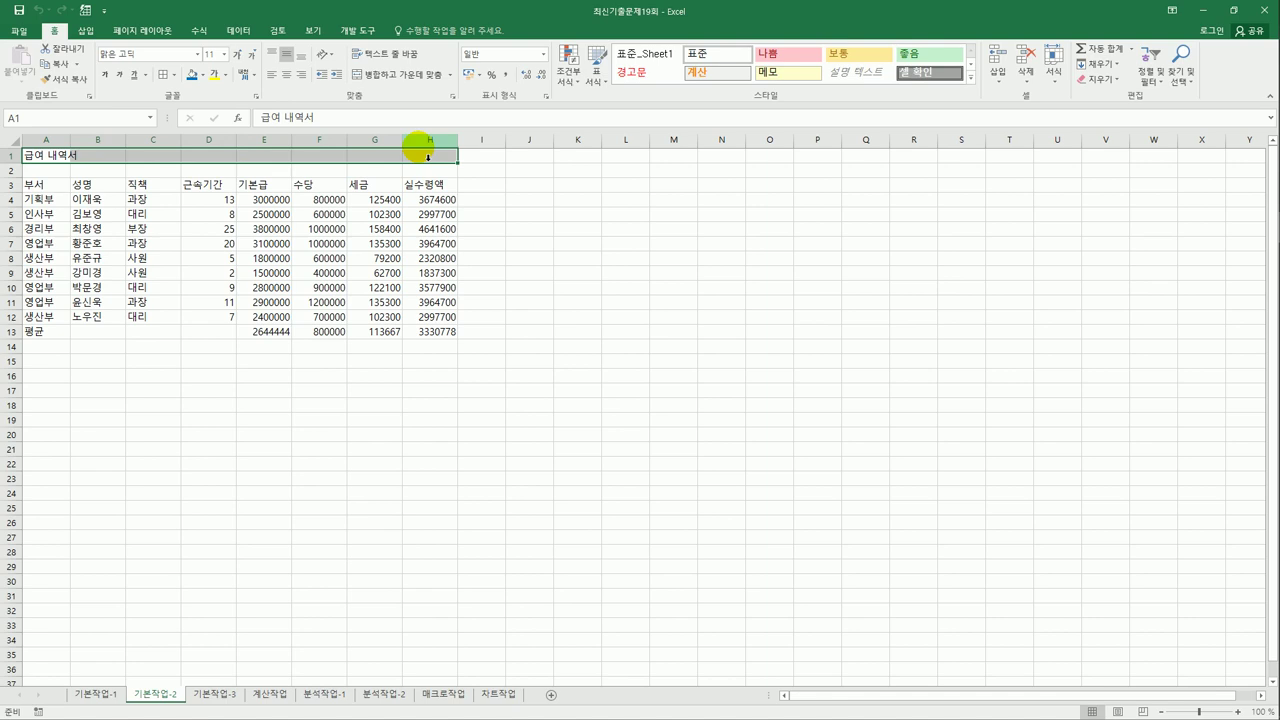
{"action": "left_click", "coordinate": [387, 77]}
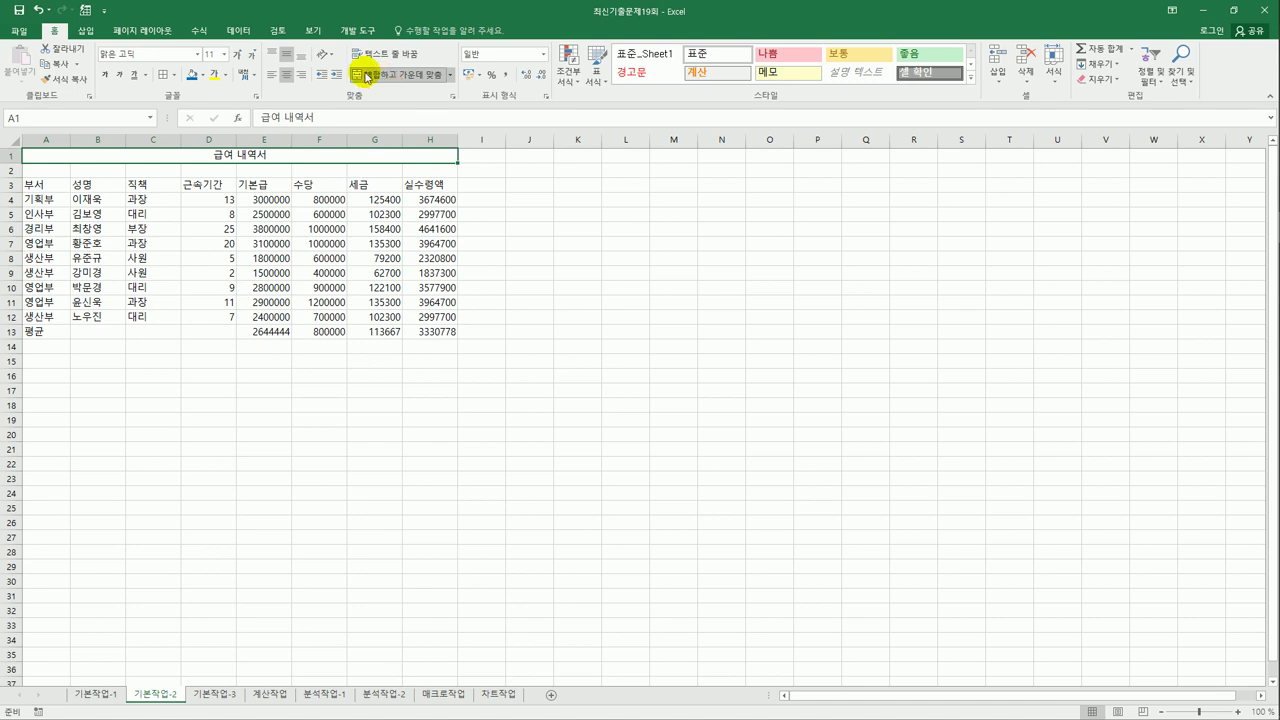
Format the title in A1 with the 굴림체 font at size 16, bold and underlined.
{"action": "left_click", "coordinate": [197, 54]}
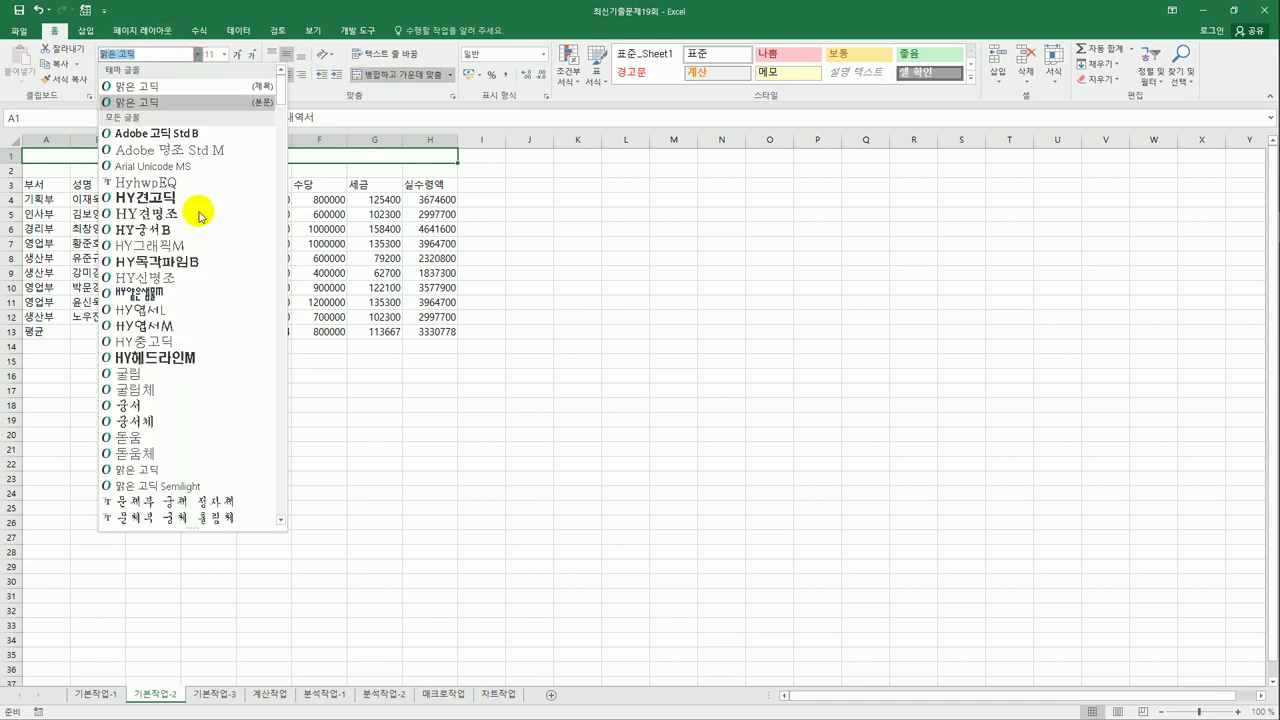
{"action": "left_click", "coordinate": [192, 391]}
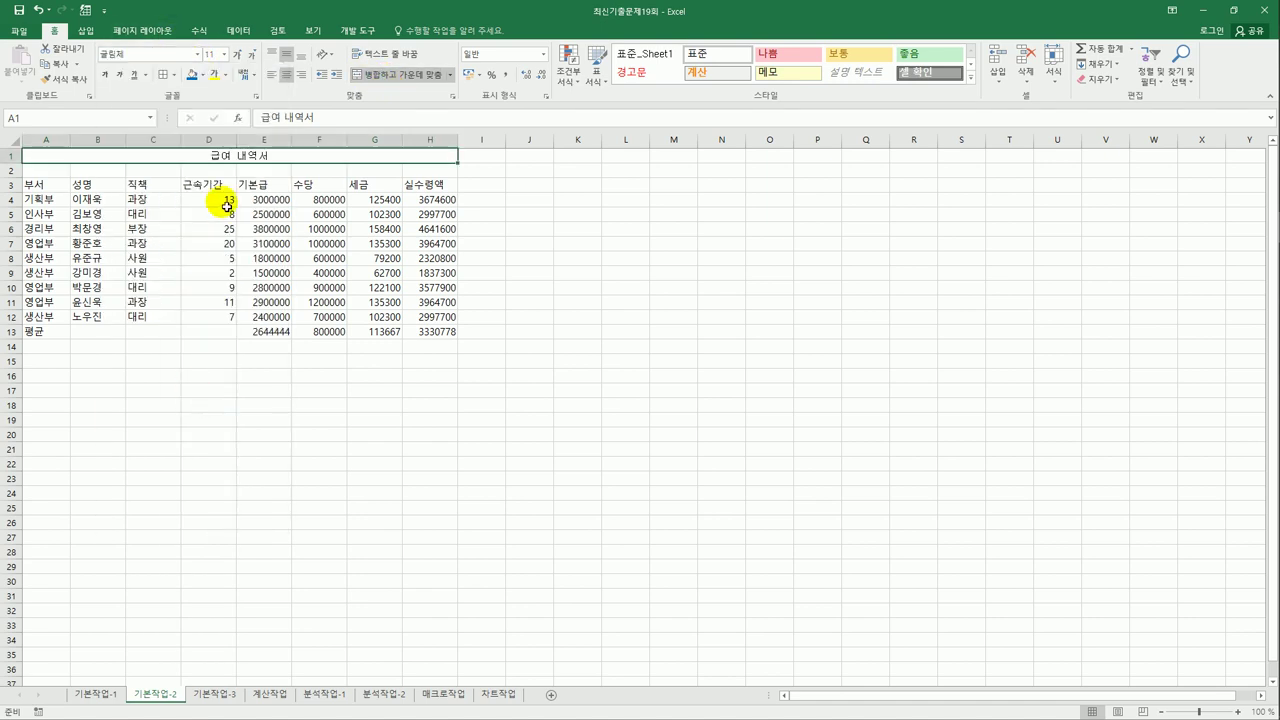
{"action": "left_click", "coordinate": [224, 54]}
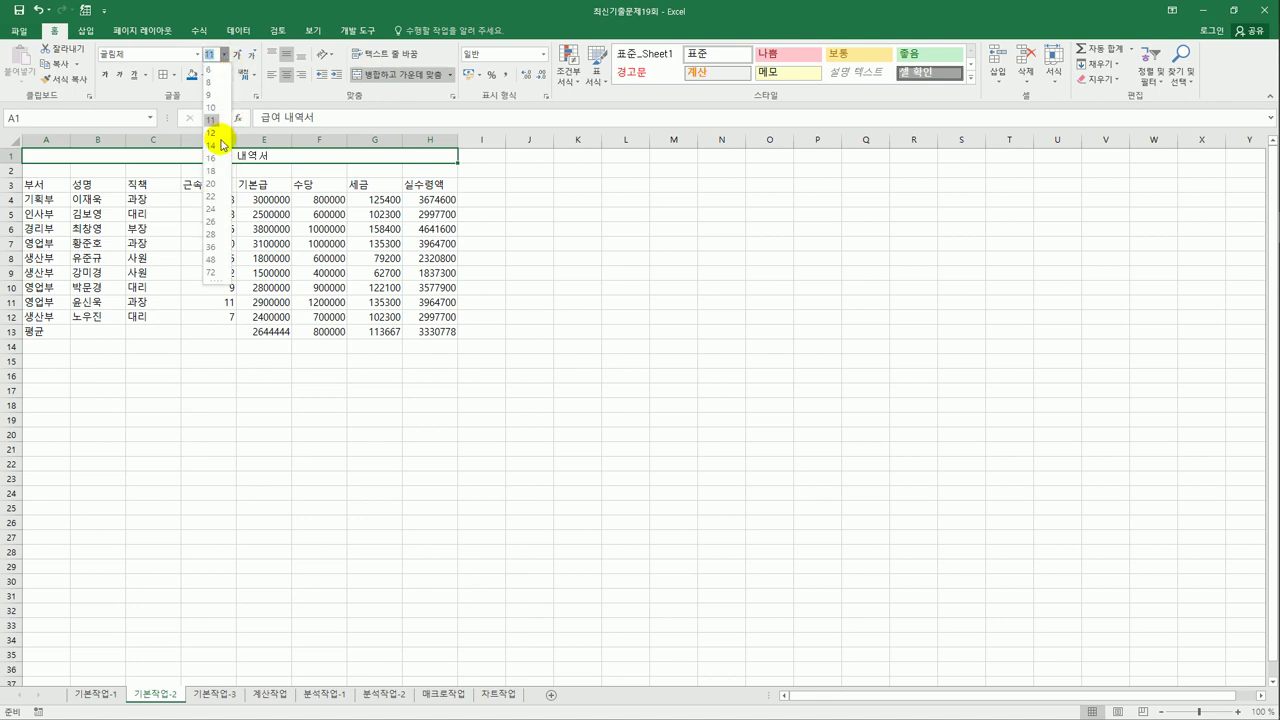
{"action": "left_click", "coordinate": [211, 158]}
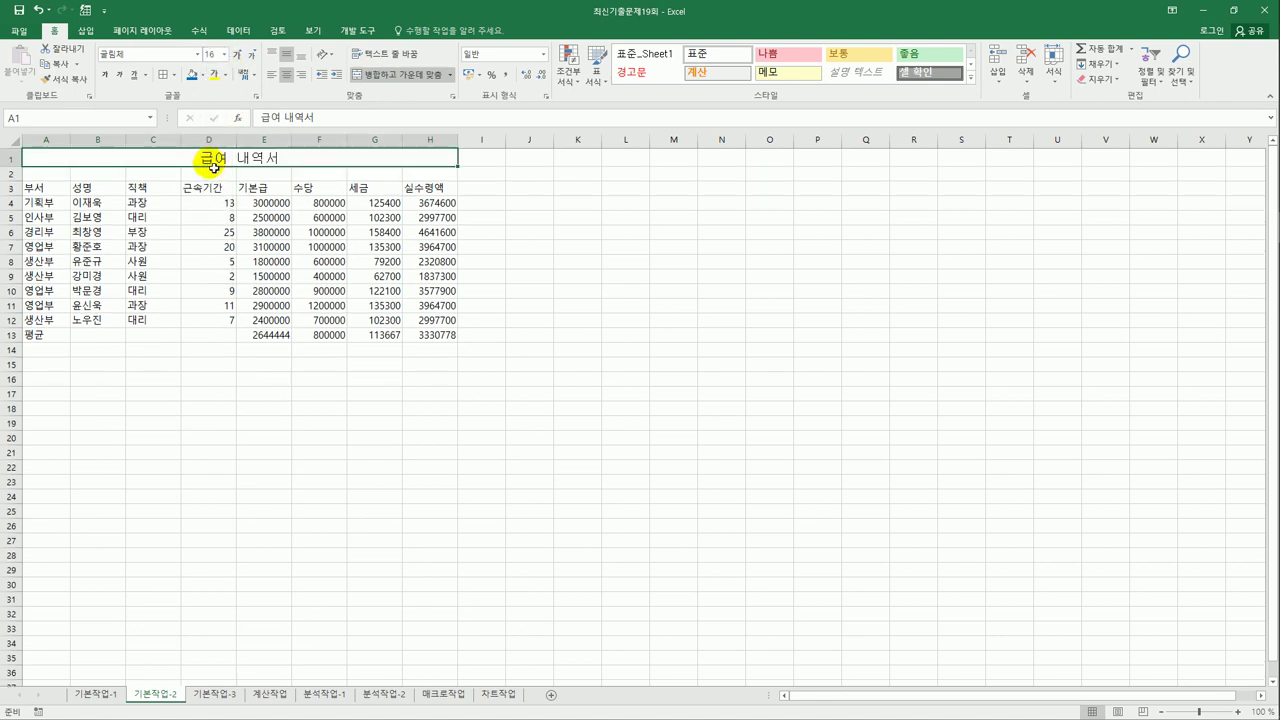
{"action": "left_click", "coordinate": [106, 76]}
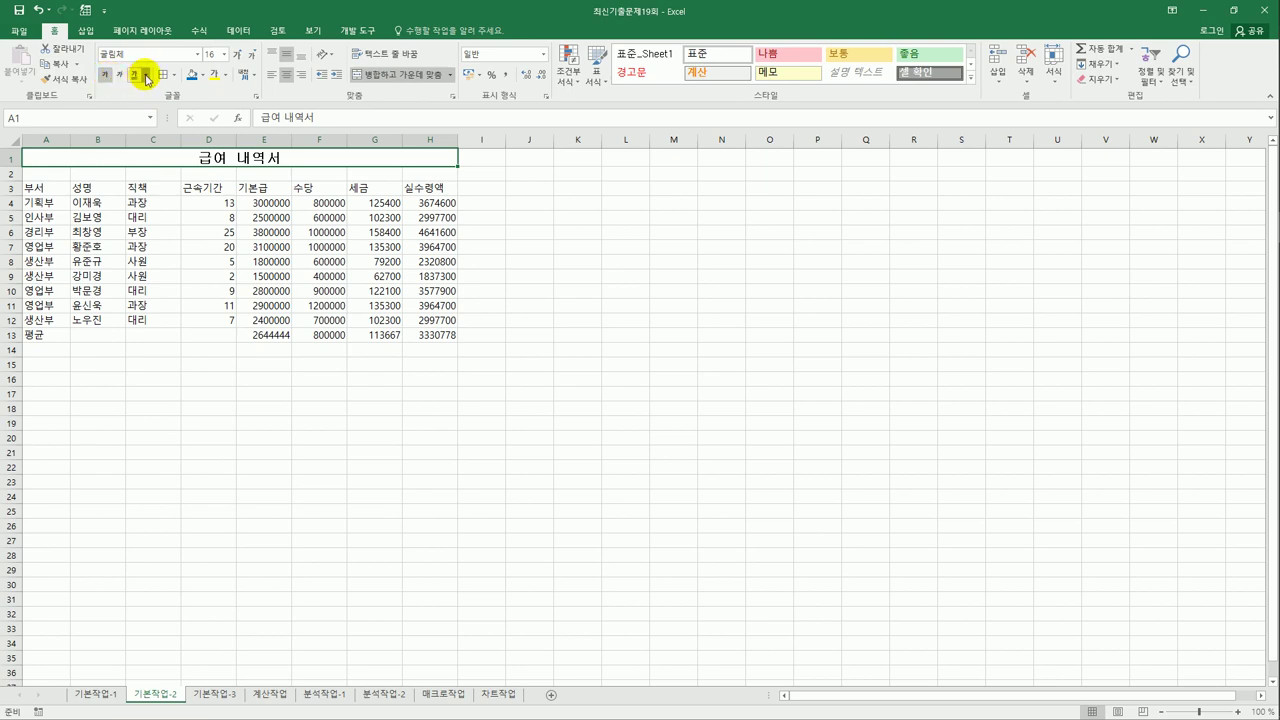
{"action": "left_click", "coordinate": [145, 75]}
{"action": "left_click", "coordinate": [156, 108]}
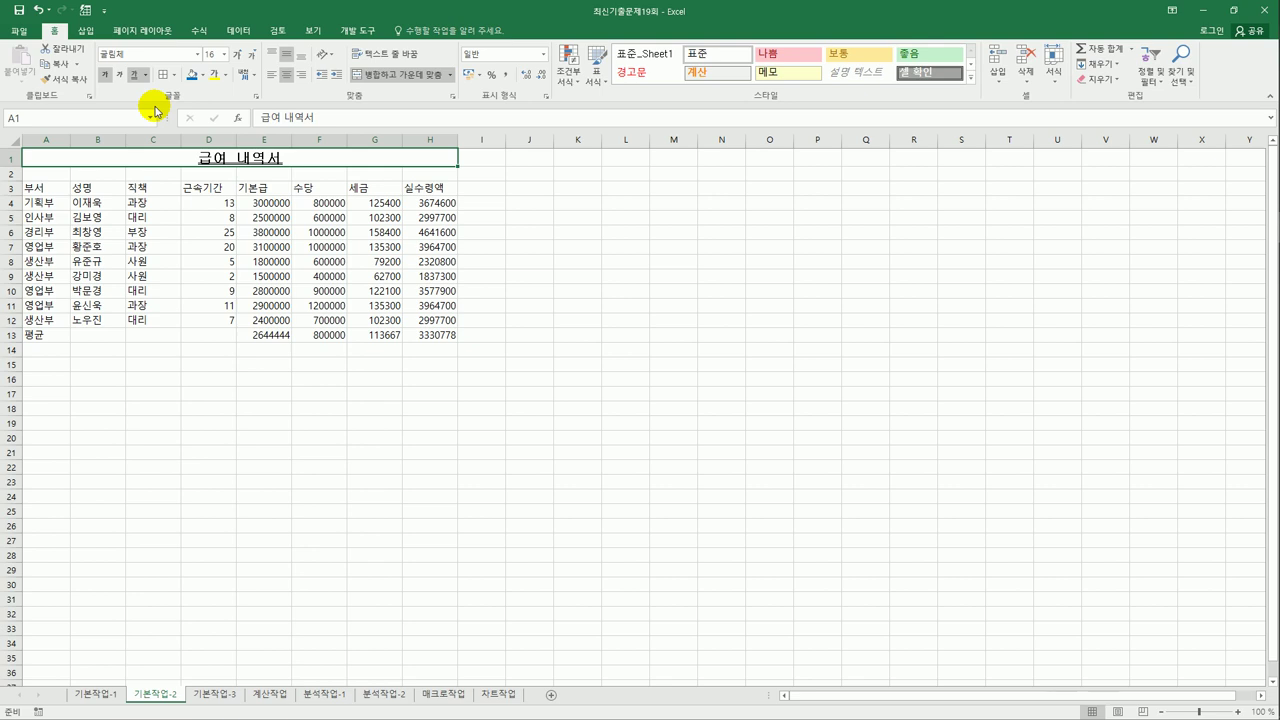
Center the contents of A3:H3 and A4:C12 horizontally.
{"action": "left_click", "coordinate": [48, 193]}
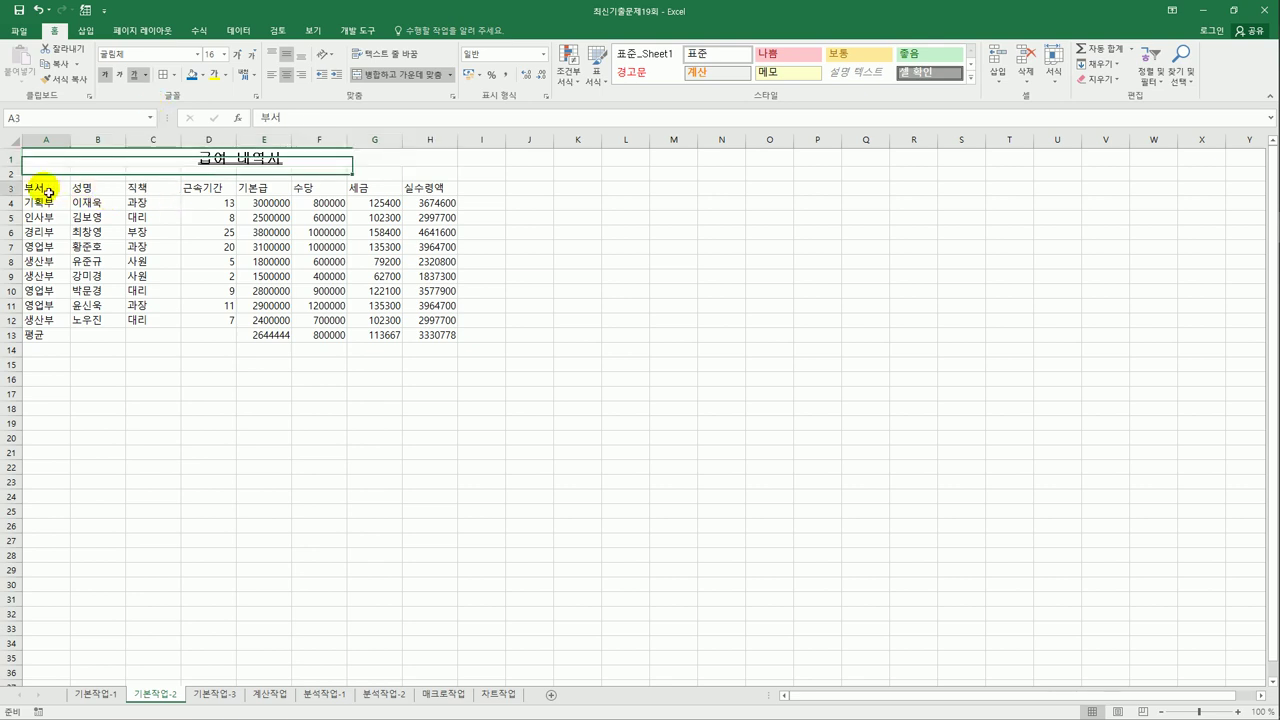
{"action": "left_click_drag", "start_coordinate": [48, 193], "coordinate": [413, 195]}
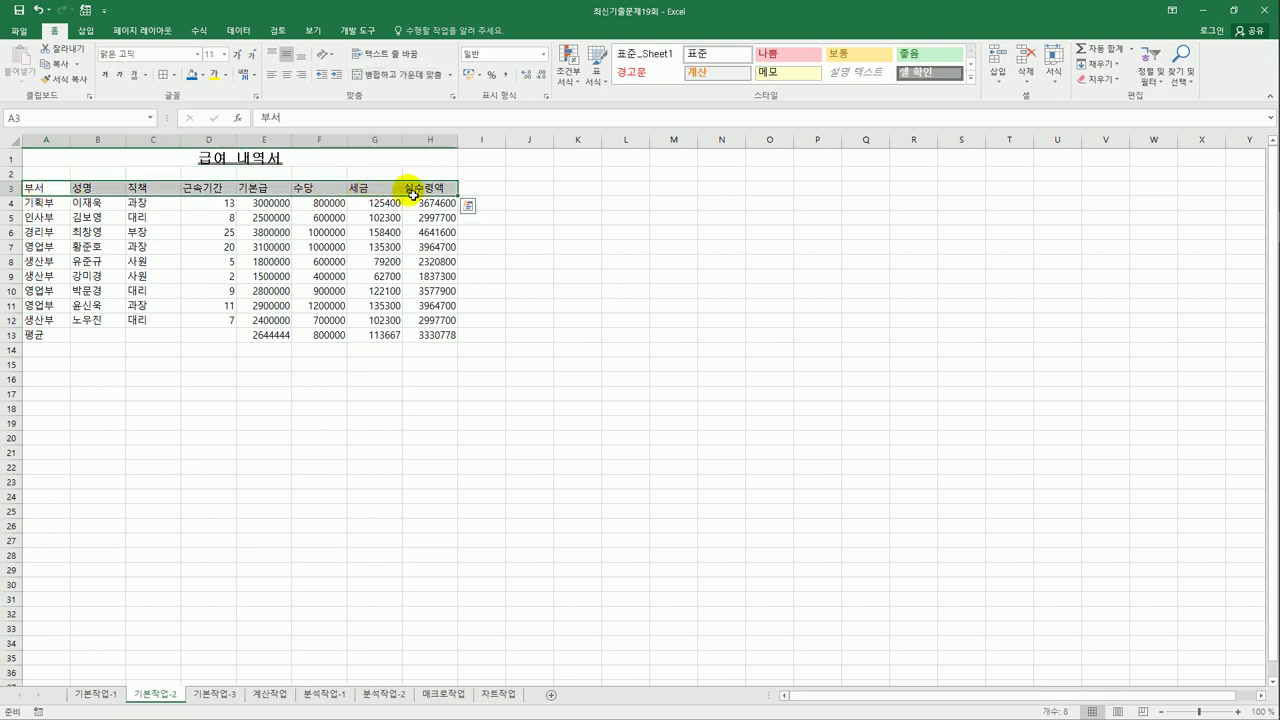
{"action": "left_click", "coordinate": [52, 206], "text": "ctrl"}
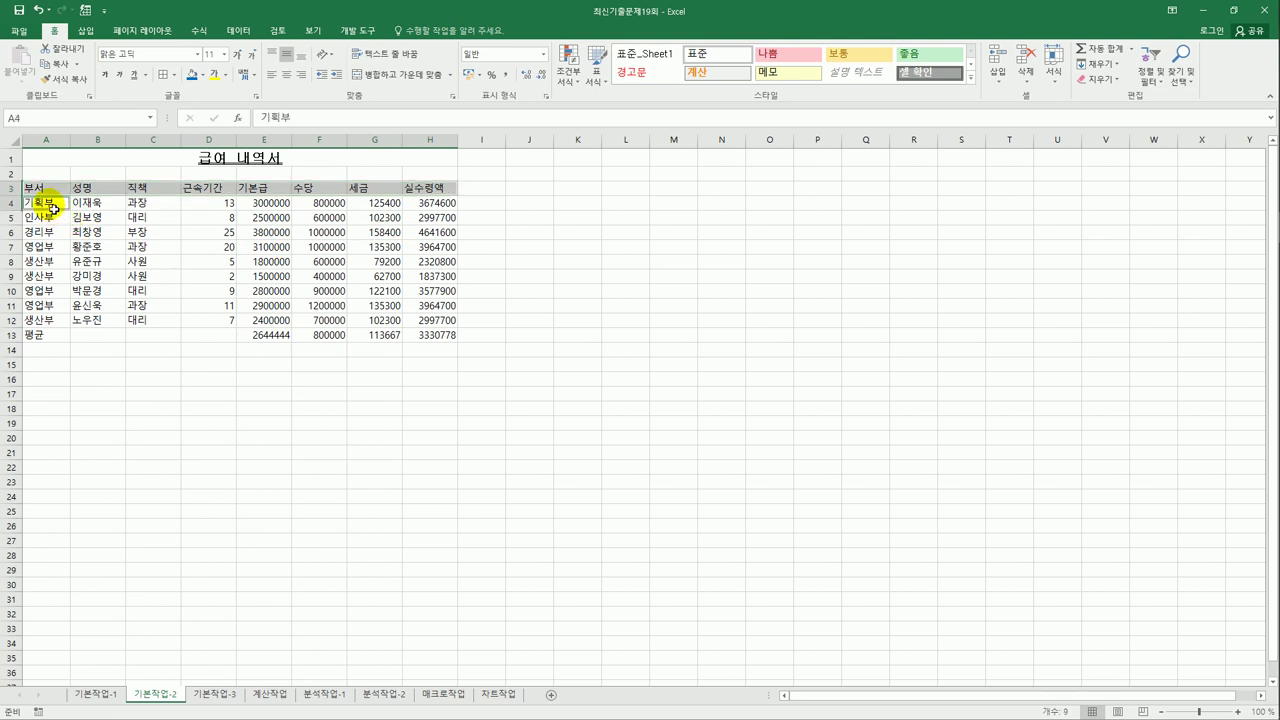
{"action": "left_click_drag", "start_coordinate": [52, 206], "coordinate": [157, 325]}
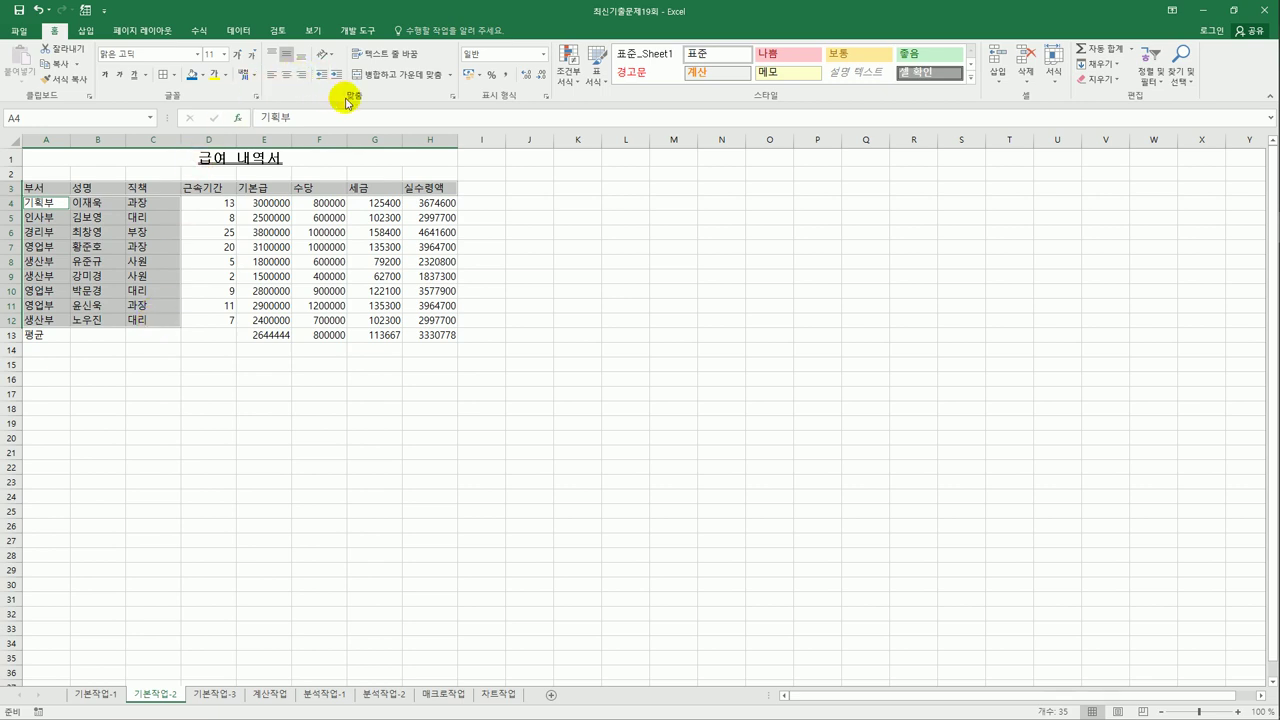
{"action": "left_click", "coordinate": [286, 76]}
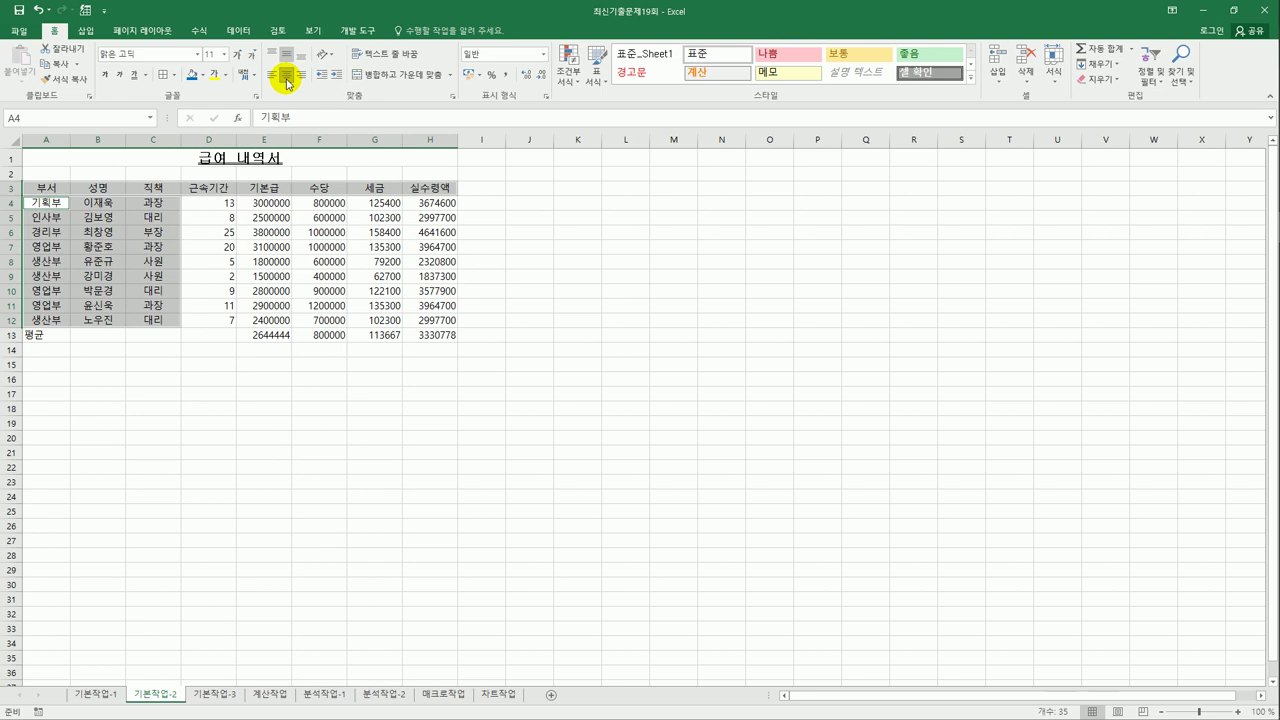
Merge and center A13:D13, and convert its text 평균 to the Hanja 平均.
{"action": "left_click_drag", "start_coordinate": [51, 340], "coordinate": [201, 342]}
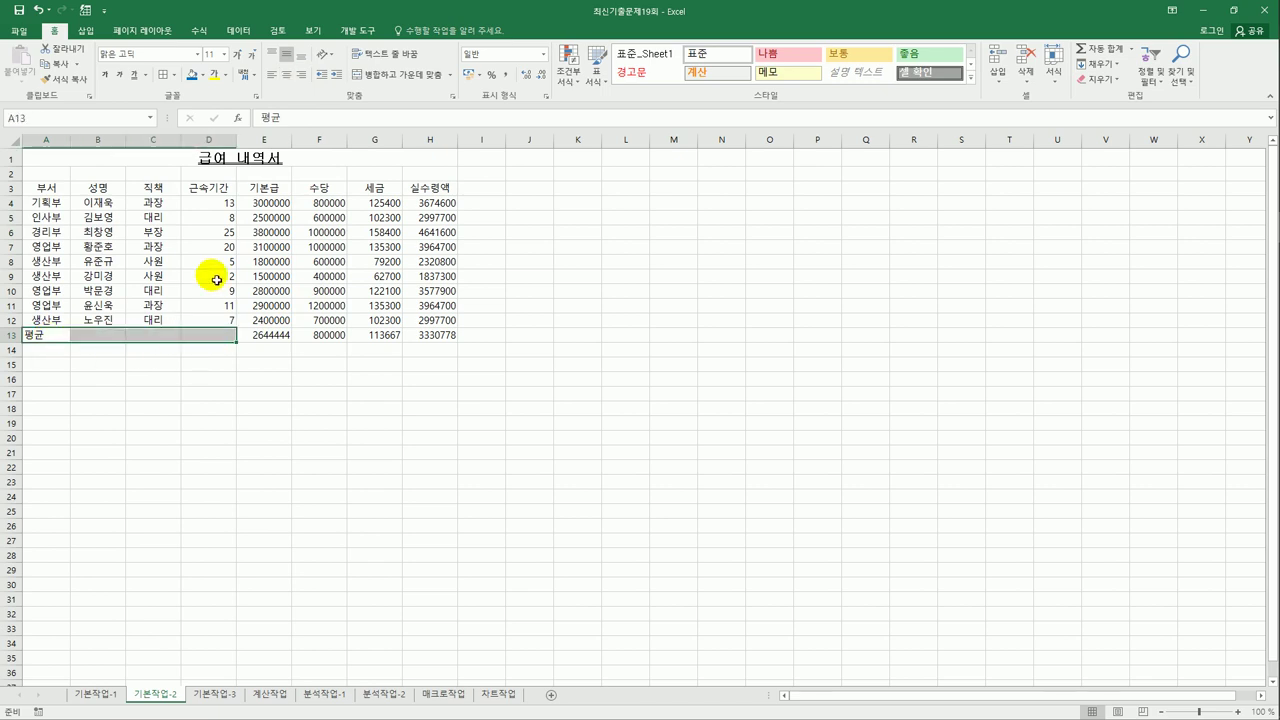
{"action": "left_click", "coordinate": [367, 80]}
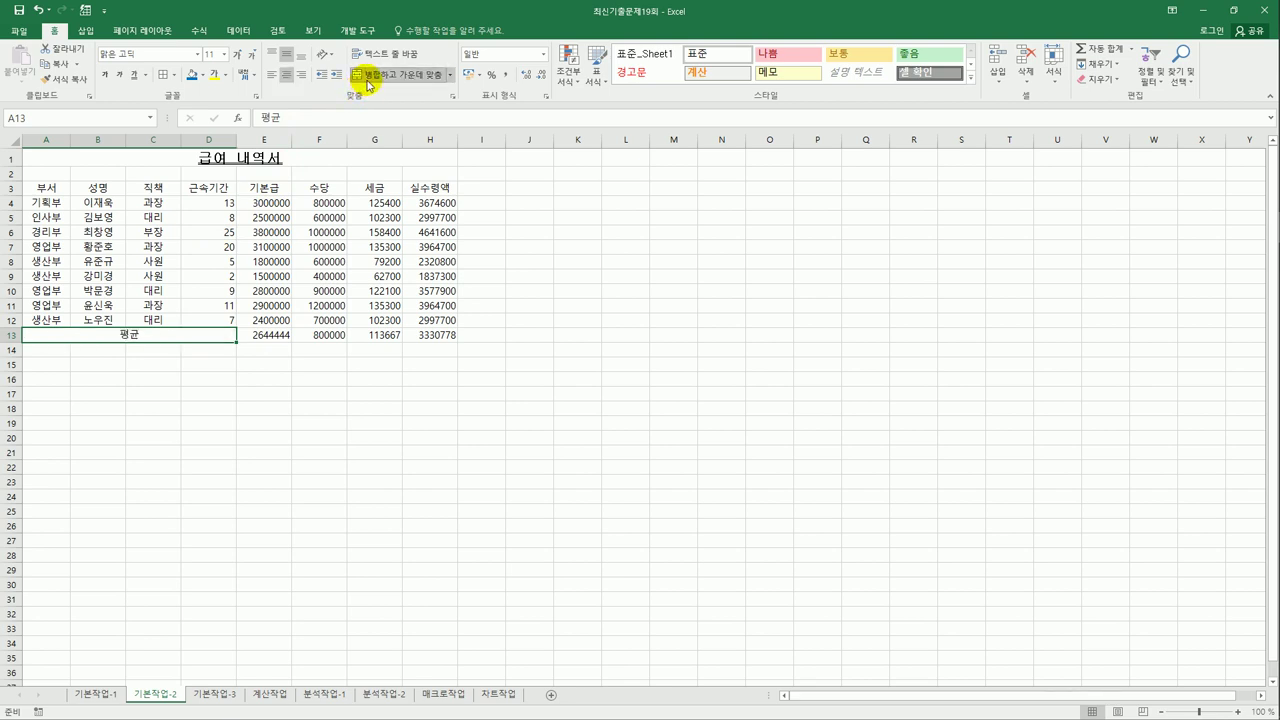
{"action": "double_click", "coordinate": [134, 336]}
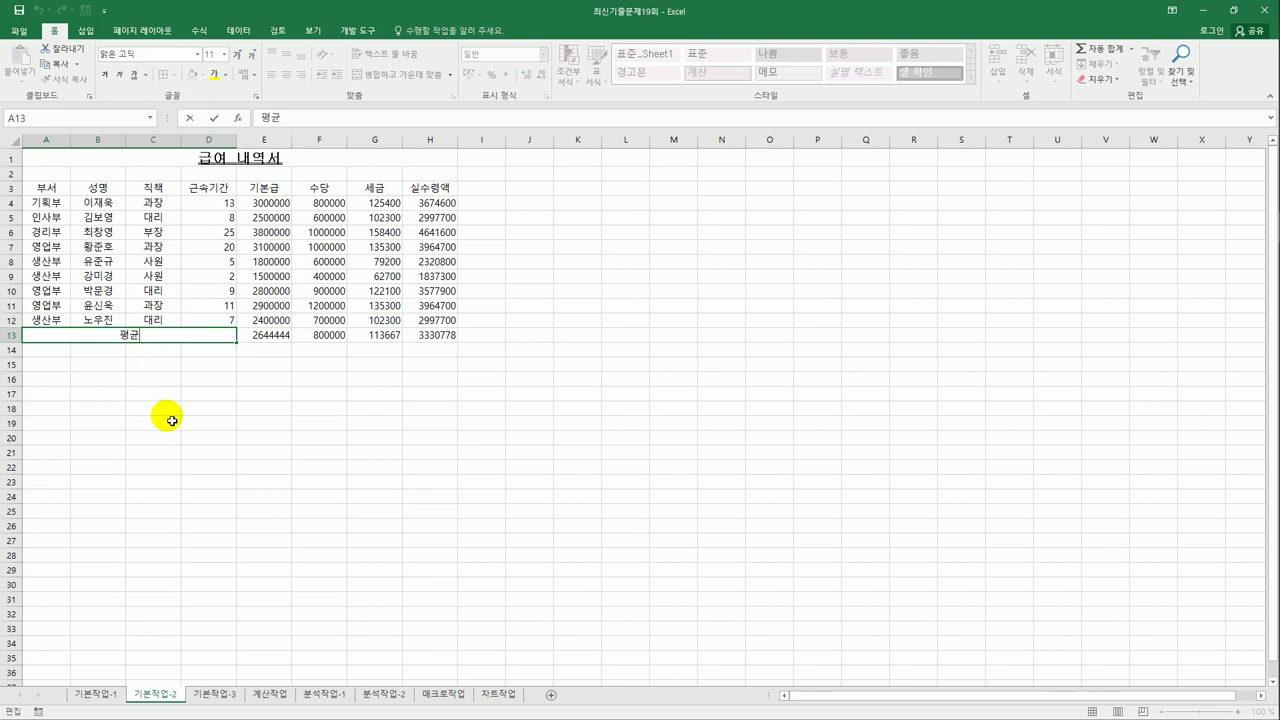
{"action": "key", "text": "Hangul_Hanja"}
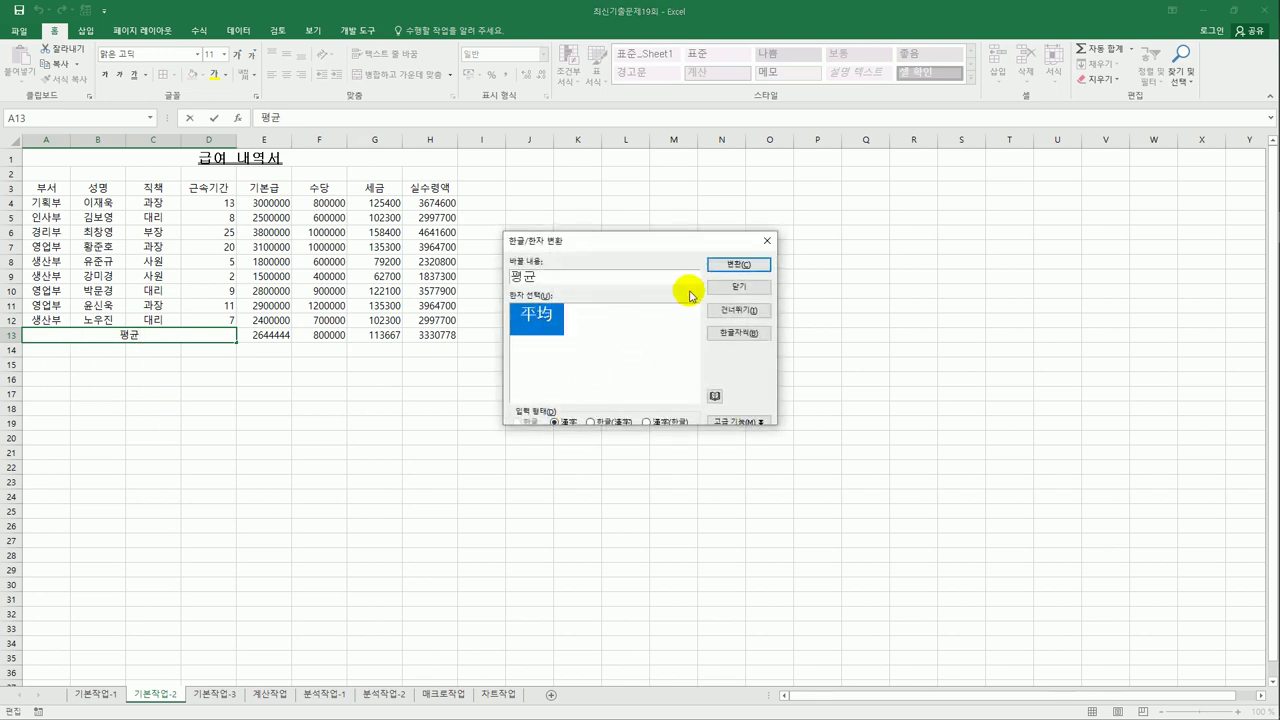
{"action": "left_click", "coordinate": [721, 268]}
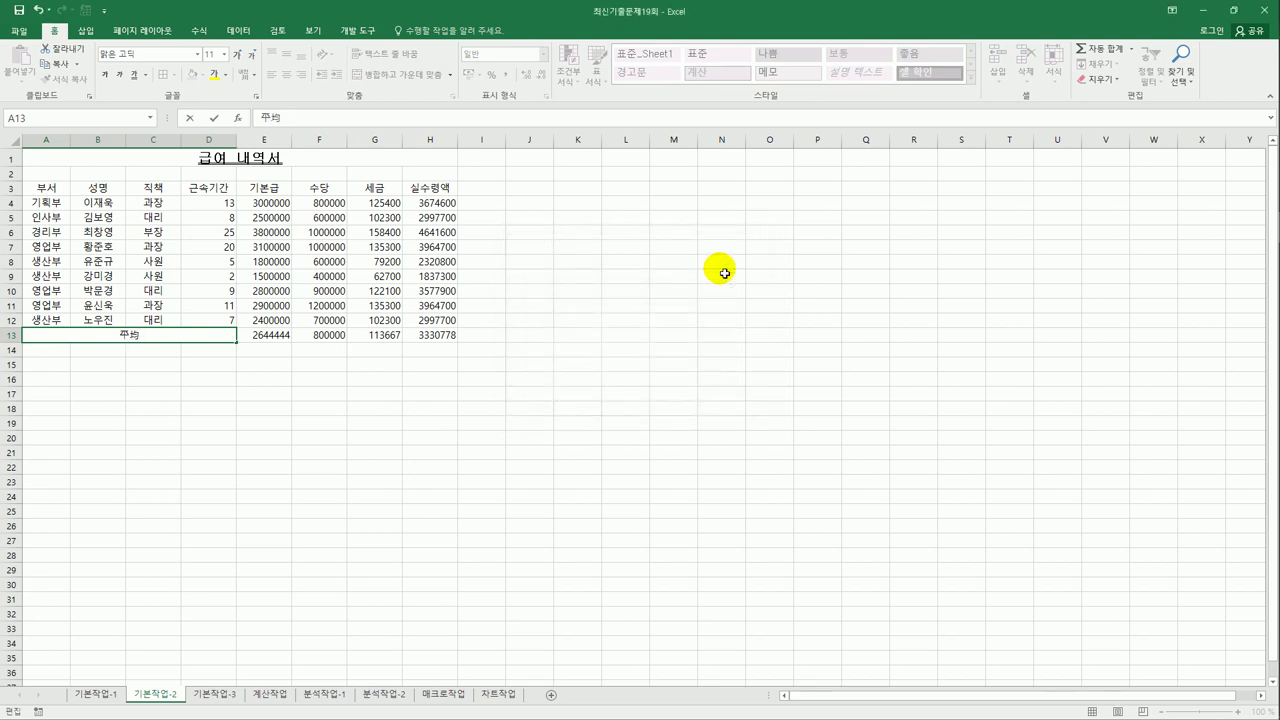
{"action": "left_click", "coordinate": [722, 265]}
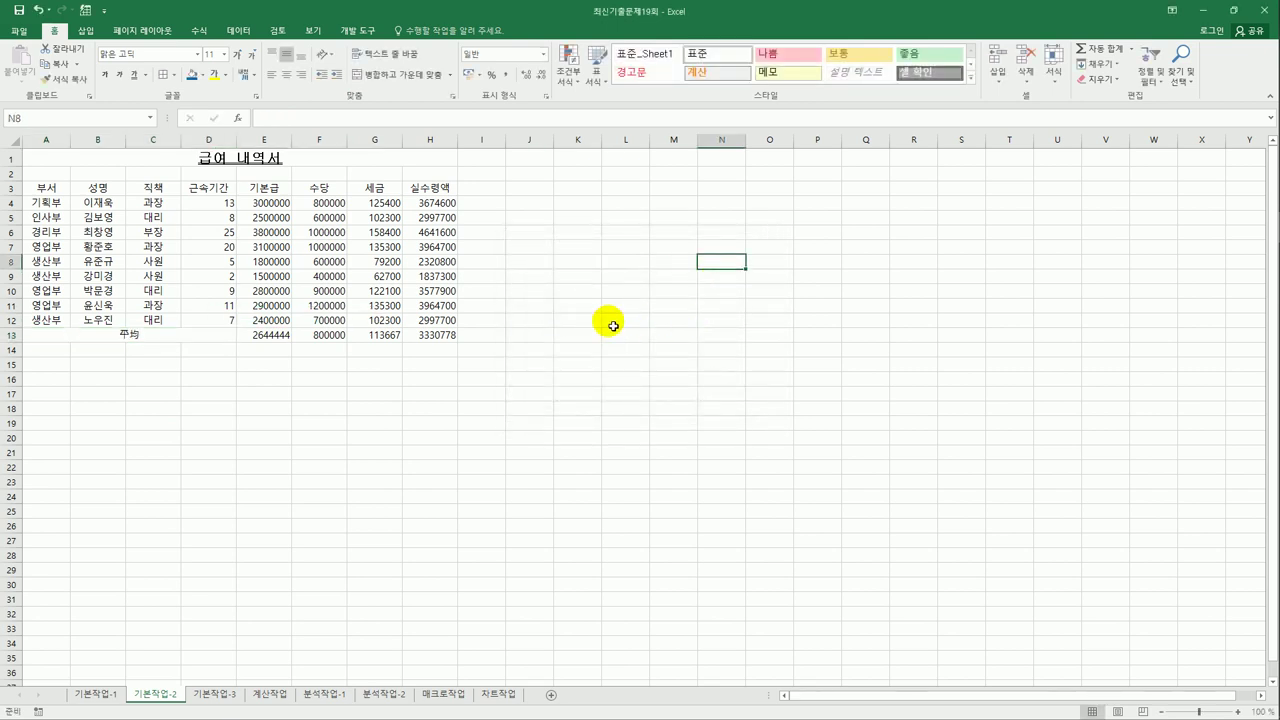
Apply the custom number format #,##0원 to the amounts in E4:H13.
{"action": "left_click_drag", "start_coordinate": [288, 205], "coordinate": [446, 335]}
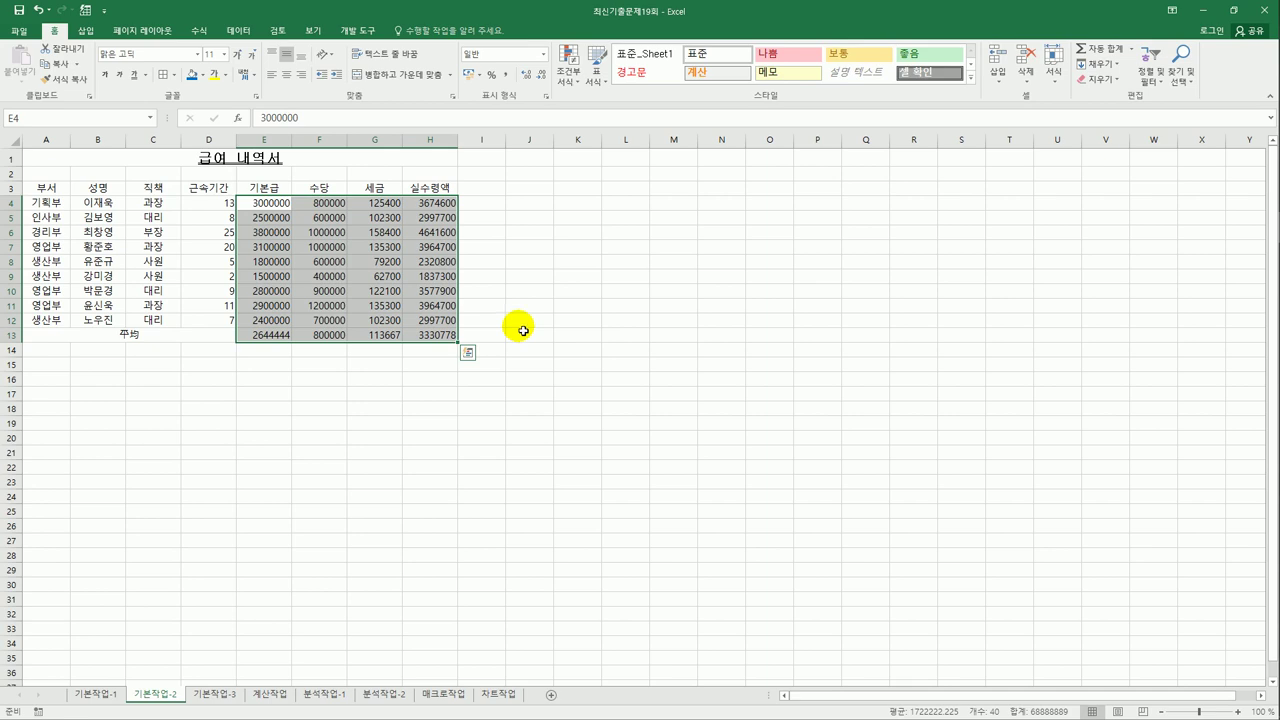
{"action": "right_click", "coordinate": [428, 280]}
{"action": "left_click", "coordinate": [484, 523]}
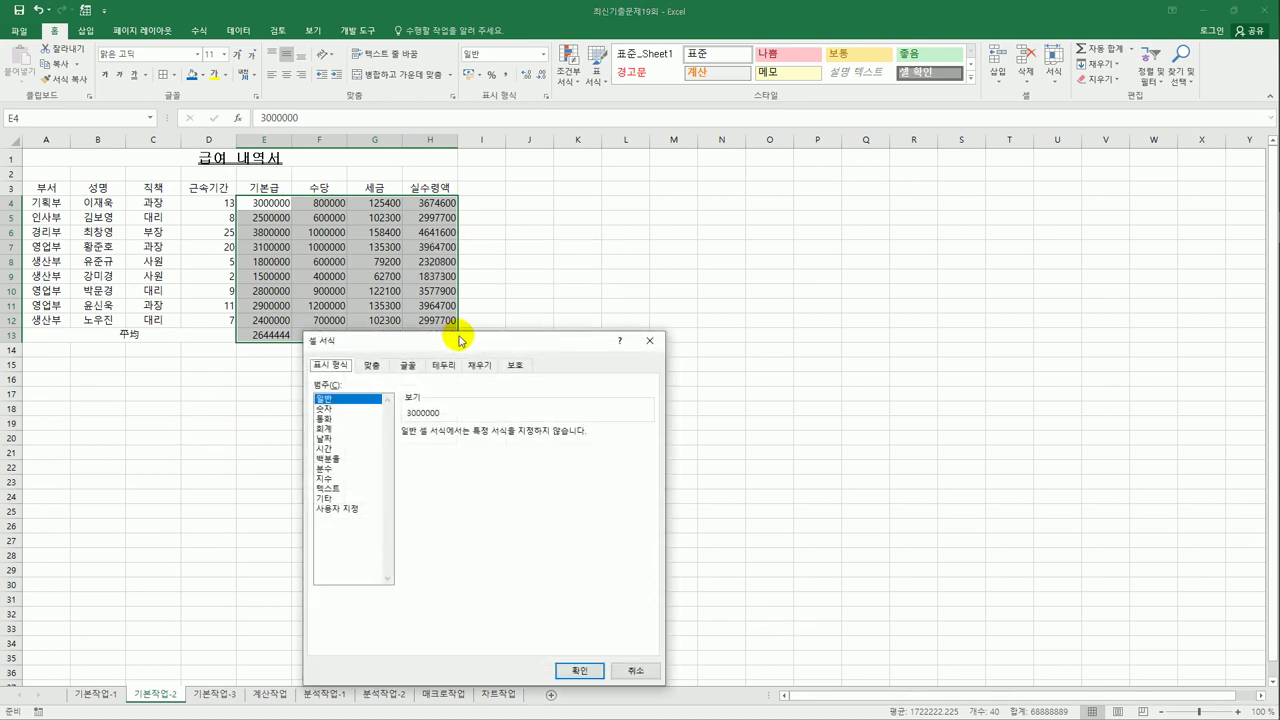
{"action": "left_click_drag", "start_coordinate": [459, 341], "coordinate": [751, 207]}
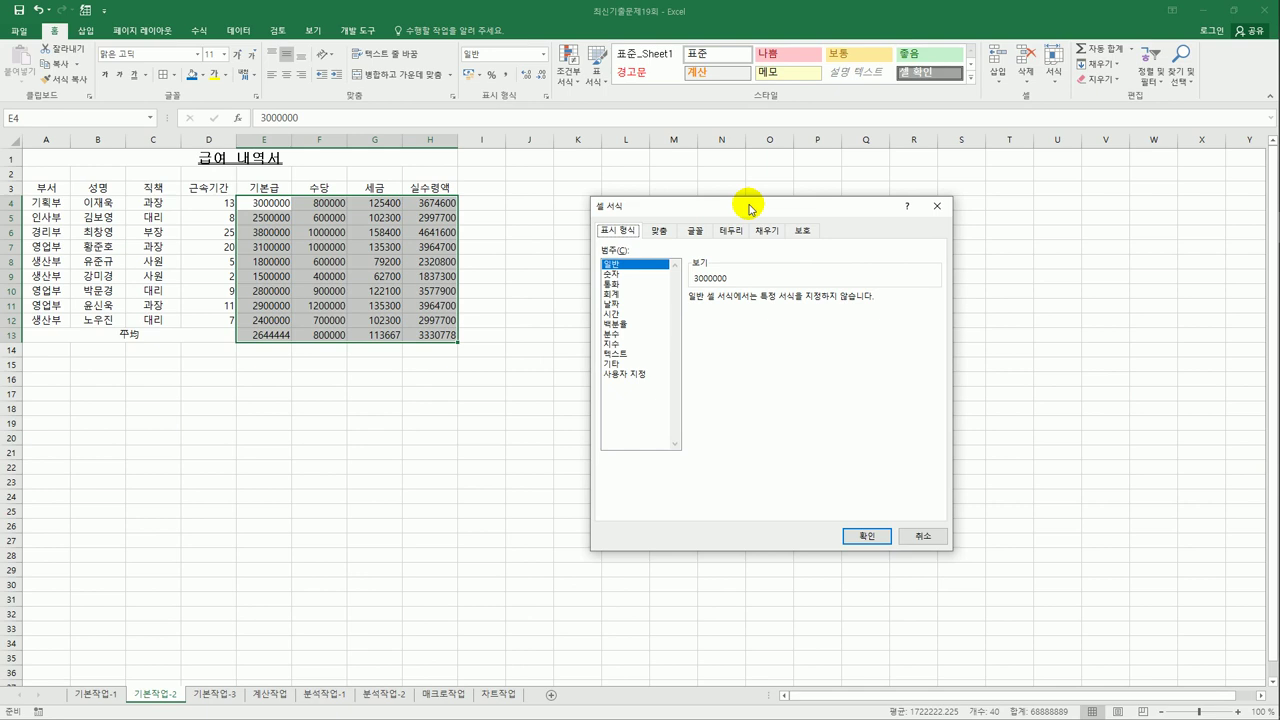
{"action": "left_click", "coordinate": [635, 374]}
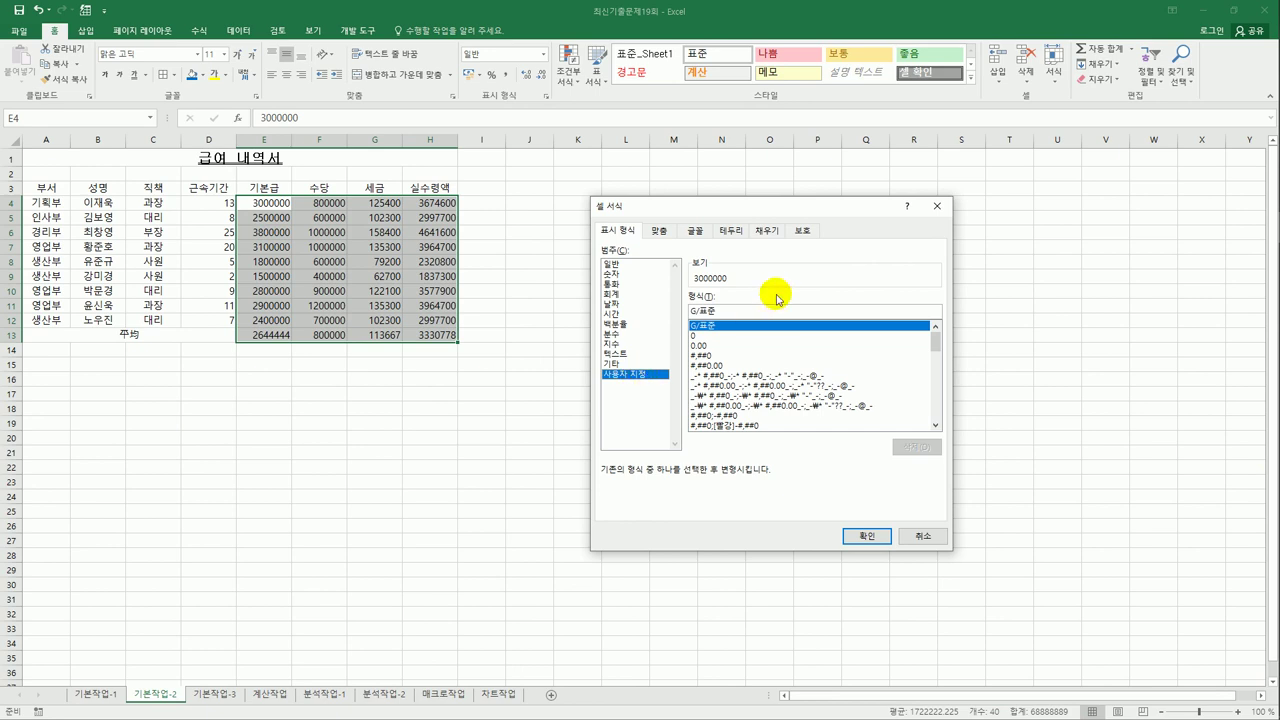
{"action": "left_click_drag", "start_coordinate": [753, 313], "coordinate": [594, 300]}
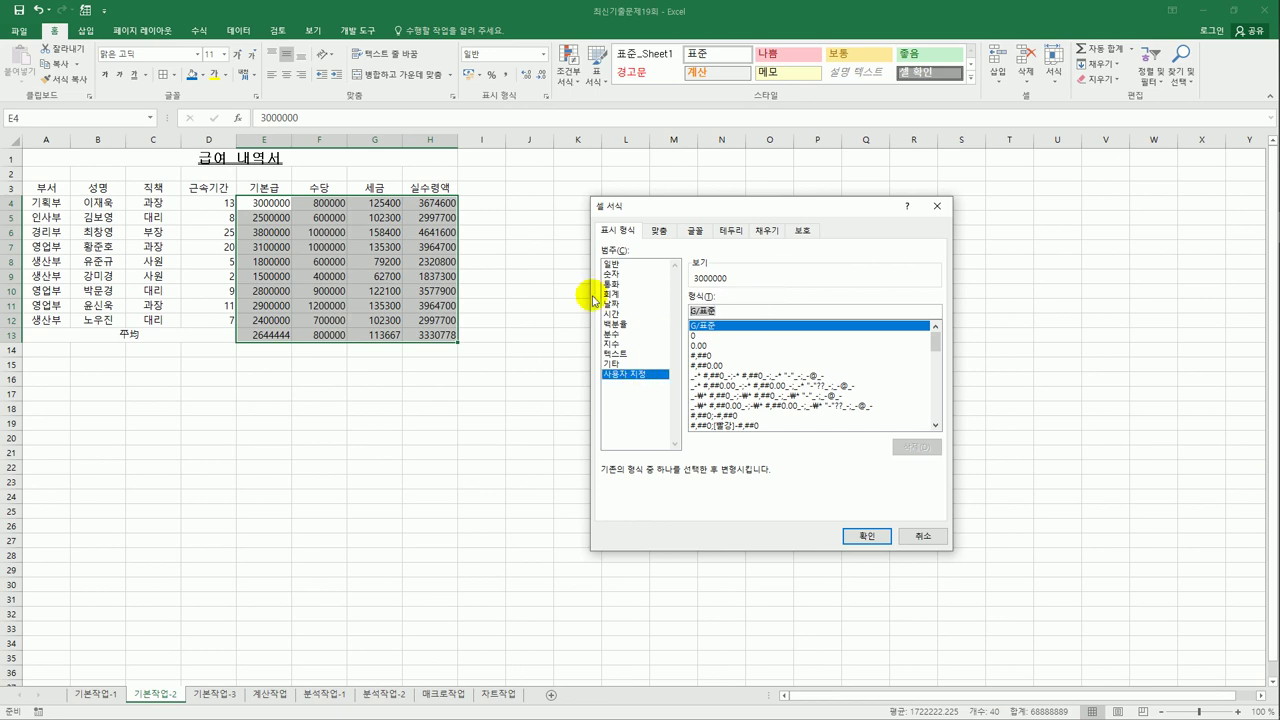
{"action": "type", "text": "#"}
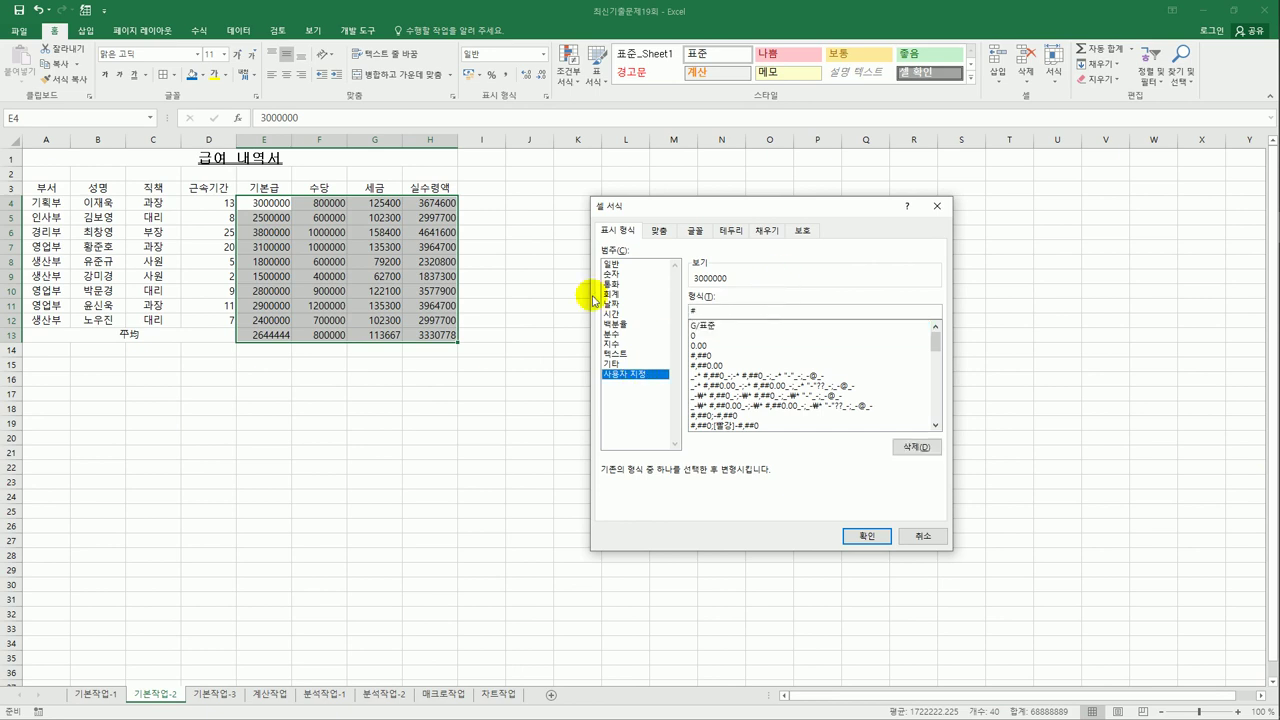
{"action": "type", "text": ",##0"}
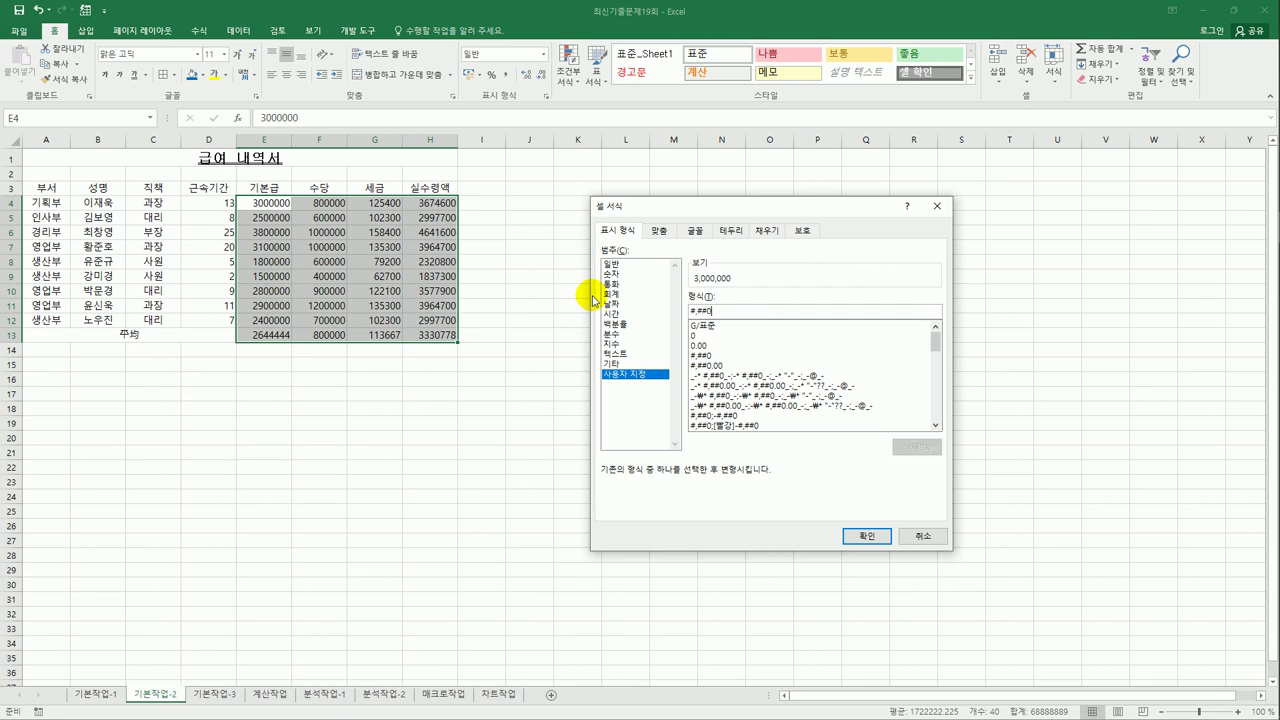
{"action": "type", "text": "우"}
{"action": "left_click", "coordinate": [853, 533]}
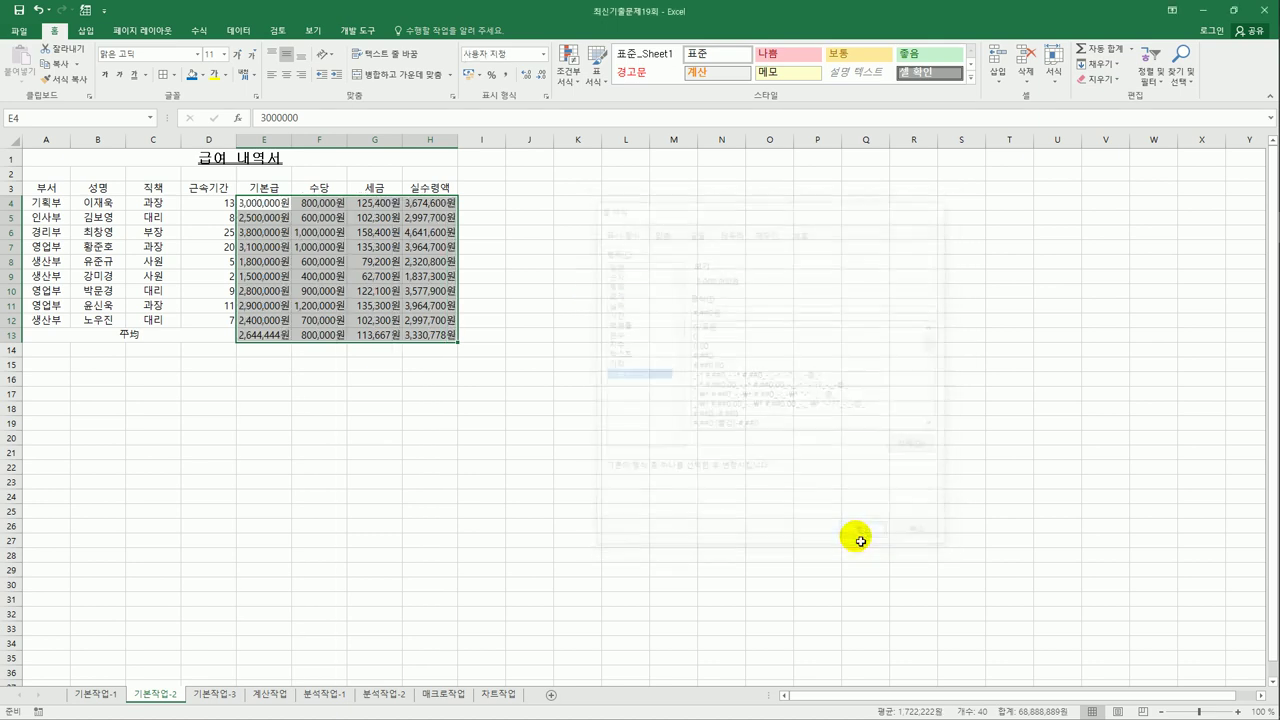
{"action": "left_click", "coordinate": [525, 489]}
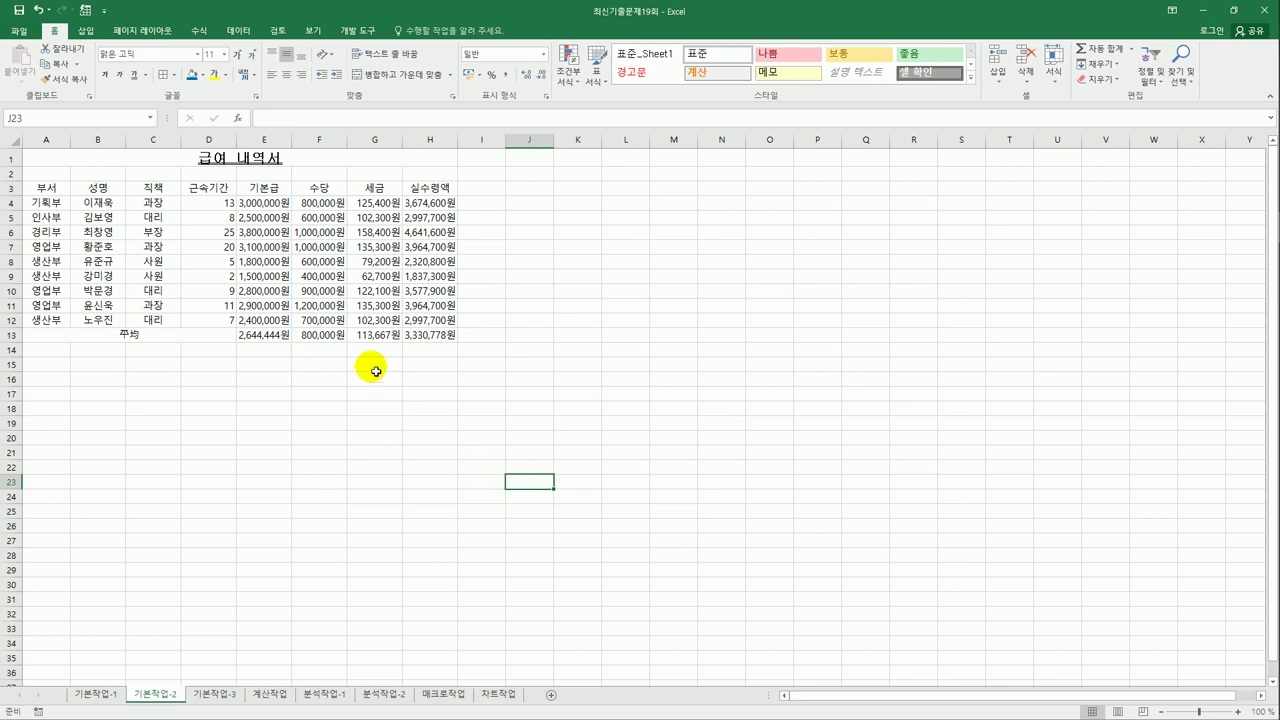
Give the header row A3:H3 a standard blue fill and a standard yellow font color.
{"action": "left_click_drag", "start_coordinate": [41, 190], "coordinate": [416, 196]}
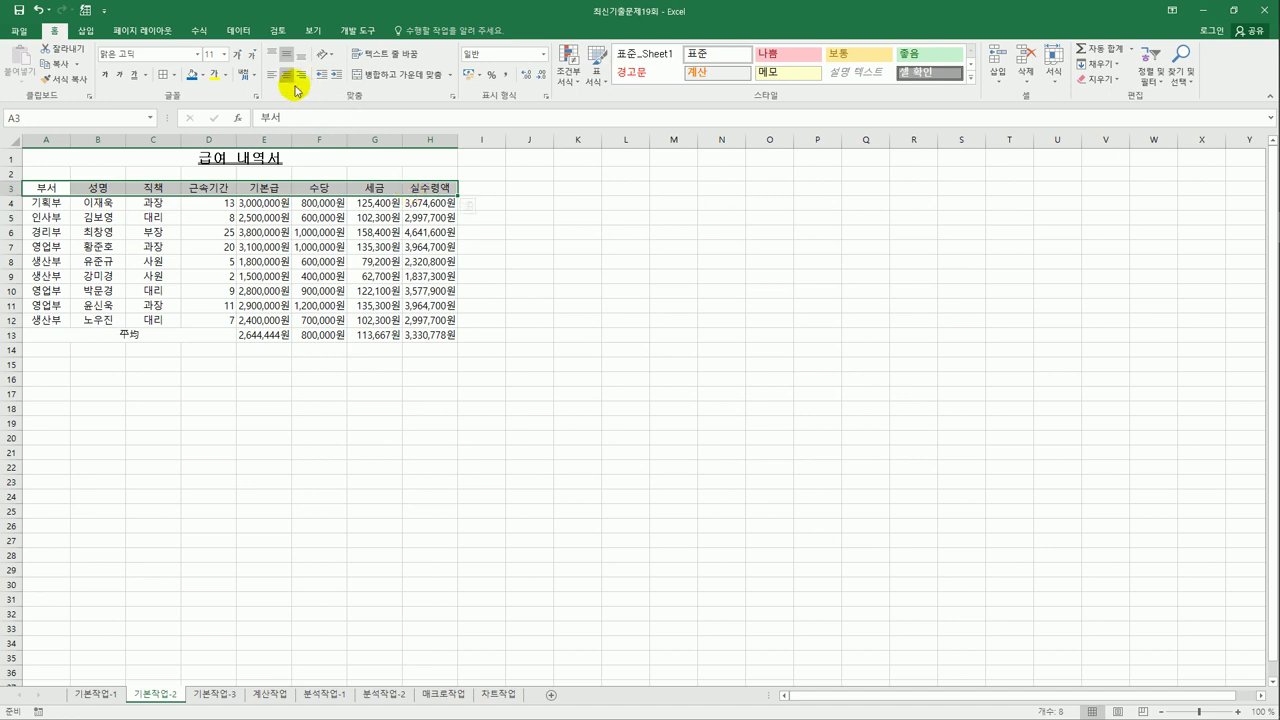
{"action": "left_click", "coordinate": [204, 76]}
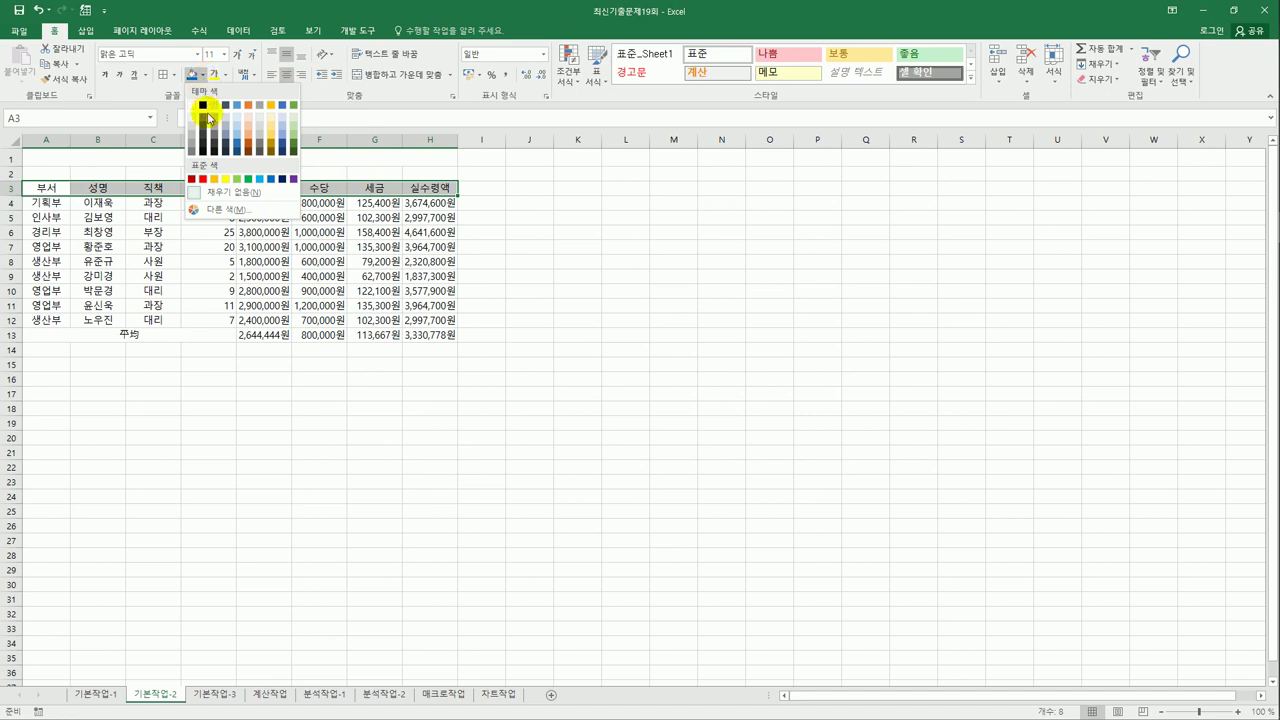
{"action": "left_click", "coordinate": [271, 180]}
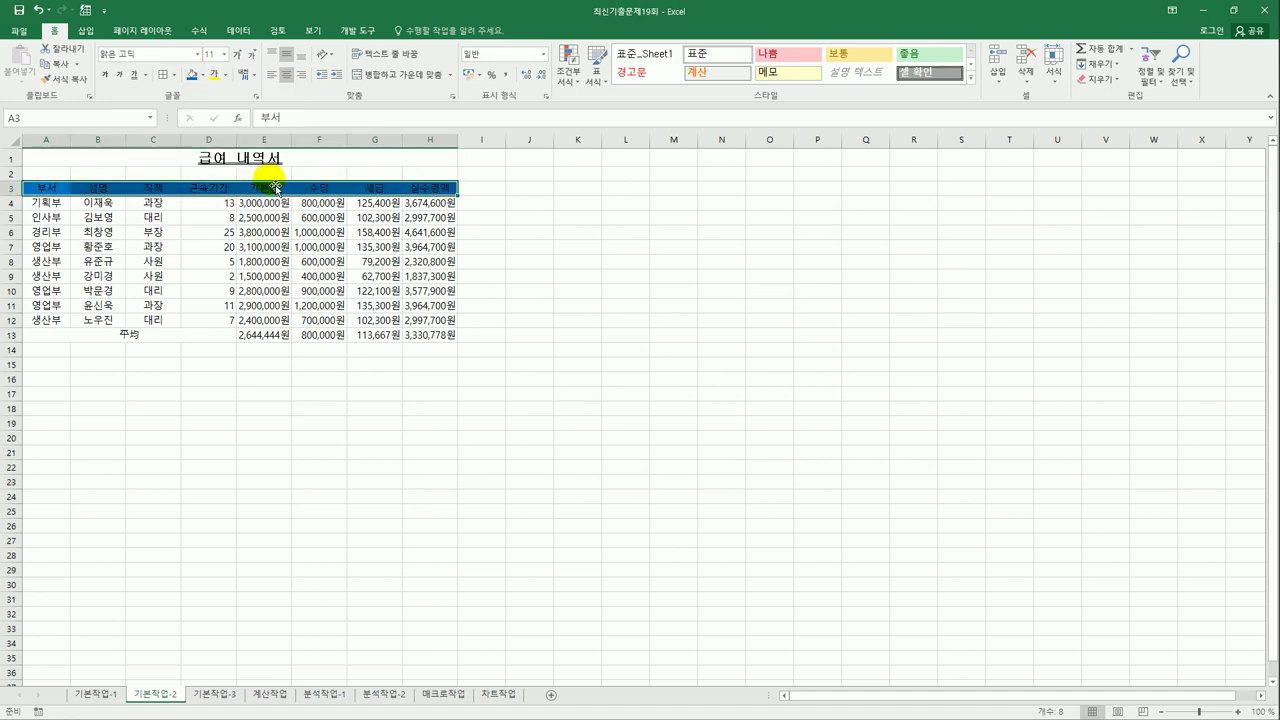
{"action": "left_click", "coordinate": [226, 75]}
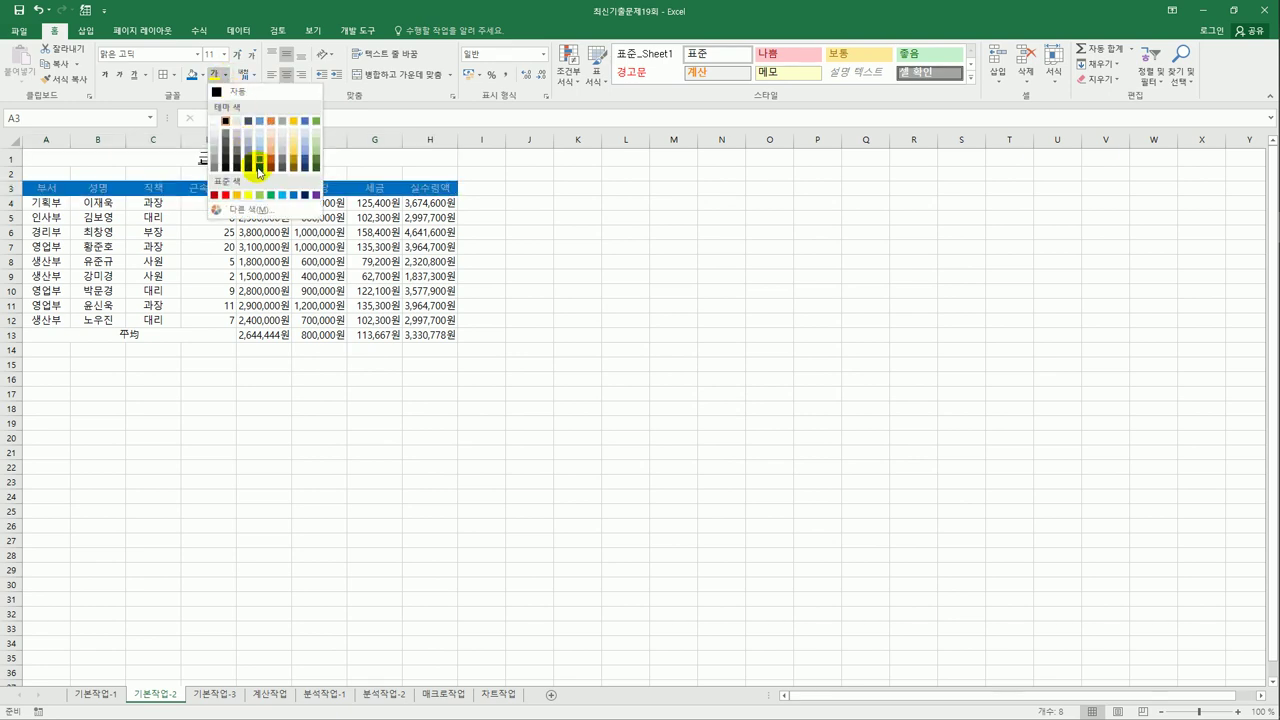
{"action": "left_click", "coordinate": [249, 194]}
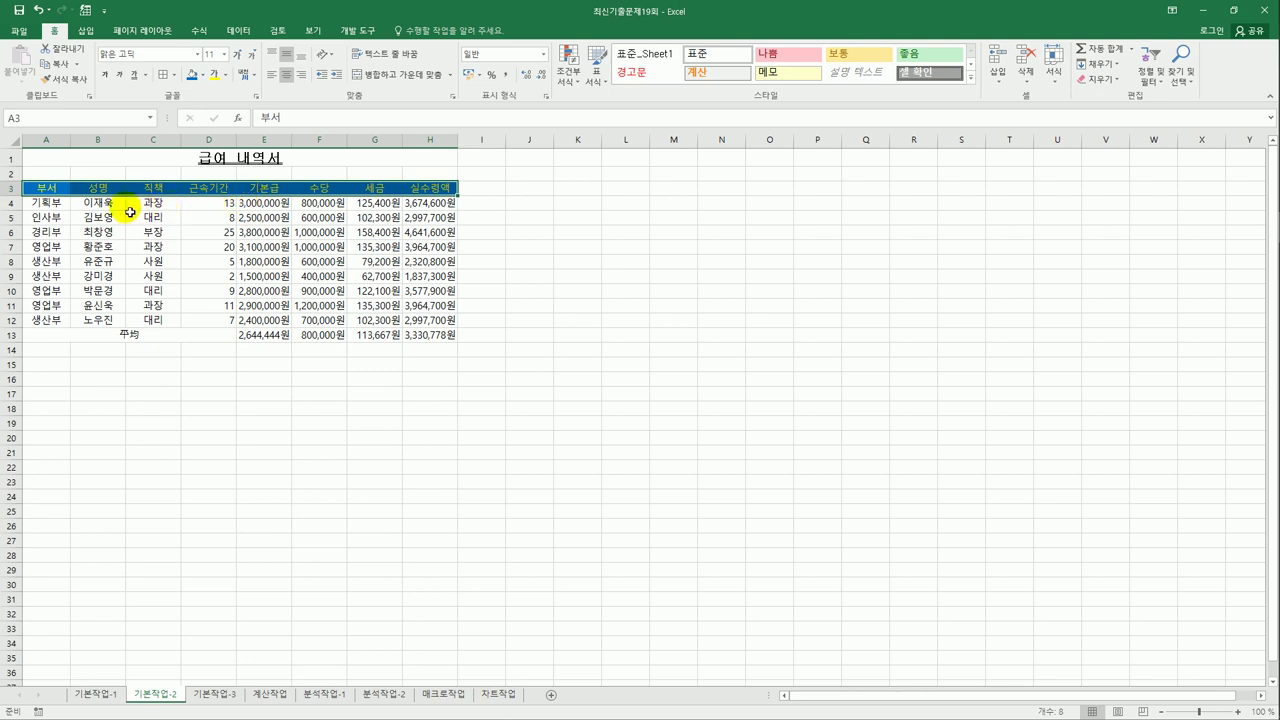
Apply all borders to the salary table range A3:H13.
{"action": "left_click_drag", "start_coordinate": [47, 190], "coordinate": [431, 342]}
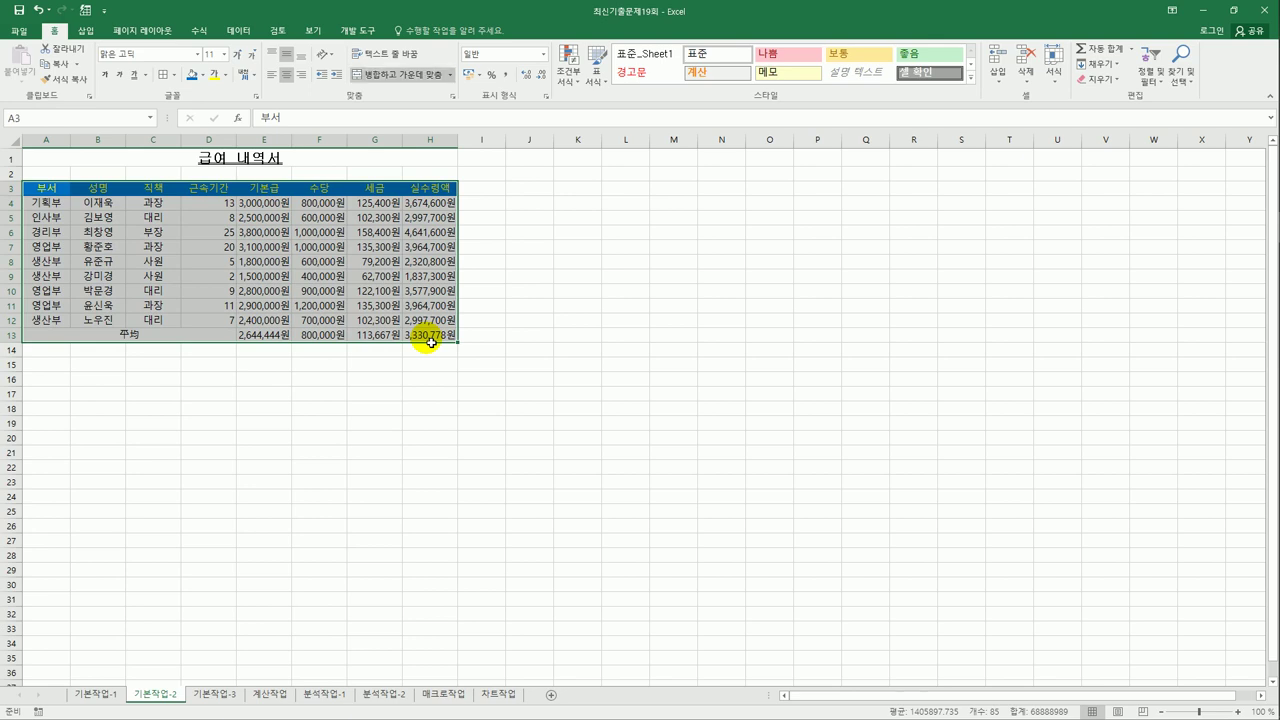
{"action": "left_click", "coordinate": [173, 74]}
{"action": "left_click", "coordinate": [200, 188]}
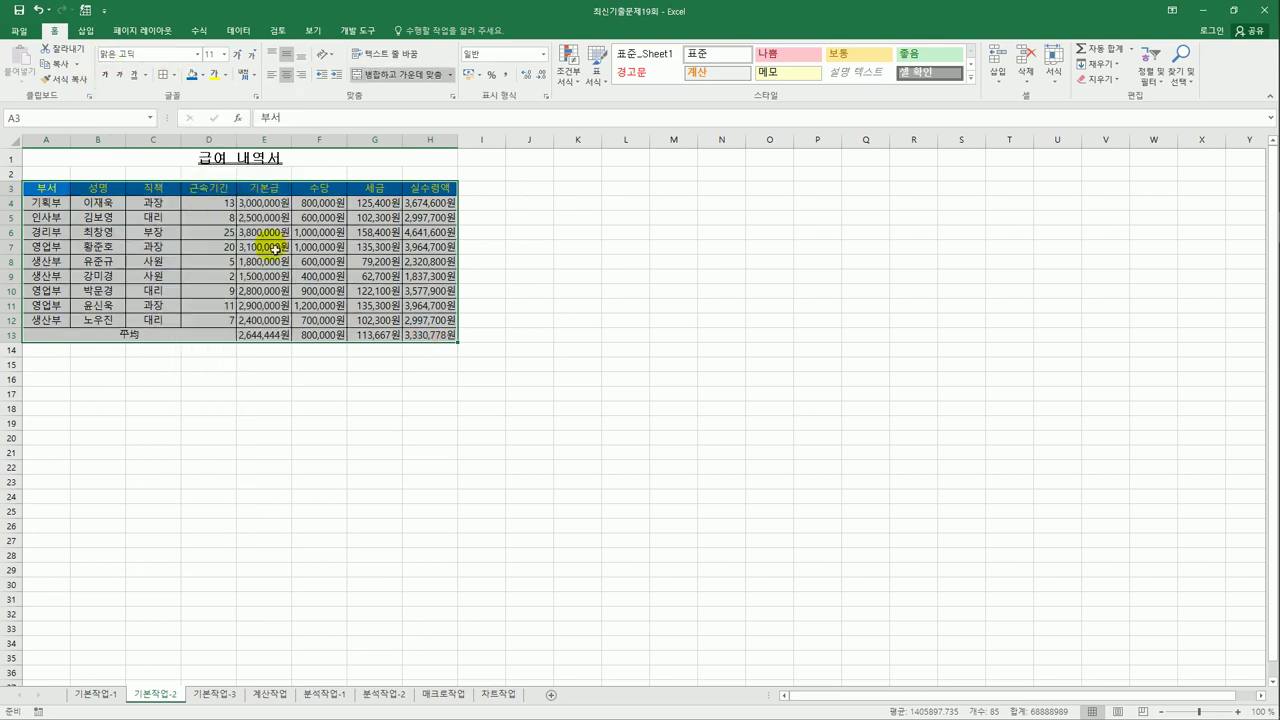
{"action": "left_click", "coordinate": [430, 337]}
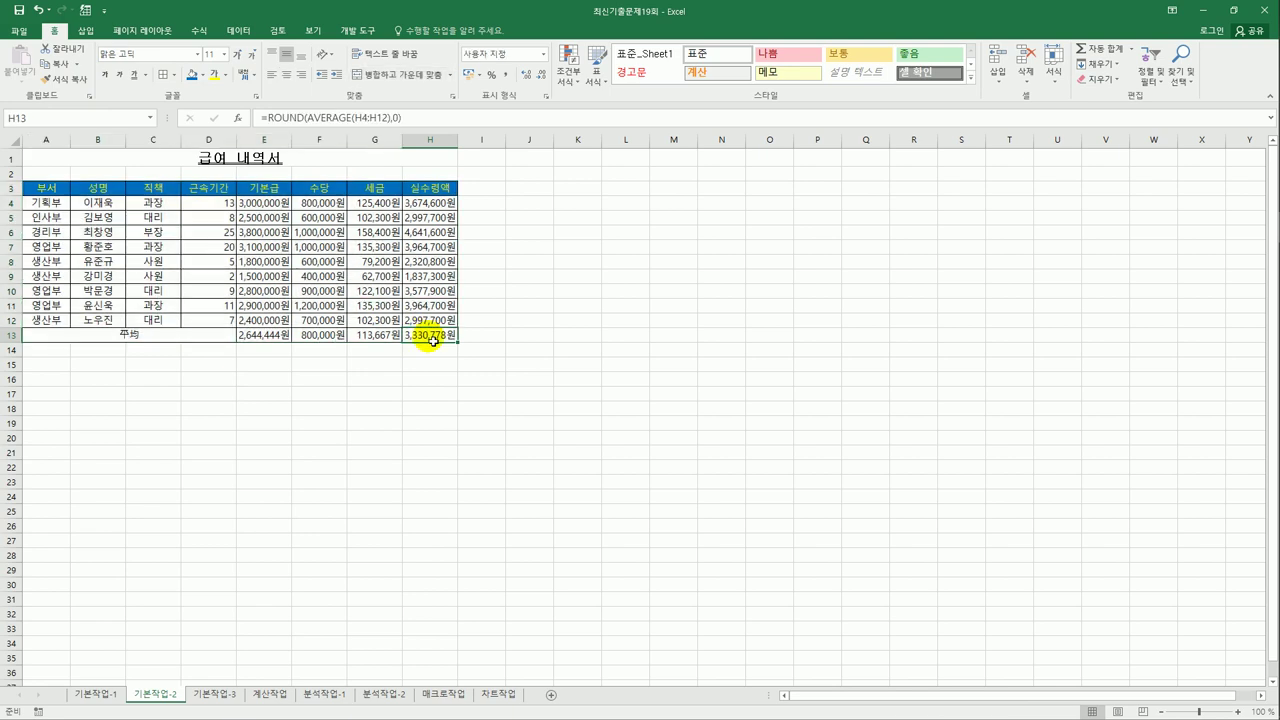
On the 기본작업-3 sheet, copy the table E15:J24 and paste it as links starting at B2.
{"action": "left_click", "coordinate": [221, 694]}
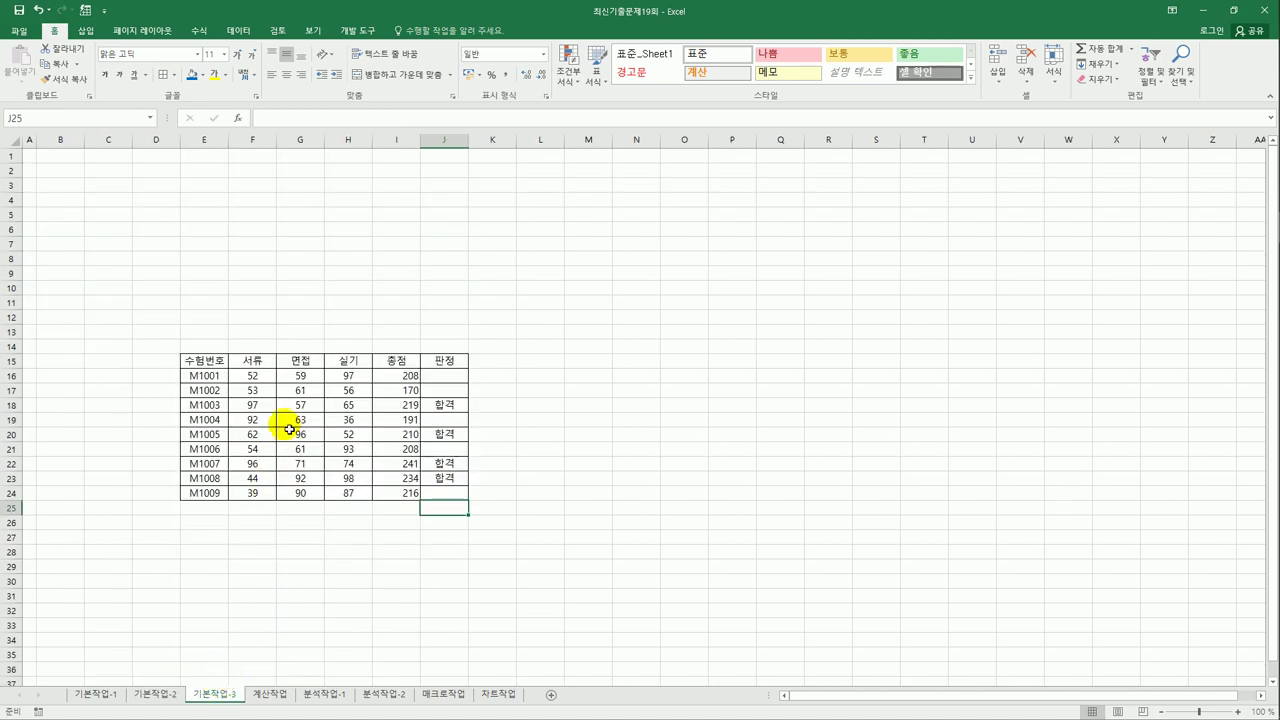
{"action": "left_click", "coordinate": [227, 367]}
{"action": "left_click_drag", "start_coordinate": [229, 370], "coordinate": [446, 494]}
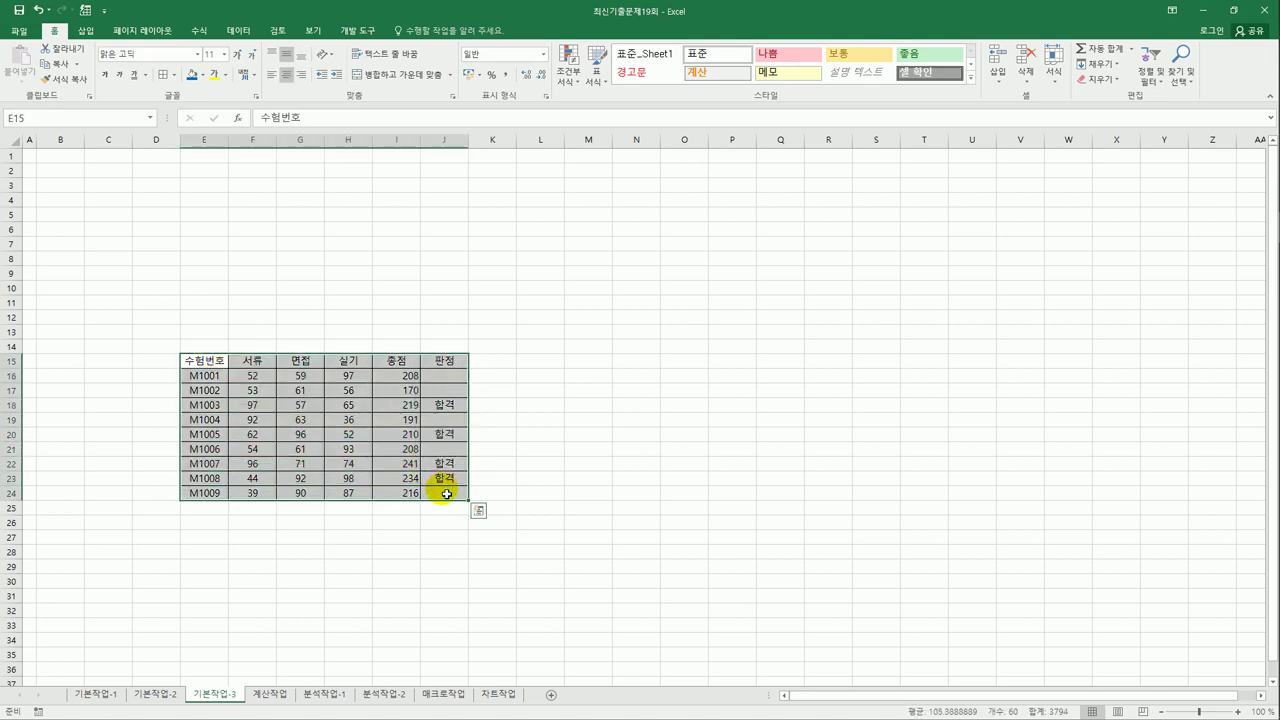
{"action": "key", "text": "ctrl+c"}
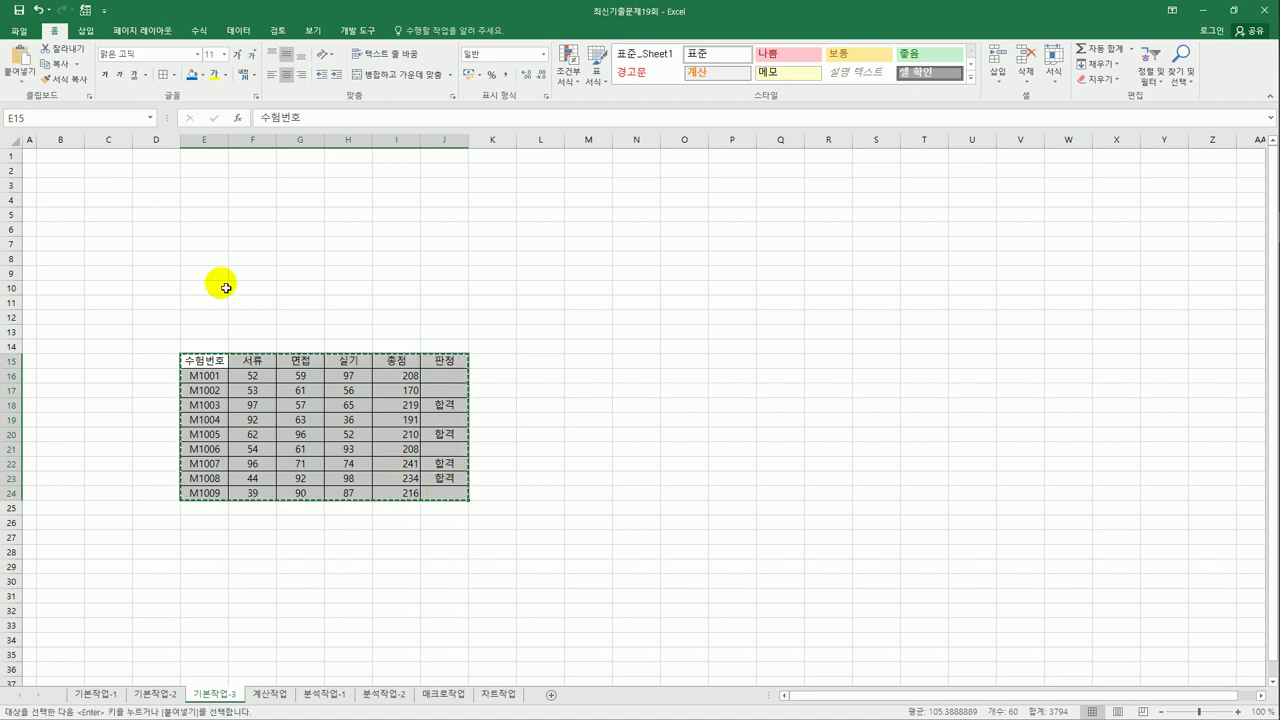
{"action": "left_click", "coordinate": [56, 175]}
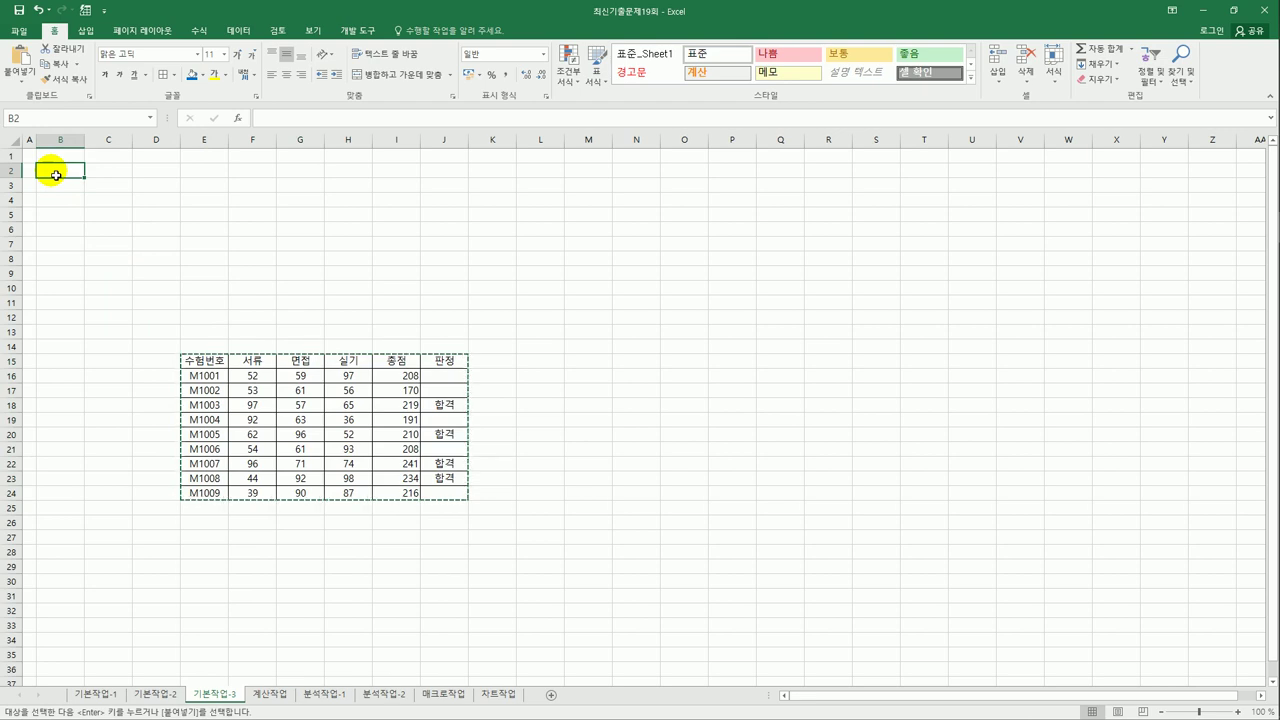
{"action": "right_click", "coordinate": [56, 175]}
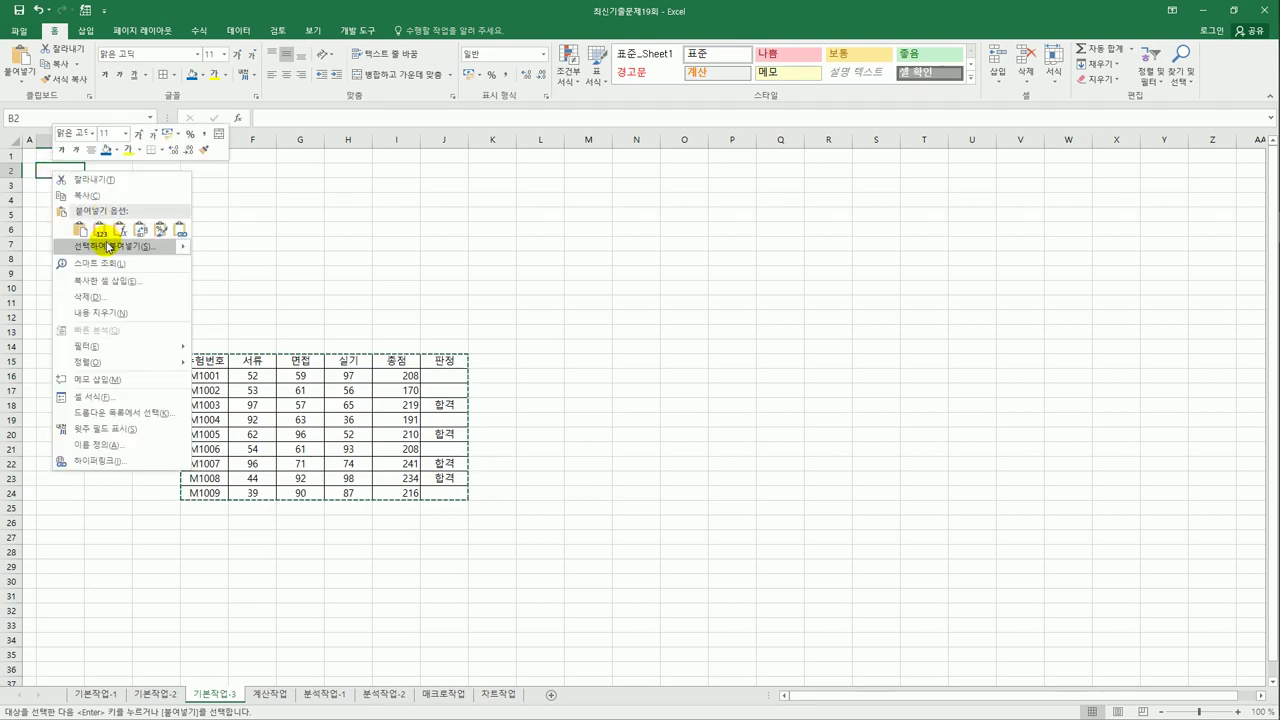
{"action": "mouse_move", "coordinate": [110, 246]}
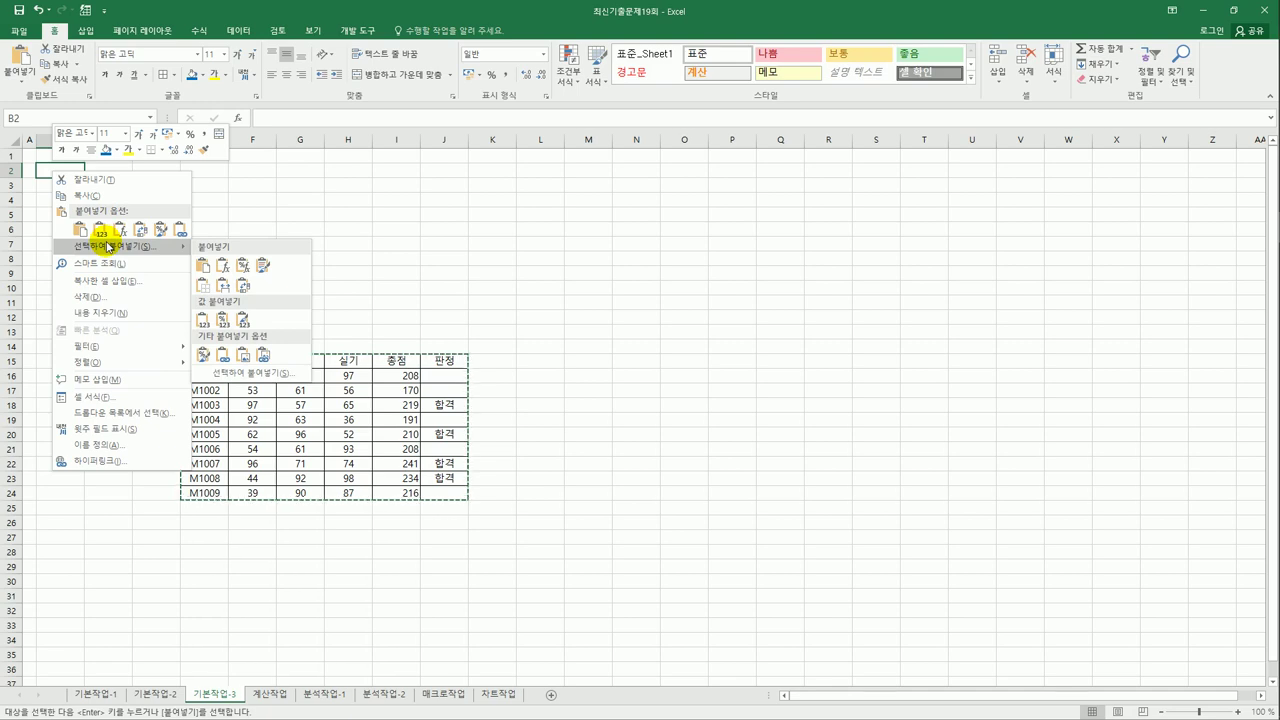
{"action": "left_click", "coordinate": [110, 246]}
{"action": "left_click_drag", "start_coordinate": [150, 125], "coordinate": [645, 187]}
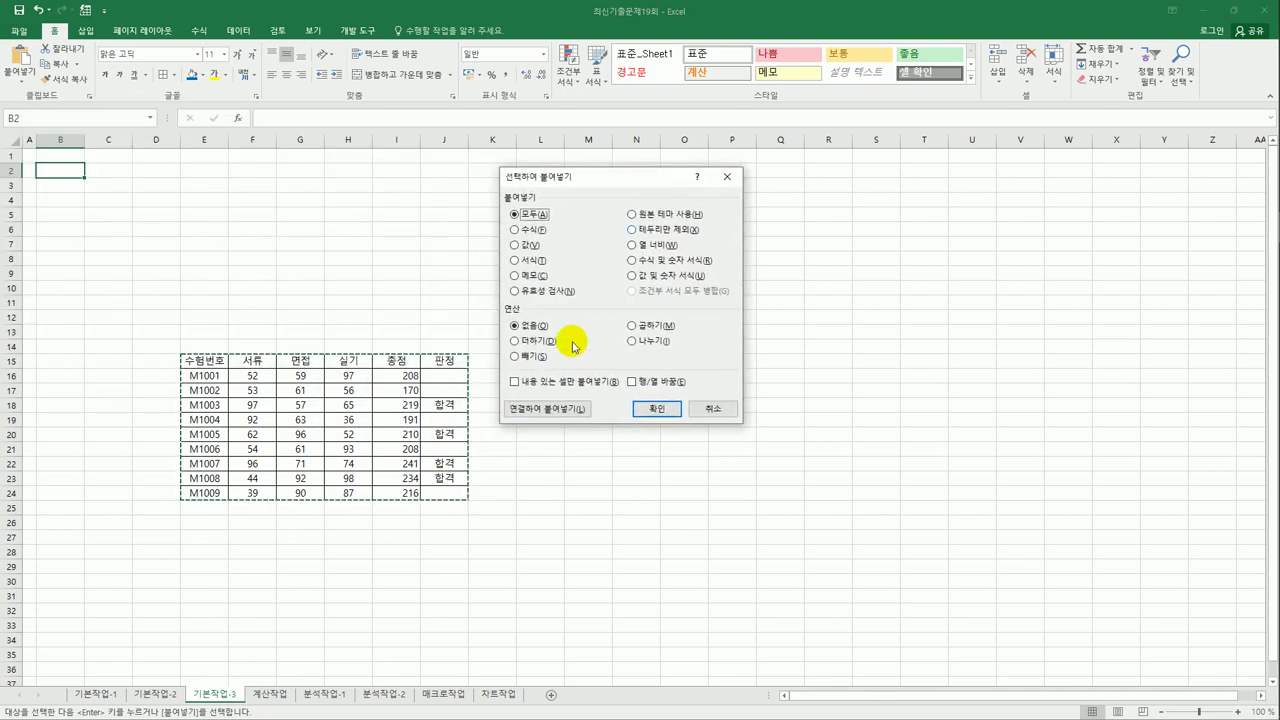
{"action": "left_click", "coordinate": [553, 410]}
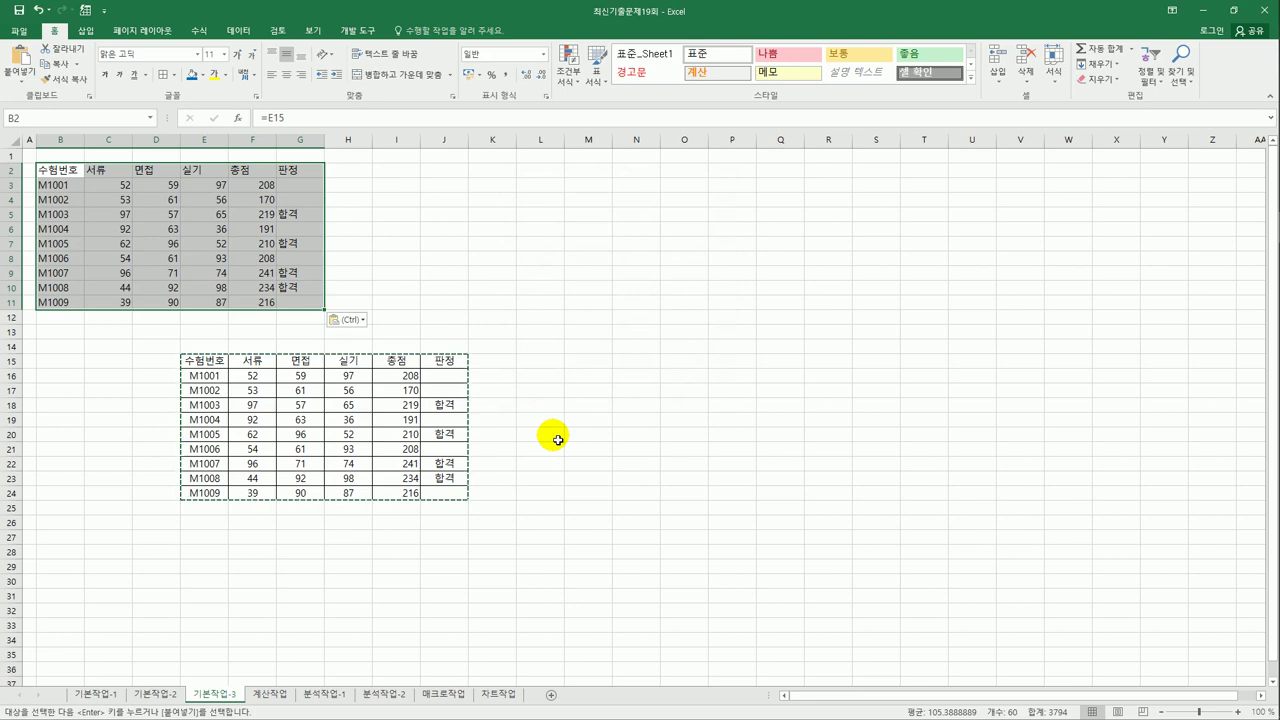
{"action": "left_click", "coordinate": [557, 440]}
Inspect the 총점 and 판정 formulas in the source table, and set F16 to 99 to test the linked copy.
{"action": "left_click", "coordinate": [396, 420]}
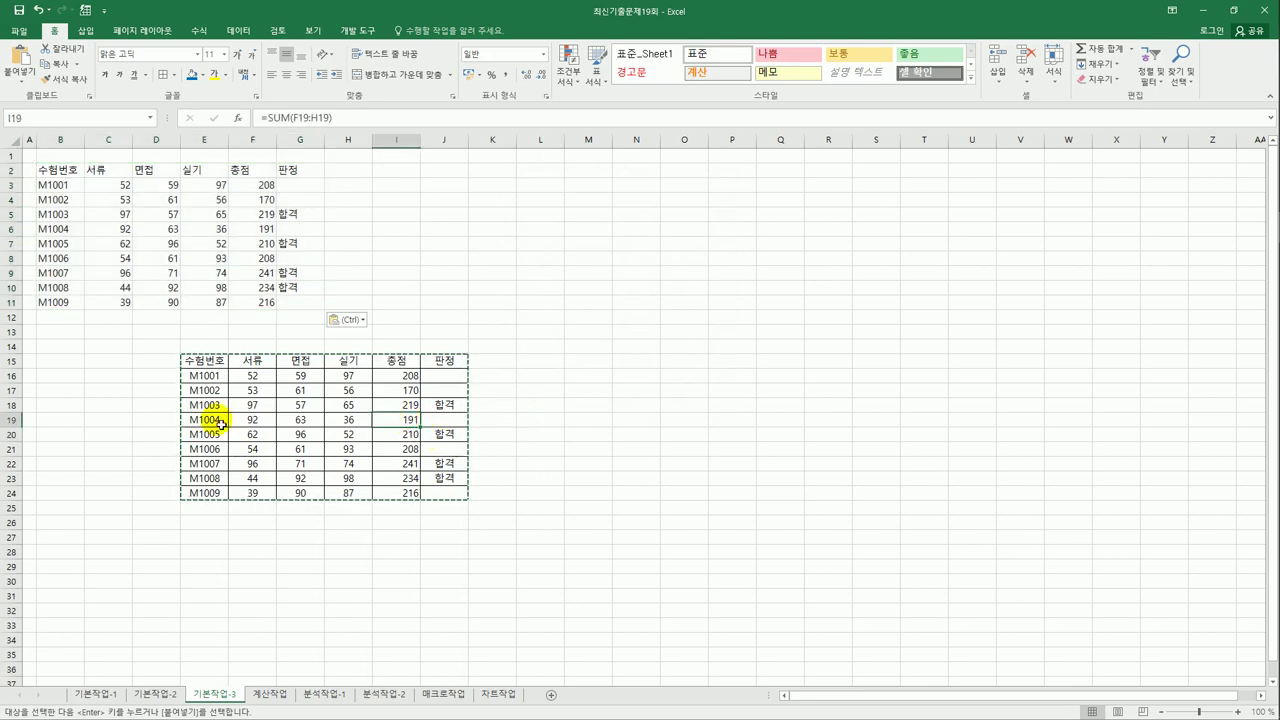
{"action": "left_click", "coordinate": [445, 375]}
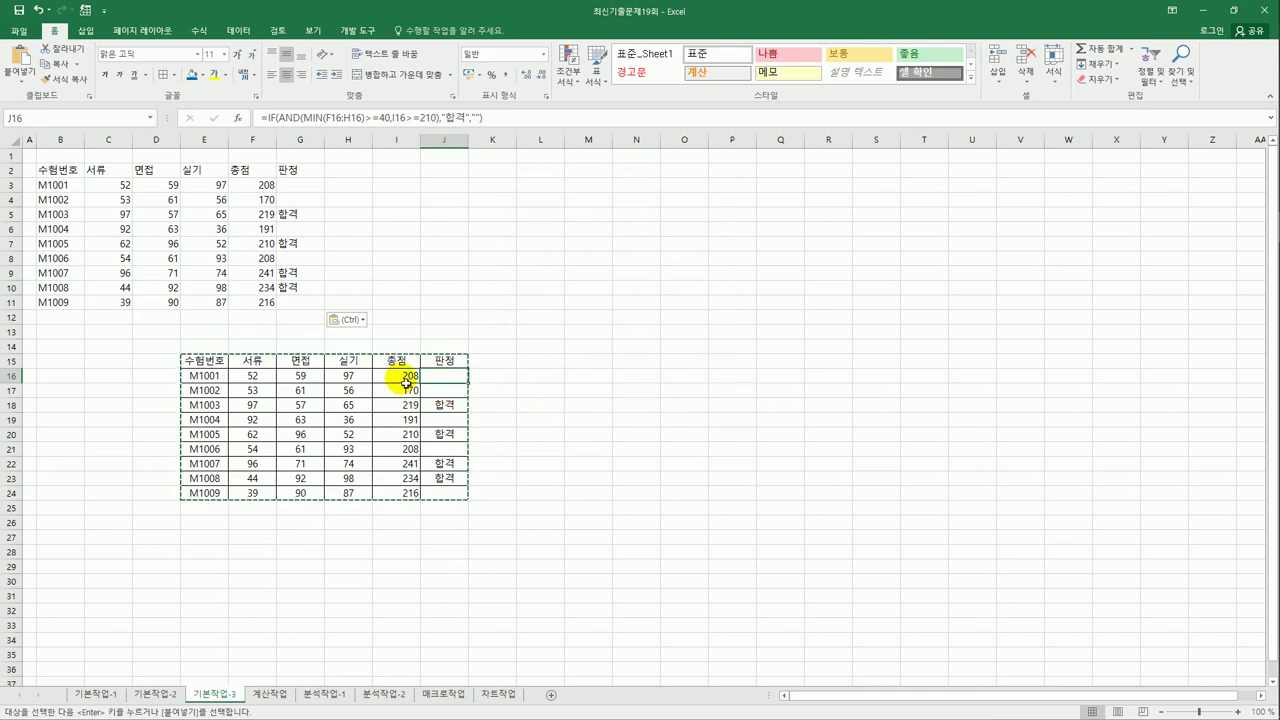
{"action": "left_click", "coordinate": [406, 383]}
{"action": "left_click", "coordinate": [443, 381]}
{"action": "left_click", "coordinate": [240, 381]}
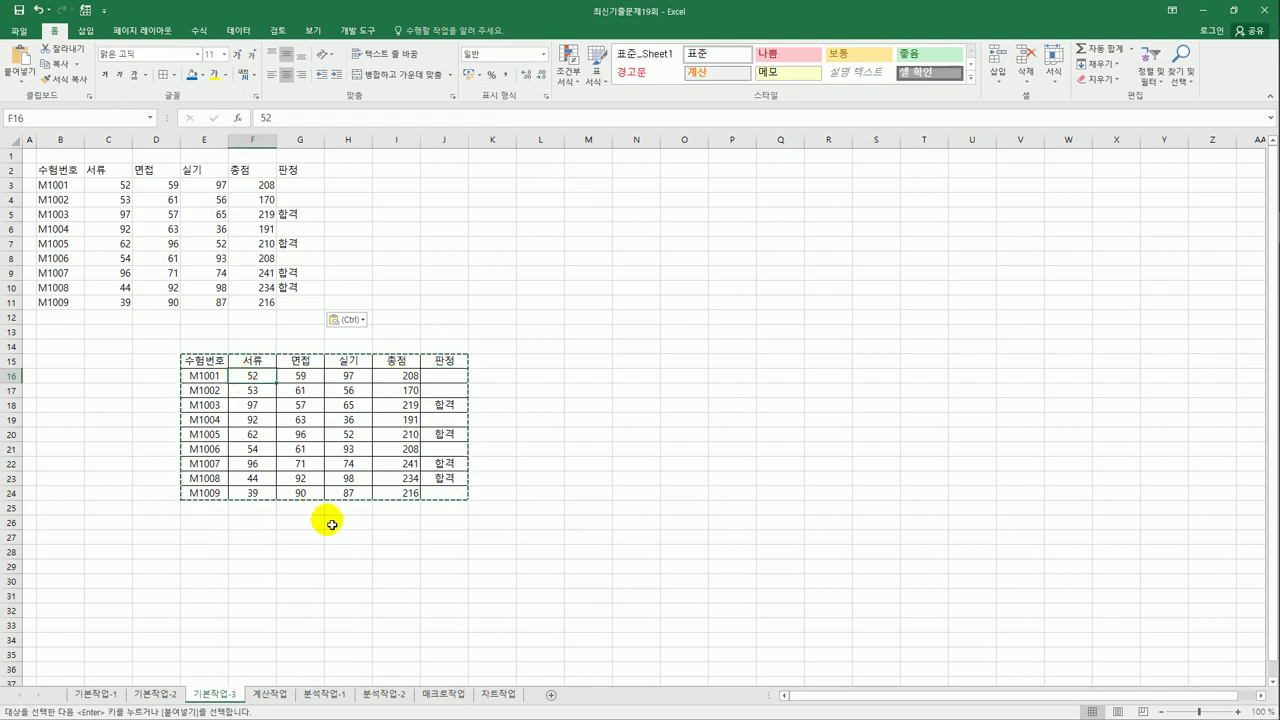
{"action": "type", "text": "99"}
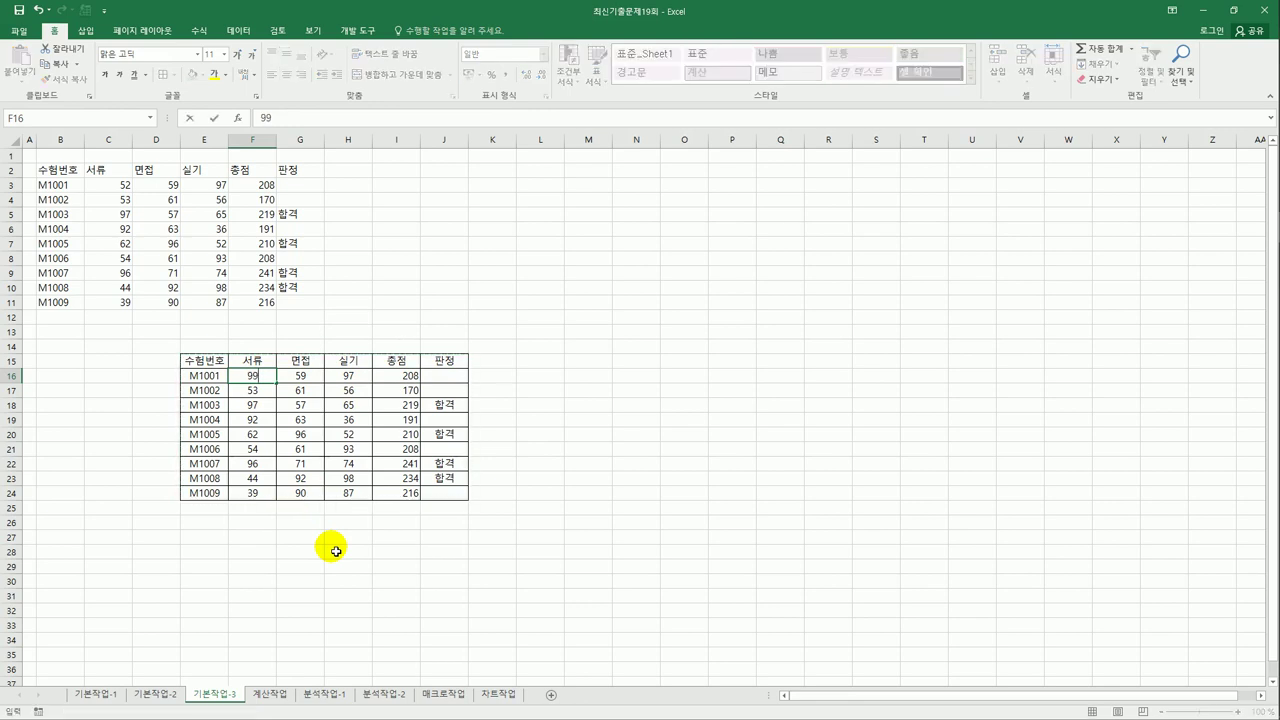
{"action": "key", "text": "Return"}
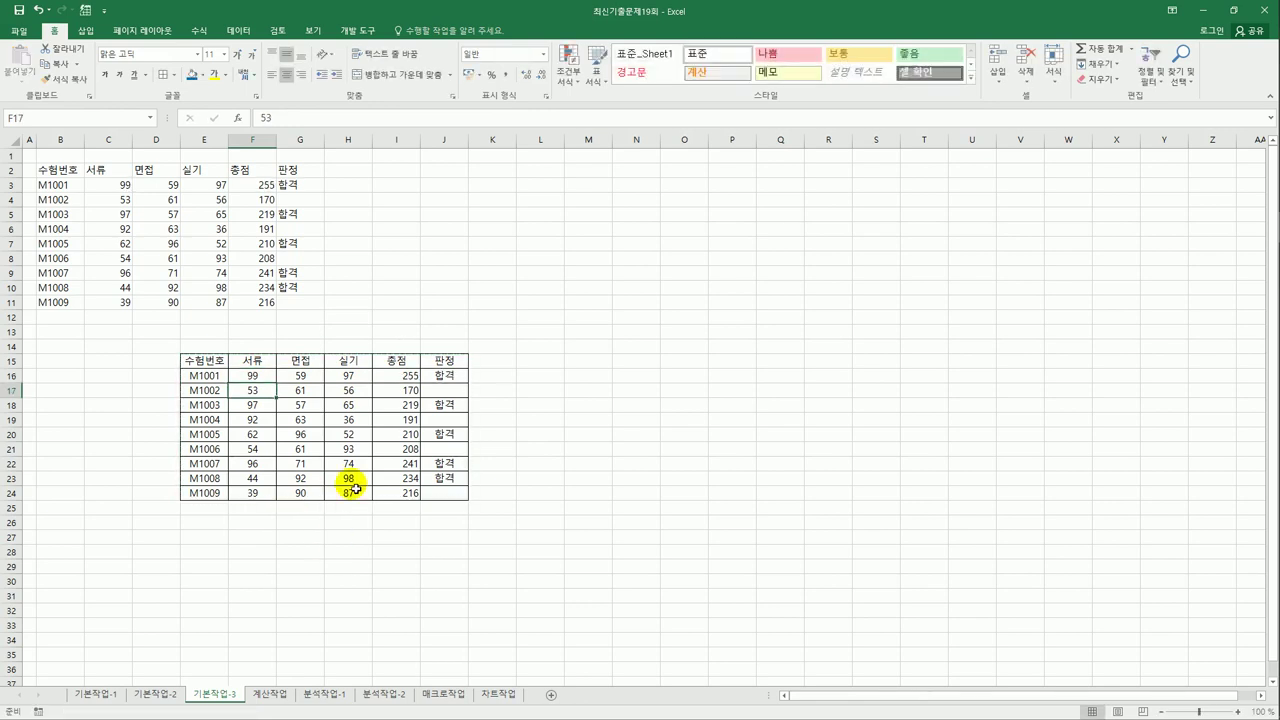
{"action": "left_click", "coordinate": [459, 377]}
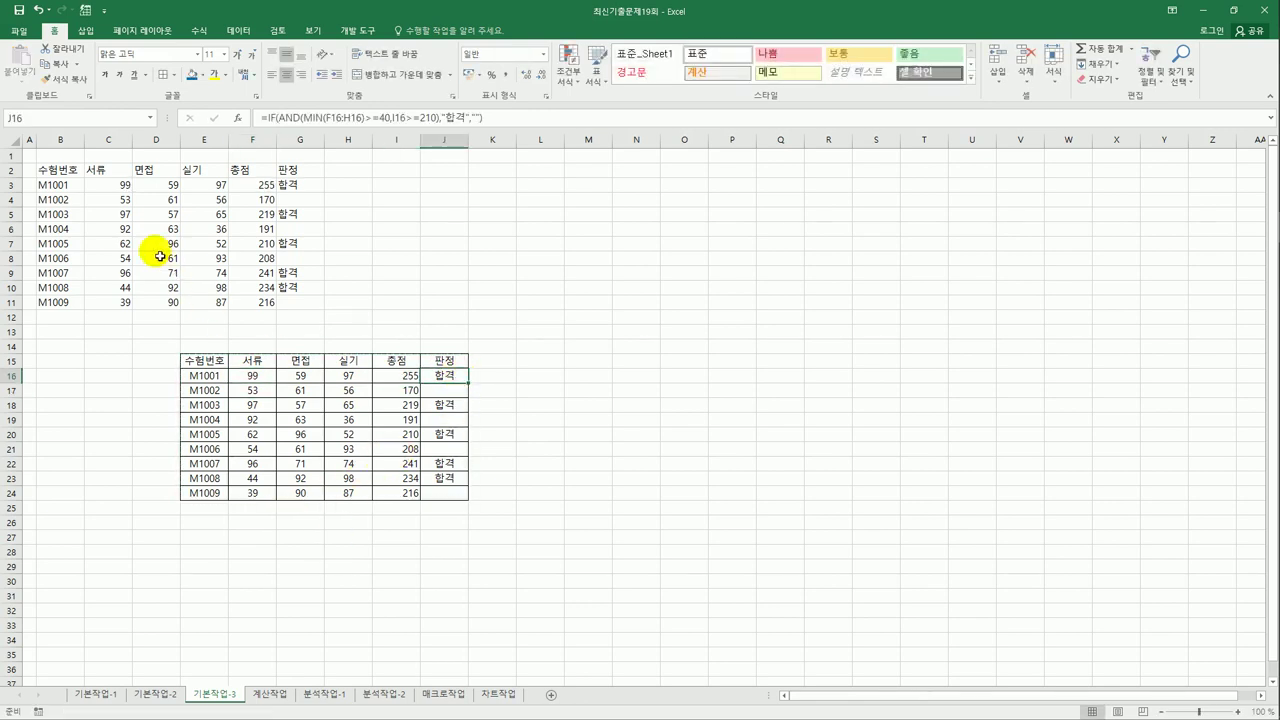
{"action": "left_click_drag", "start_coordinate": [106, 185], "coordinate": [301, 189]}
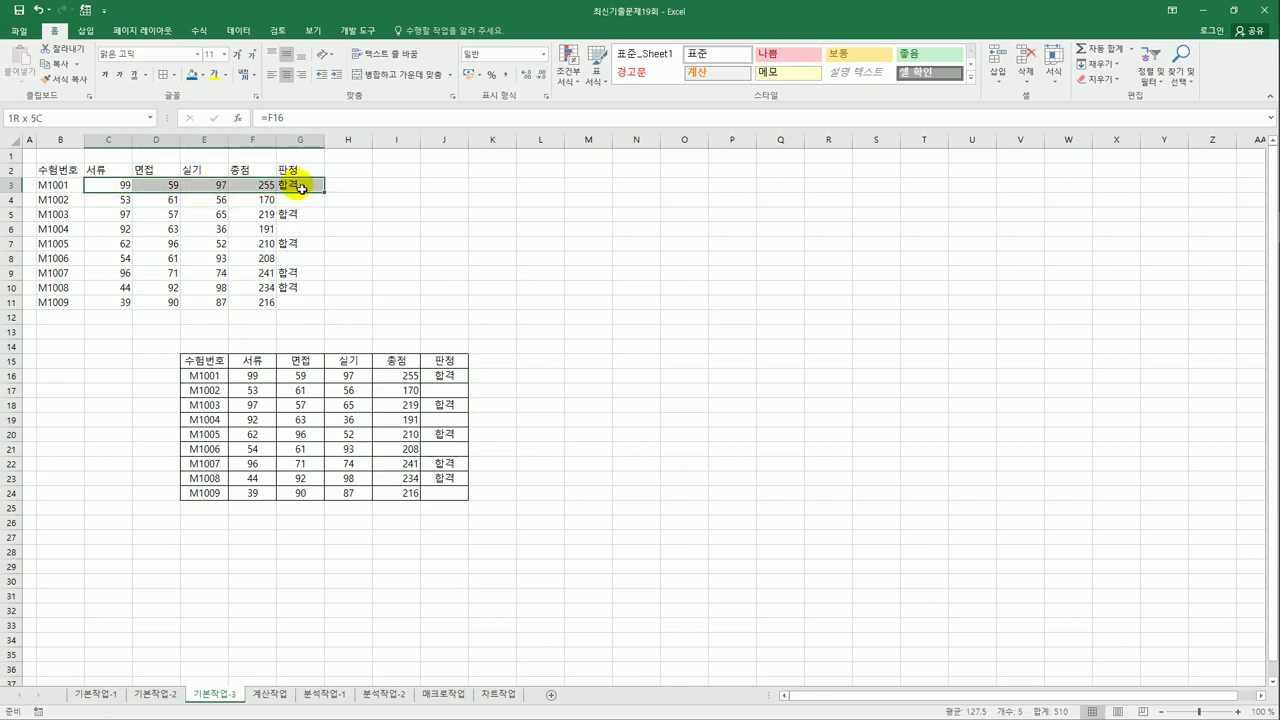
{"action": "left_click_drag", "start_coordinate": [301, 189], "coordinate": [301, 189]}
Restore the source score in F16 to 52 and check the link formula in C3.
{"action": "left_click", "coordinate": [254, 376]}
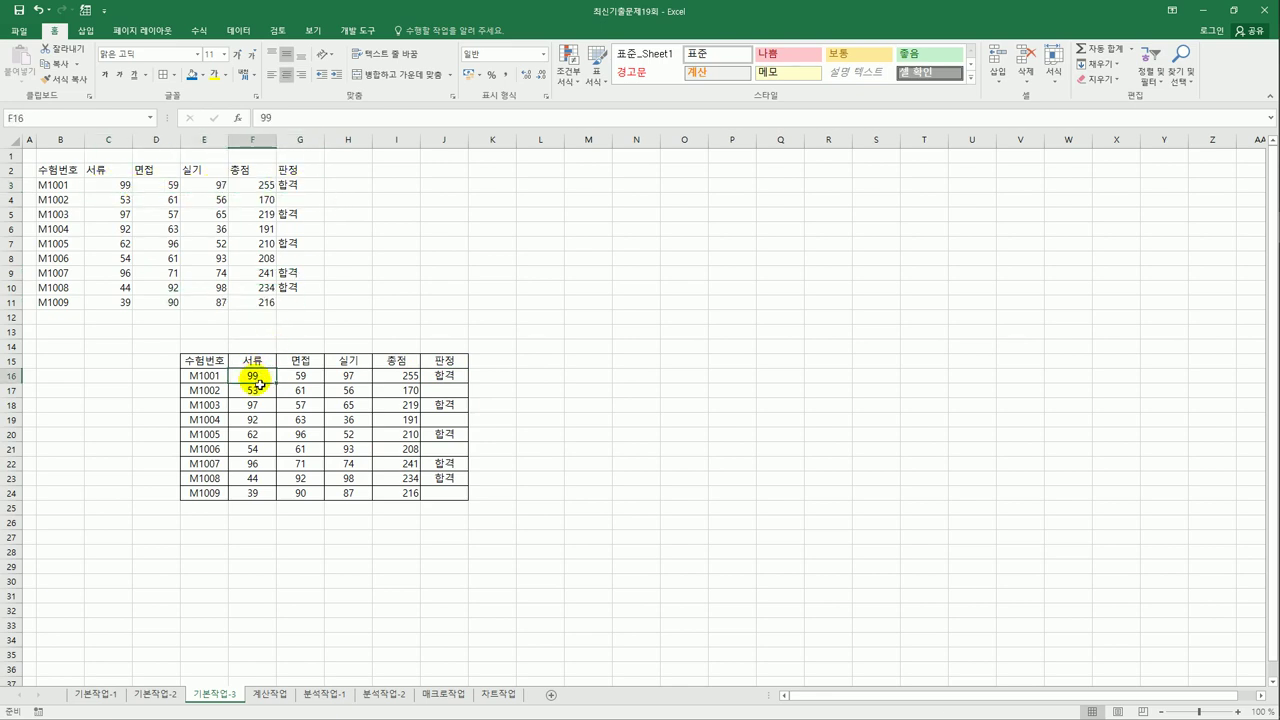
{"action": "type", "text": "52"}
{"action": "key", "text": "Return"}
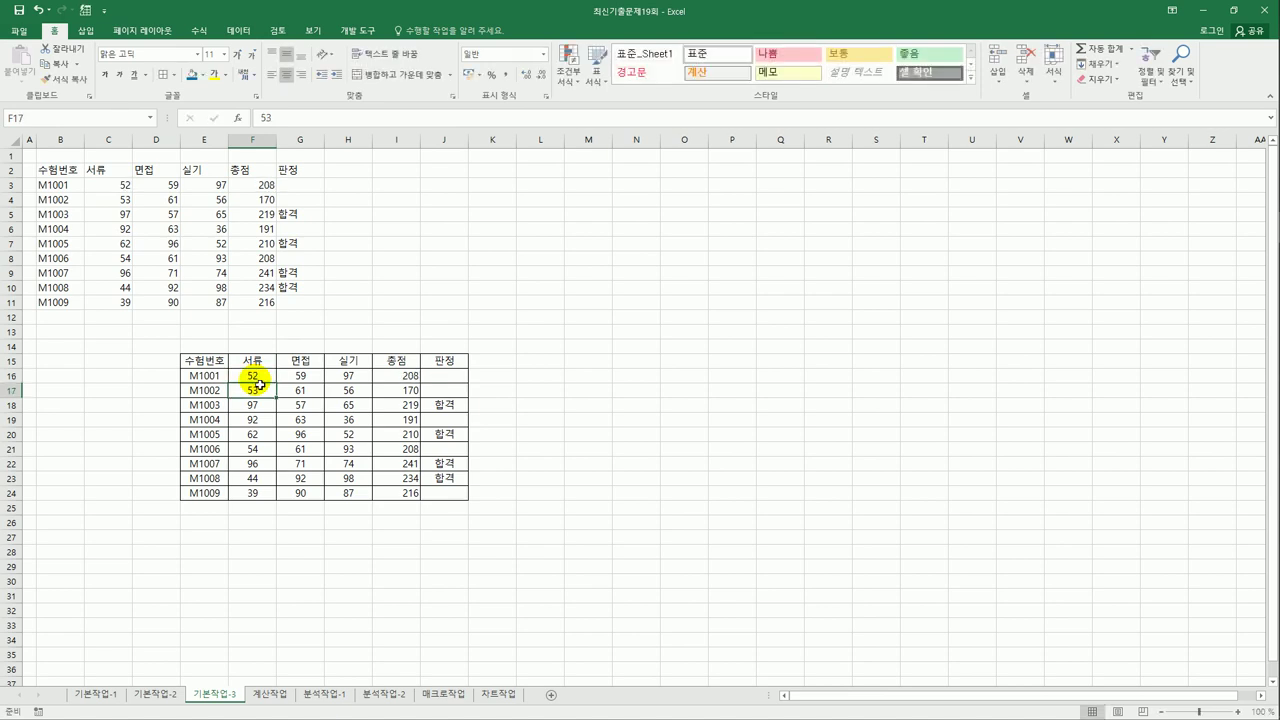
{"action": "left_click", "coordinate": [120, 190]}
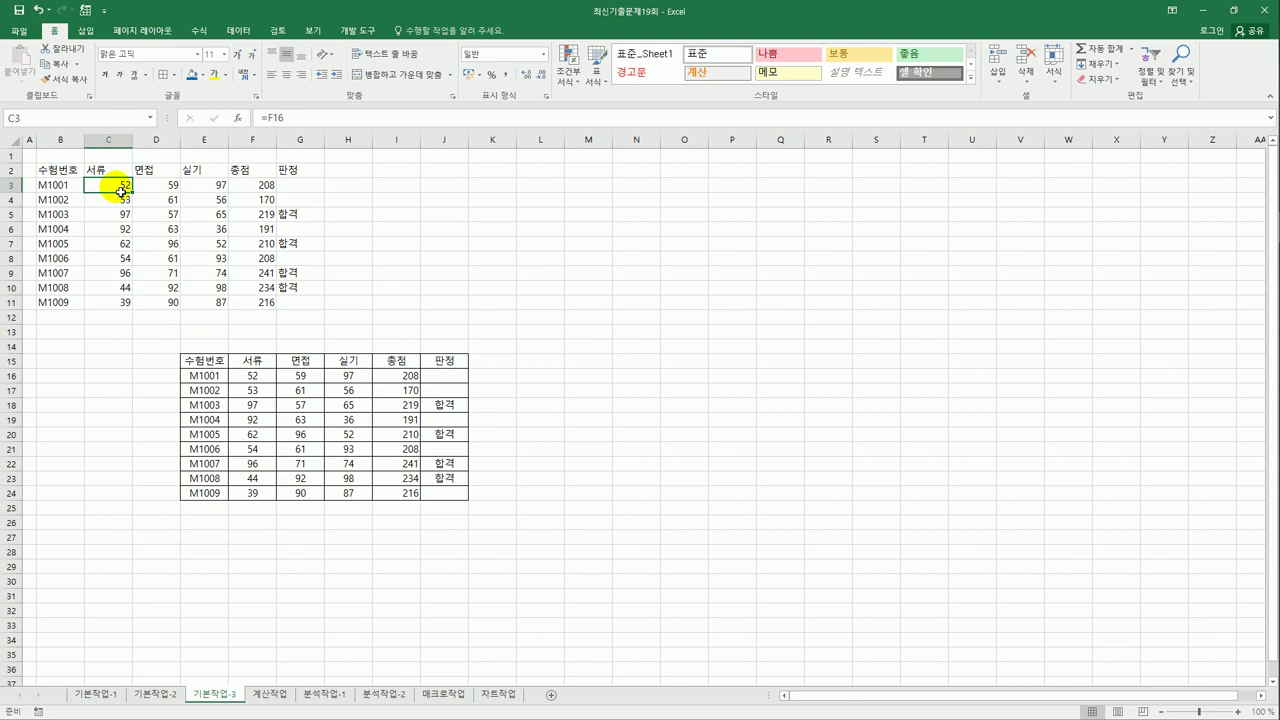
On the 계산작업 sheet, start the 평균차 formula in F3 with AVERAGE over the absolute range $C$3:$E$8.
{"action": "left_click", "coordinate": [256, 699]}
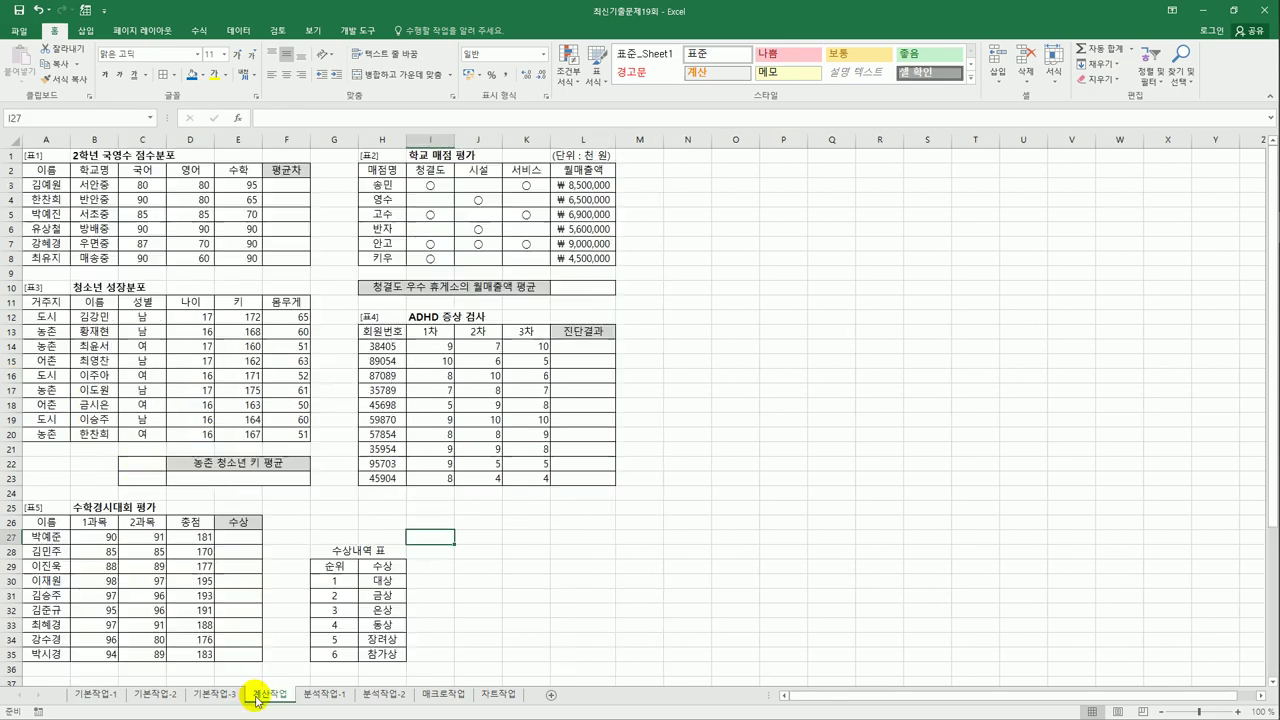
{"action": "left_click", "coordinate": [281, 193]}
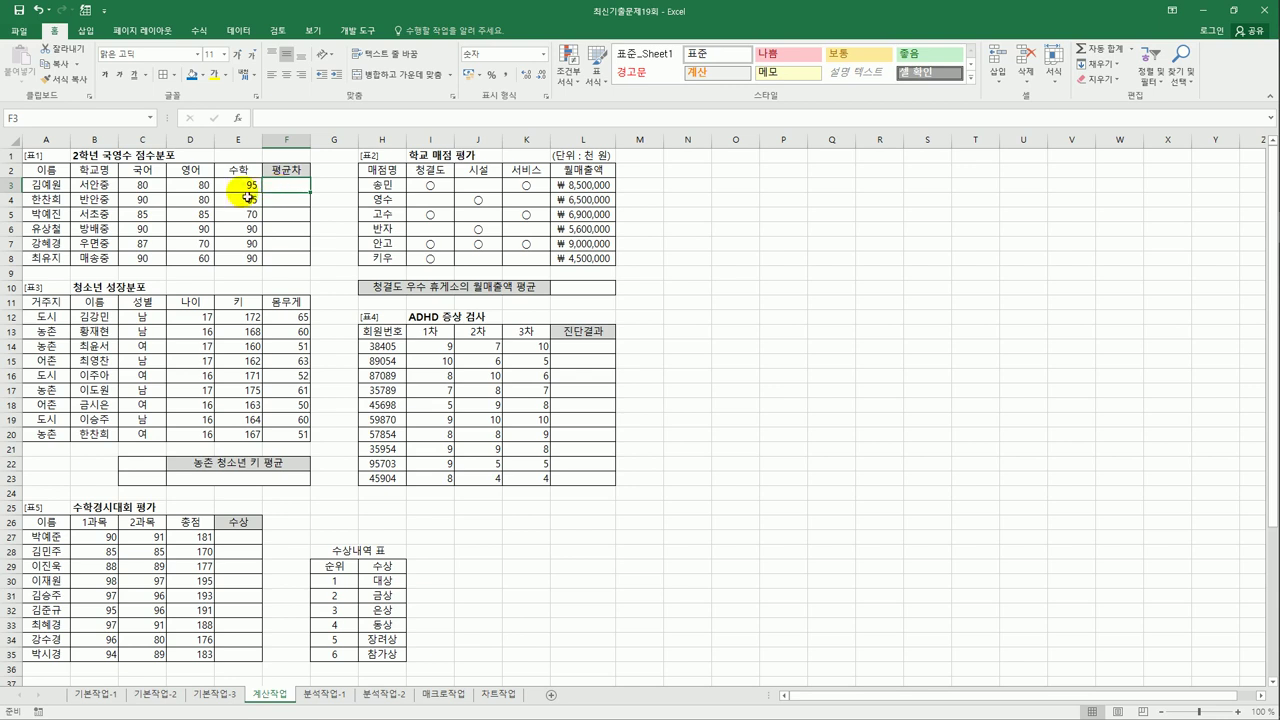
{"action": "left_click_drag", "start_coordinate": [150, 185], "coordinate": [238, 266]}
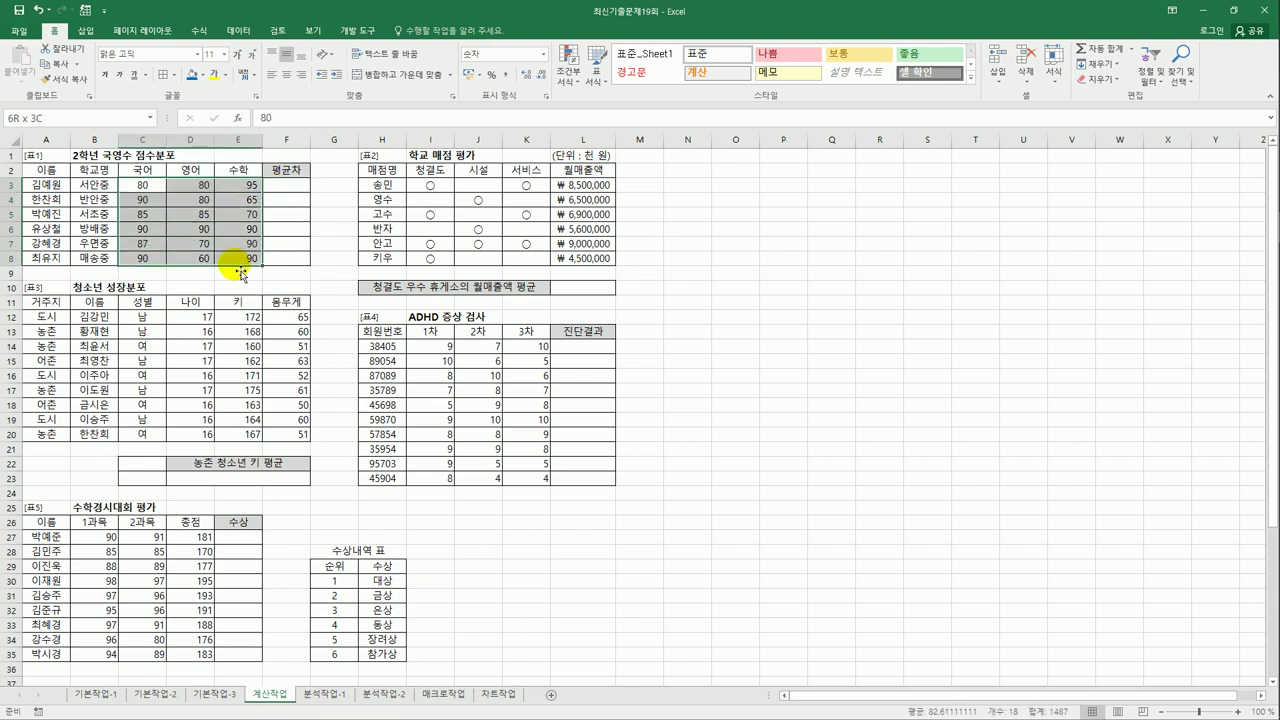
{"action": "left_click_drag", "start_coordinate": [157, 187], "coordinate": [253, 192]}
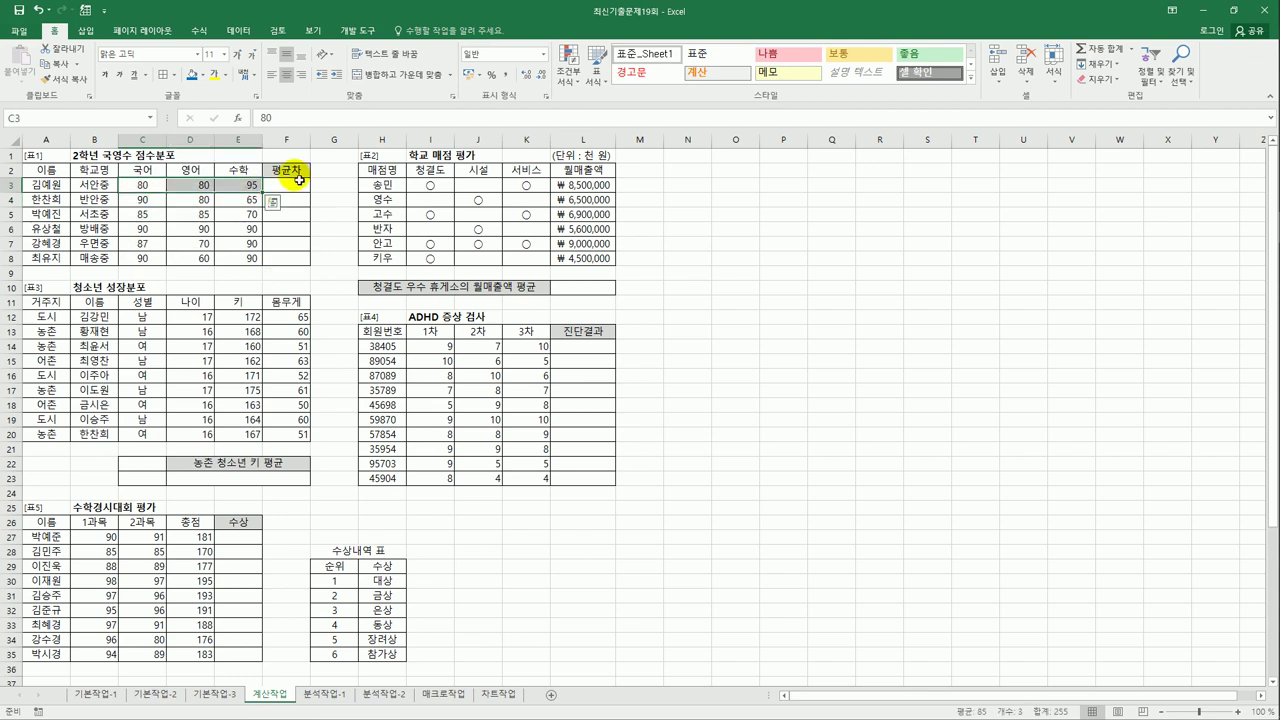
{"action": "left_click", "coordinate": [296, 188]}
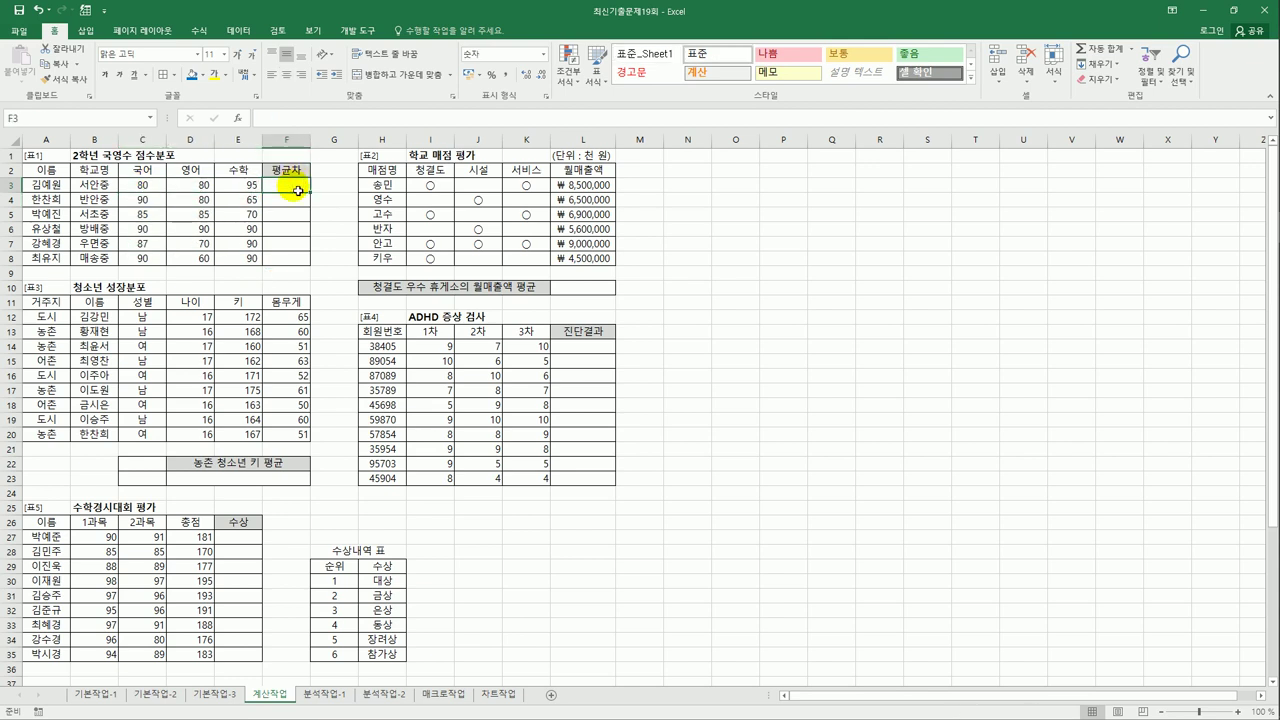
{"action": "type", "text": "=ㅁ"}
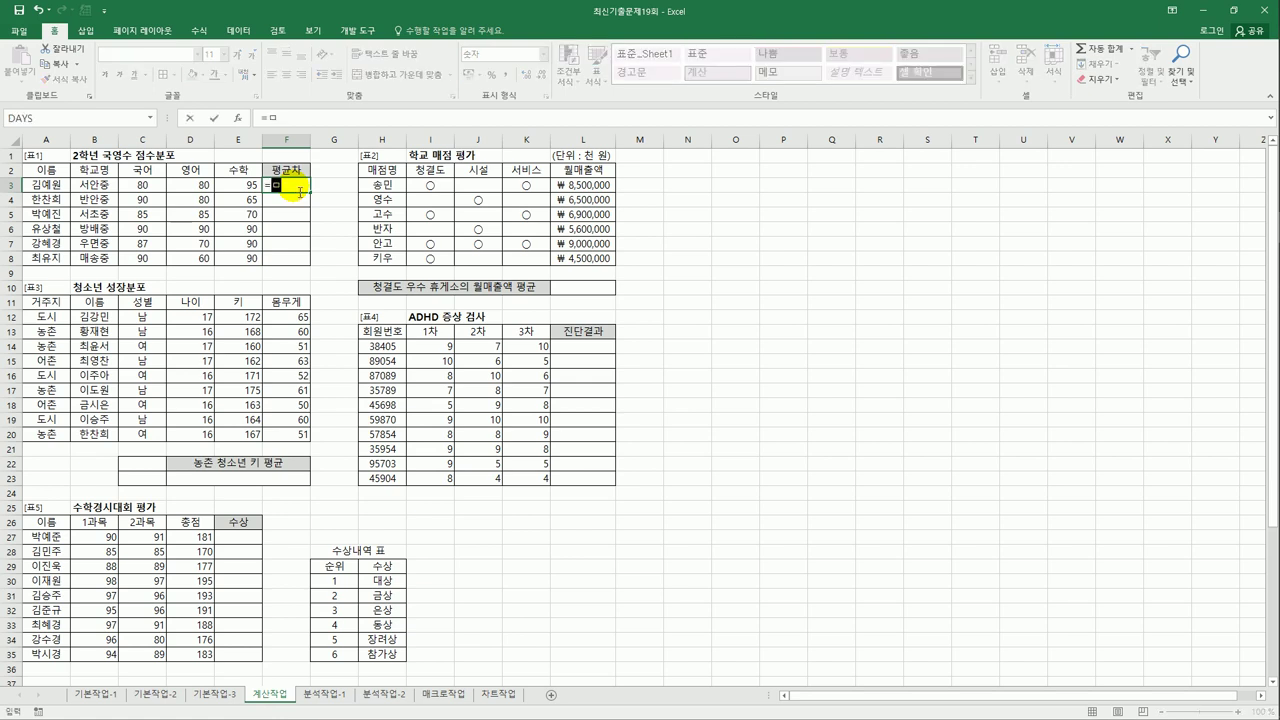
{"action": "type", "text": "av"}
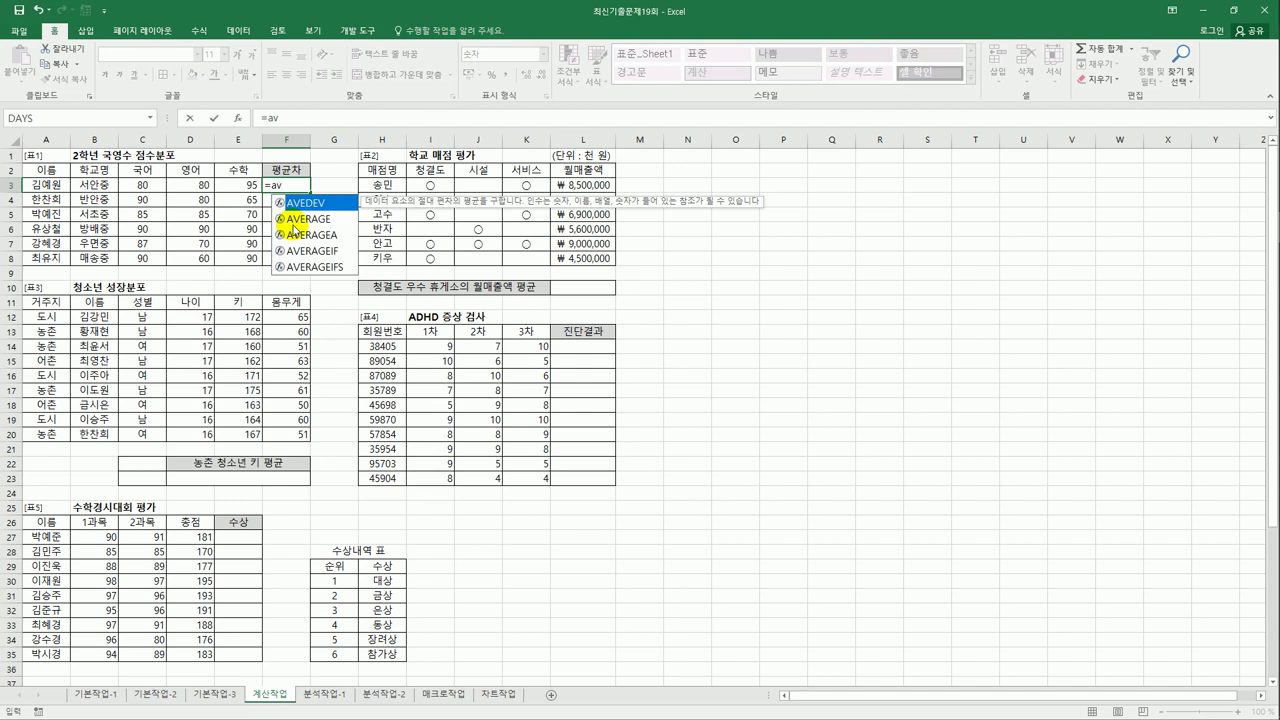
{"action": "double_click", "coordinate": [292, 218]}
{"action": "left_click_drag", "start_coordinate": [143, 185], "coordinate": [243, 261]}
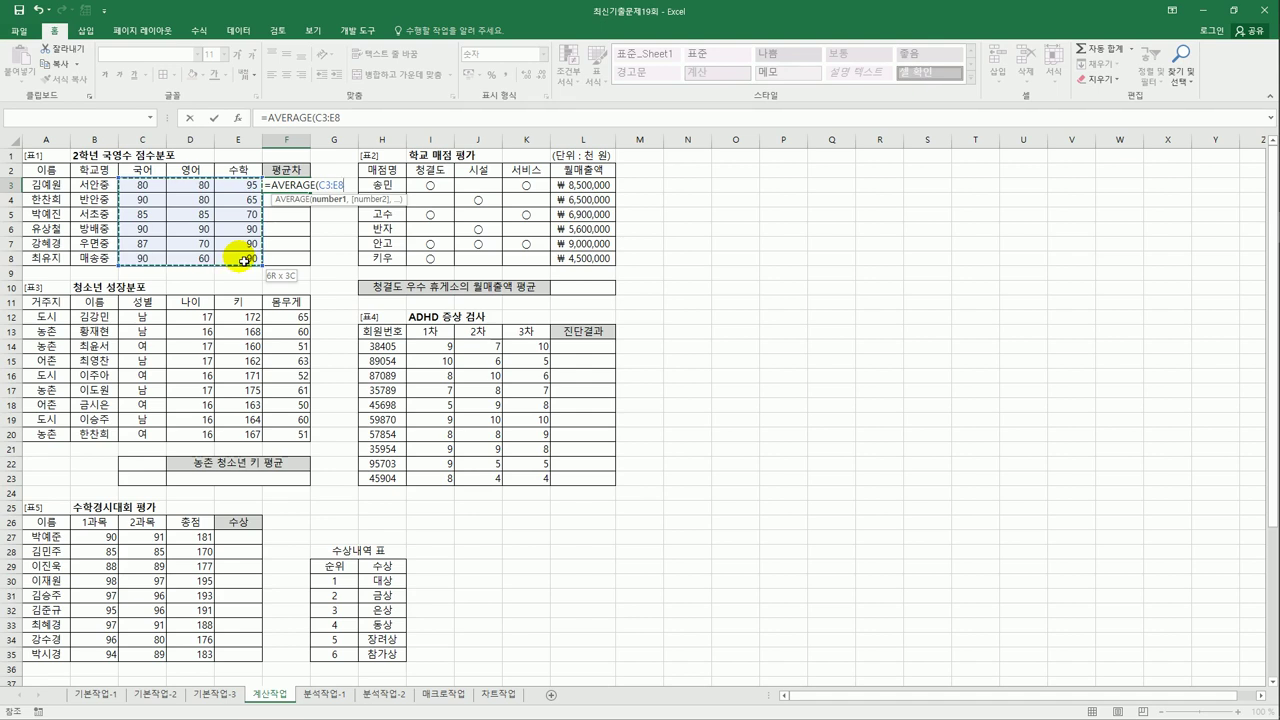
{"action": "left_click_drag", "start_coordinate": [243, 261], "coordinate": [243, 261]}
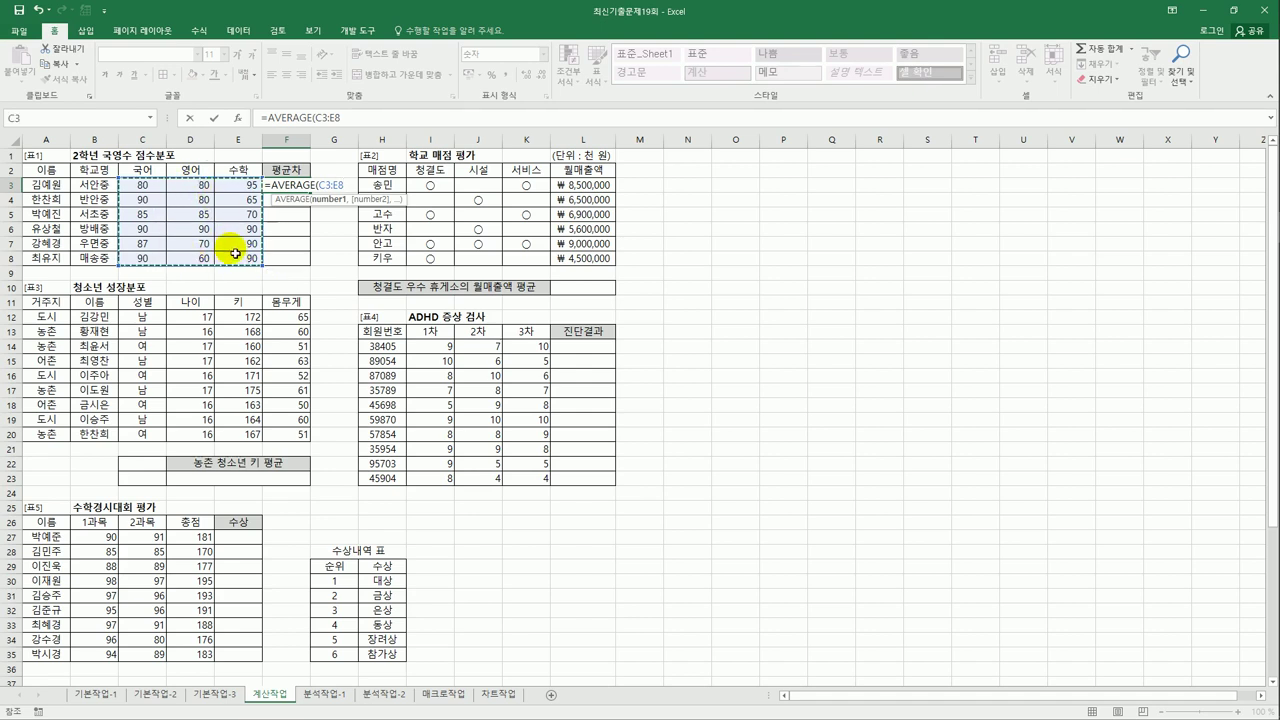
{"action": "key", "text": "F4"}
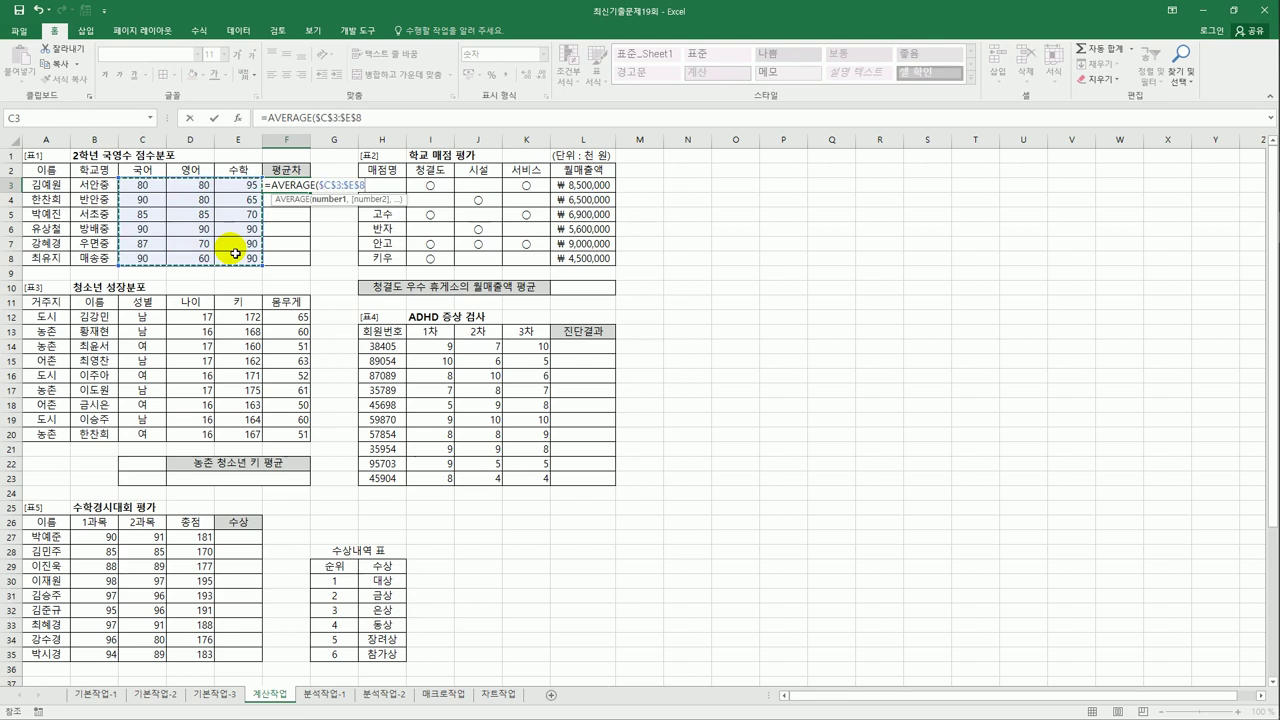
Complete the F3 formula by subtracting AVERAGE(C3:E3) from the overall average.
{"action": "type", "text": ")-av"}
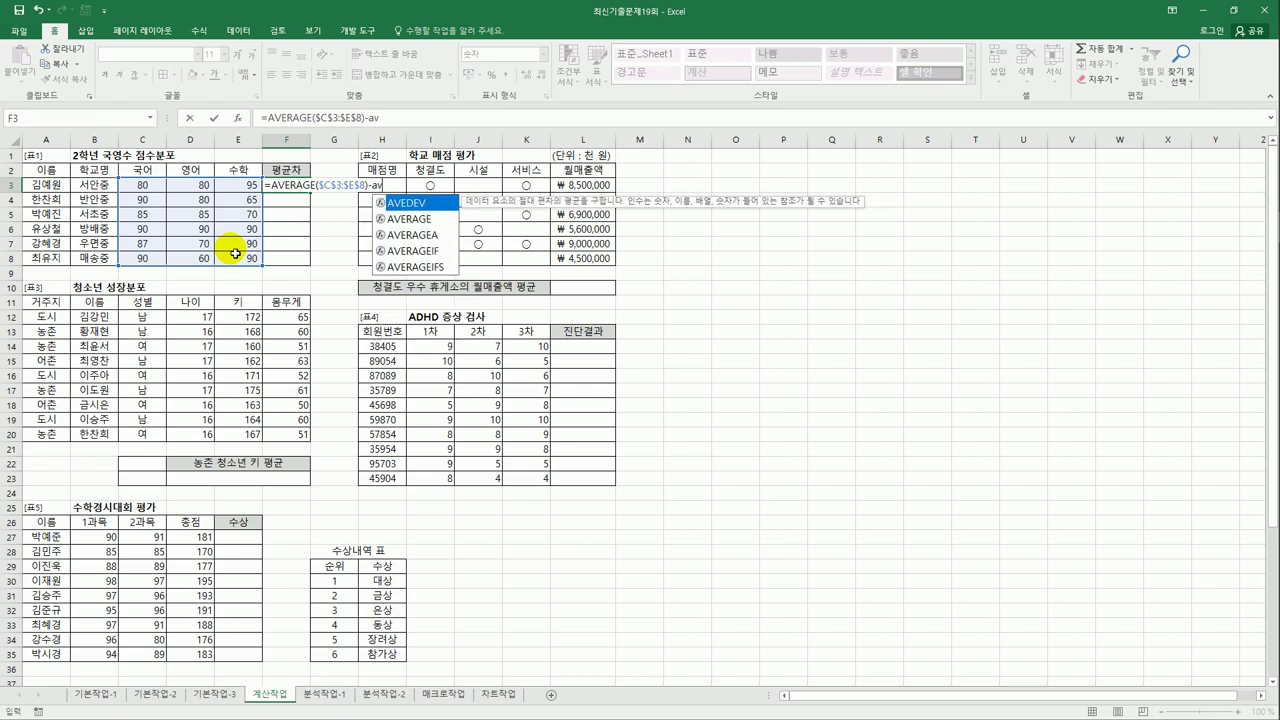
{"action": "key", "text": "Down"}
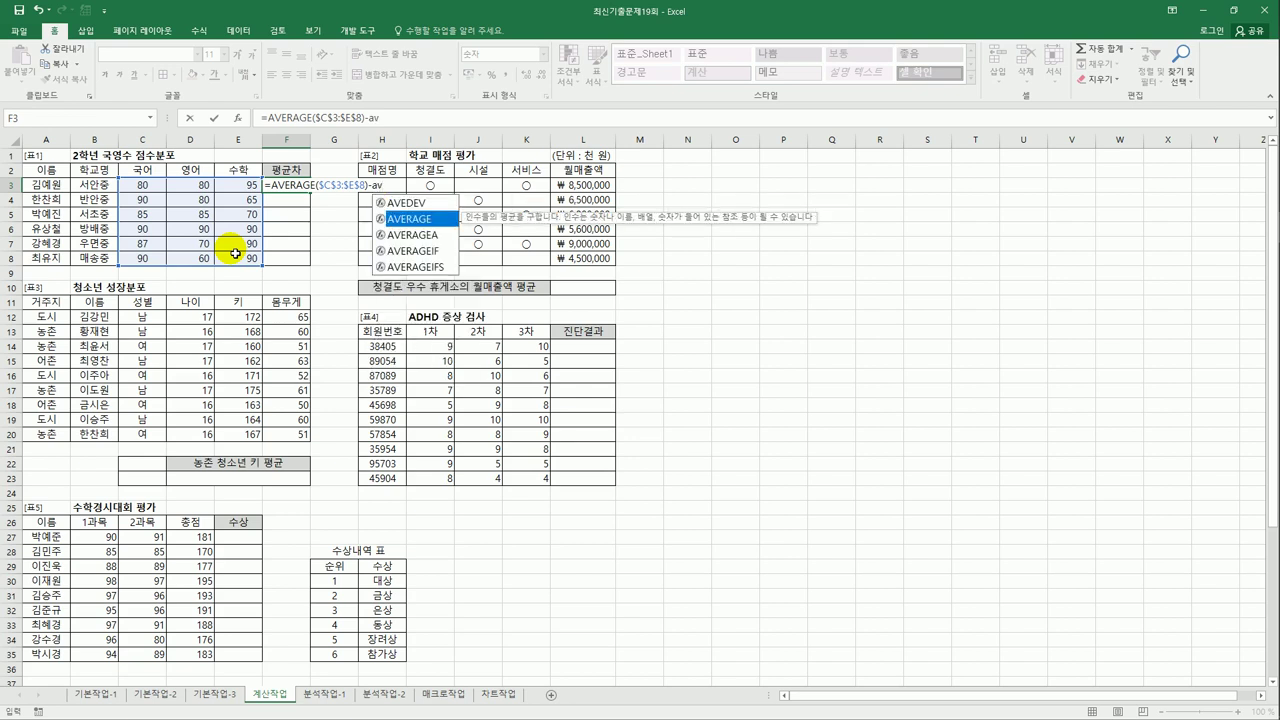
{"action": "key", "text": "Tab"}
{"action": "left_click_drag", "start_coordinate": [150, 186], "coordinate": [245, 187]}
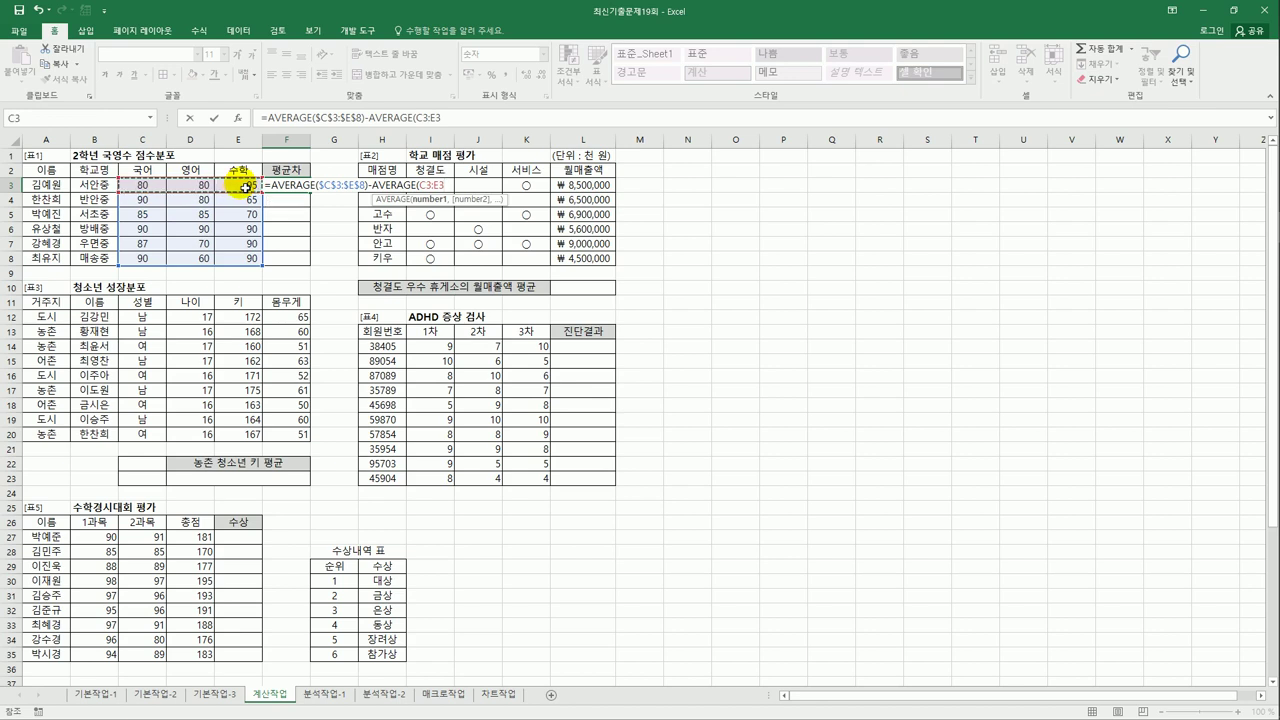
{"action": "key", "text": "Return"}
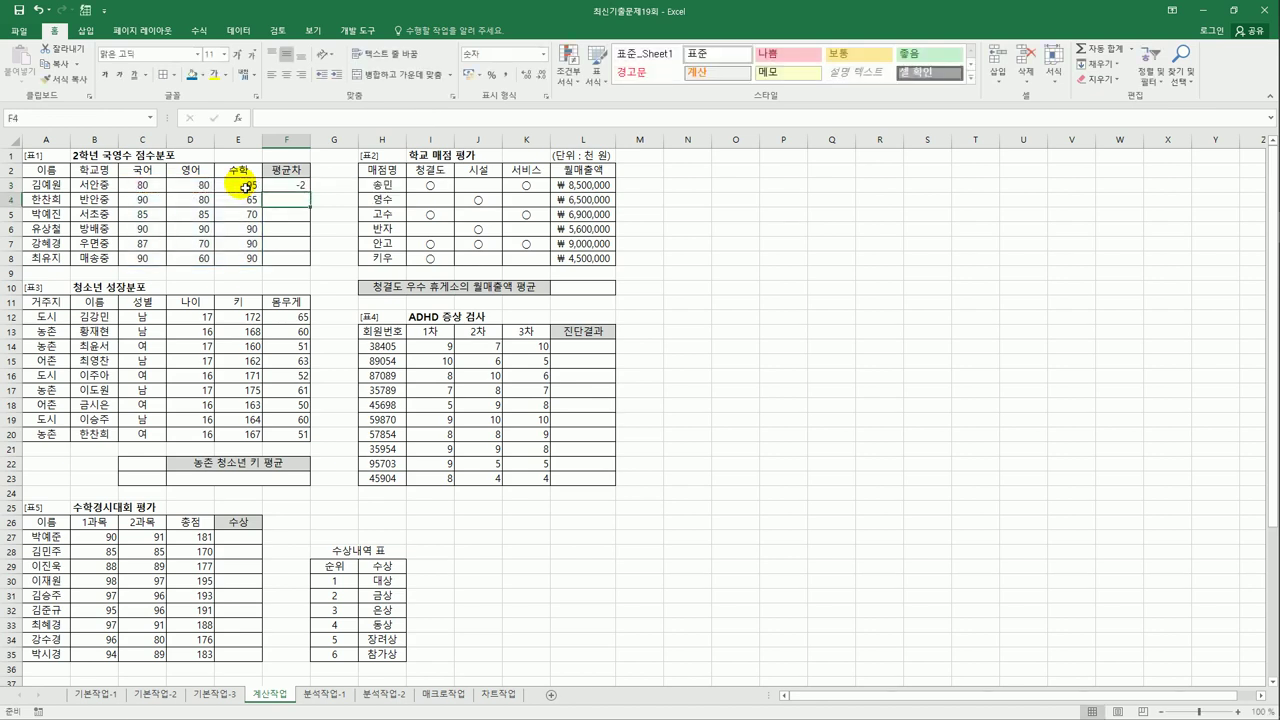
Fill the 평균차 formula from F3 down through F8.
{"action": "key", "text": "Up"}
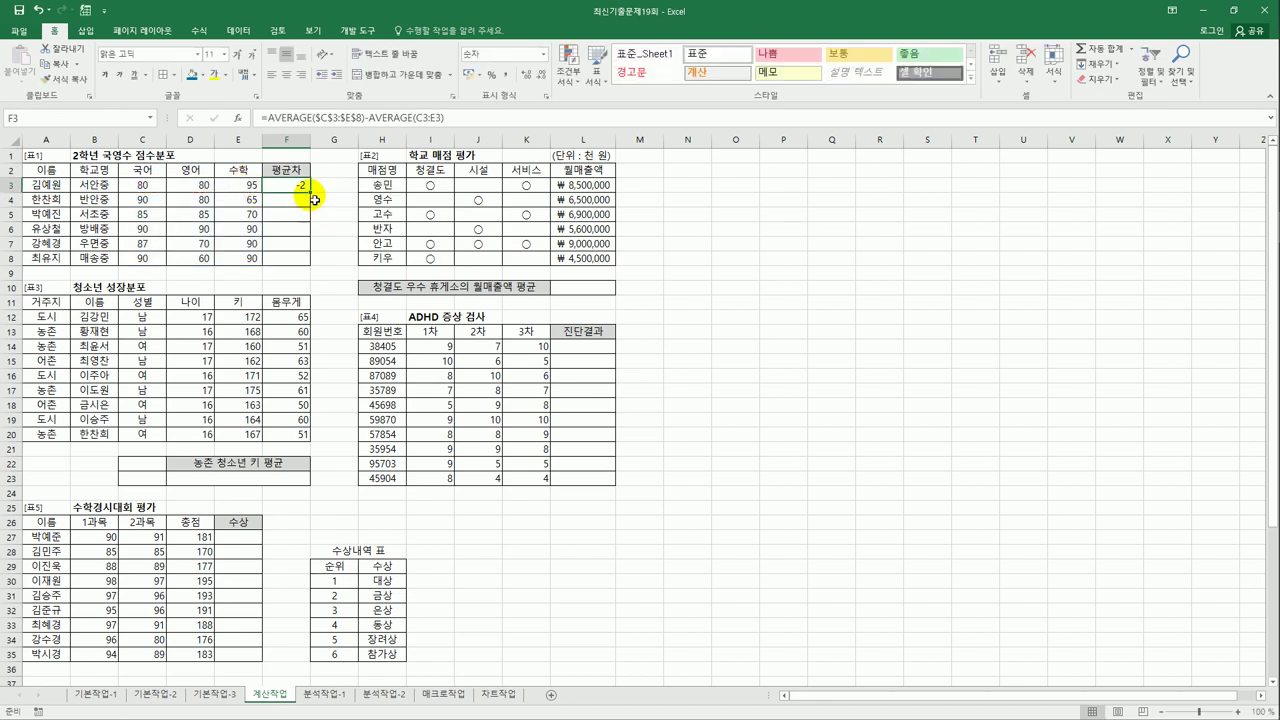
{"action": "left_click_drag", "start_coordinate": [310, 192], "coordinate": [307, 265]}
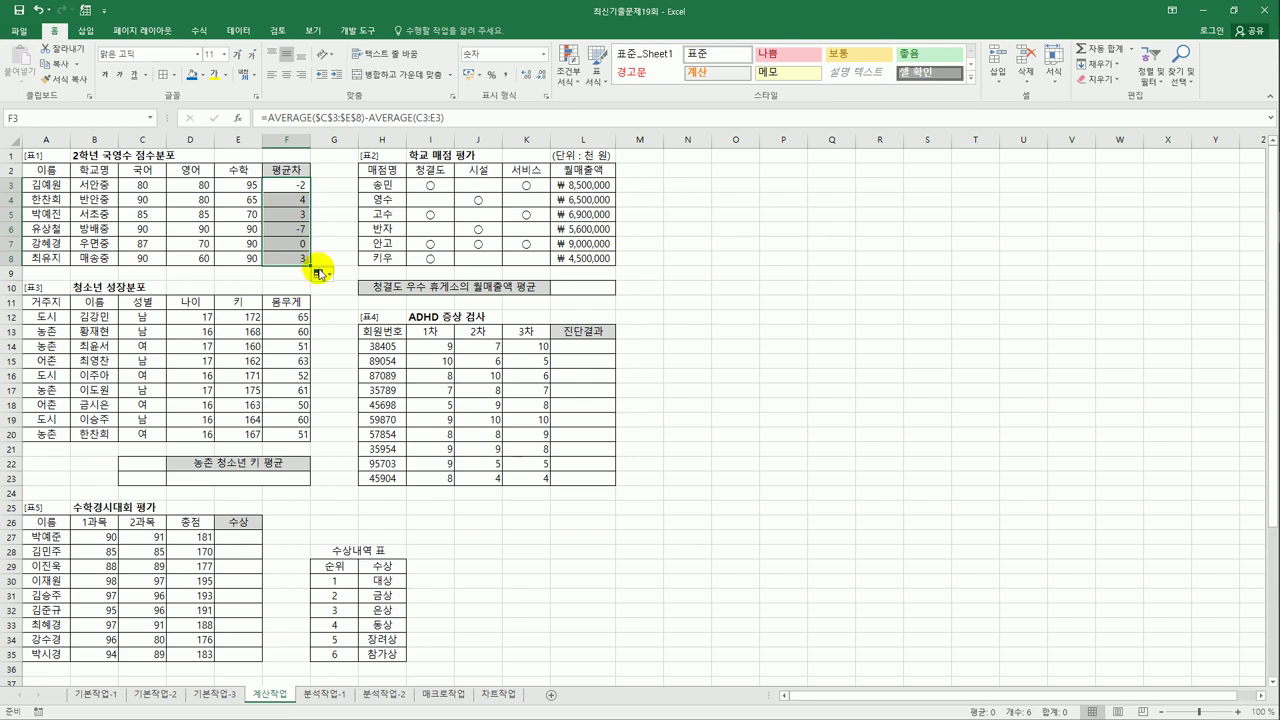
Examine the evaluation marks in I3:K8 and the 월매출액 values in L3:L8 of the 학교 매점 평가 table.
{"action": "left_click", "coordinate": [603, 297]}
{"action": "left_click_drag", "start_coordinate": [430, 187], "coordinate": [516, 264]}
{"action": "left_click", "coordinate": [443, 192]}
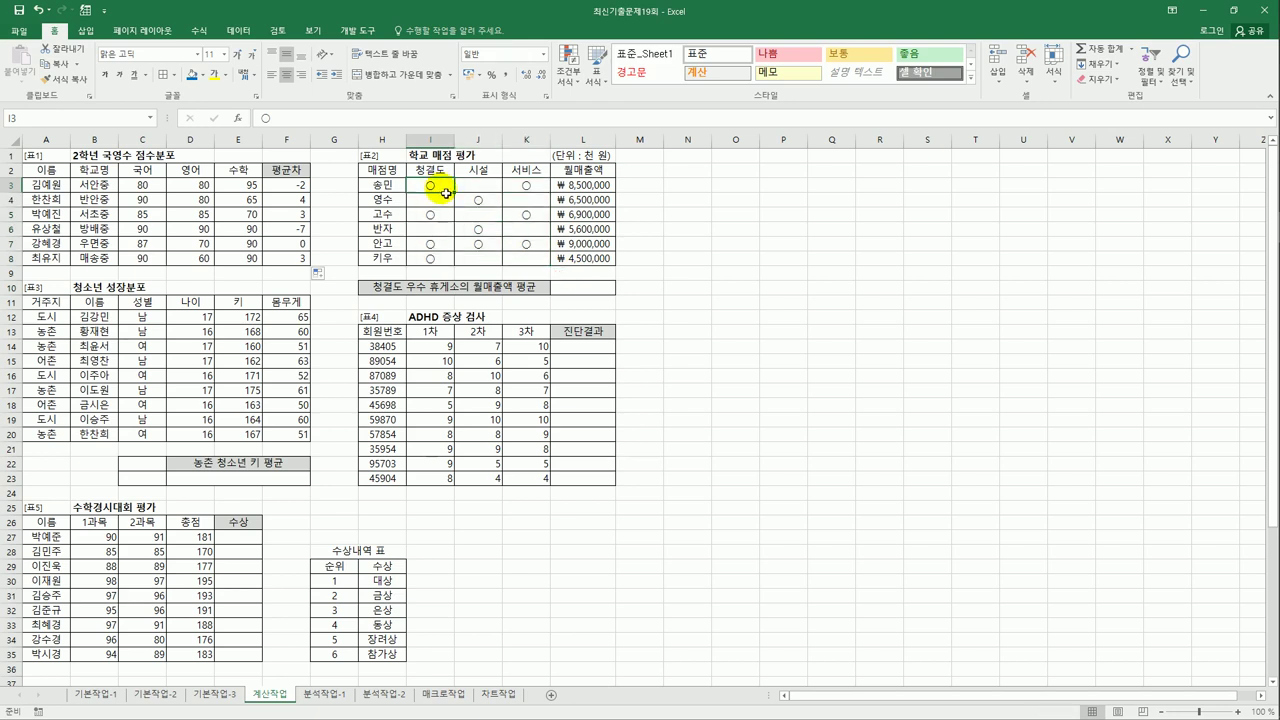
{"action": "left_click", "coordinate": [597, 188]}
{"action": "left_click_drag", "start_coordinate": [597, 188], "coordinate": [600, 262]}
In L10, start a SUMIF formula with the 청결도 cells I3:I8 as the criteria range.
{"action": "left_click", "coordinate": [596, 290]}
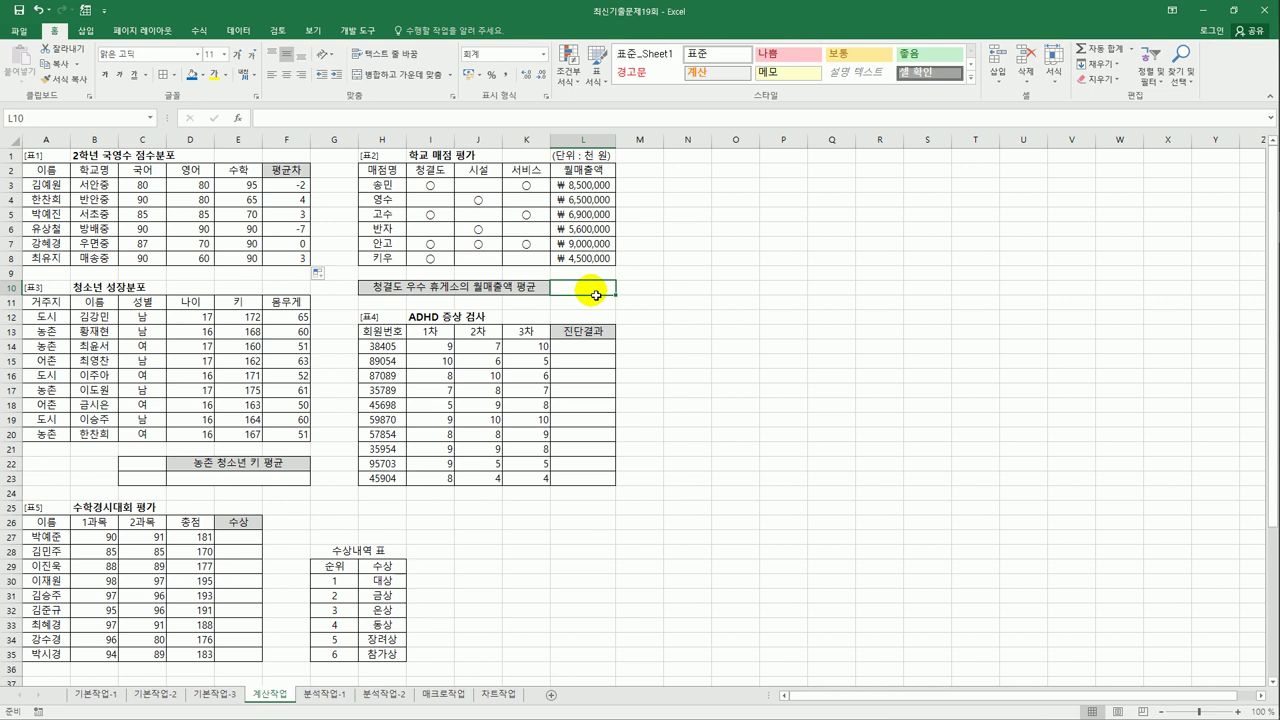
{"action": "type", "text": "="}
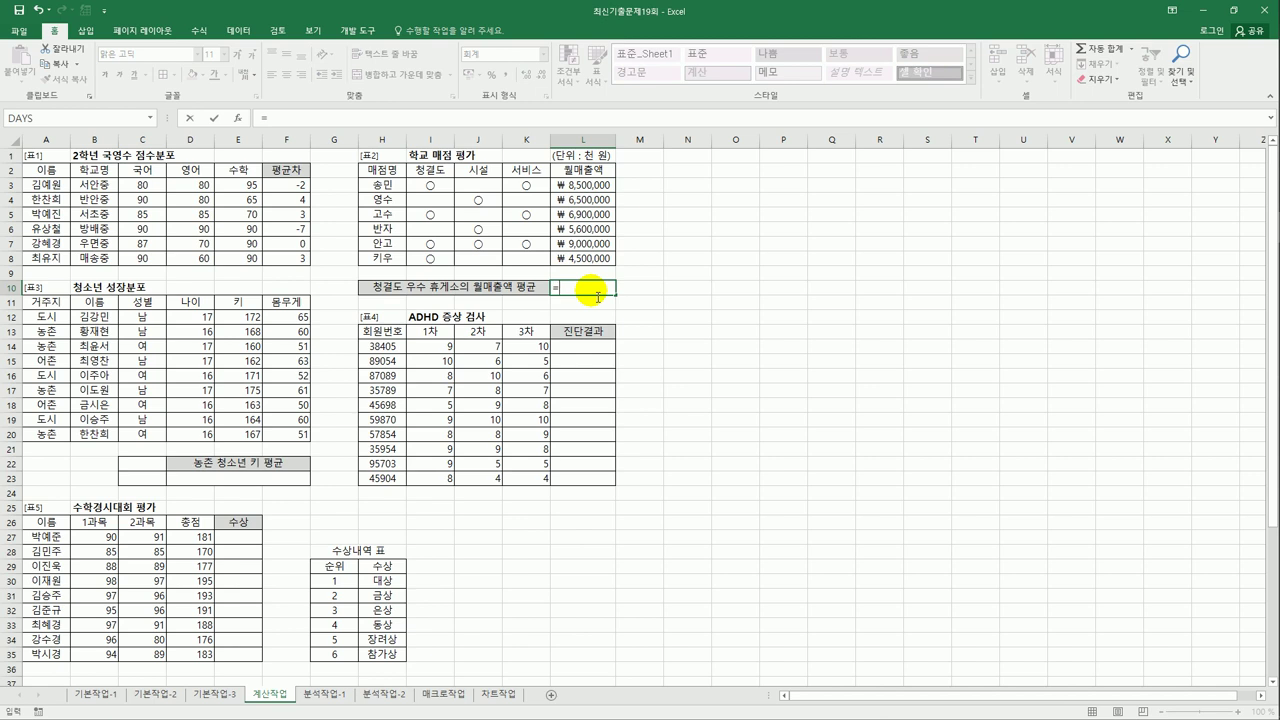
{"action": "type", "text": "sum"}
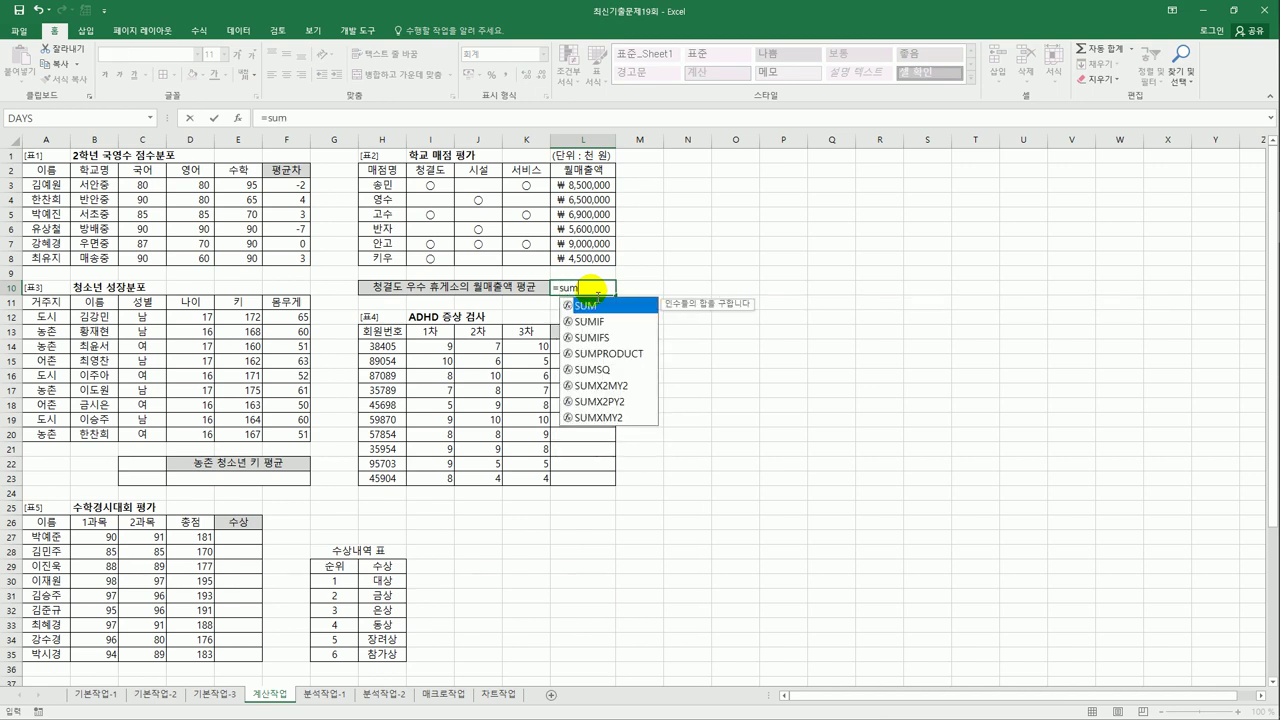
{"action": "key", "text": "Down"}
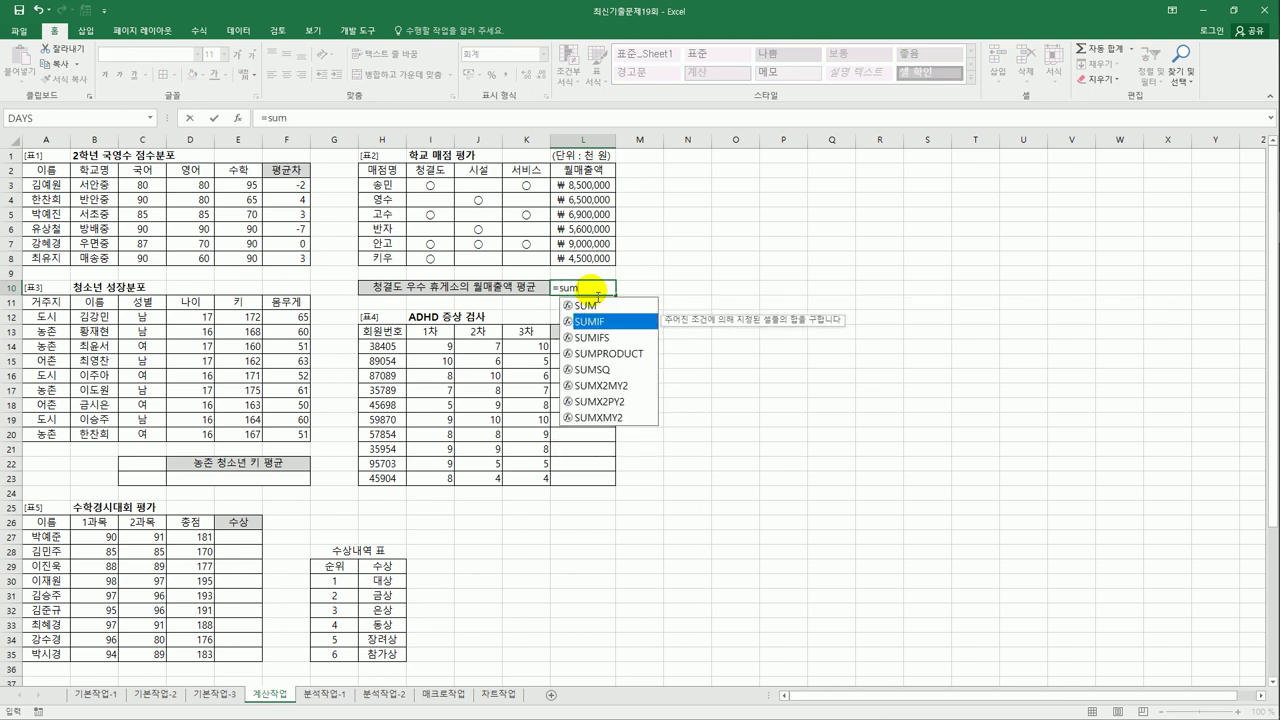
{"action": "key", "text": "Tab"}
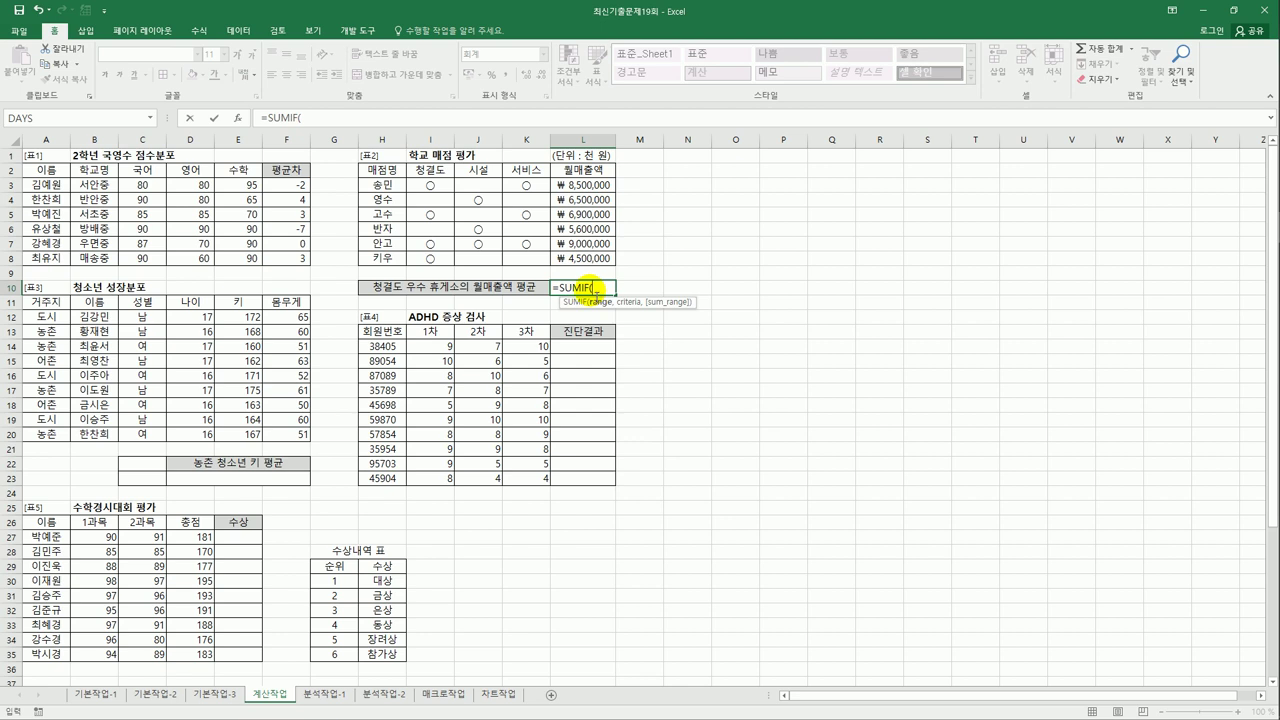
{"action": "left_click", "coordinate": [430, 187]}
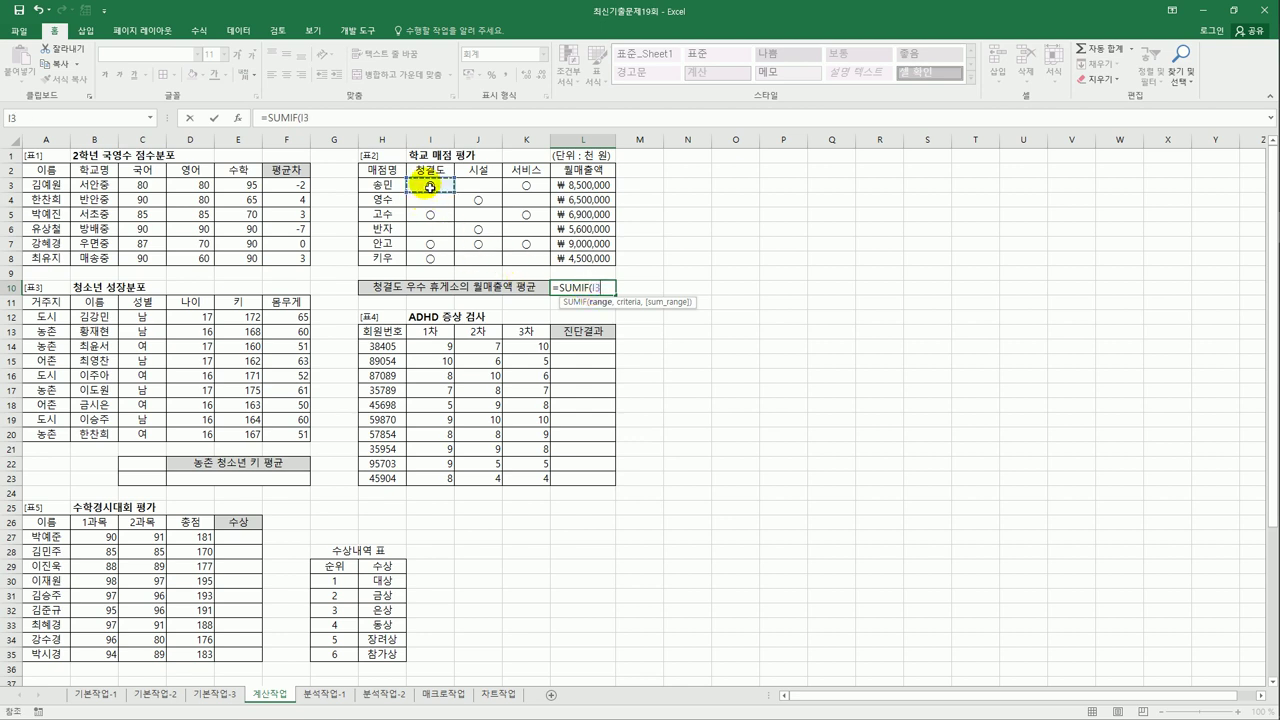
{"action": "left_click_drag", "start_coordinate": [430, 187], "coordinate": [438, 265]}
{"action": "type", "text": ","}
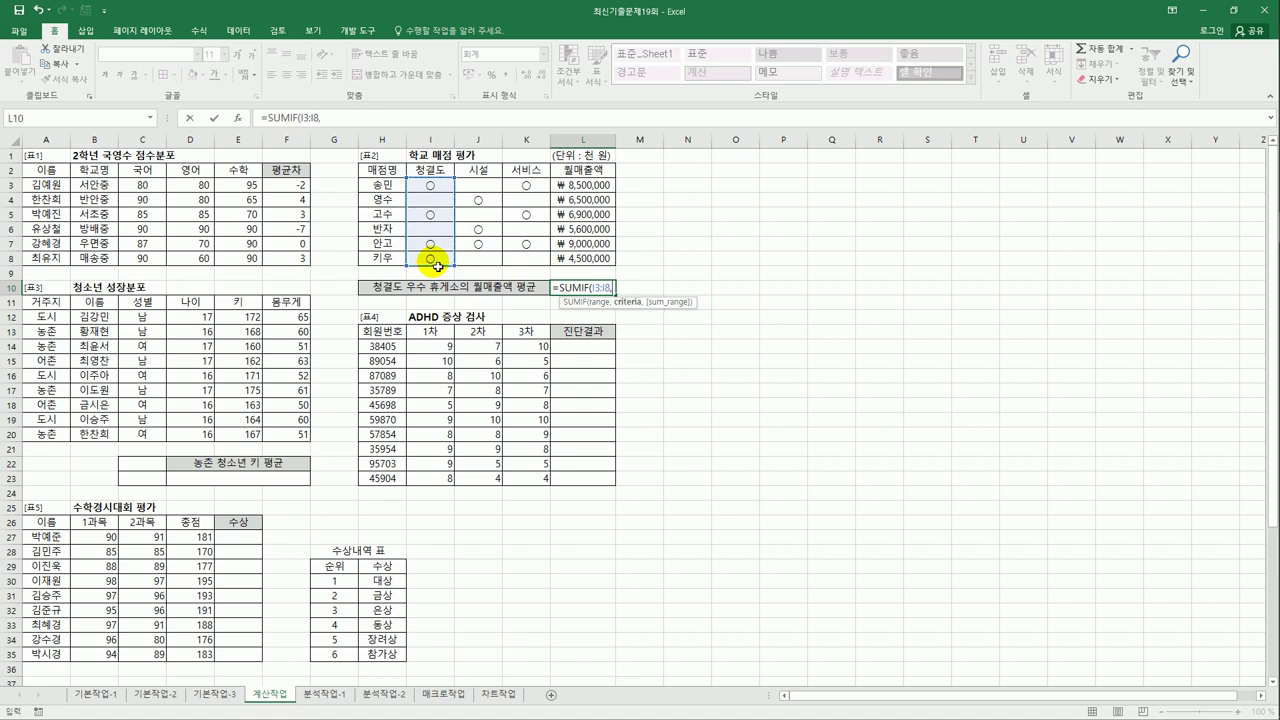
Complete the SUMIF in L10 with the absolute criterion $I$3 and the sum range L3:L8.
{"action": "left_click", "coordinate": [436, 190]}
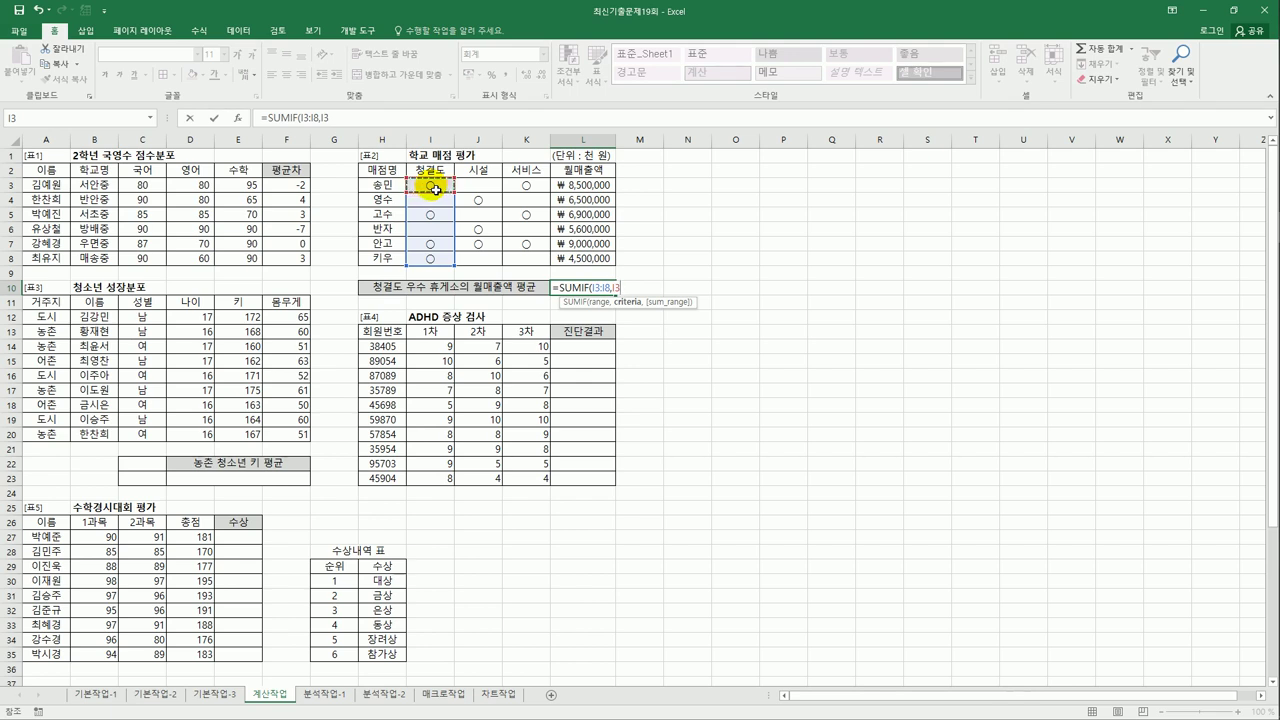
{"action": "key", "text": "F4"}
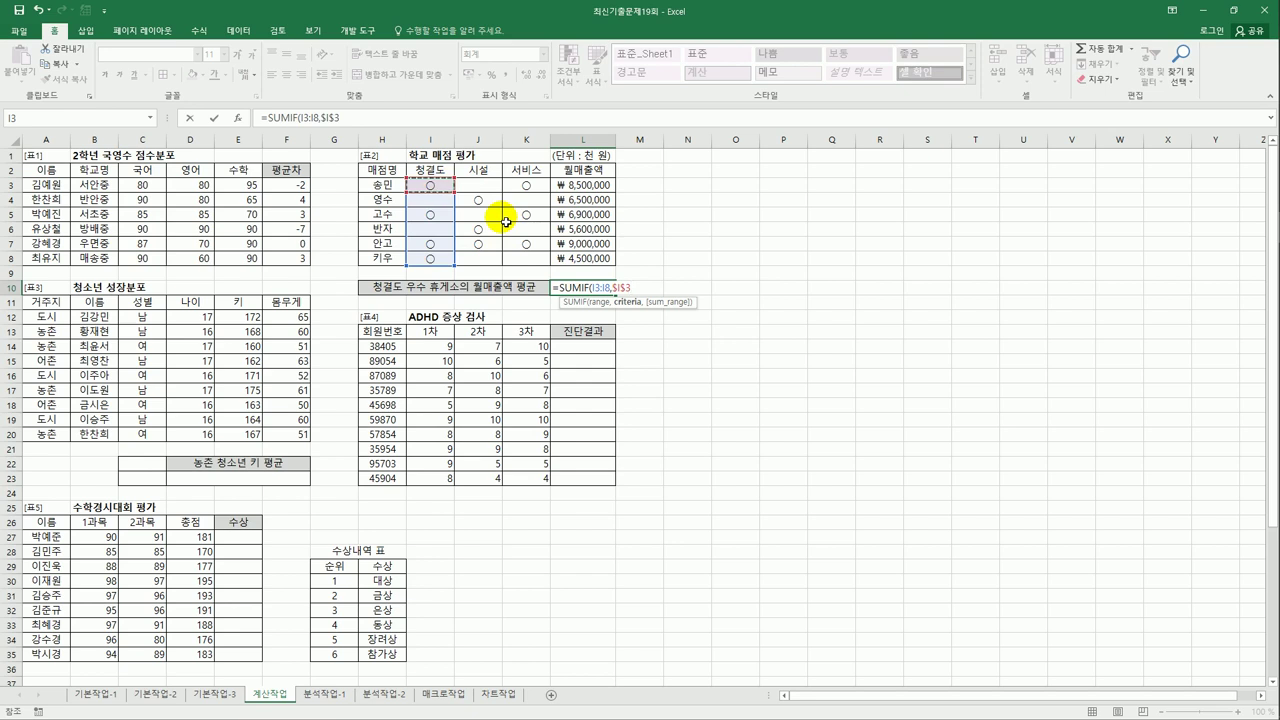
{"action": "type", "text": ","}
{"action": "left_click_drag", "start_coordinate": [566, 186], "coordinate": [570, 259]}
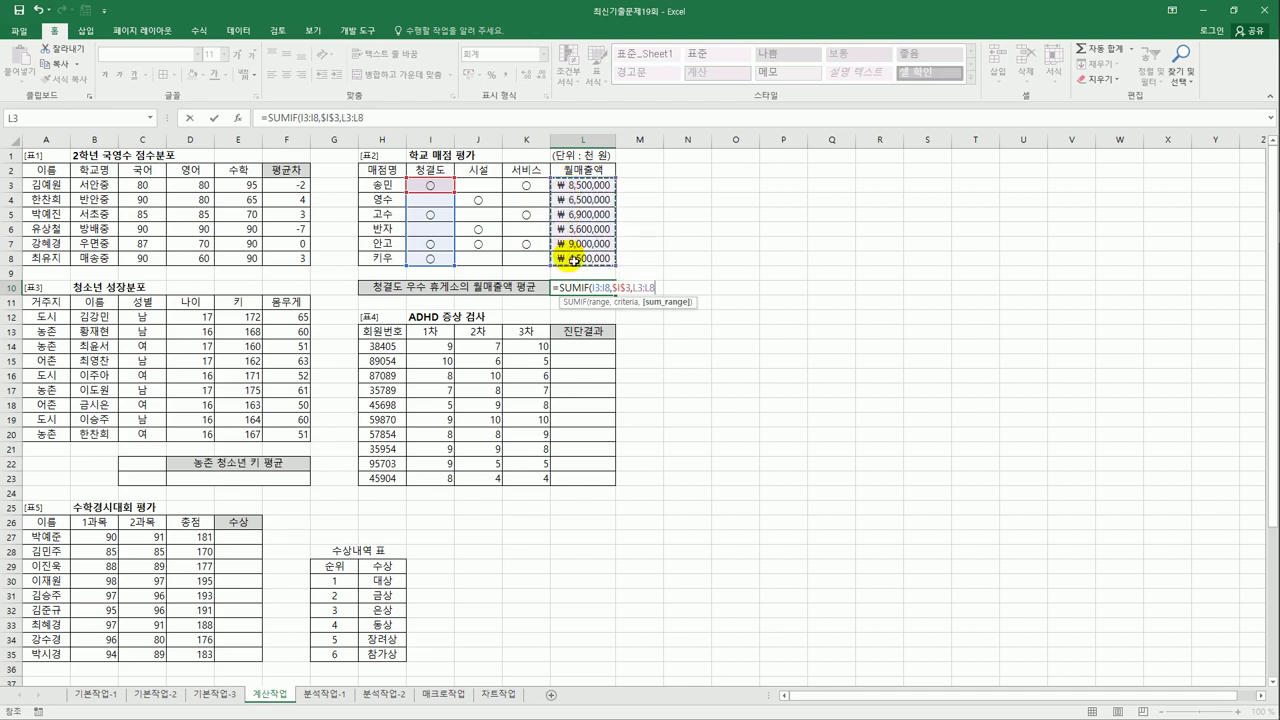
{"action": "type", "text": ")"}
{"action": "key", "text": "Return"}
{"action": "key", "text": "Up"}
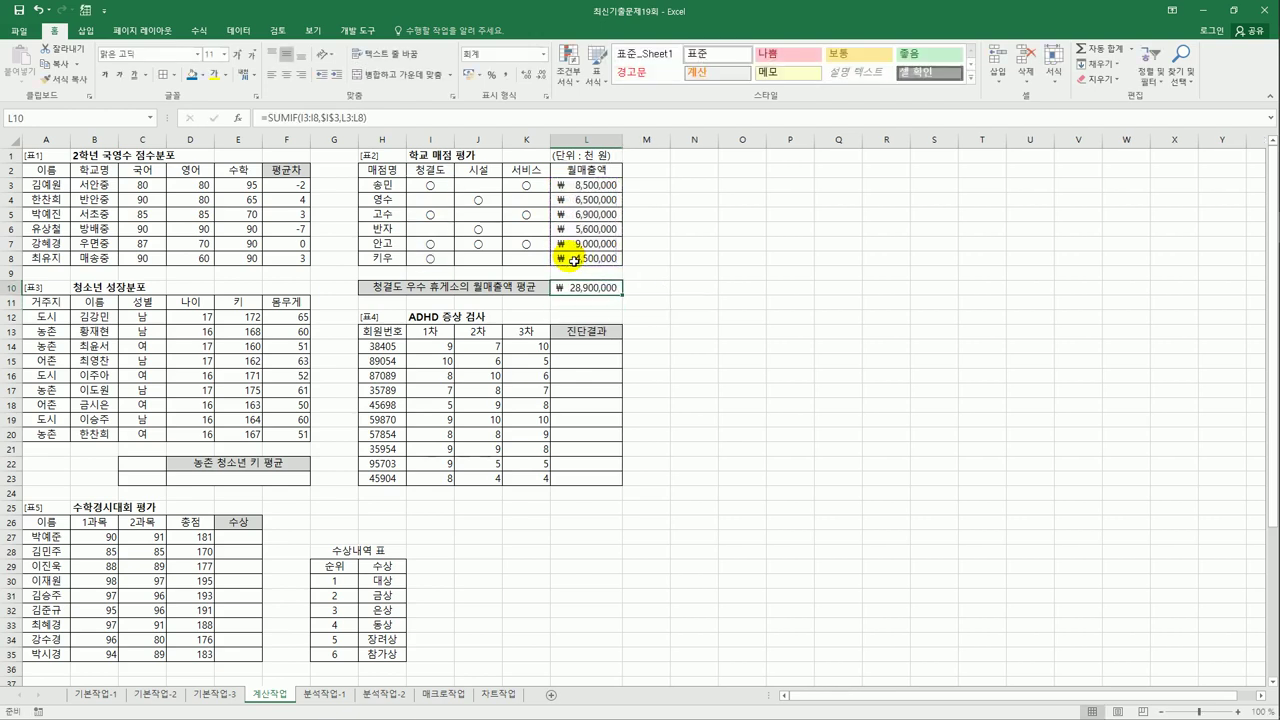
Check the SUMIF result by selecting the 월매출액 cells L3, L5, L7 and L8 together.
{"action": "left_click", "coordinate": [592, 188]}
{"action": "left_click", "coordinate": [590, 214], "text": "ctrl"}
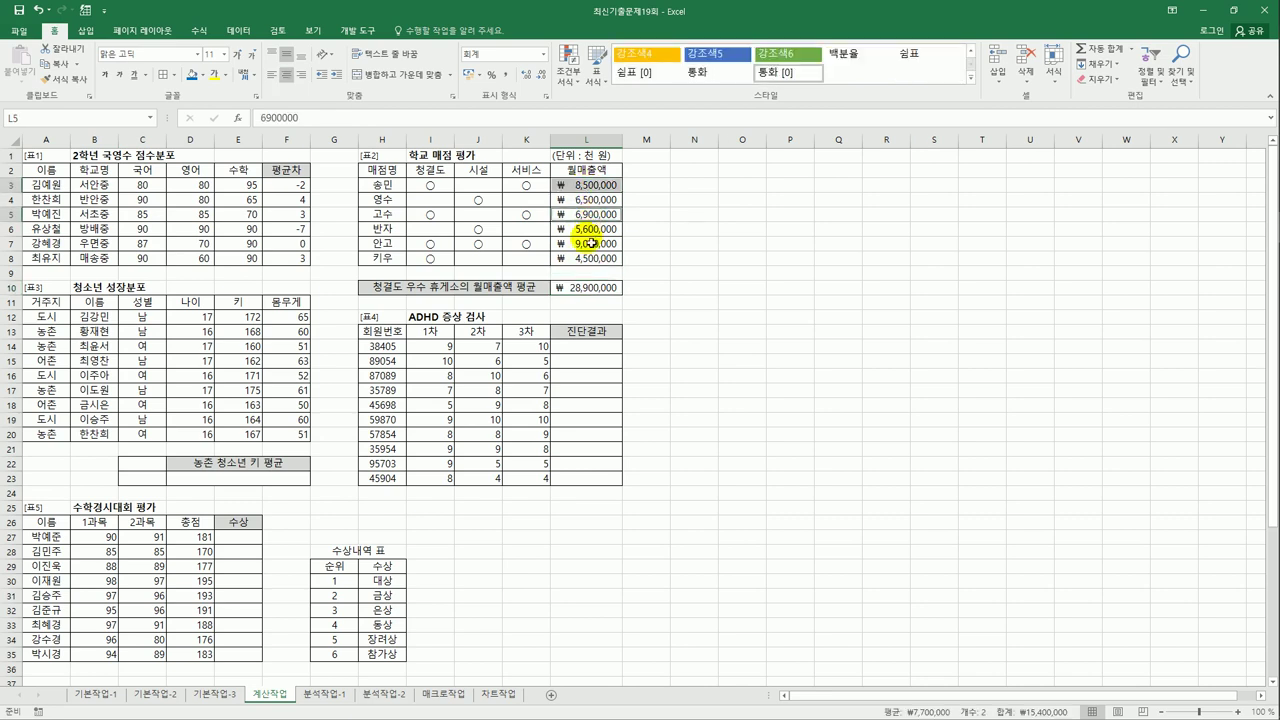
{"action": "left_click", "coordinate": [590, 244], "text": "ctrl"}
{"action": "left_click", "coordinate": [588, 260], "text": "ctrl"}
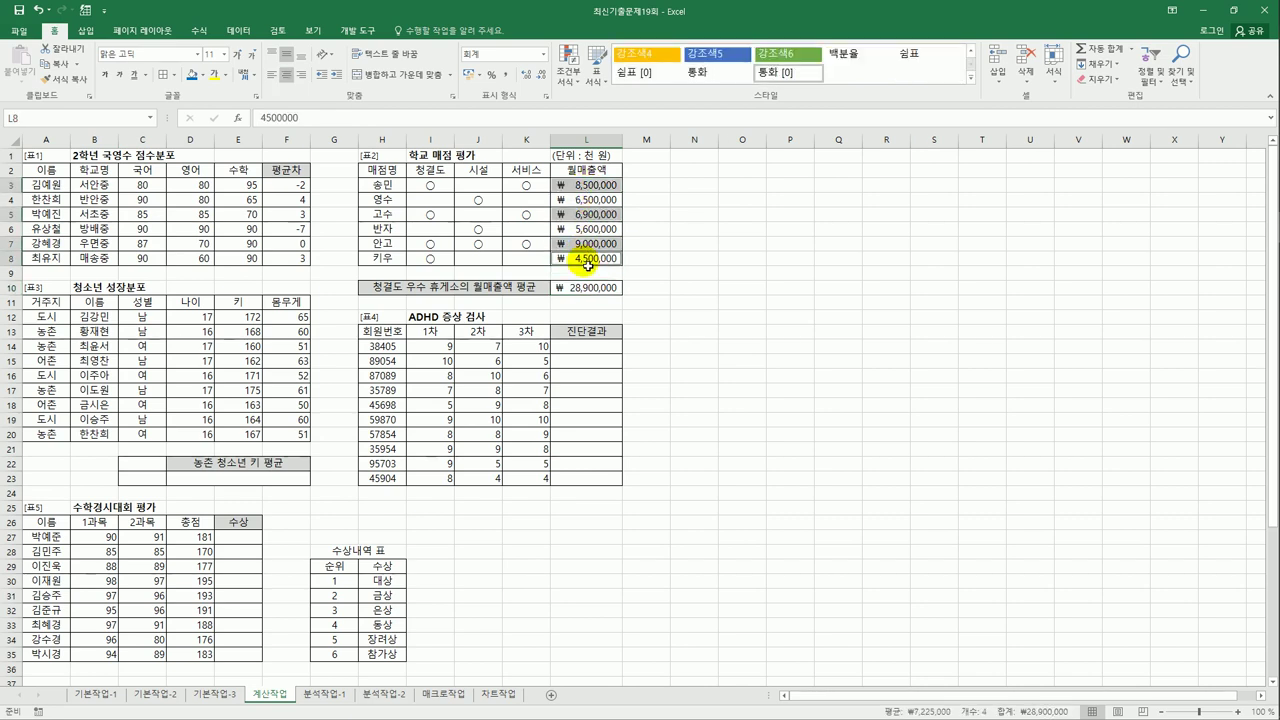
Extend the L10 formula by dividing the SUMIF by COUNTIF(I3:I8,$I$3) to get the average monthly sales.
{"action": "left_click", "coordinate": [585, 287]}
{"action": "left_click", "coordinate": [398, 127]}
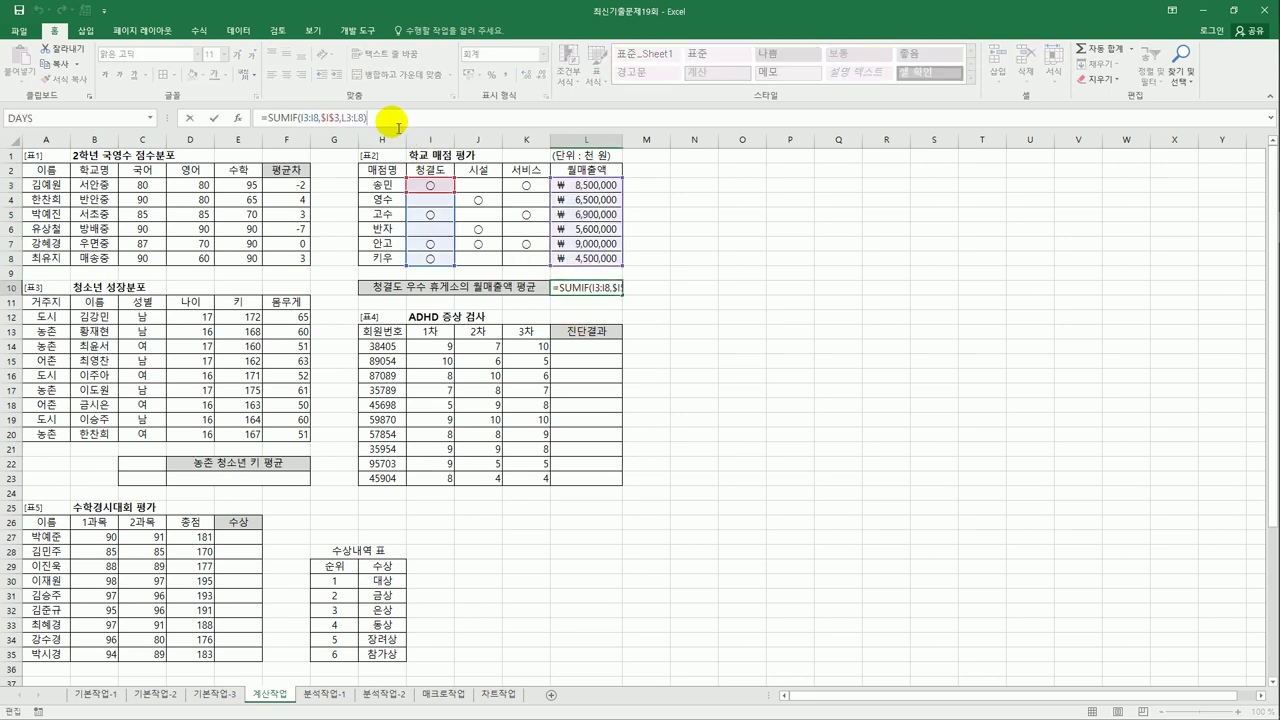
{"action": "type", "text": "/countif"}
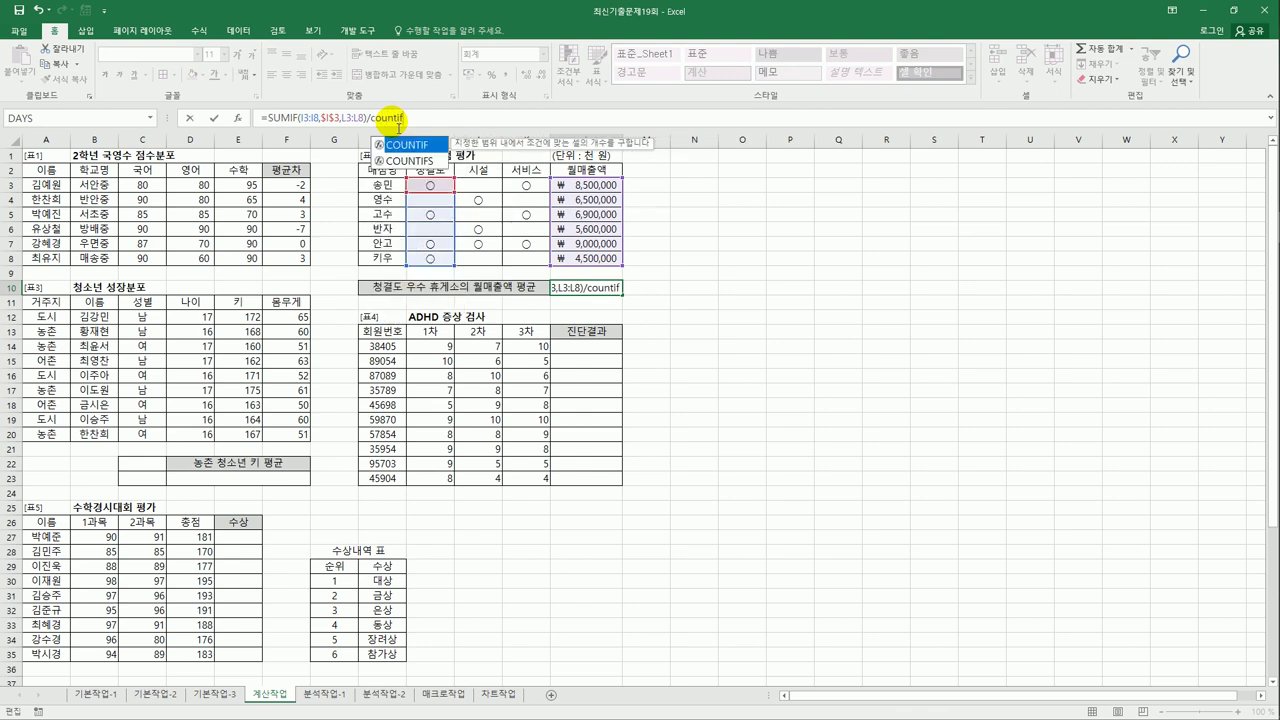
{"action": "type", "text": "("}
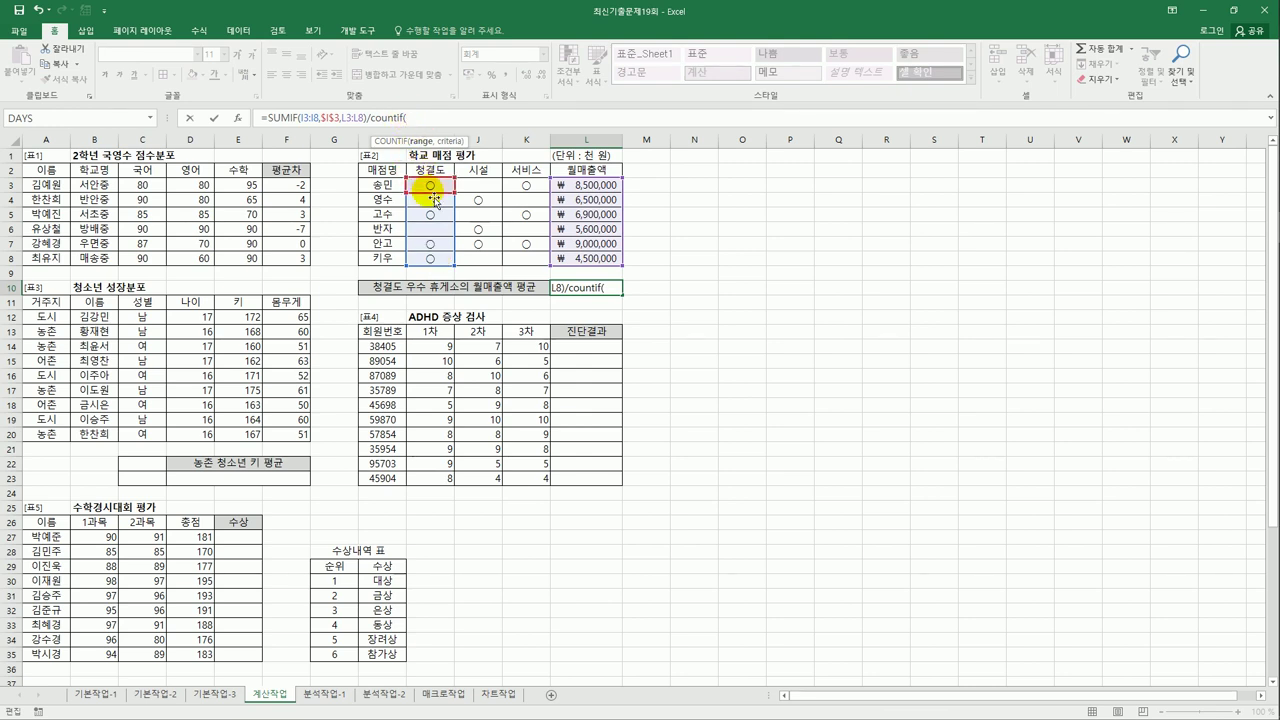
{"action": "left_click_drag", "start_coordinate": [430, 185], "coordinate": [430, 264]}
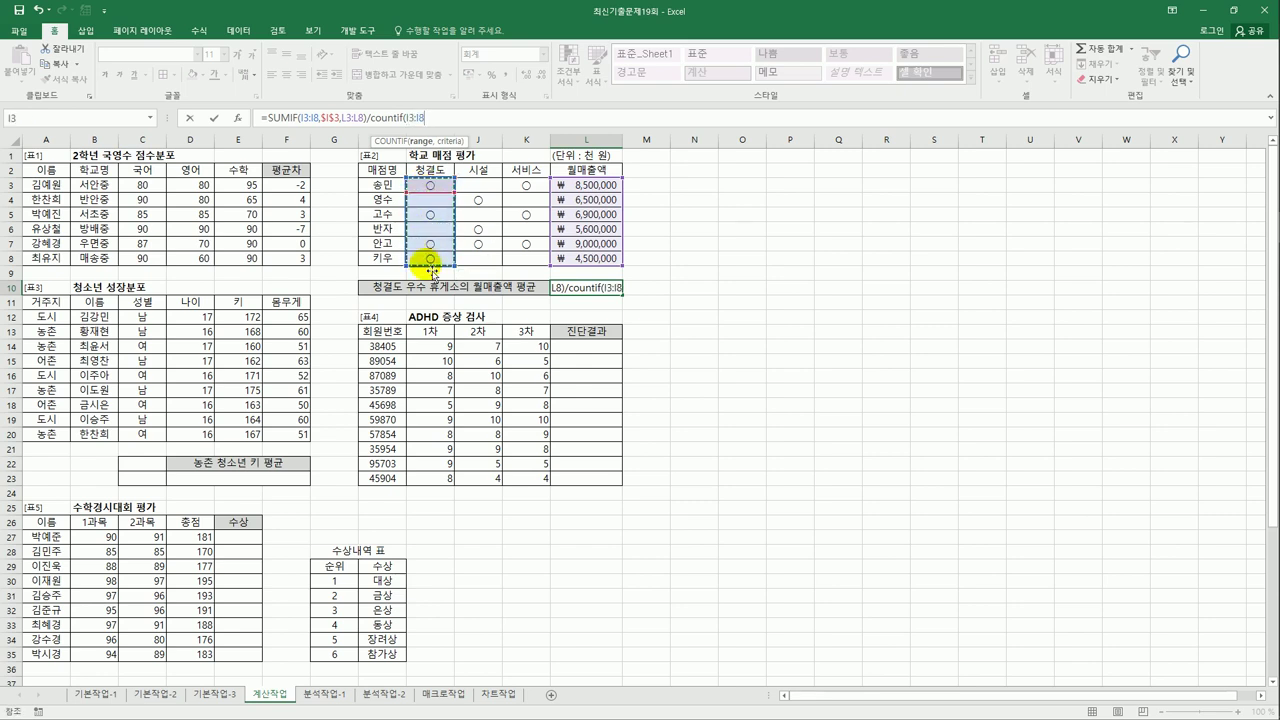
{"action": "type", "text": ","}
{"action": "left_click", "coordinate": [444, 188]}
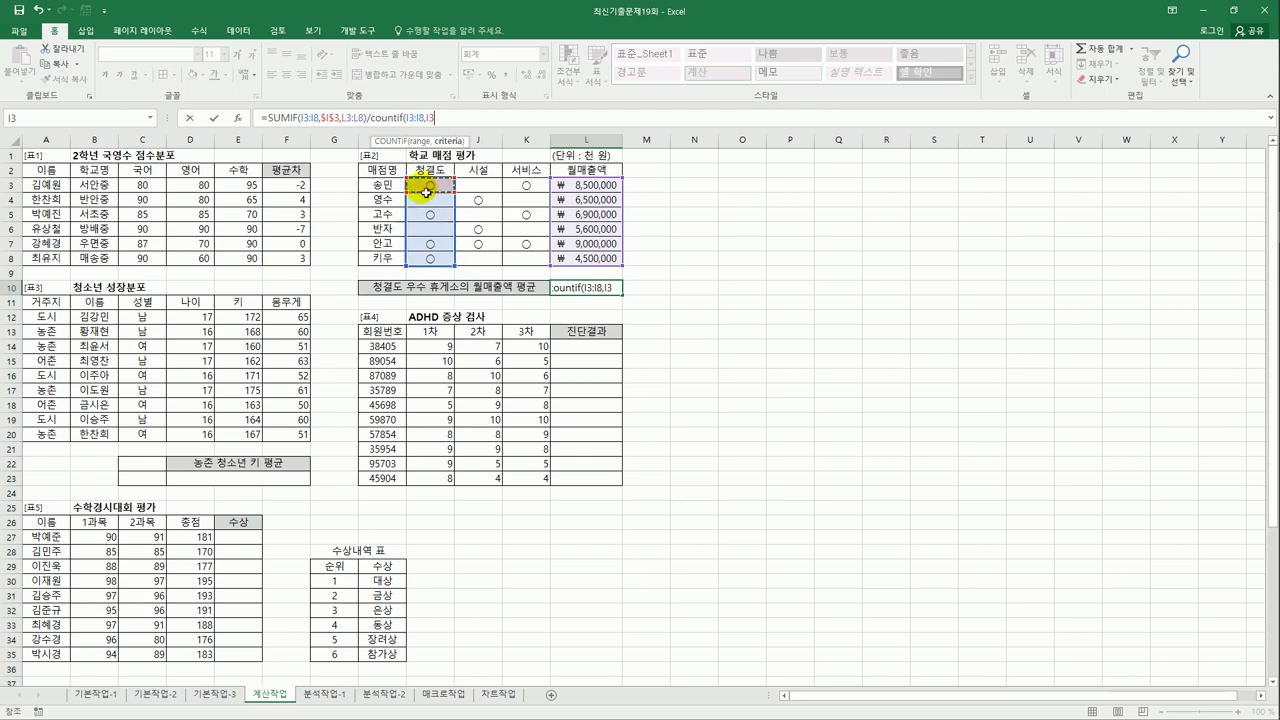
{"action": "key", "text": "F4"}
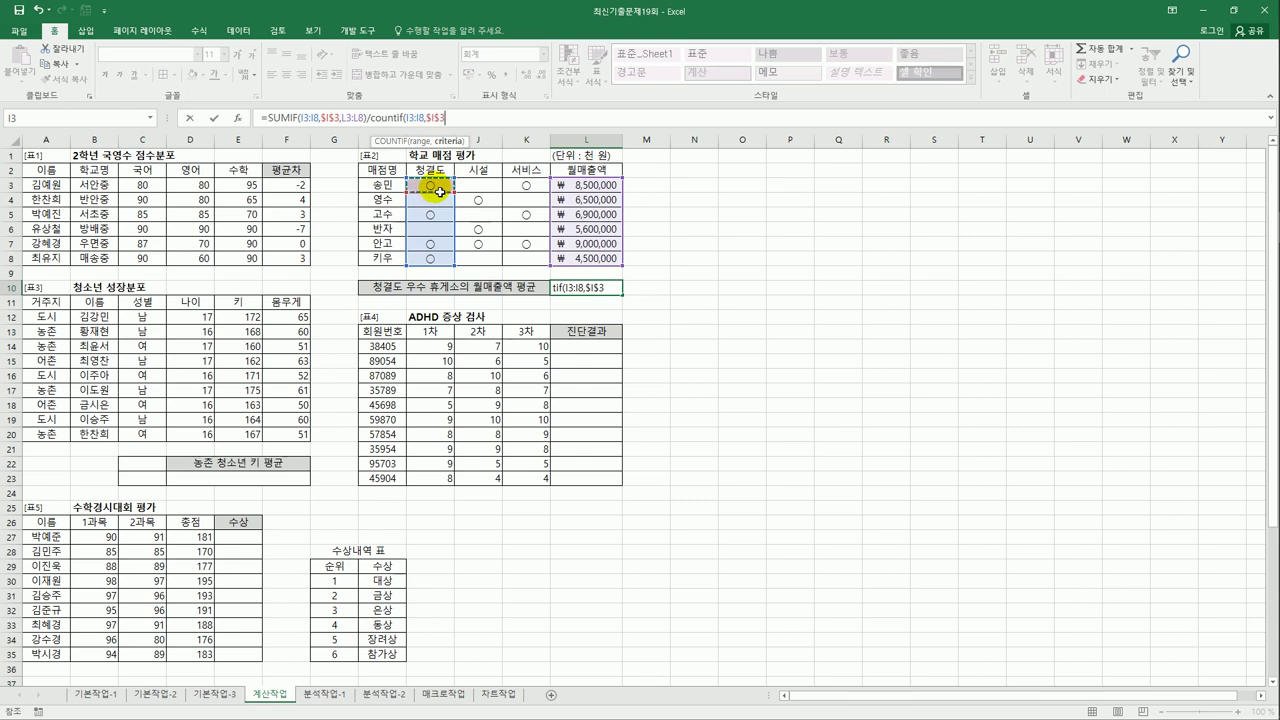
{"action": "type", "text": ")"}
{"action": "key", "text": "ctrl+Return"}
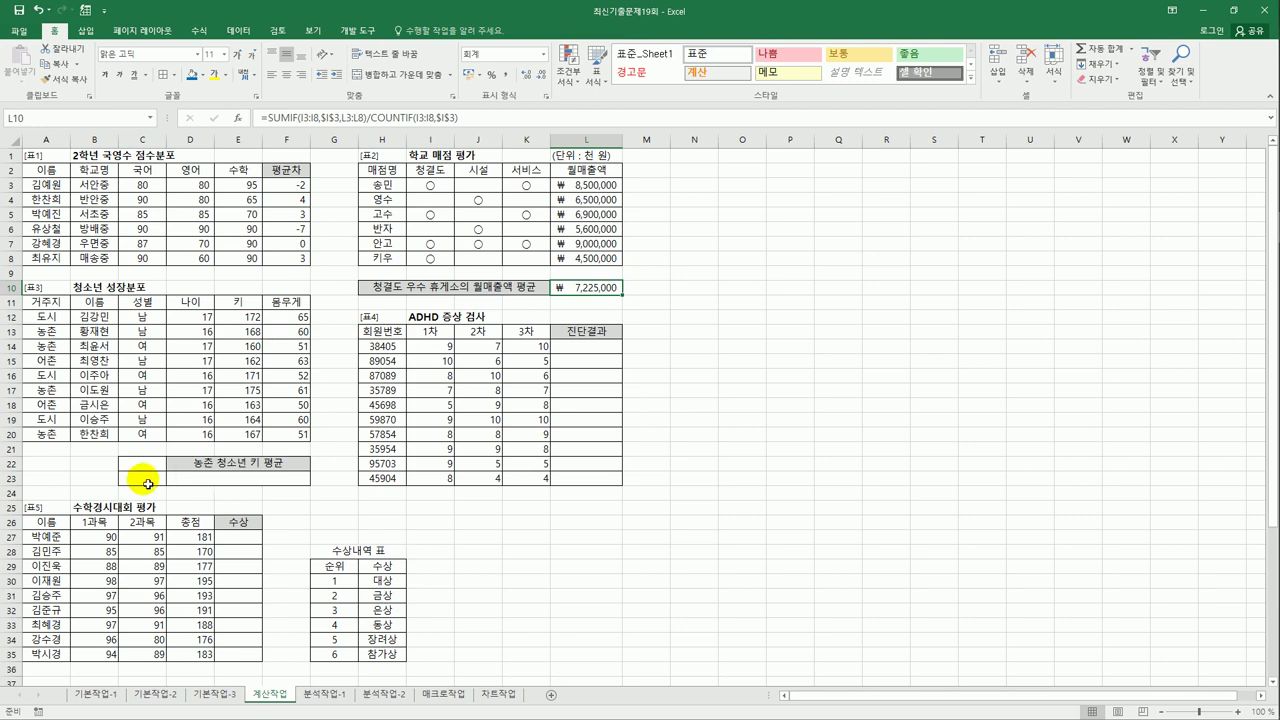
Copy the 거주지 heading and the 농촌 value from A11 and A13 into C22:C23 as the criteria range.
{"action": "left_click", "coordinate": [62, 306]}
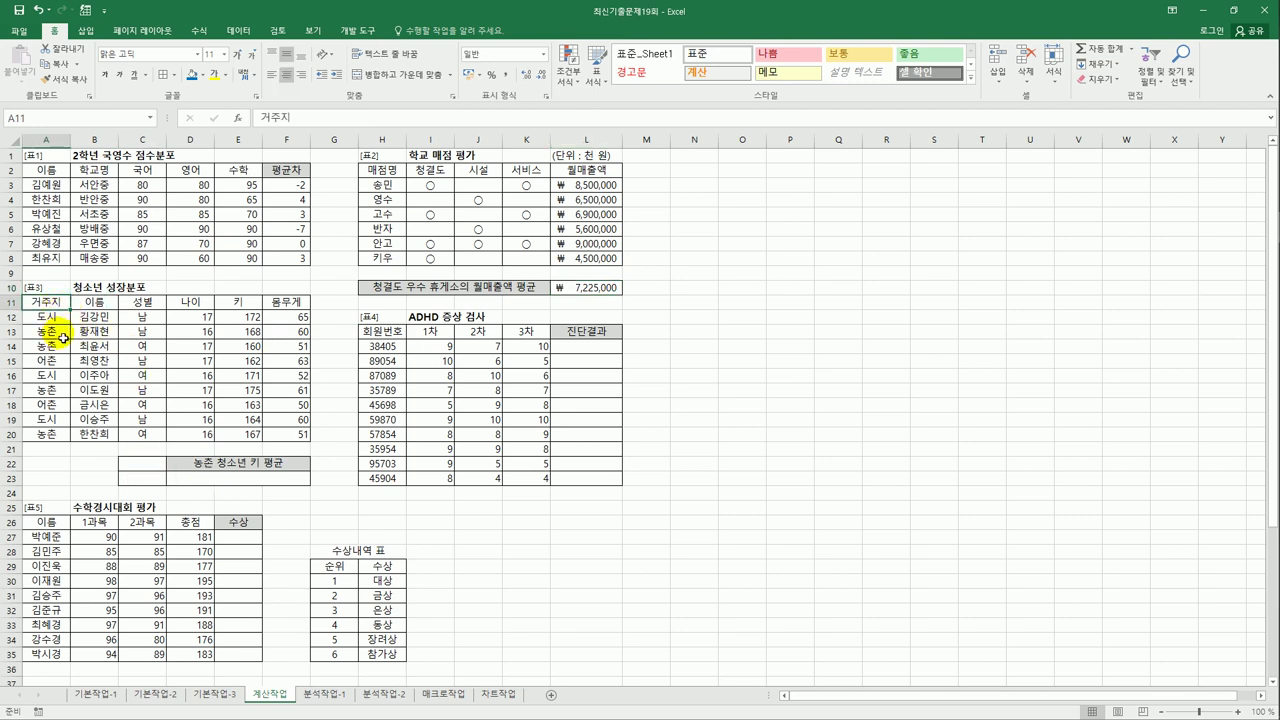
{"action": "left_click", "coordinate": [62, 338], "text": "ctrl"}
{"action": "key", "text": "ctrl+c"}
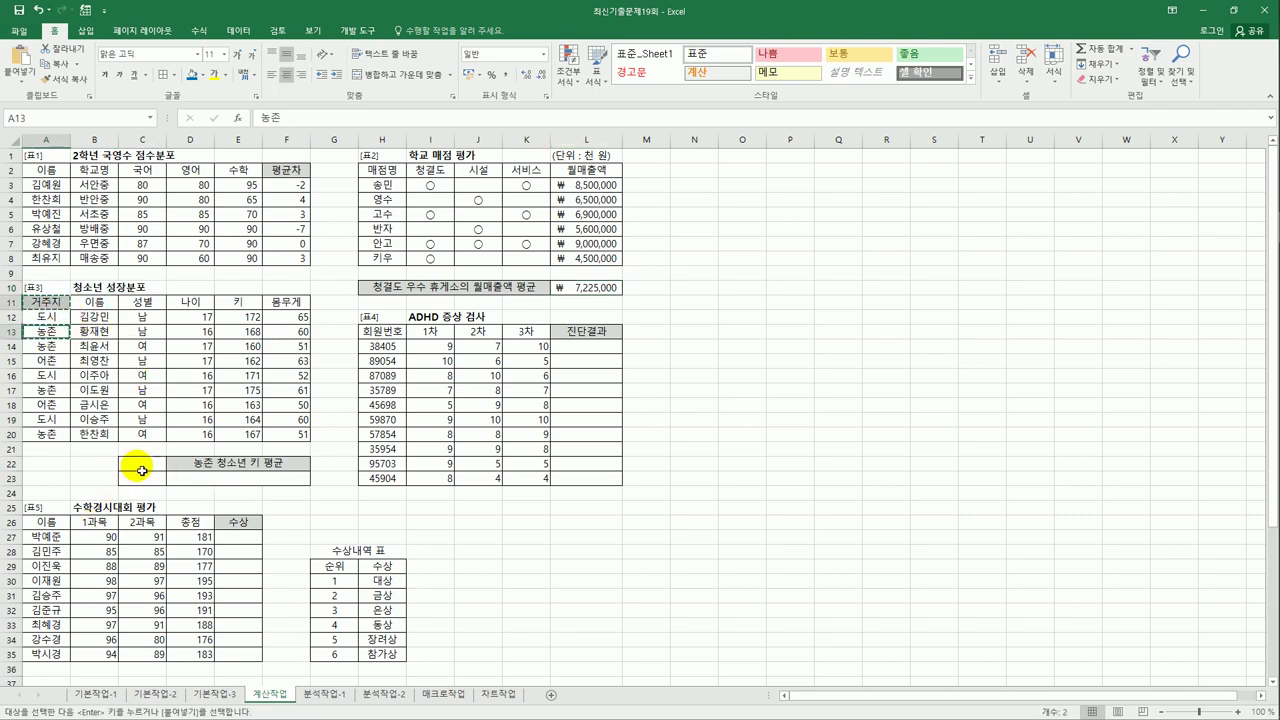
{"action": "left_click", "coordinate": [142, 466]}
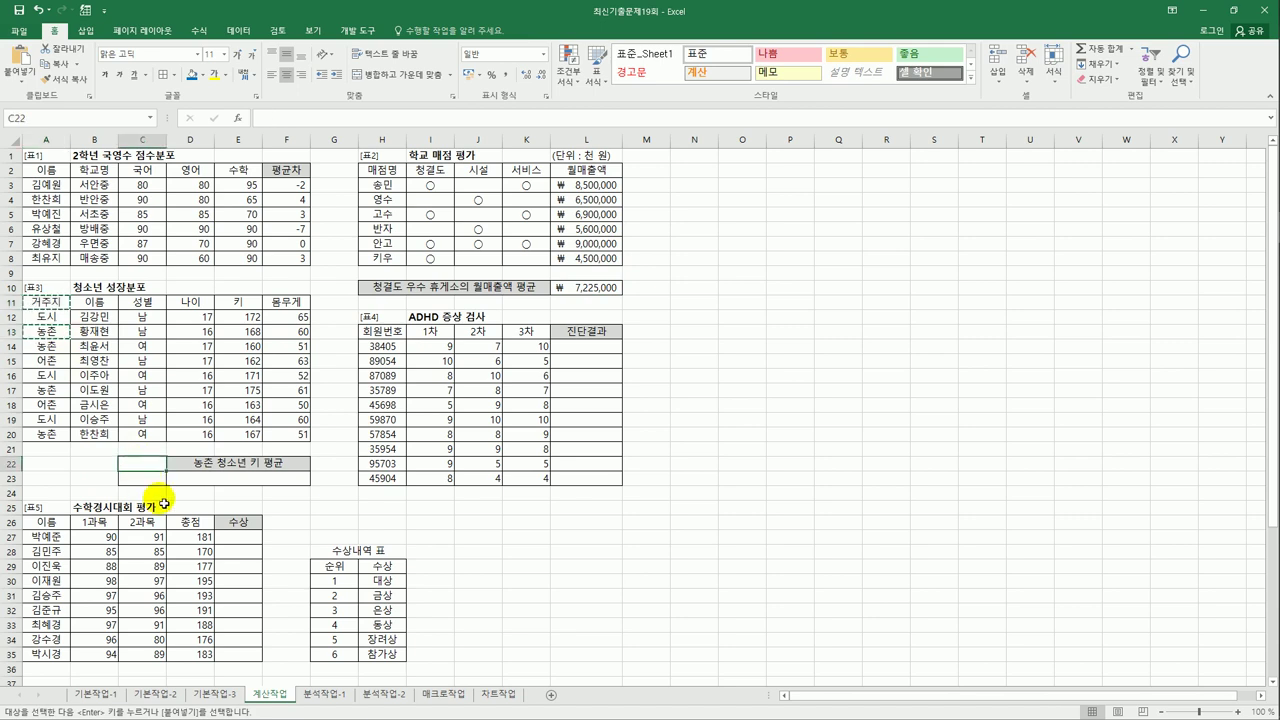
{"action": "key", "text": "ctrl+v"}
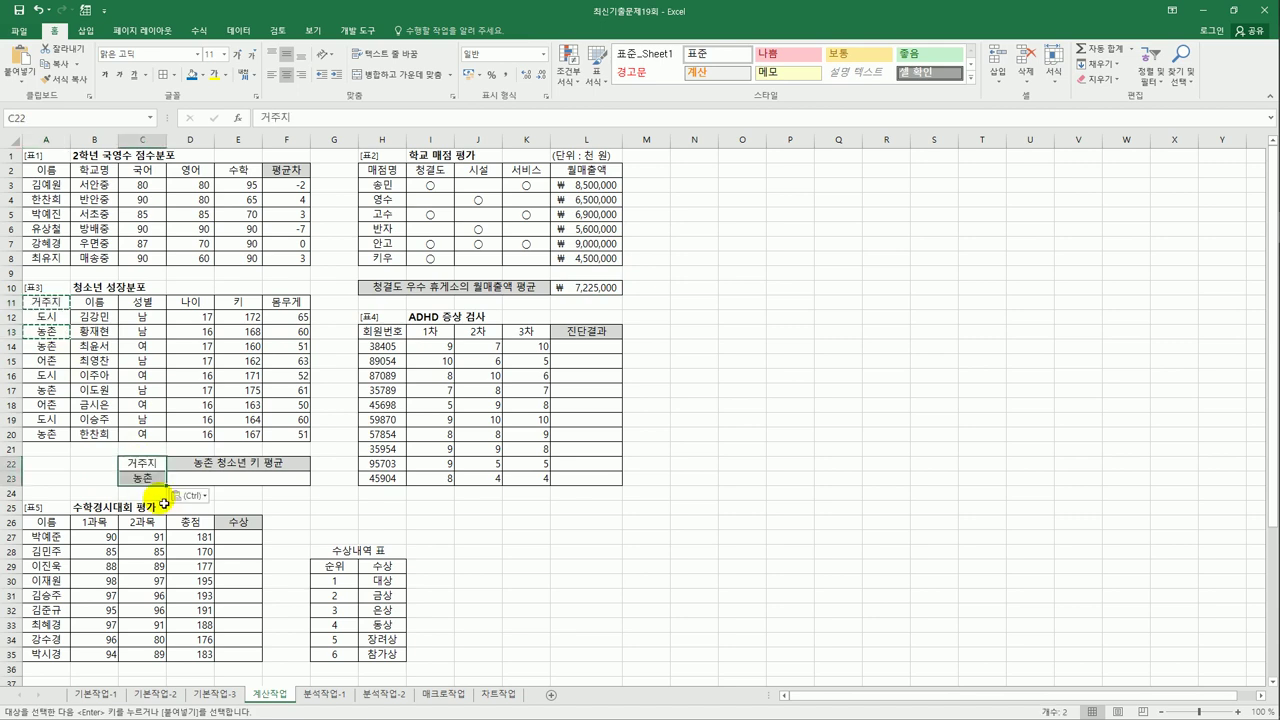
In D23, enter a DAVERAGE formula with database A11:F20, the 키 heading E11 as the field, and criteria C22:C23.
{"action": "left_click", "coordinate": [220, 481]}
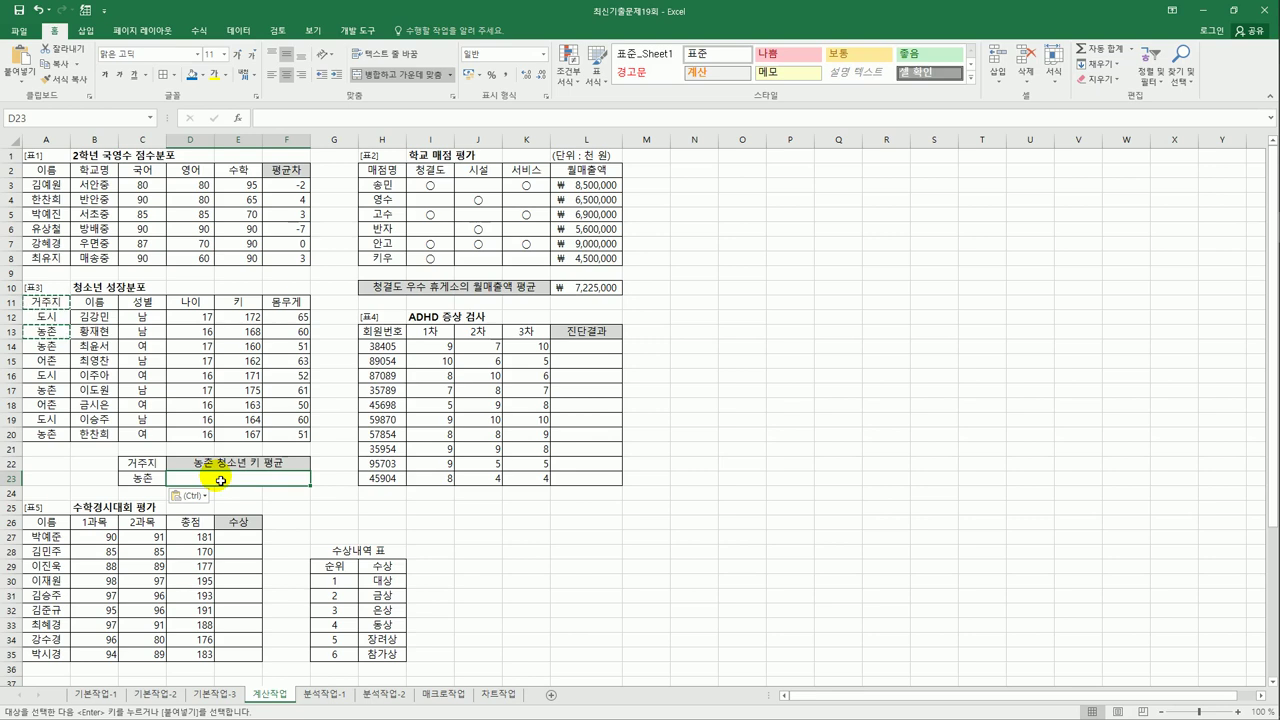
{"action": "type", "text": "=d"}
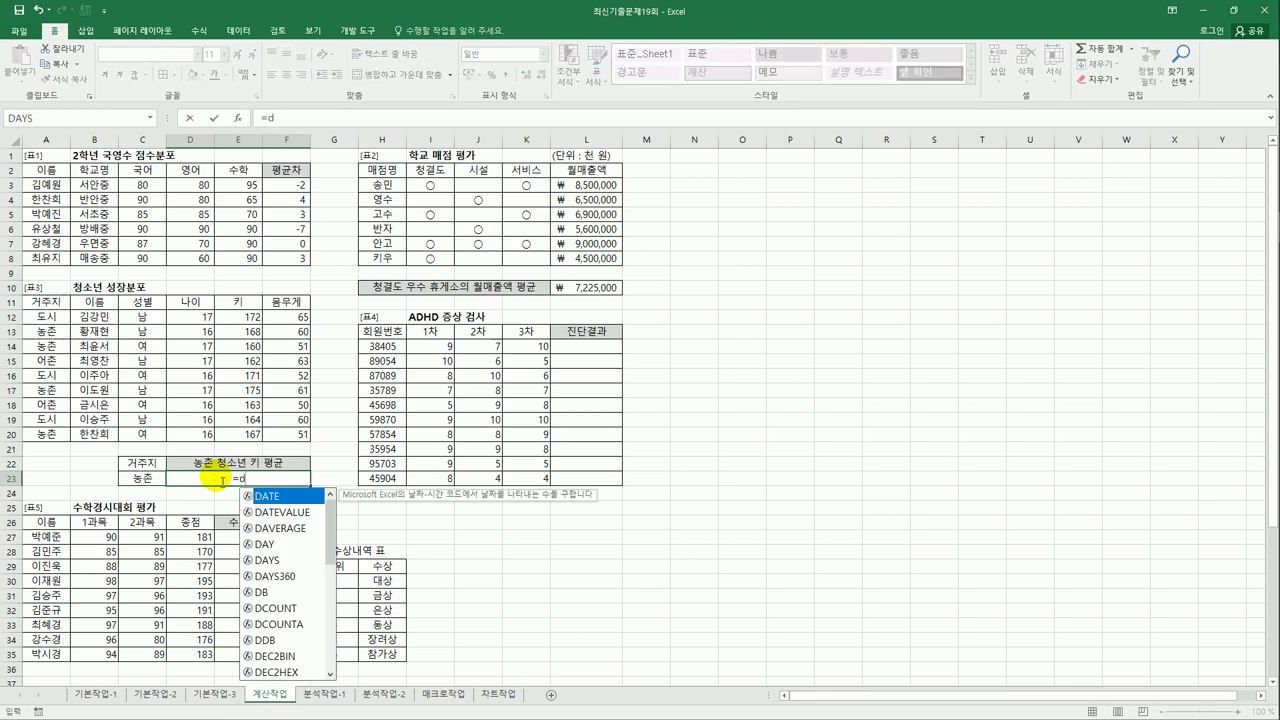
{"action": "double_click", "coordinate": [272, 529]}
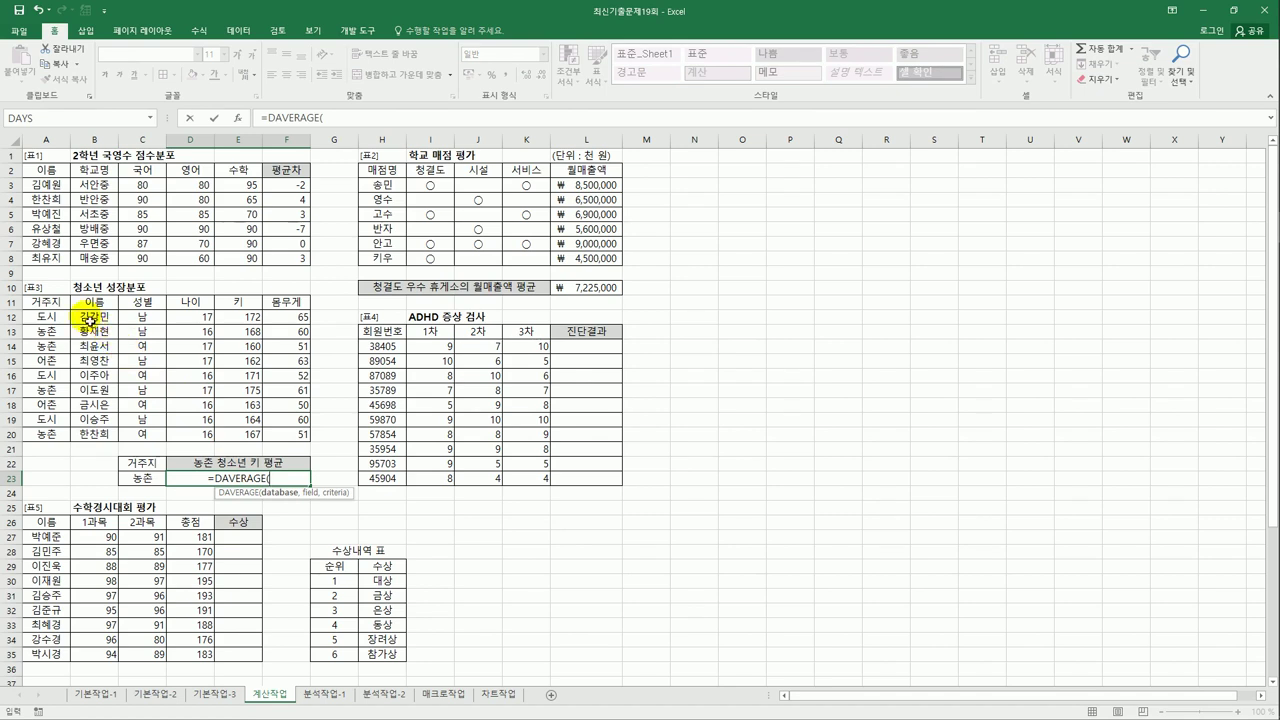
{"action": "left_click_drag", "start_coordinate": [64, 310], "coordinate": [289, 446]}
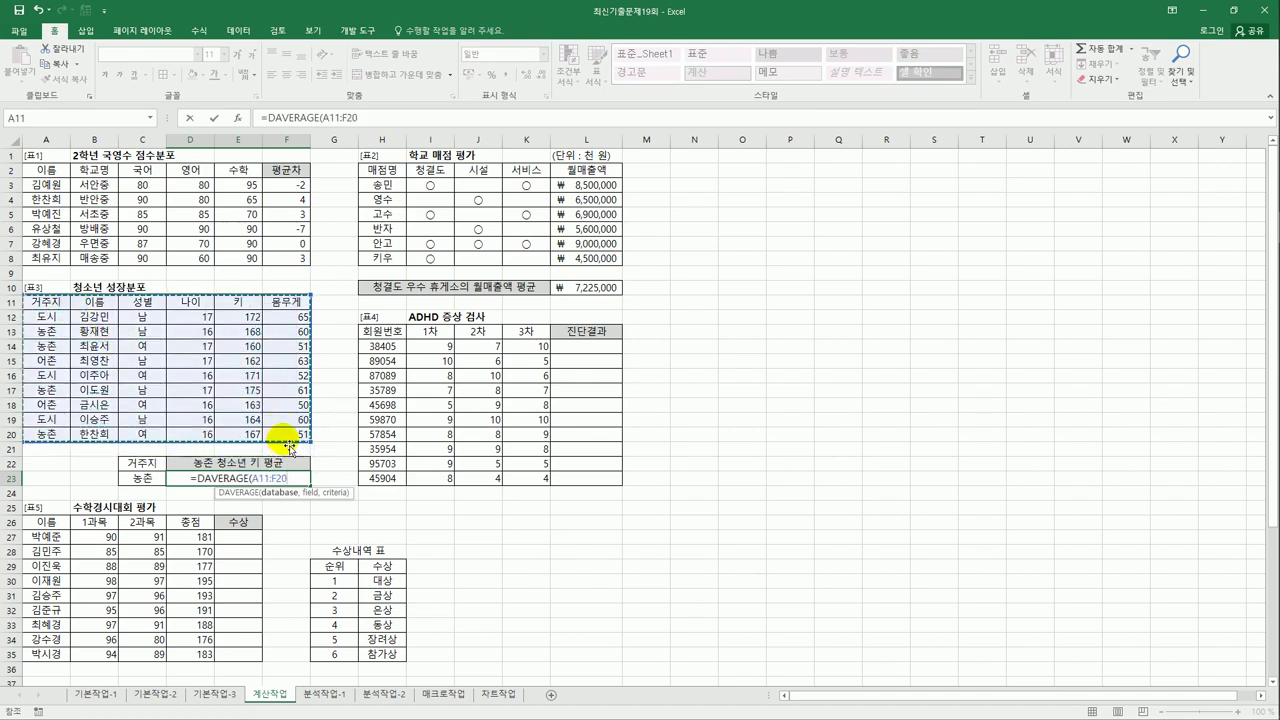
{"action": "type", "text": ","}
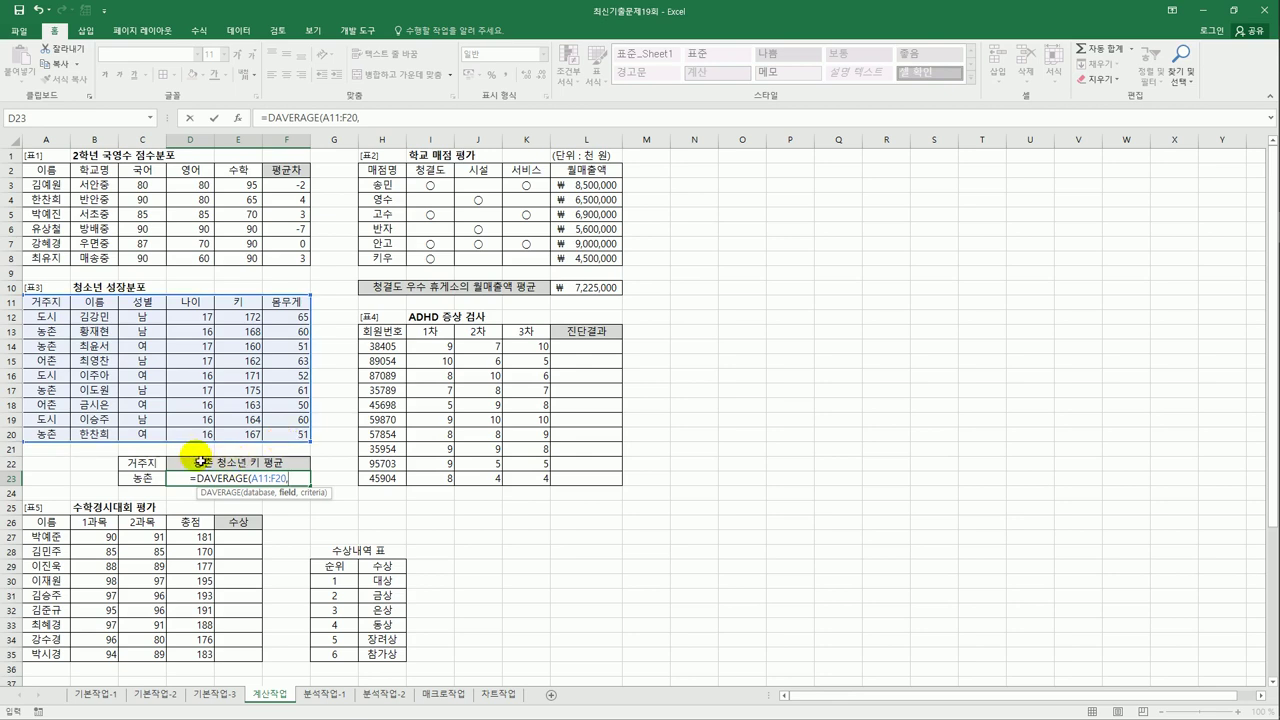
{"action": "left_click", "coordinate": [255, 307]}
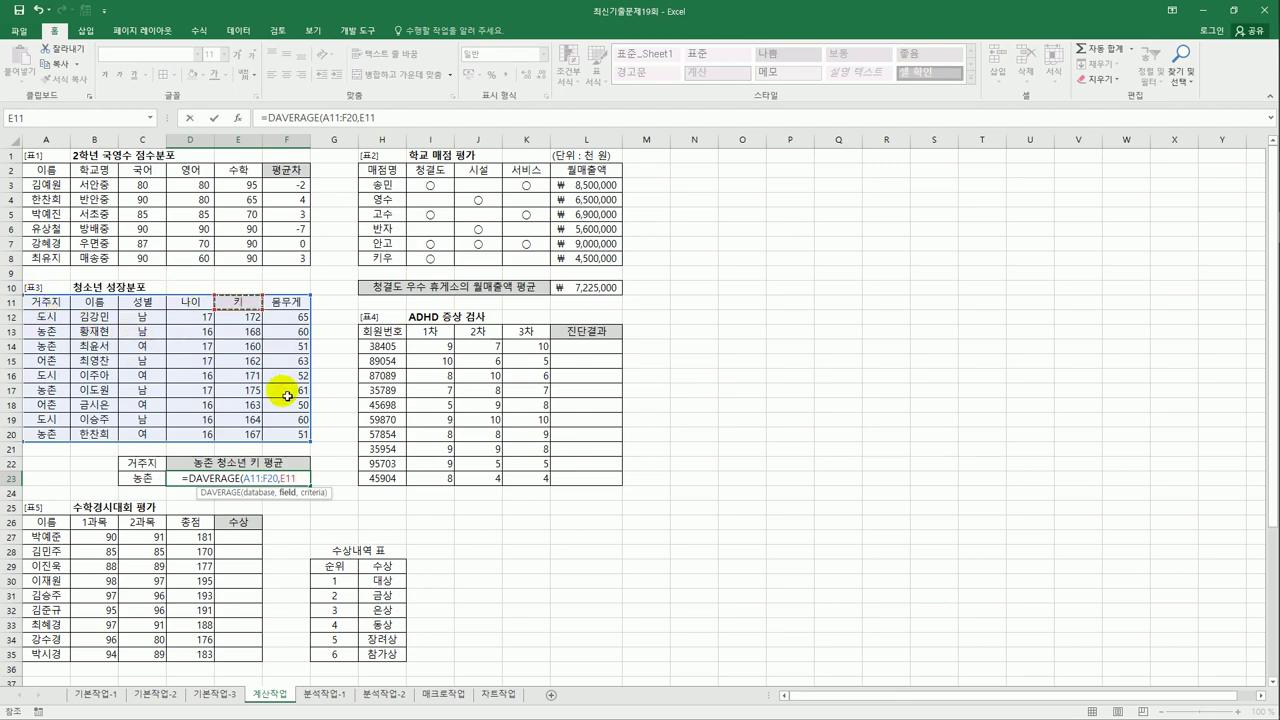
{"action": "type", "text": ","}
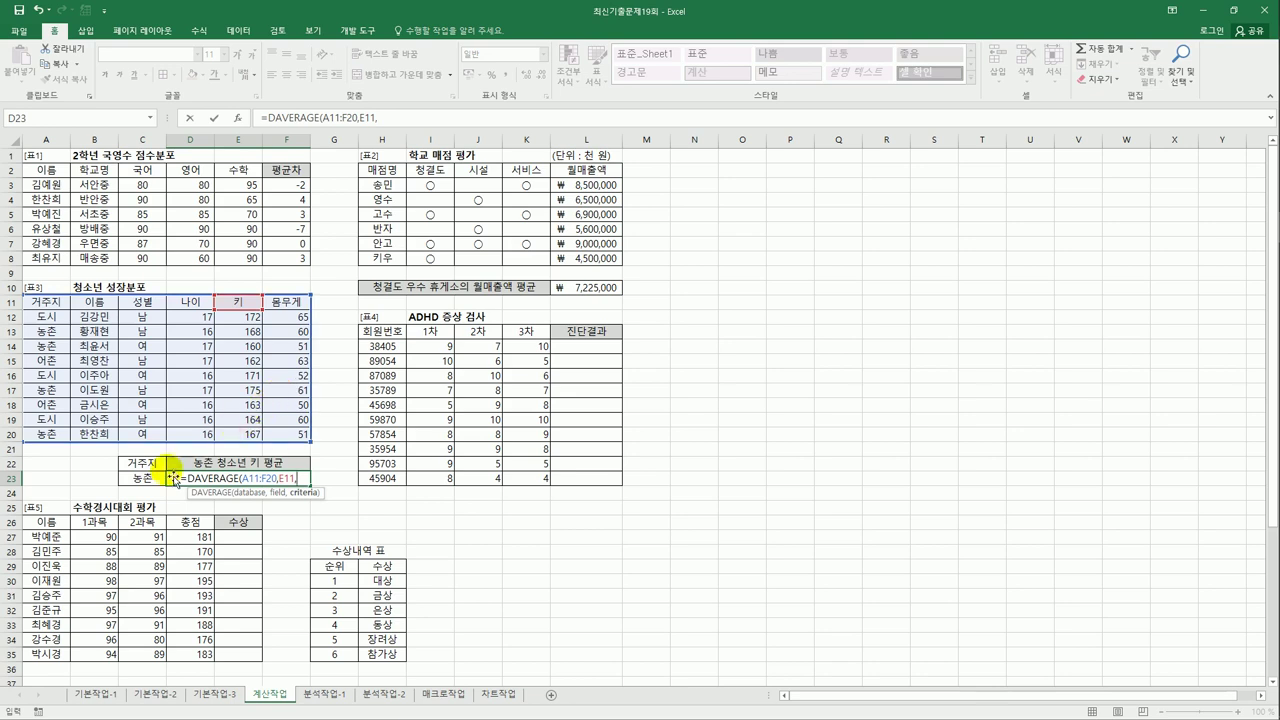
{"action": "left_click_drag", "start_coordinate": [143, 463], "coordinate": [151, 481]}
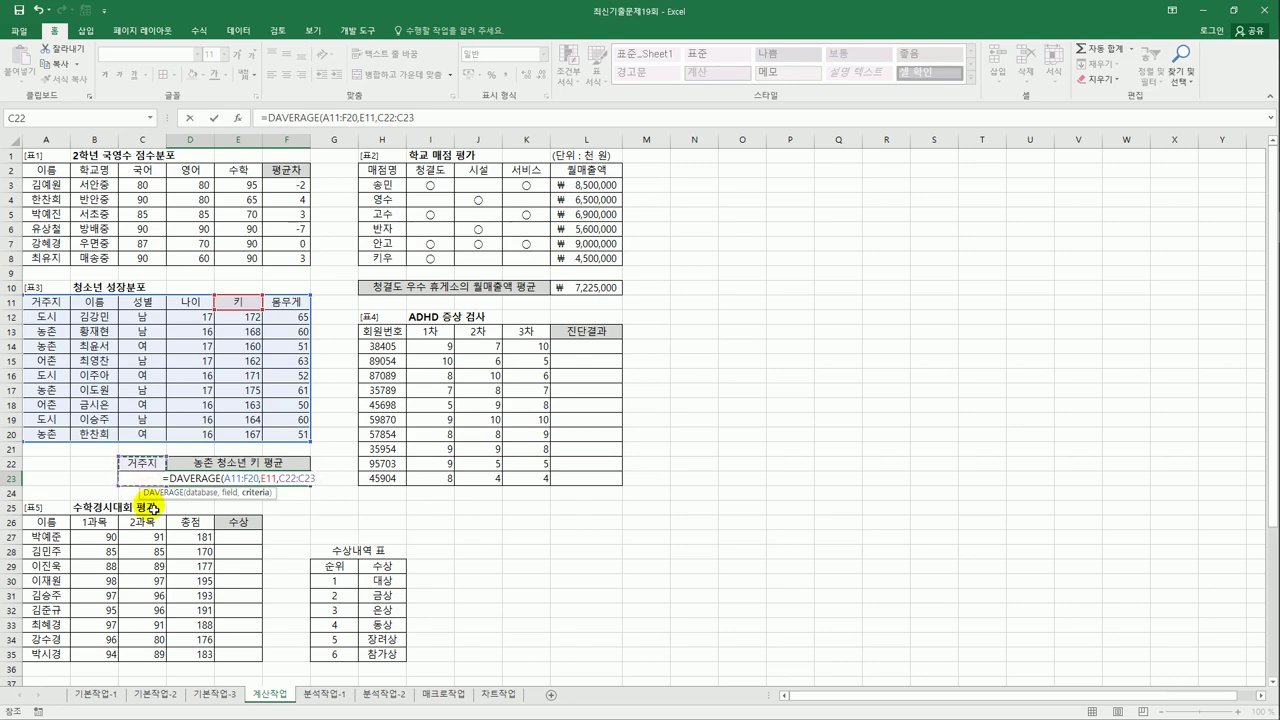
{"action": "key", "text": "Return"}
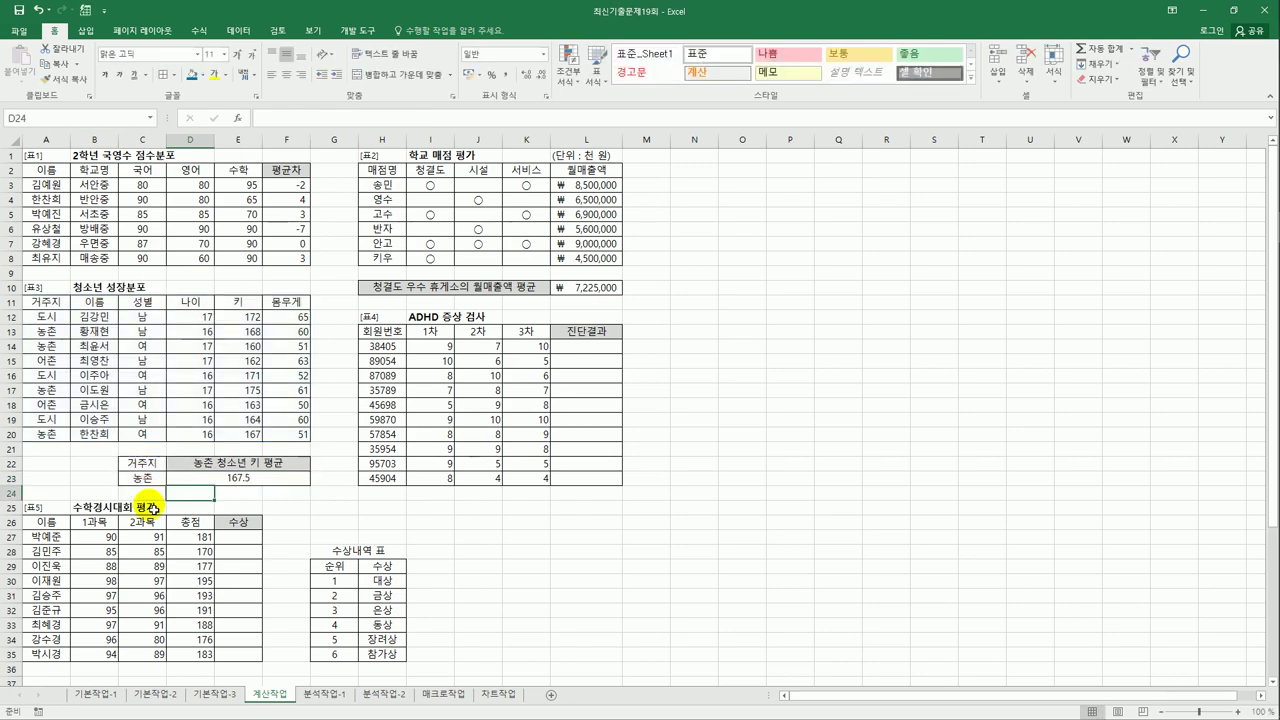
Wrap the D23 DAVERAGE formula in ROUNDDOWN with 0 decimal digits.
{"action": "key", "text": "Up"}
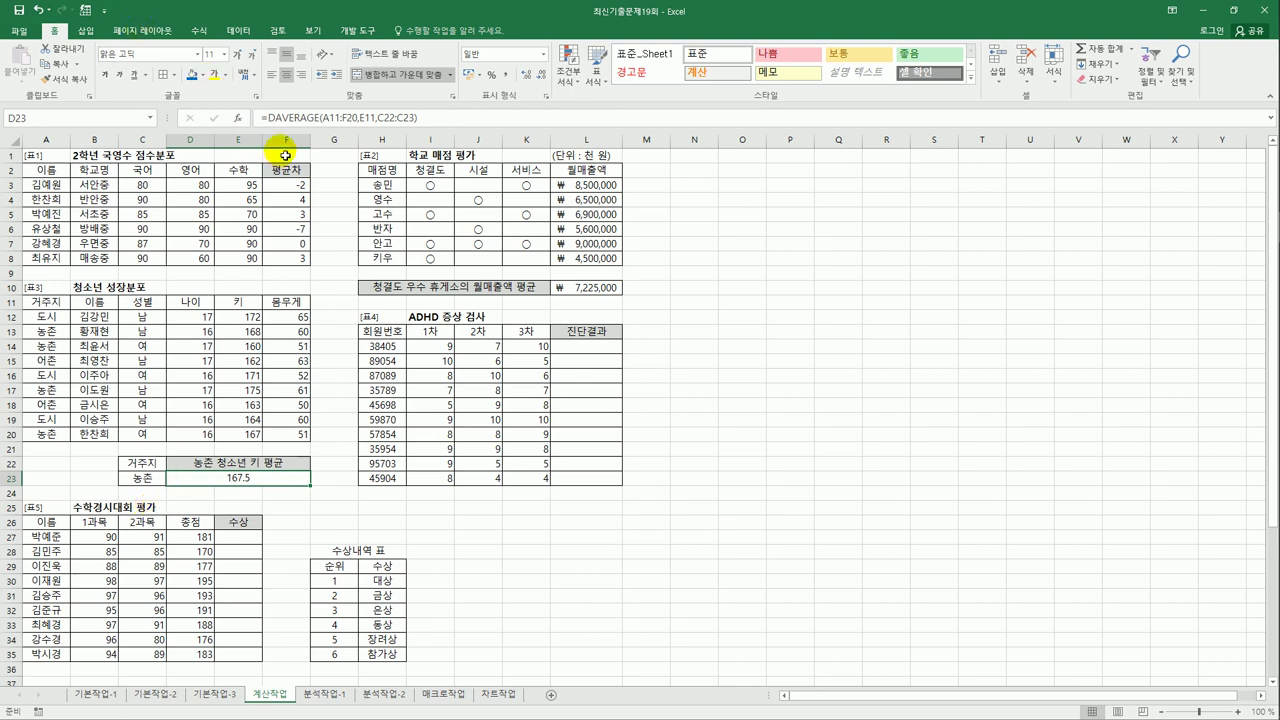
{"action": "left_click", "coordinate": [272, 120]}
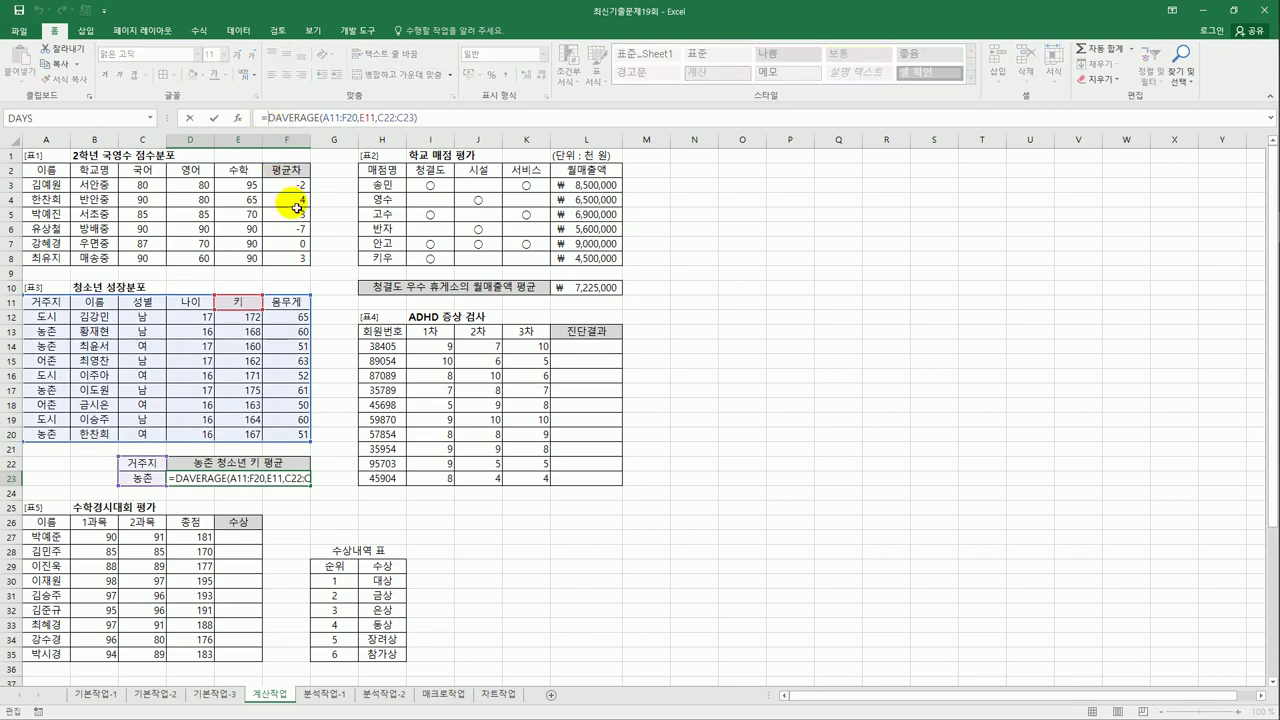
{"action": "type", "text": "roun"}
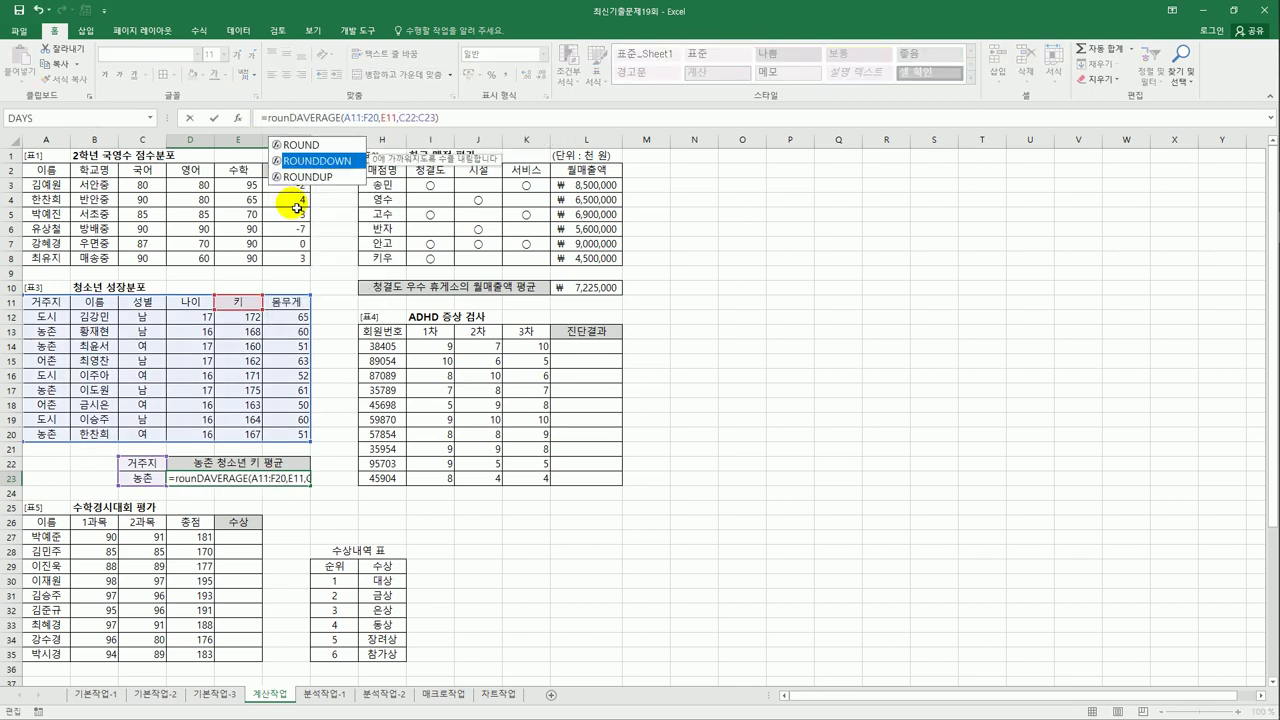
{"action": "key", "text": "Tab"}
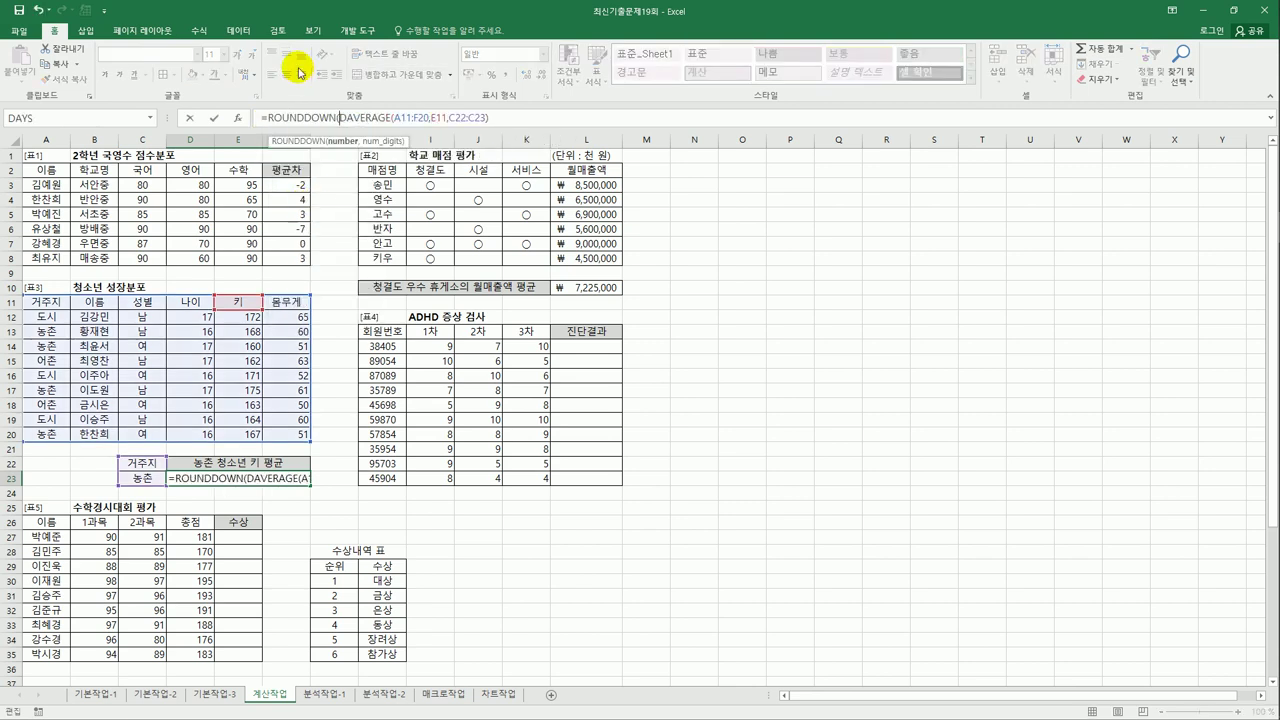
{"action": "left_click", "coordinate": [510, 119]}
{"action": "type", "text": ",0"}
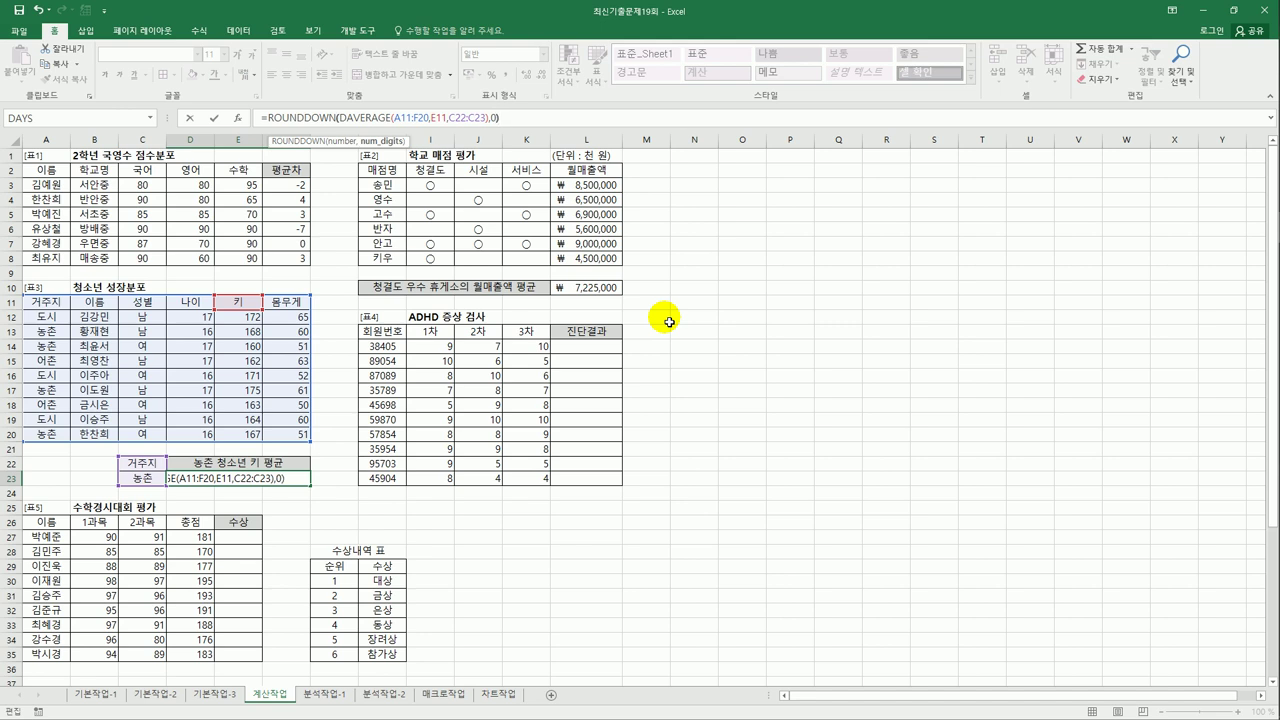
Append the text unit "CM" to the D23 ROUNDDOWN formula using the & operator.
{"action": "key", "text": "End"}
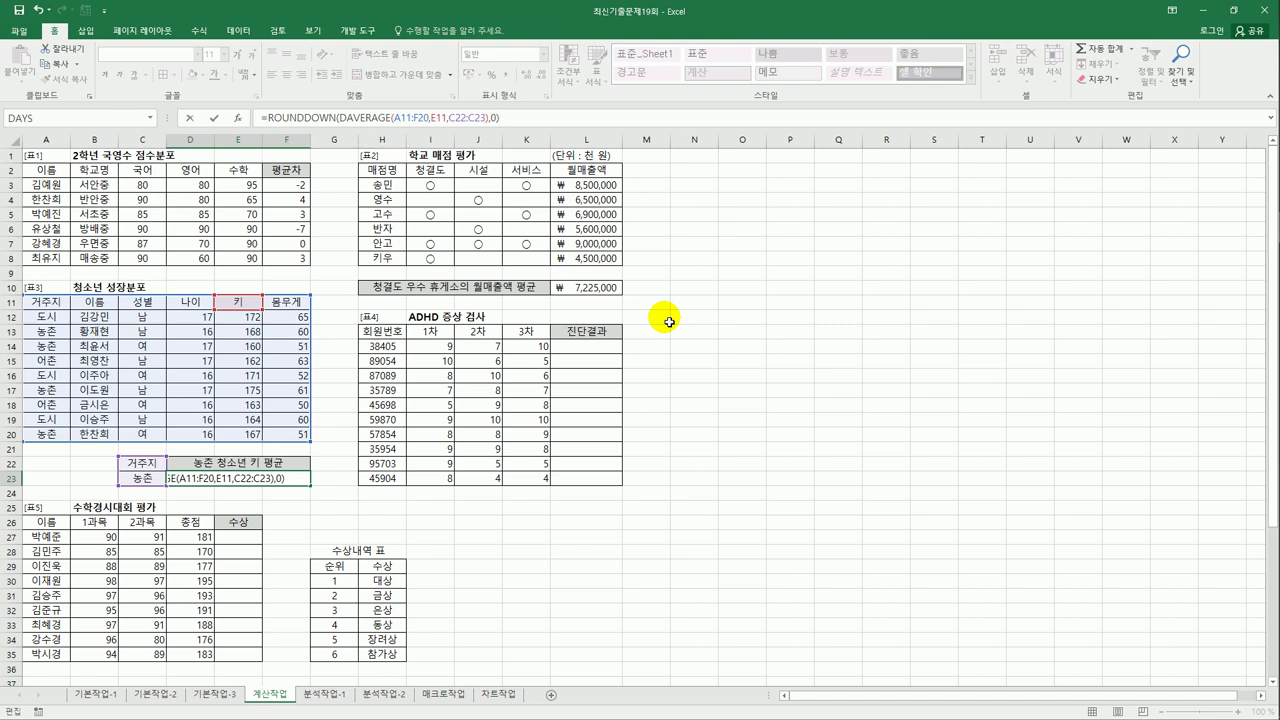
{"action": "type", "text": "&\"c"}
{"action": "key", "text": "BackSpace"}
{"action": "type", "text": "CM"}
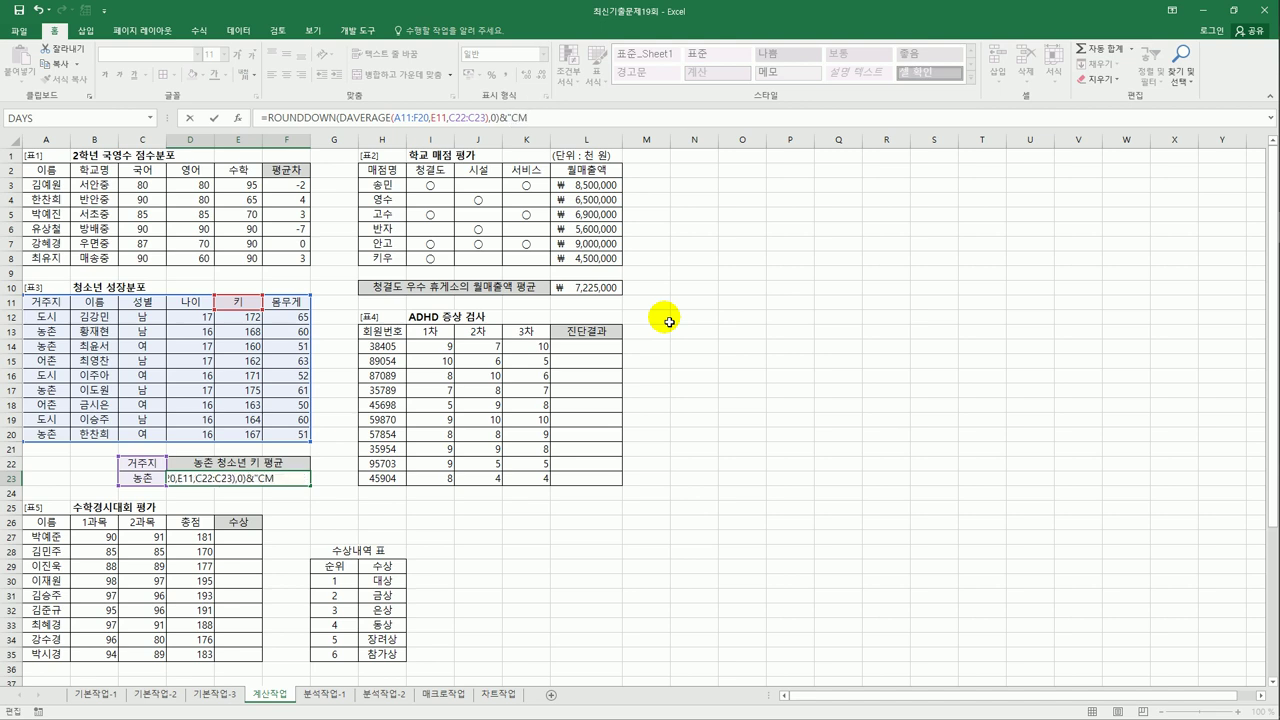
{"action": "type", "text": "\""}
{"action": "key", "text": "Return"}
{"action": "left_click", "coordinate": [302, 481]}
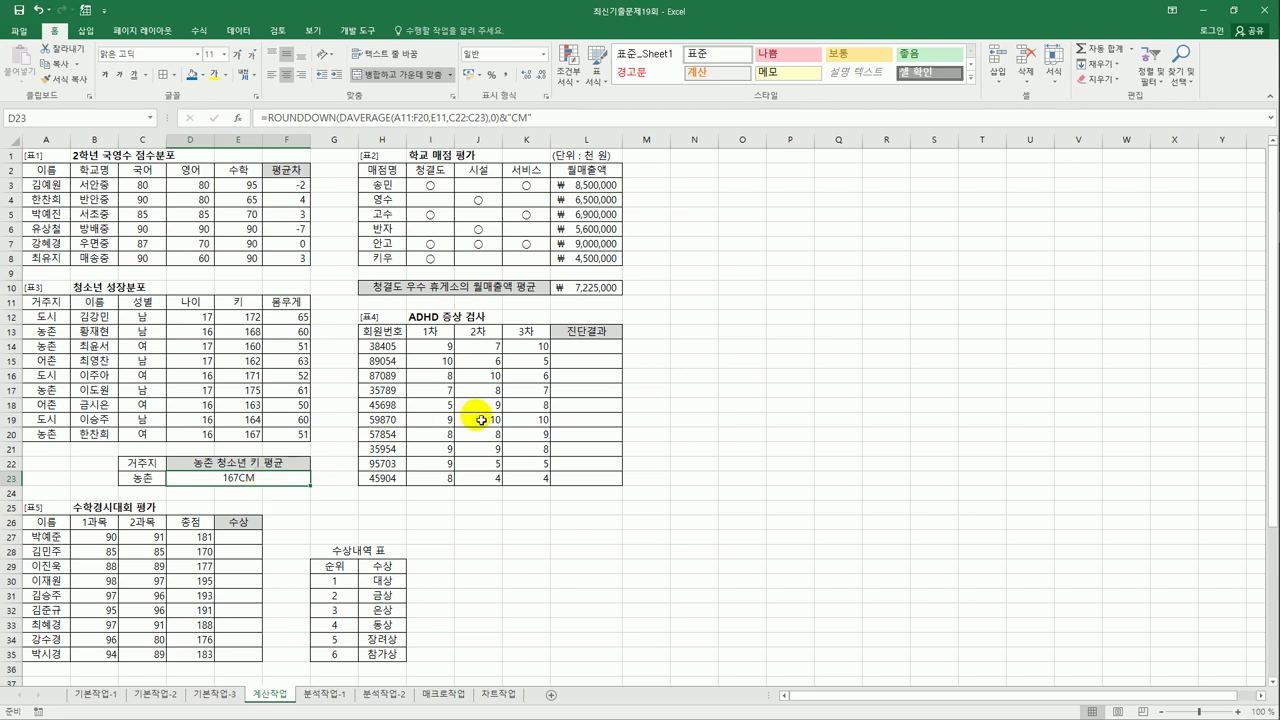
Start an IF formula with a nested AND in the 진단결과 cell L14, using I14>=7 as the first condition.
{"action": "left_click", "coordinate": [608, 355]}
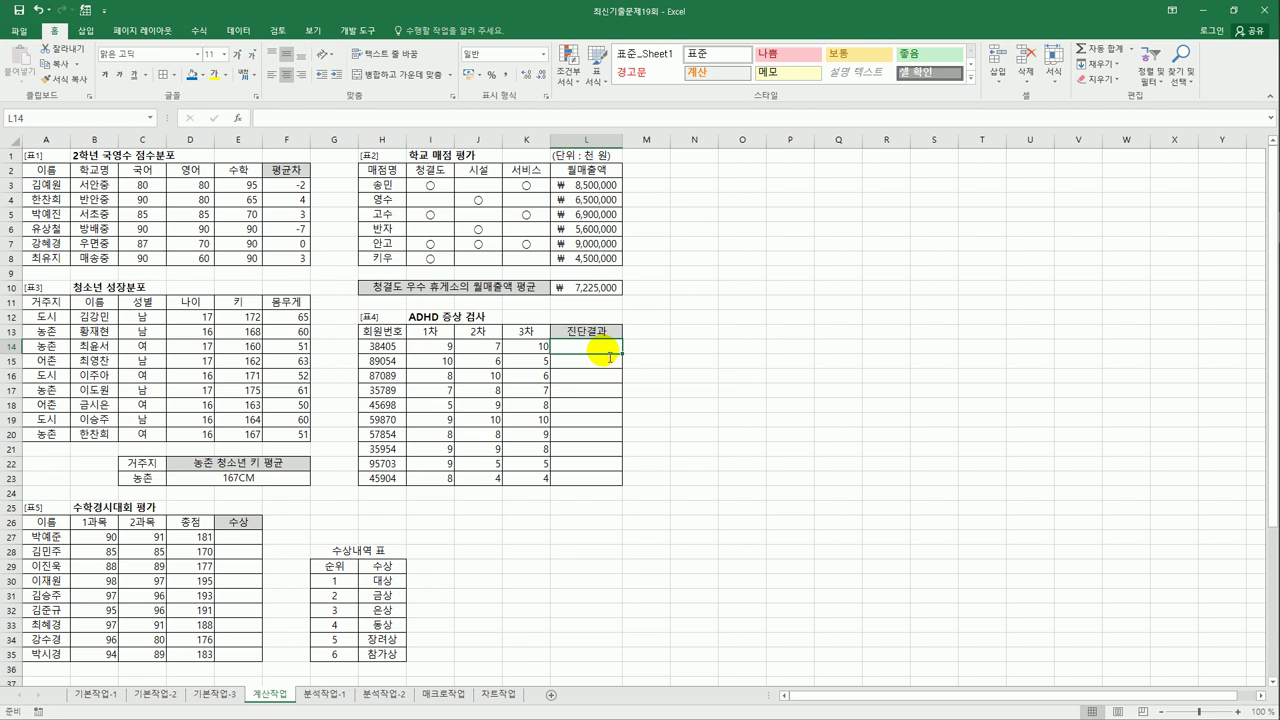
{"action": "type", "text": "="}
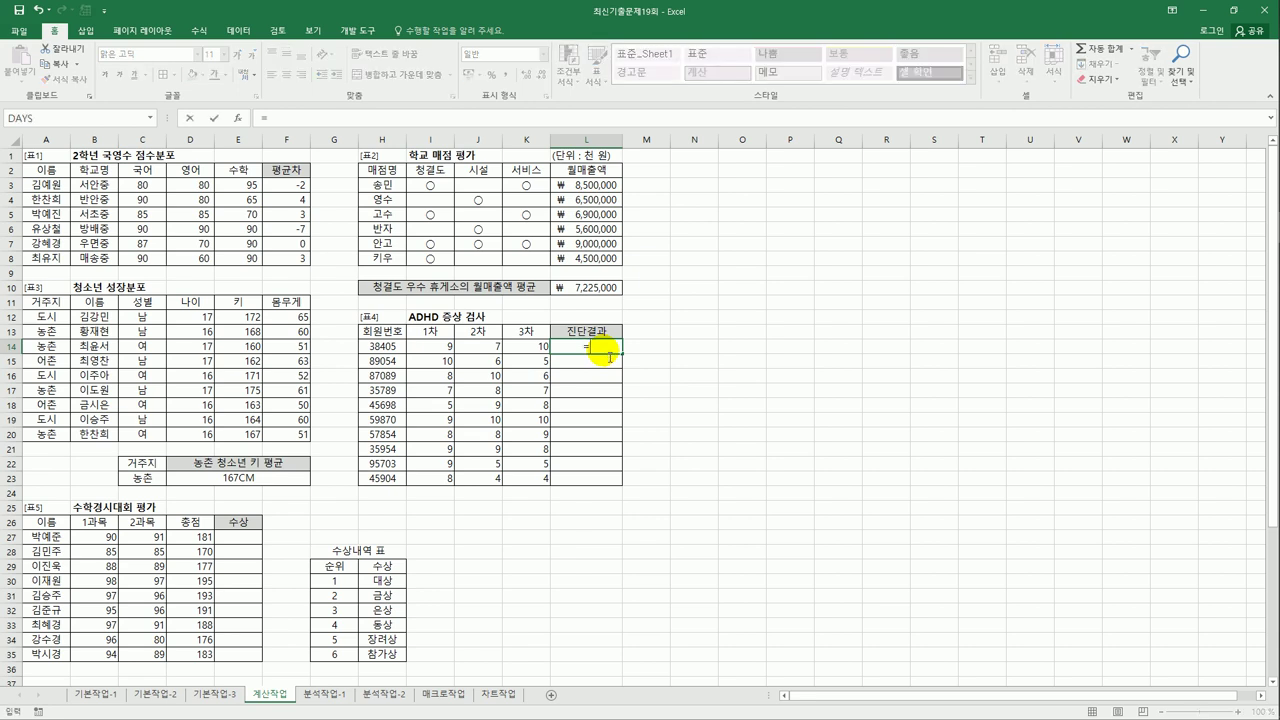
{"action": "type", "text": "if("}
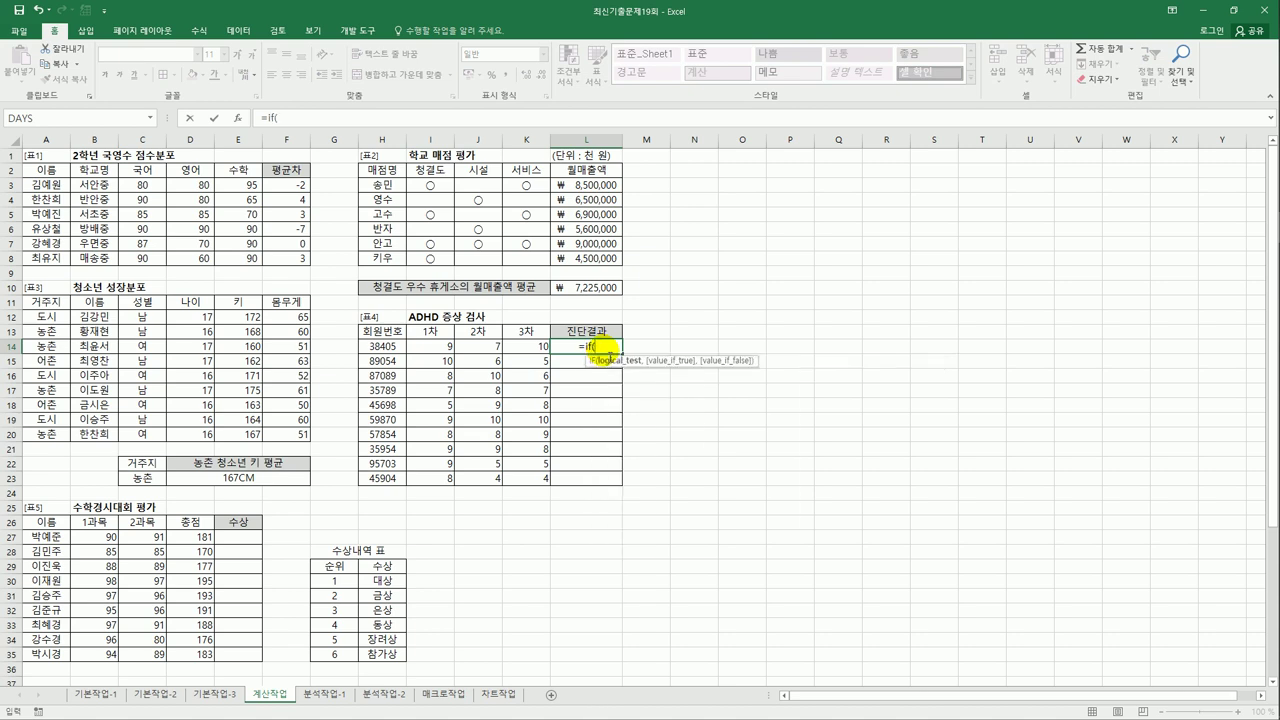
{"action": "type", "text": "and("}
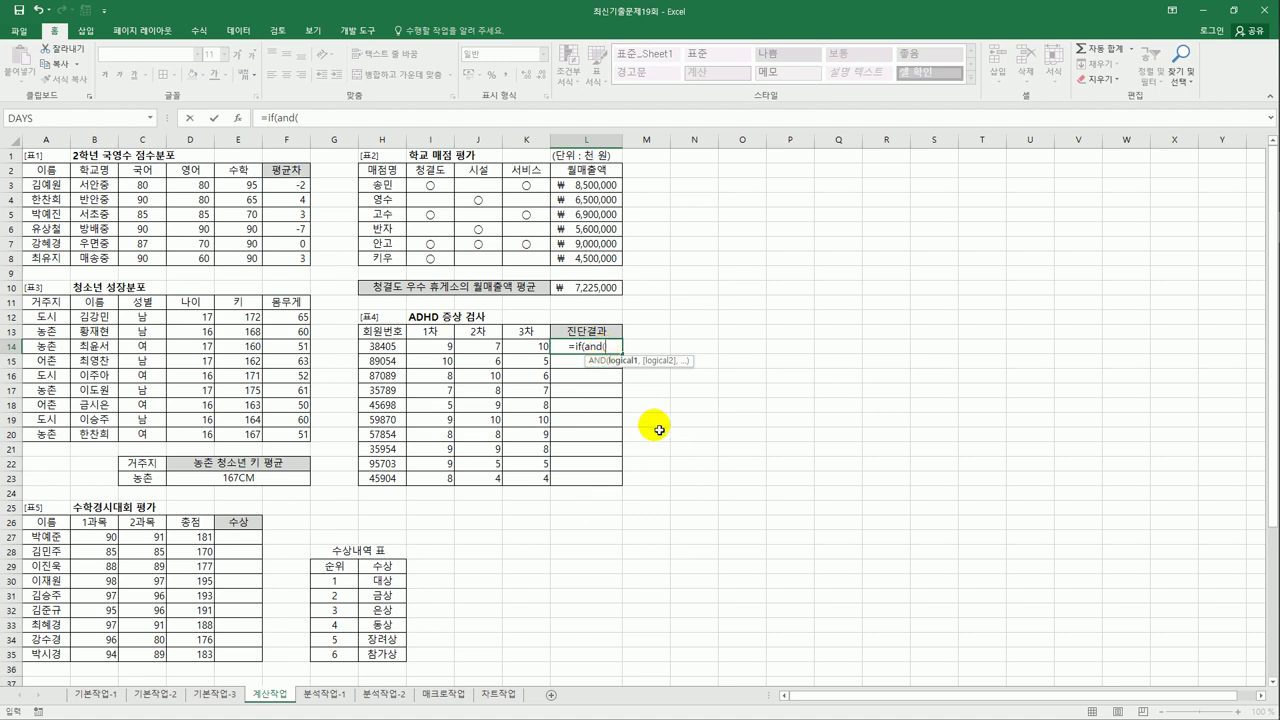
{"action": "left_click", "coordinate": [453, 349]}
{"action": "type", "text": ">="}
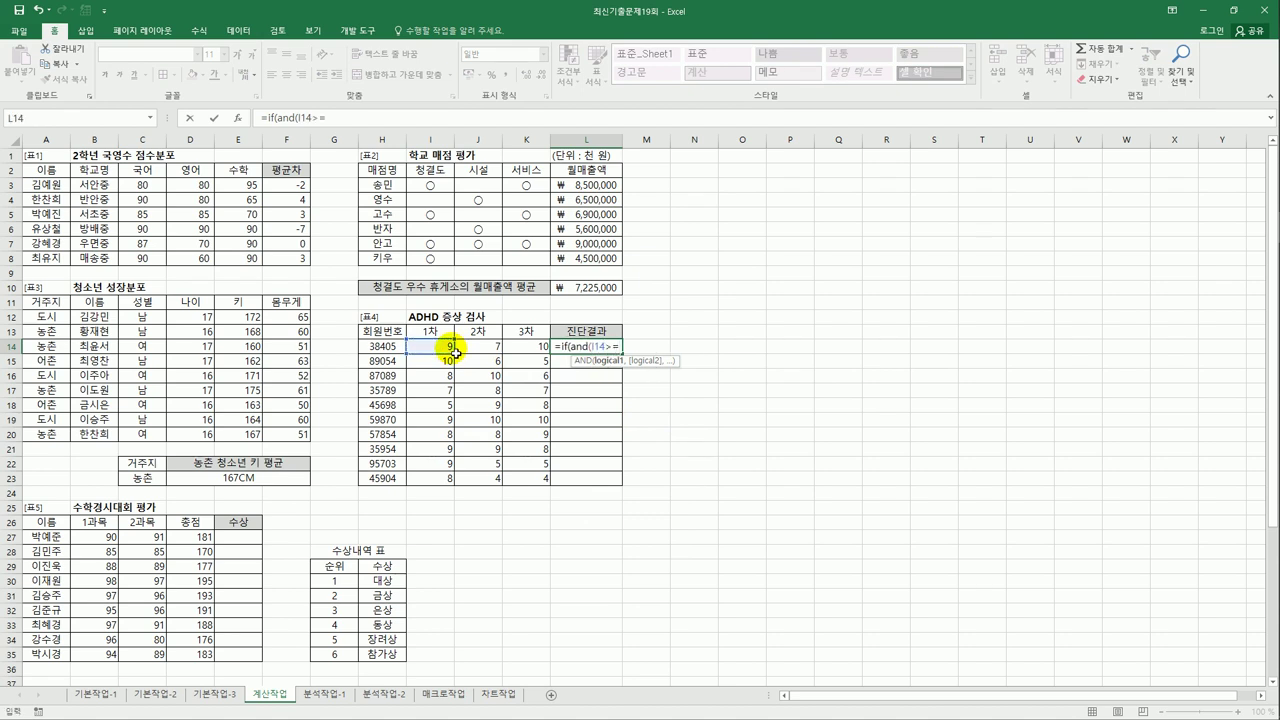
{"action": "type", "text": "7"}
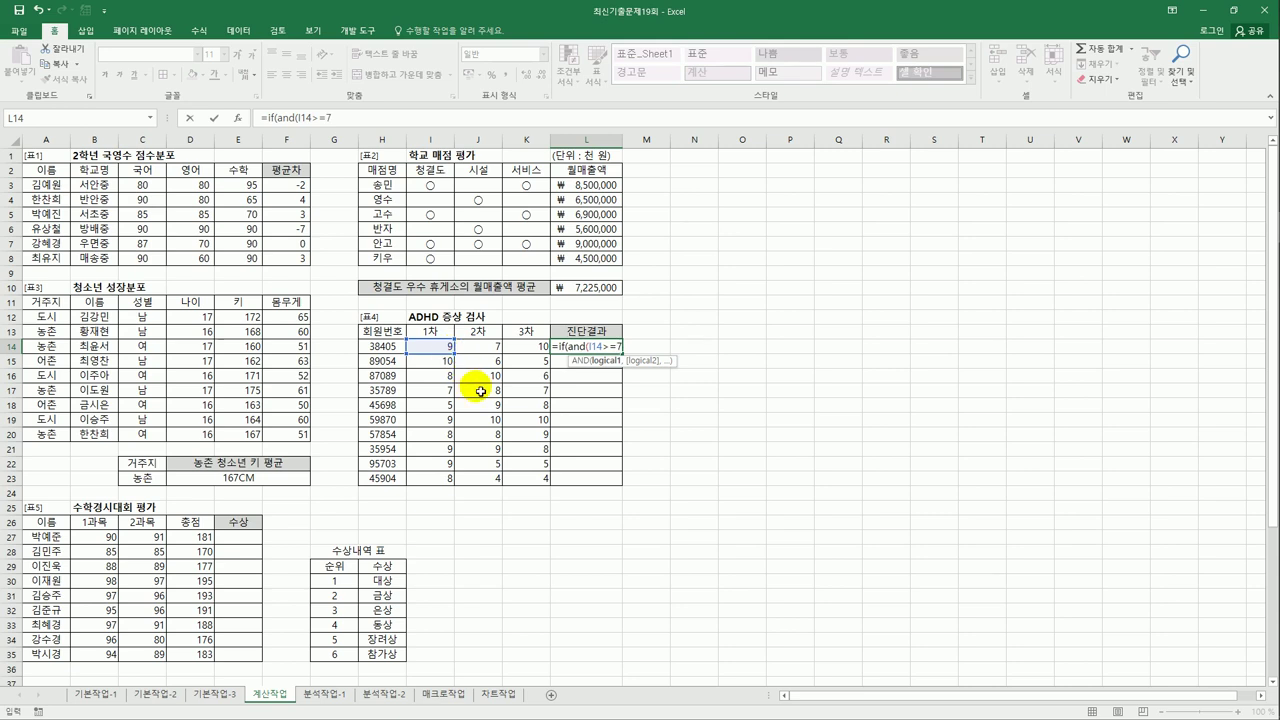
Add the conditions J14>=7 and K14>=7 to the AND test in the L14 formula.
{"action": "type", "text": ","}
{"action": "left_click", "coordinate": [485, 349]}
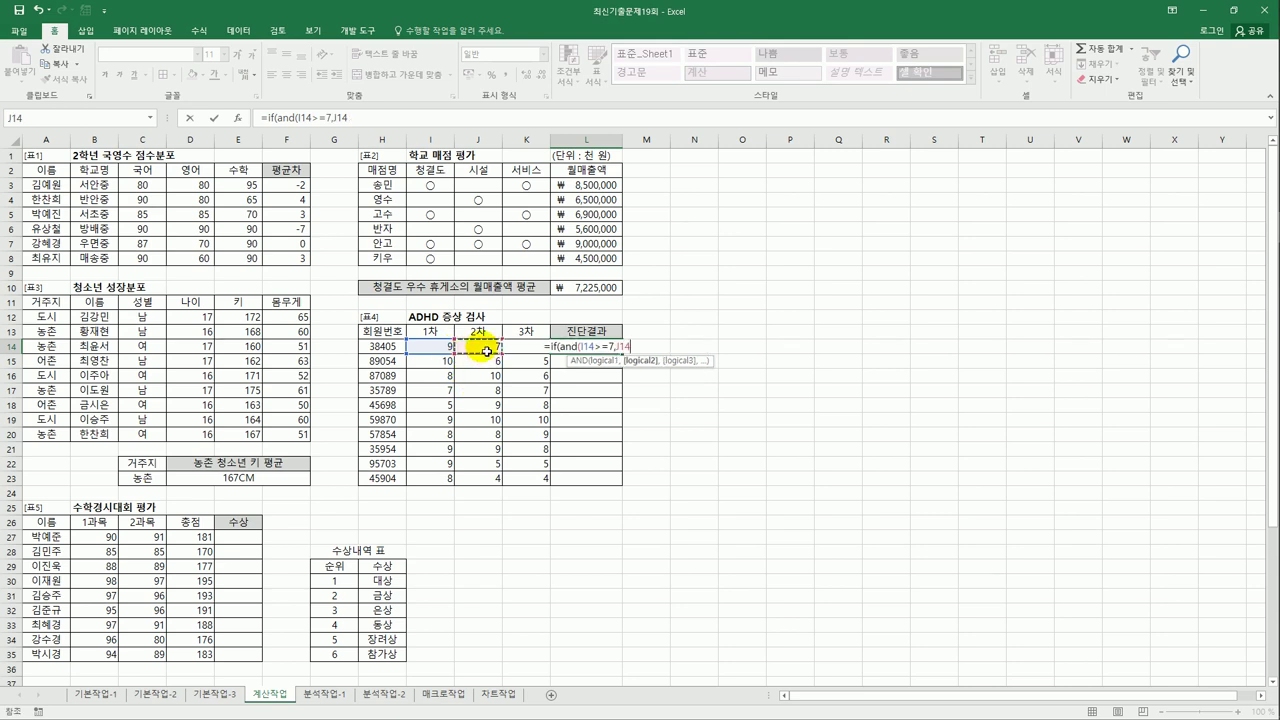
{"action": "type", "text": "?>"}
{"action": "key", "text": "BackSpace"}
{"action": "key", "text": "BackSpace"}
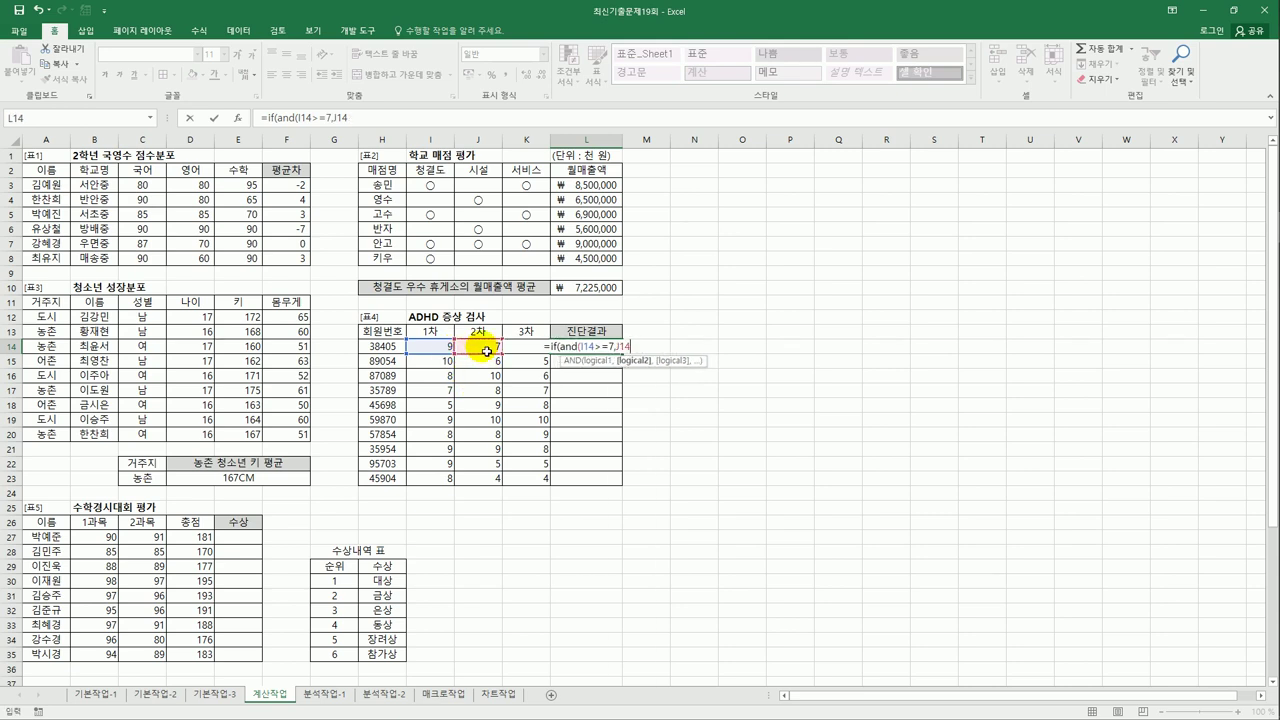
{"action": "type", "text": ">=7,"}
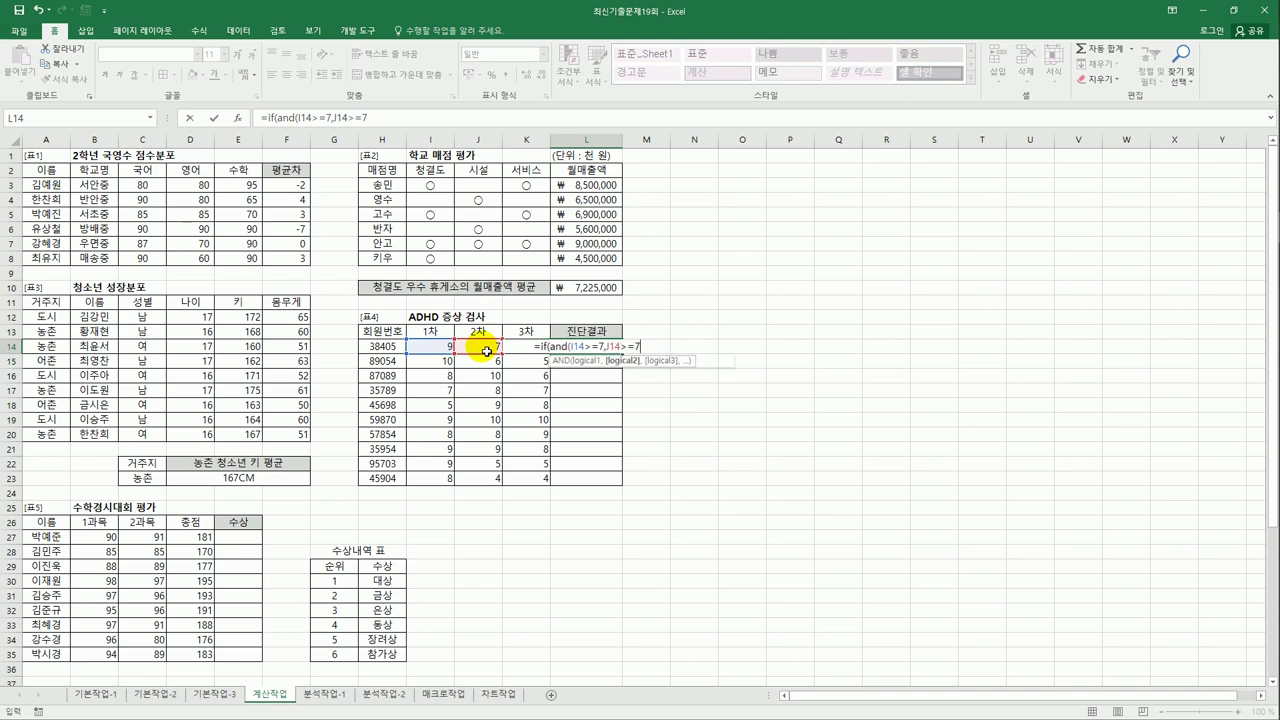
{"action": "key", "text": "Left"}
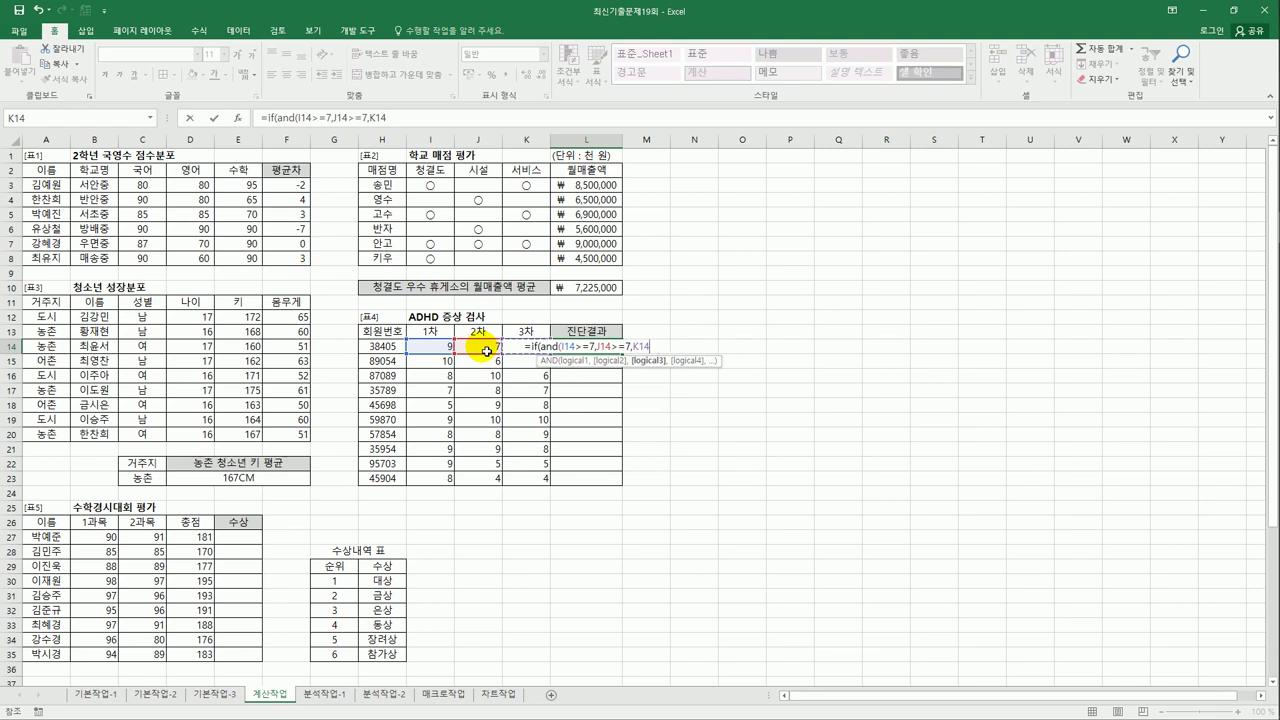
{"action": "type", "text": ">=7,"}
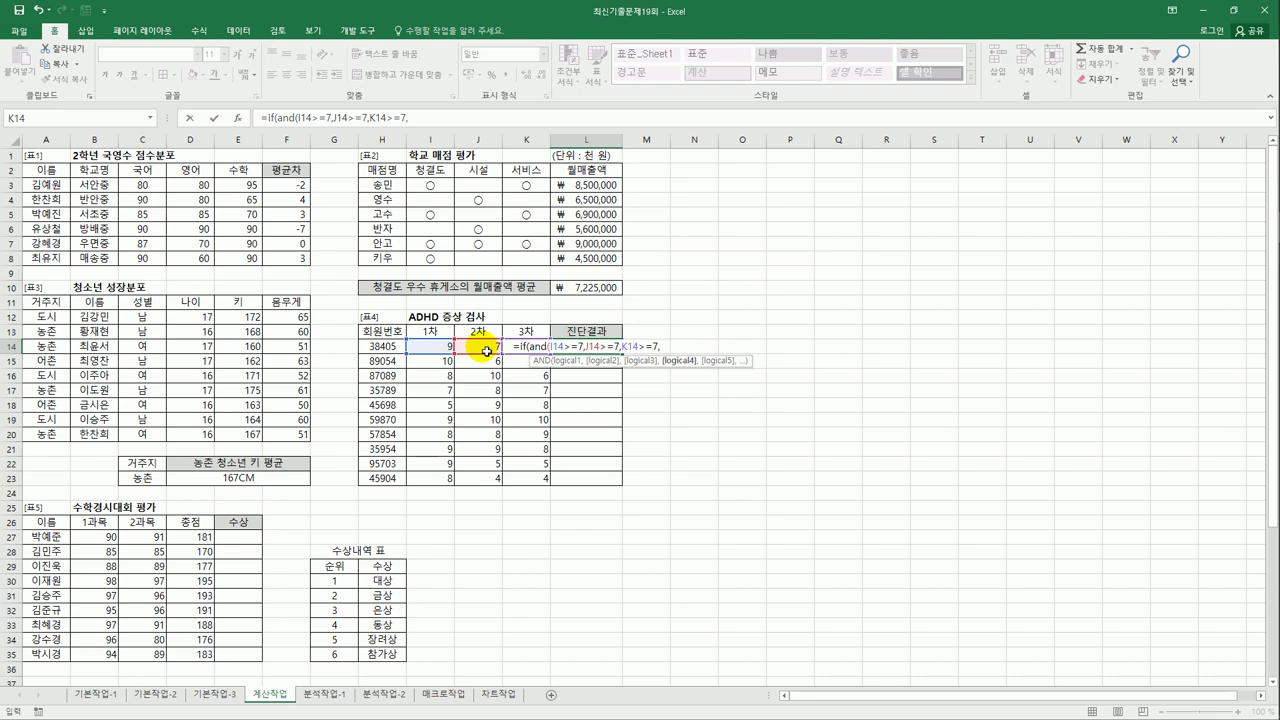
Add AVERAGE(I14:K14)>=8 as the fourth AND condition in the L14 formula and close the AND function.
{"action": "type", "text": "av"}
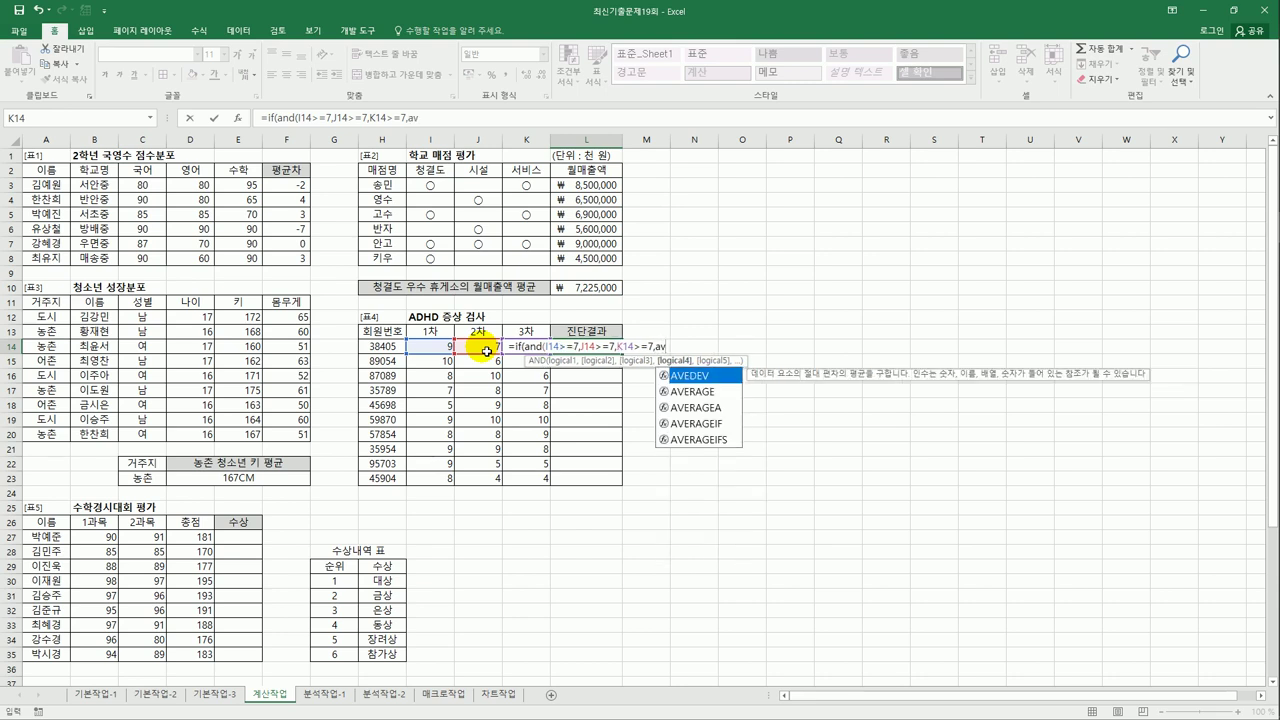
{"action": "key", "text": "Down"}
{"action": "key", "text": "Tab"}
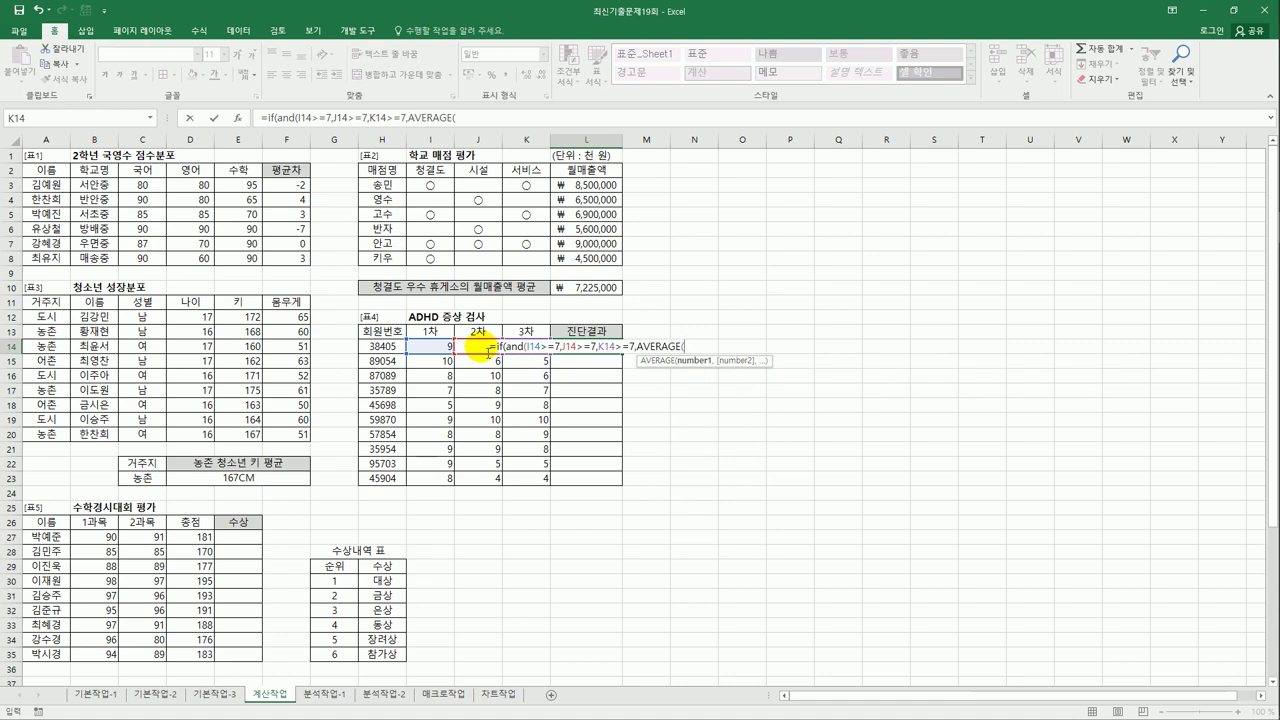
{"action": "left_click_drag", "start_coordinate": [420, 346], "coordinate": [530, 346]}
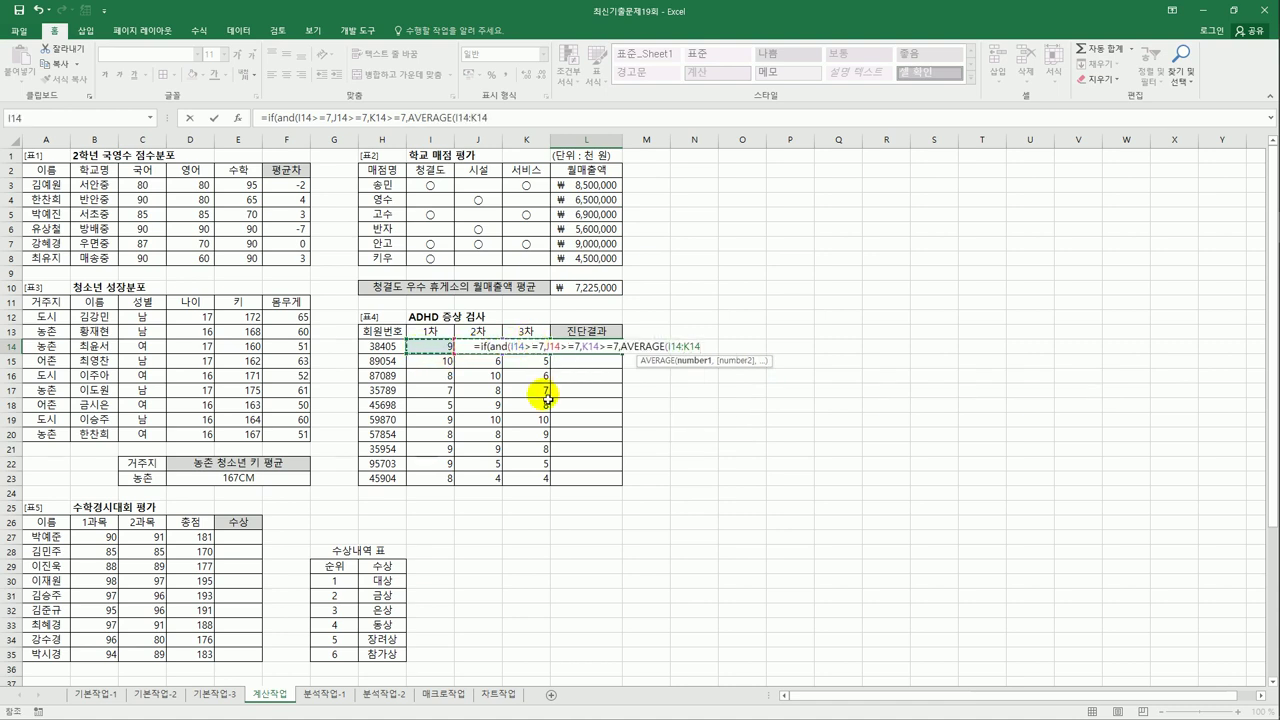
{"action": "type", "text": ")"}
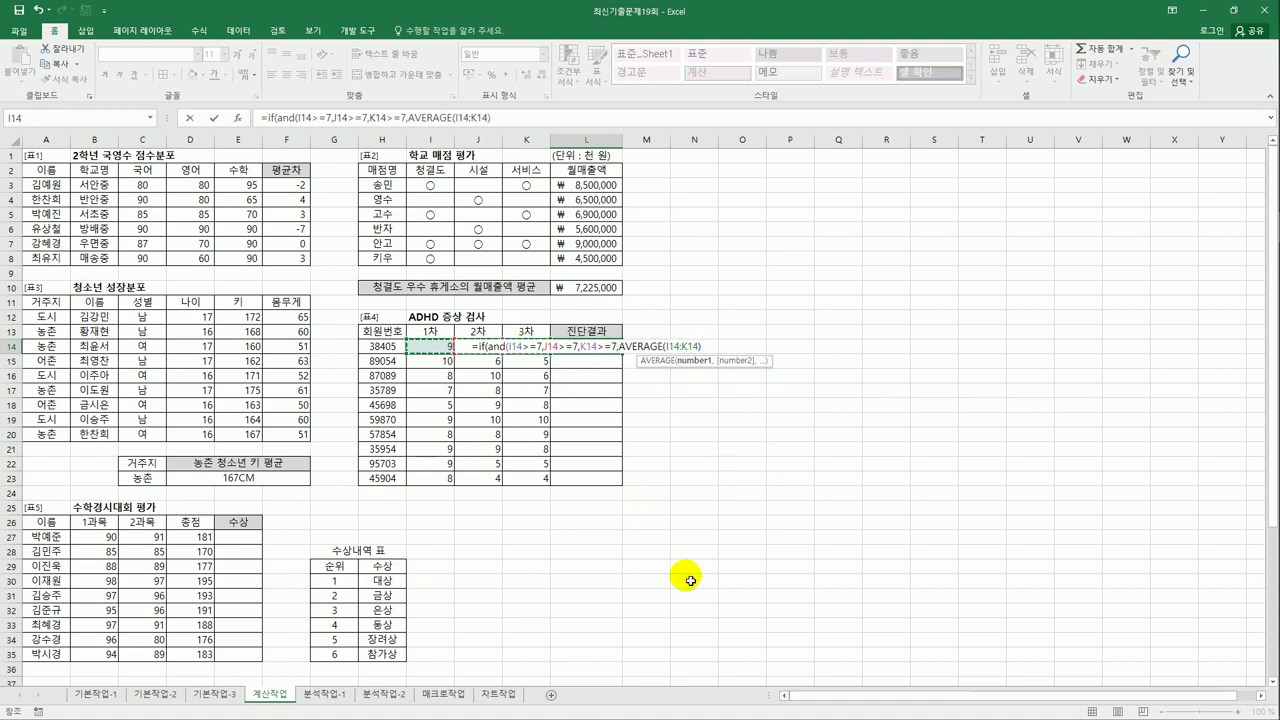
{"action": "type", "text": ">="}
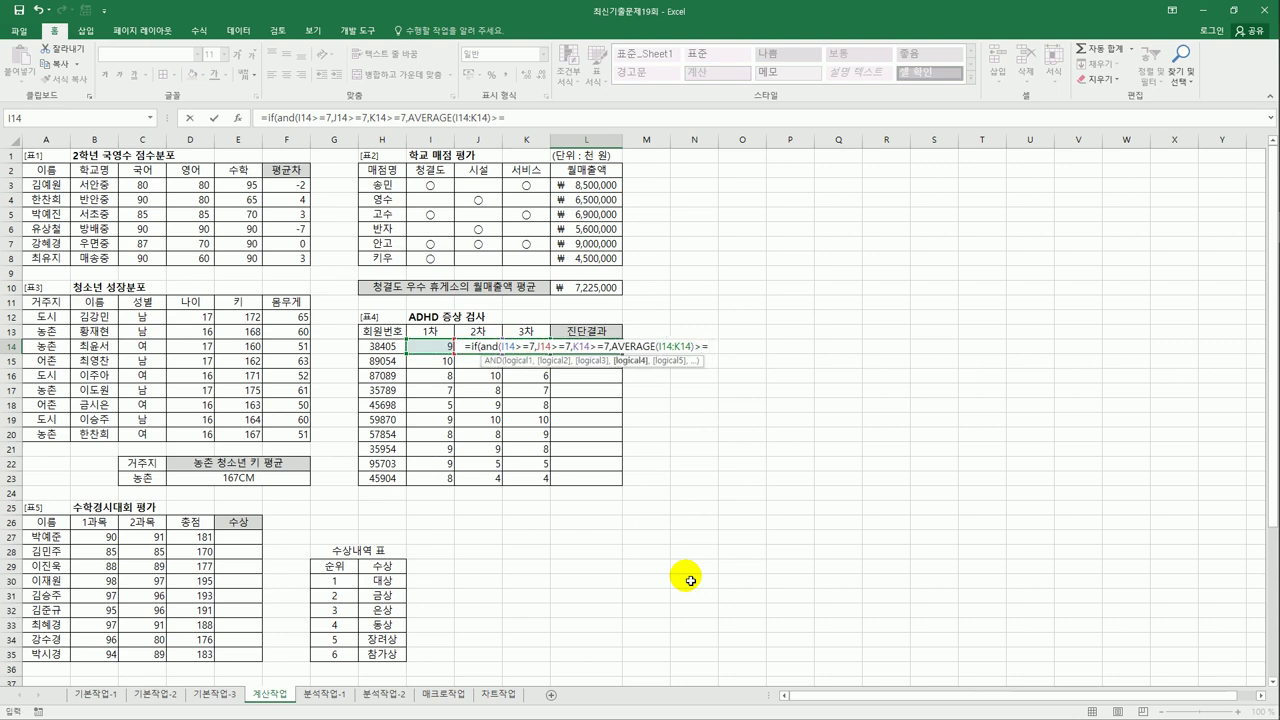
{"action": "type", "text": "8"}
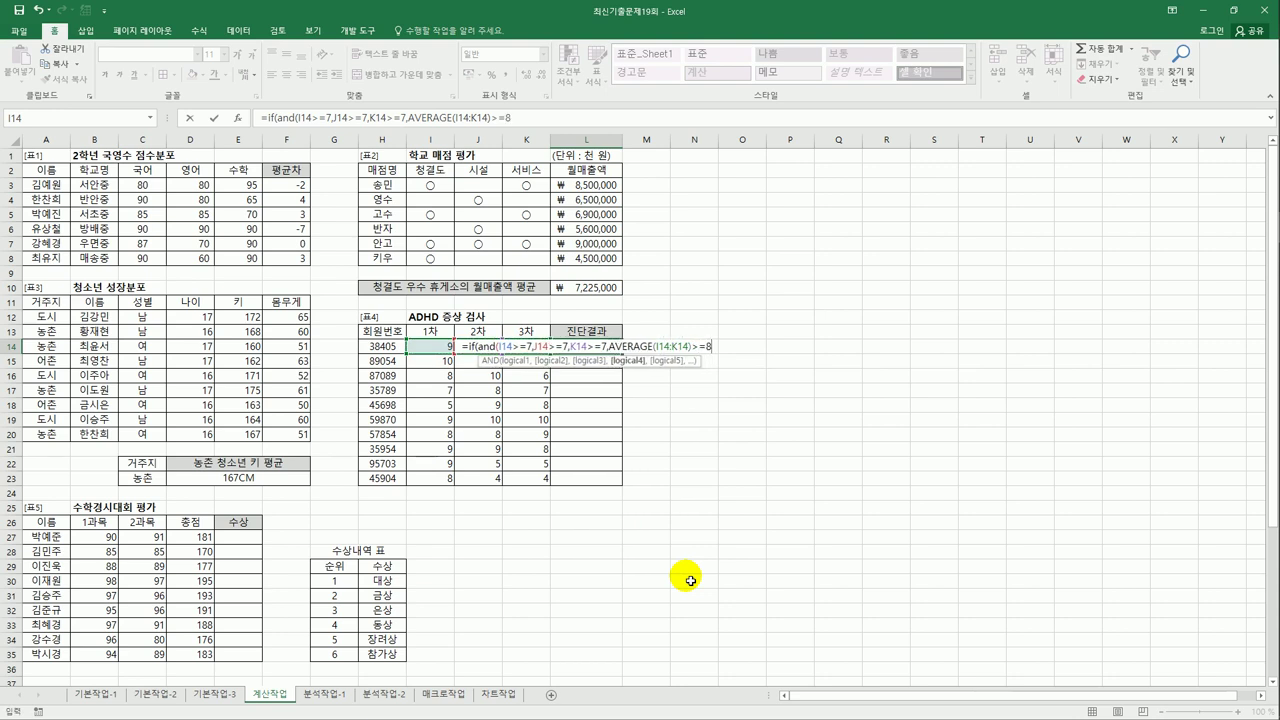
{"action": "type", "text": ")"}
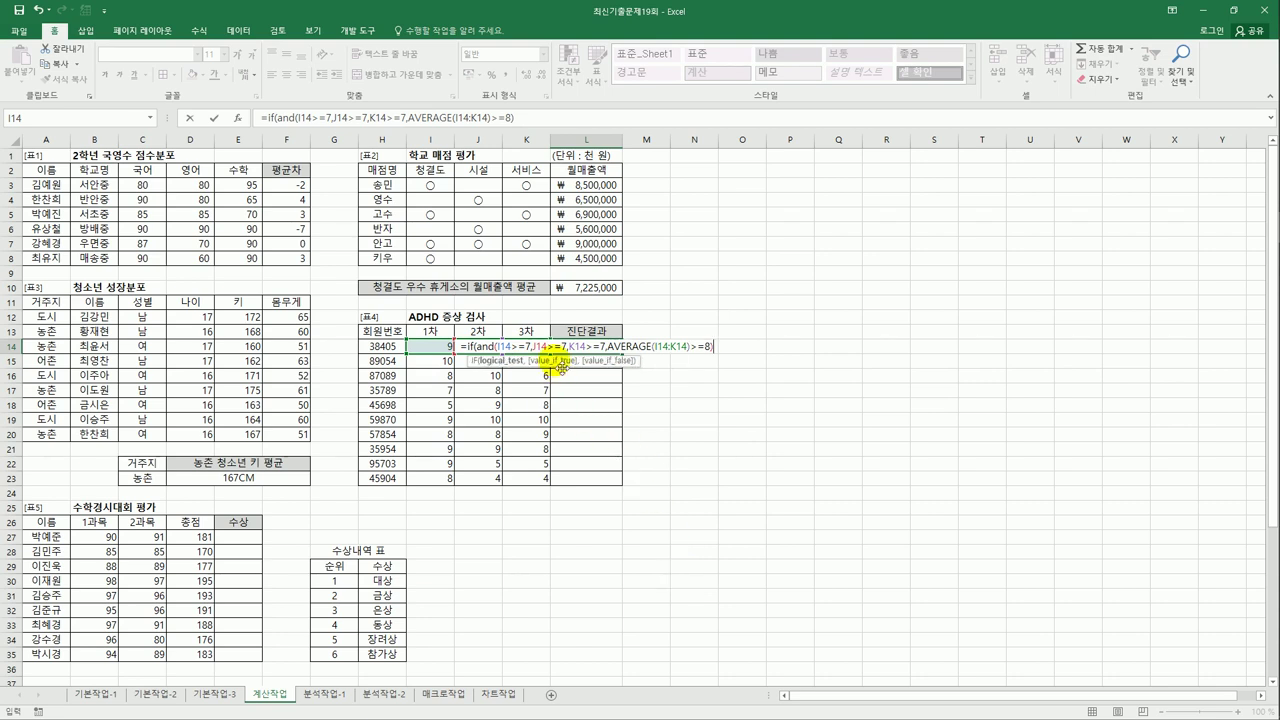
Complete the IF formula in L14 to return "ADHD" when the AND test is true and an empty string otherwise.
{"action": "left_click_drag", "start_coordinate": [499, 346], "coordinate": [604, 347]}
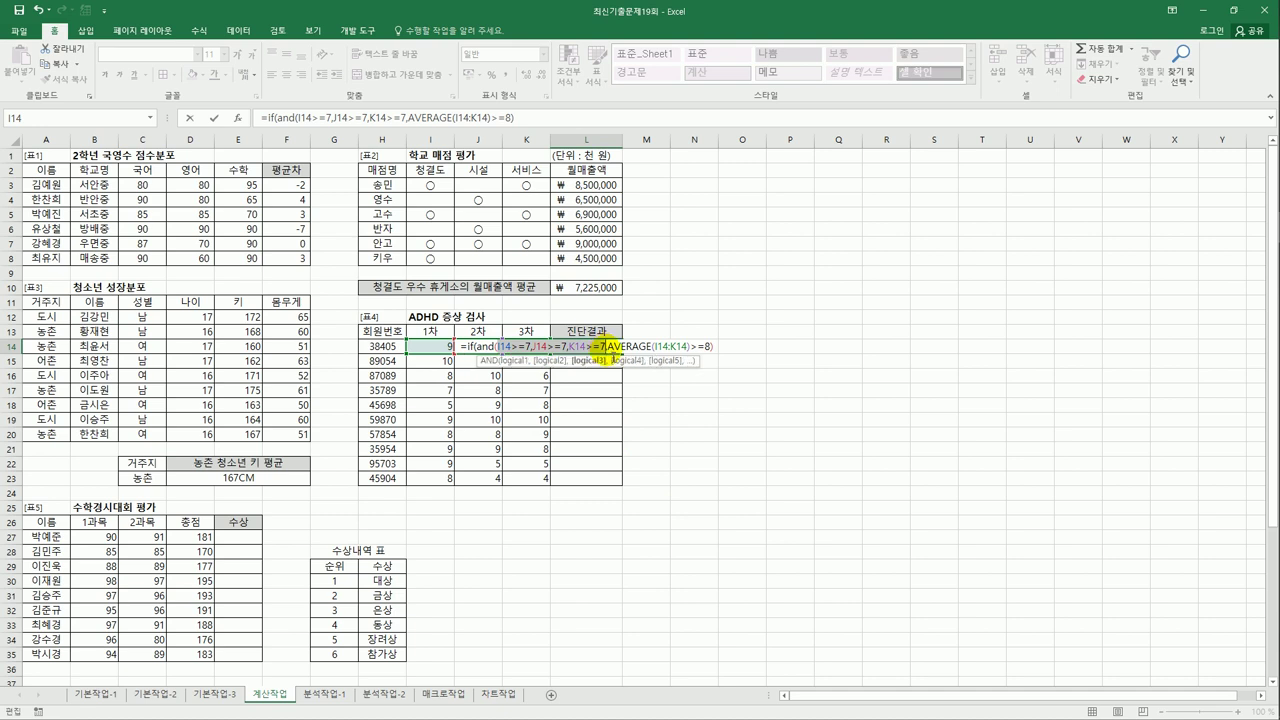
{"action": "double_click", "coordinate": [677, 346]}
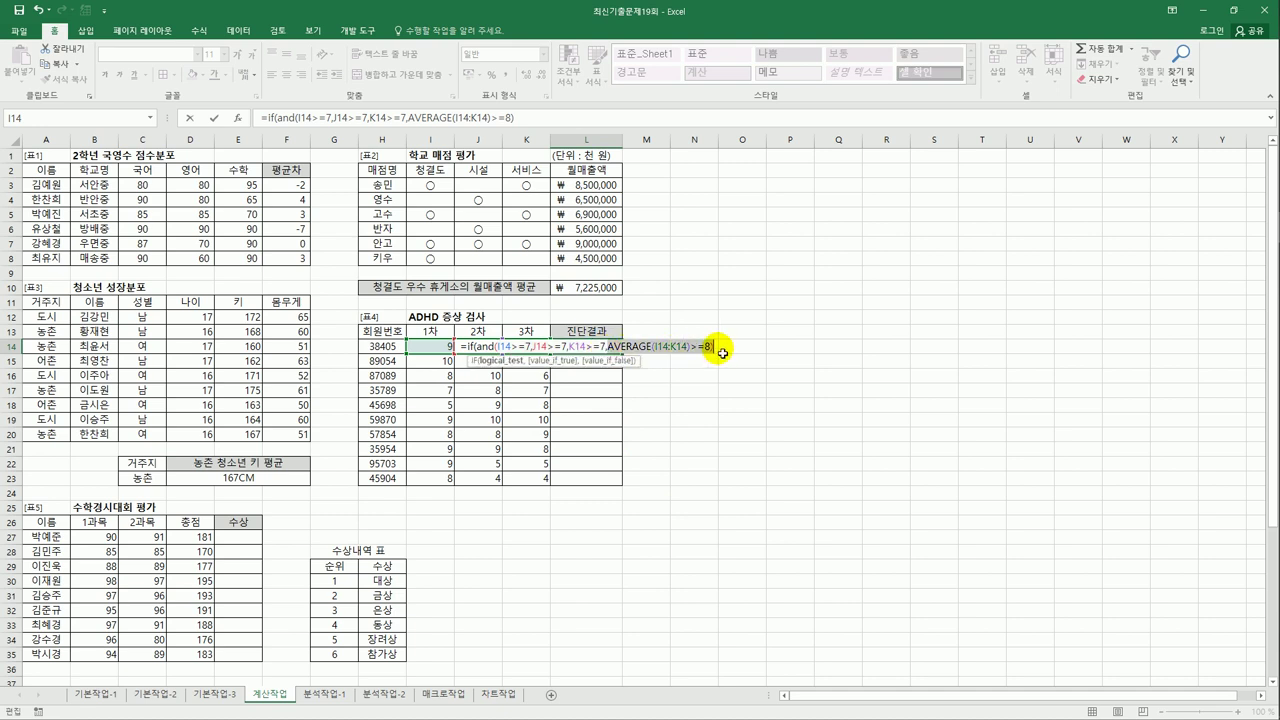
{"action": "left_click", "coordinate": [717, 350]}
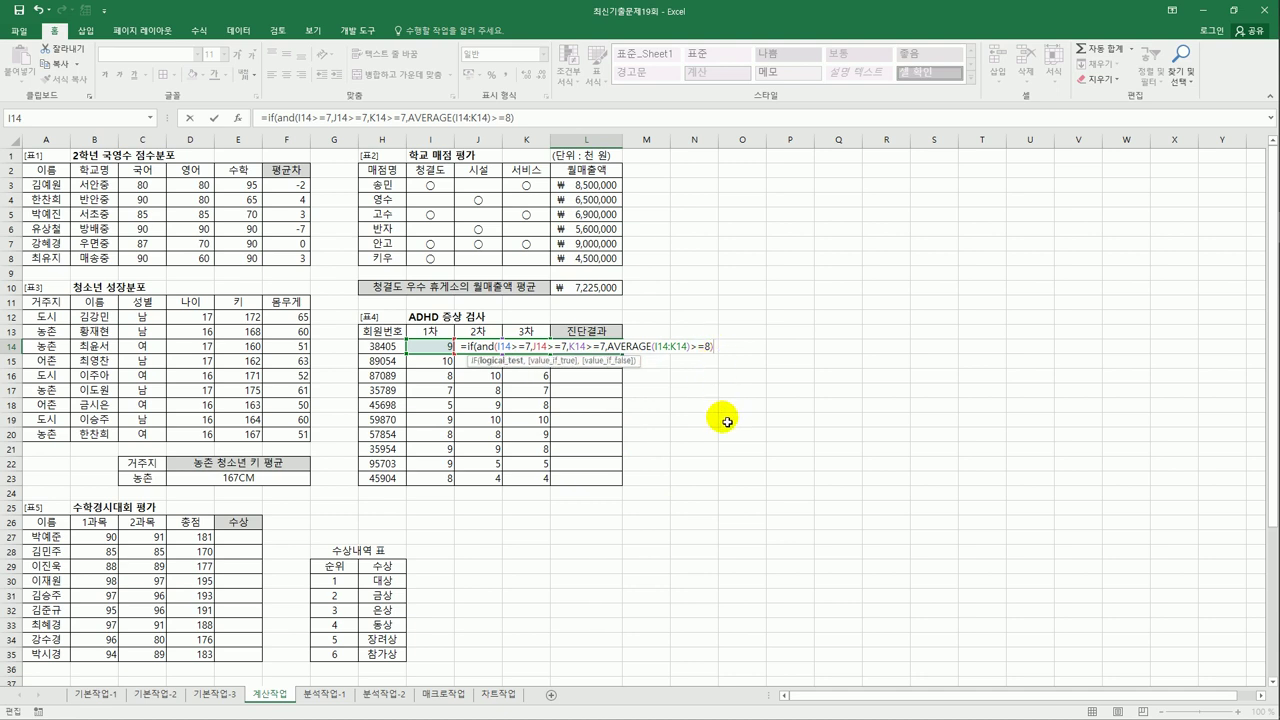
{"action": "type", "text": ","}
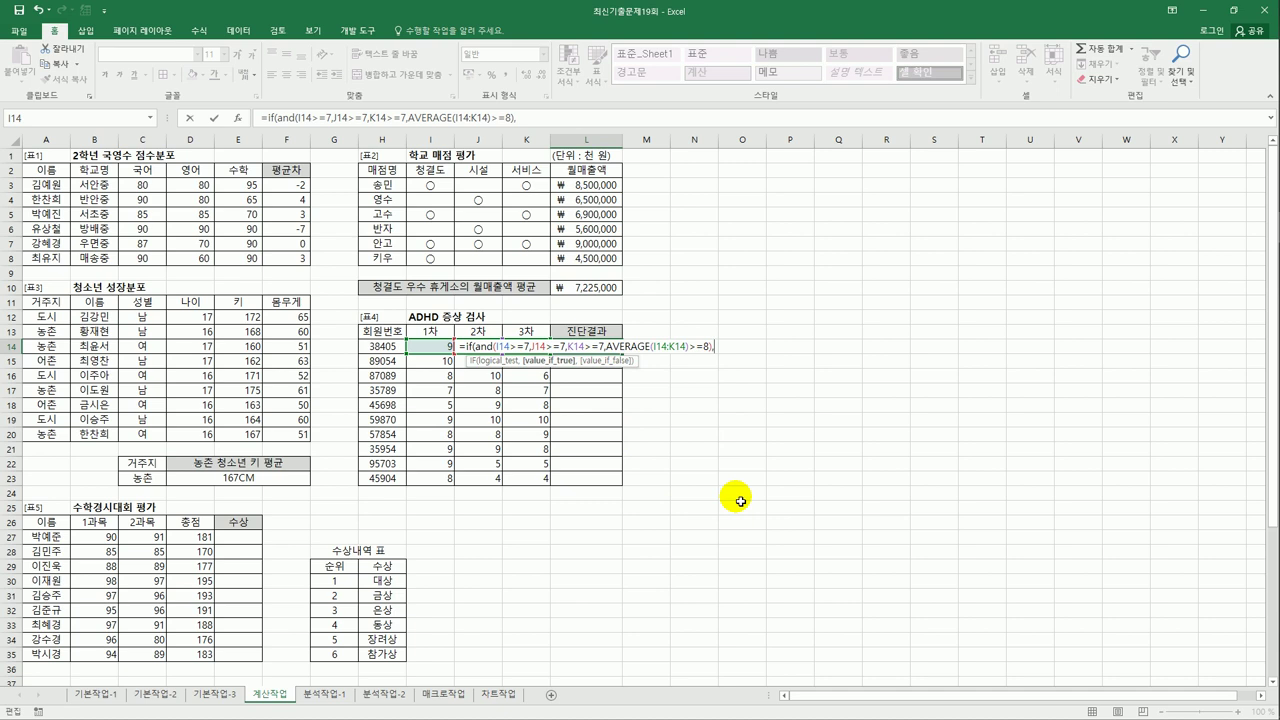
{"action": "type", "text": "\""}
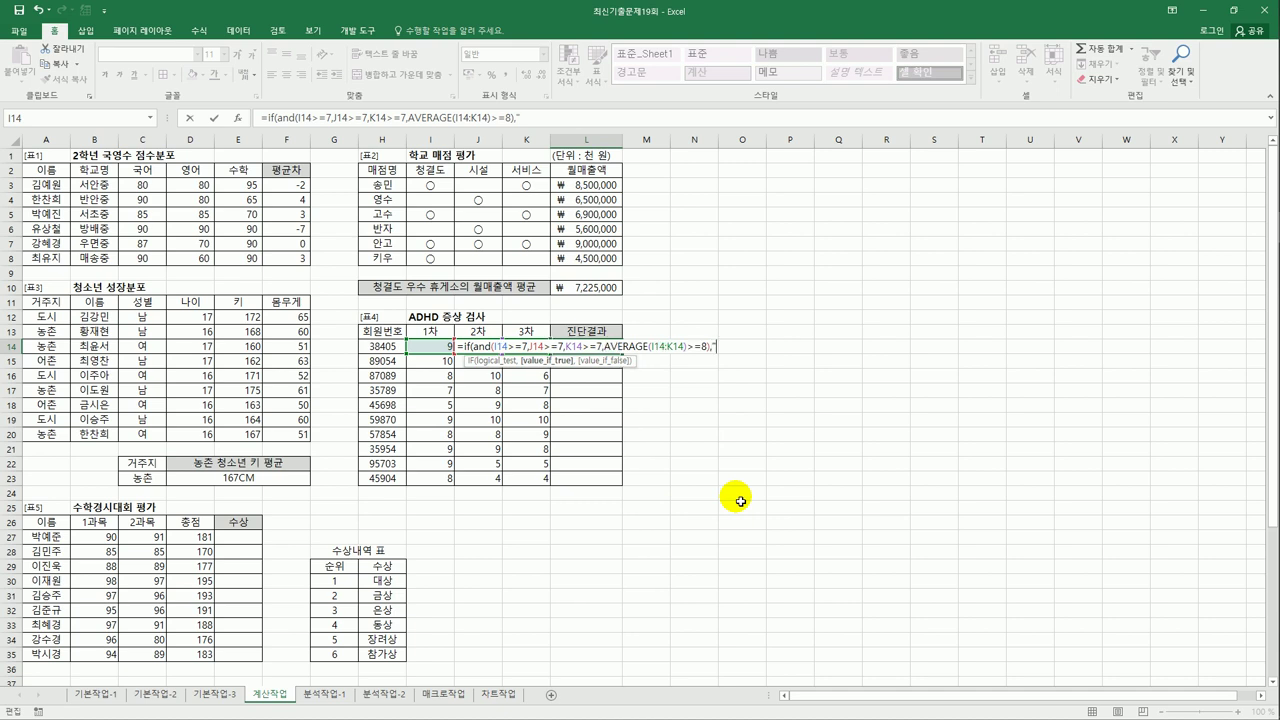
{"action": "key", "text": "Hangul"}
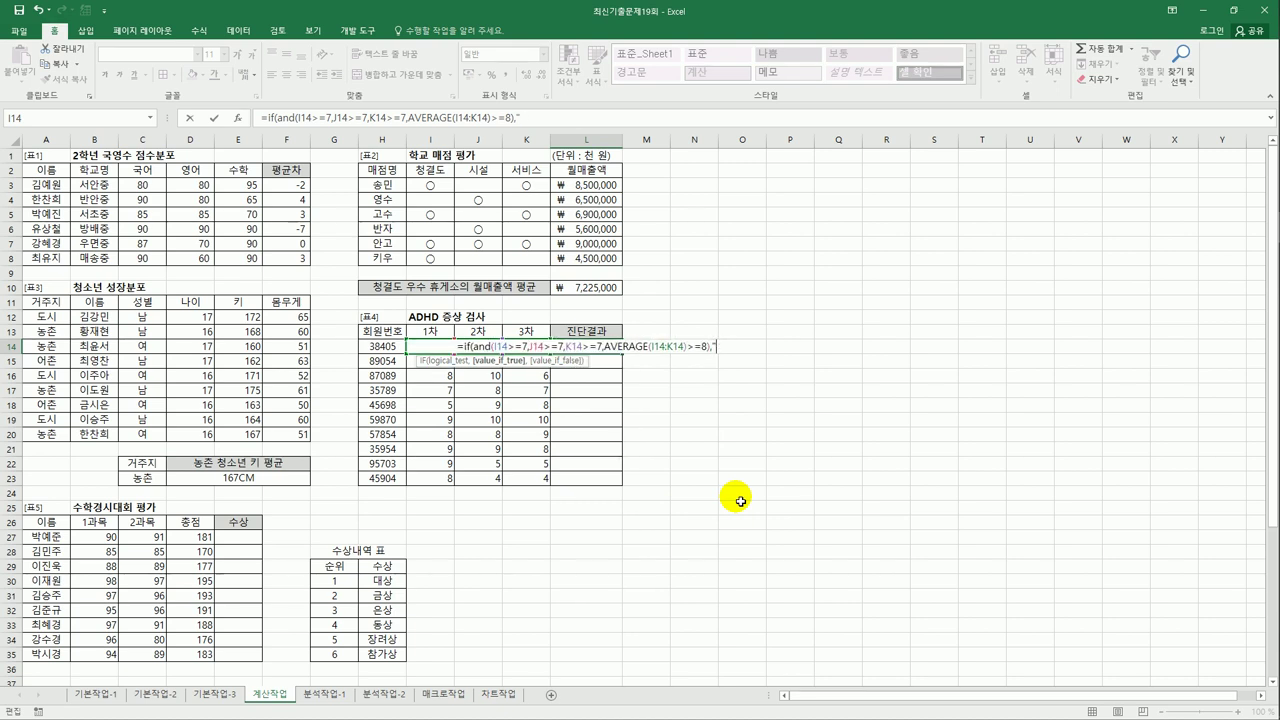
{"action": "type", "text": "ADHD"}
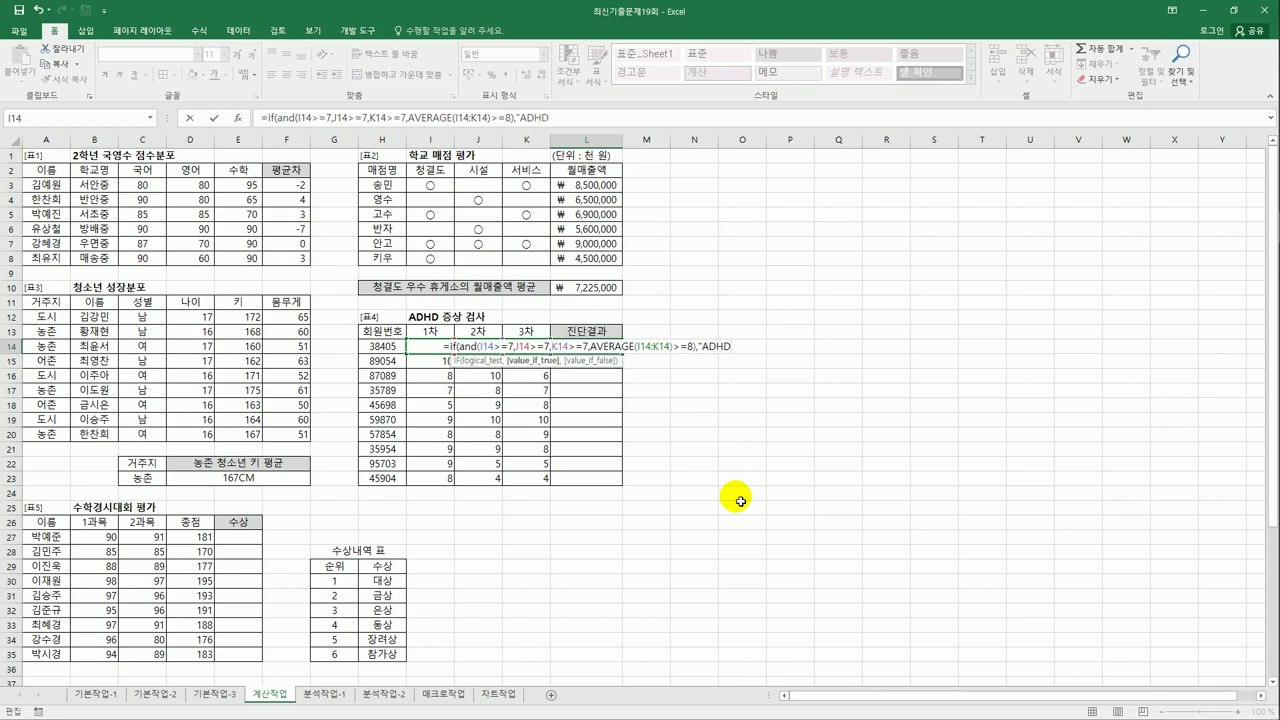
{"action": "type", "text": "\","}
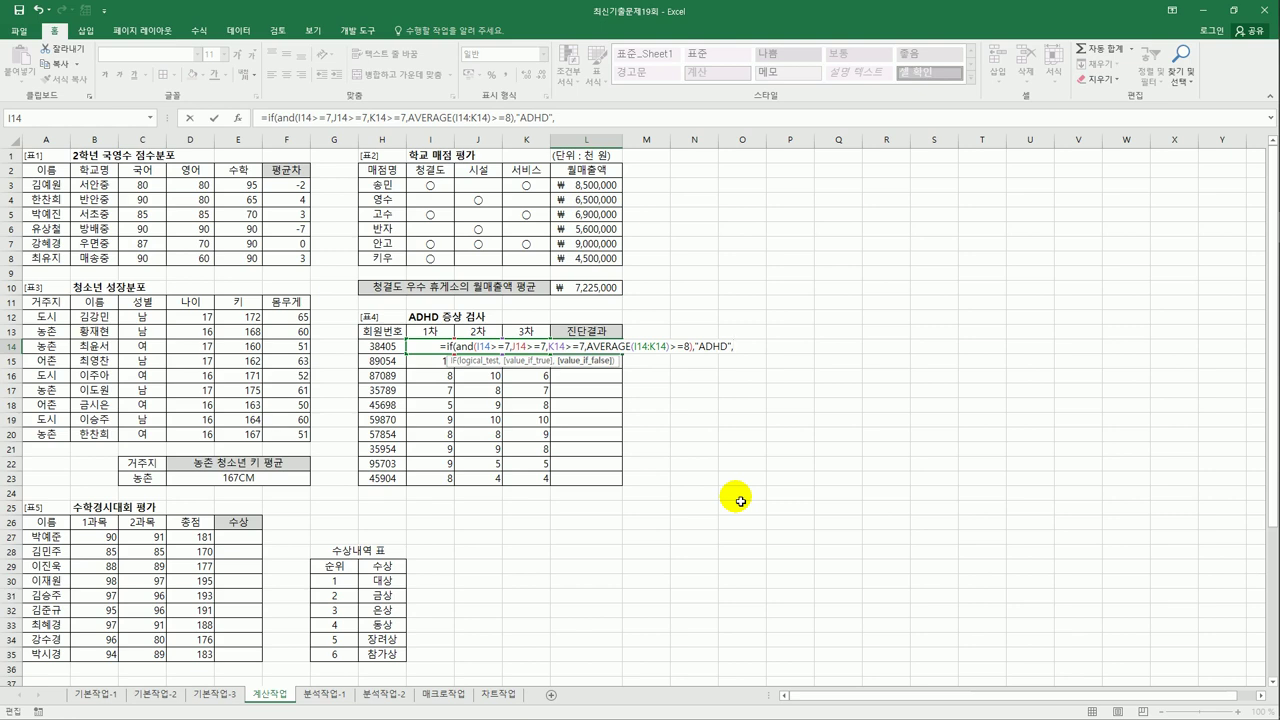
{"action": "type", "text": "\"\""}
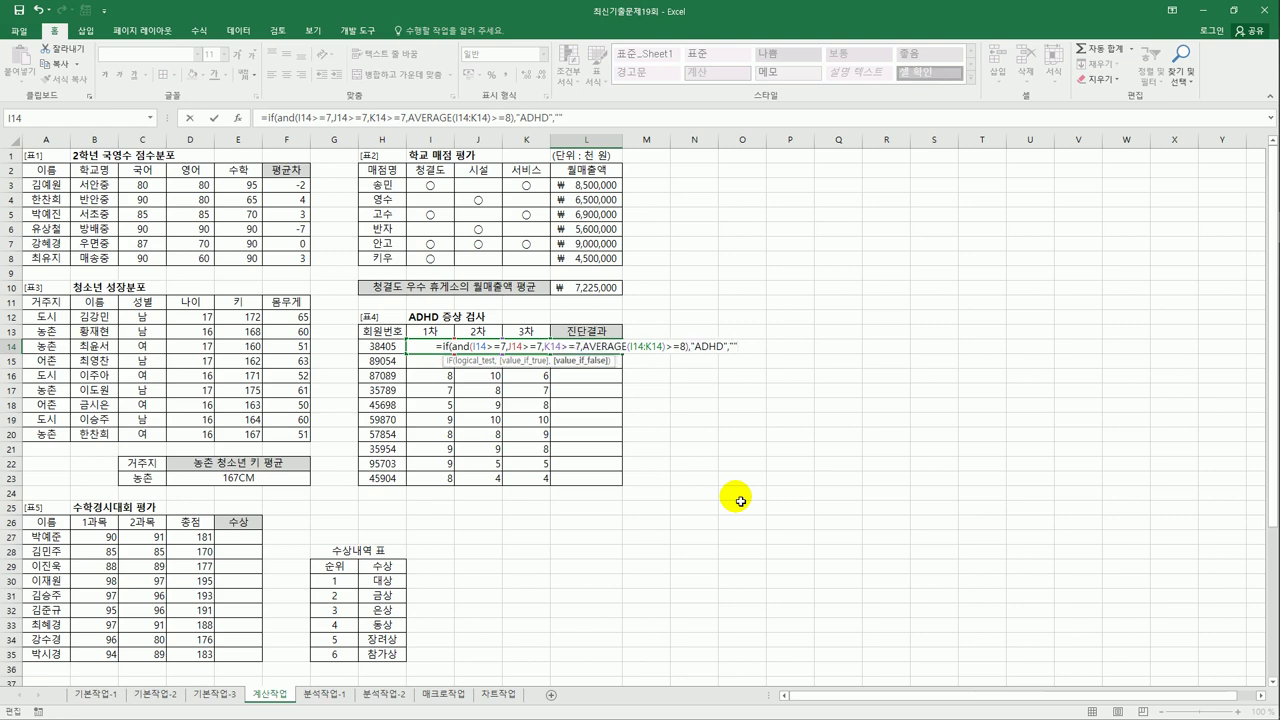
{"action": "type", "text": ")"}
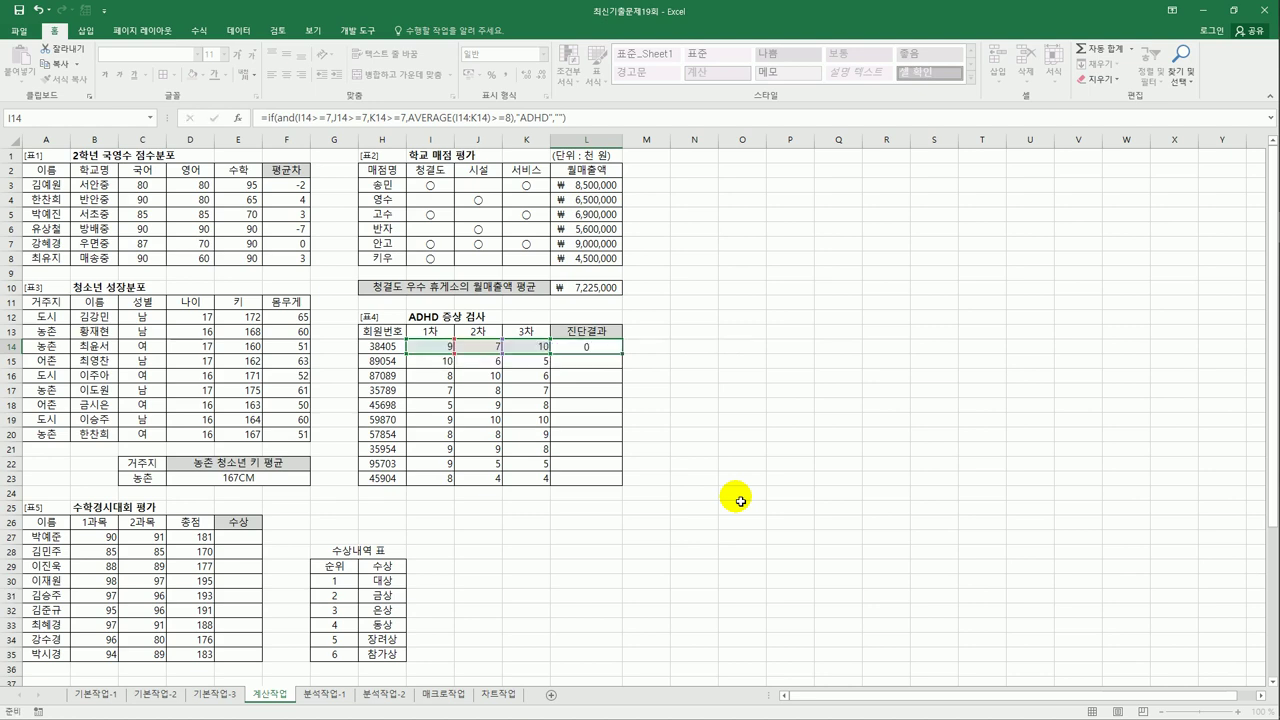
{"action": "key", "text": "ctrl+Return"}
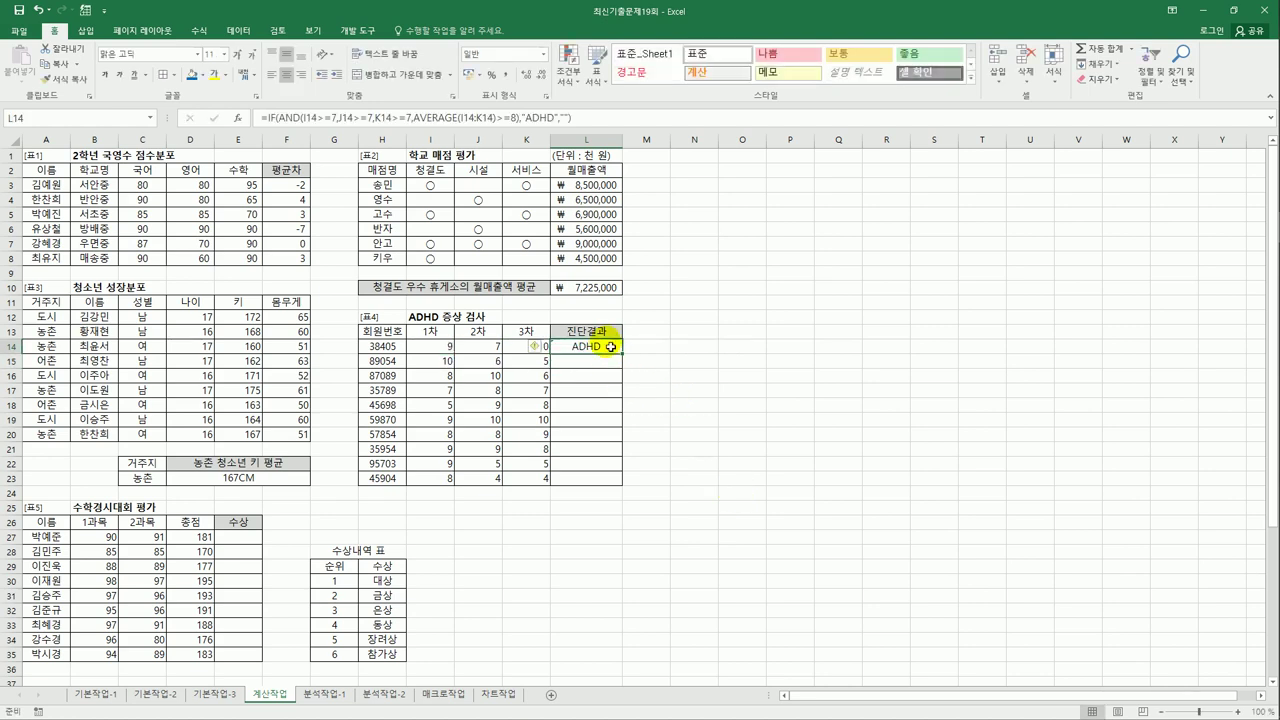
Copy the L14 formula down to L23 and ignore the error flagged on the filled range.
{"action": "left_click_drag", "start_coordinate": [623, 355], "coordinate": [625, 490]}
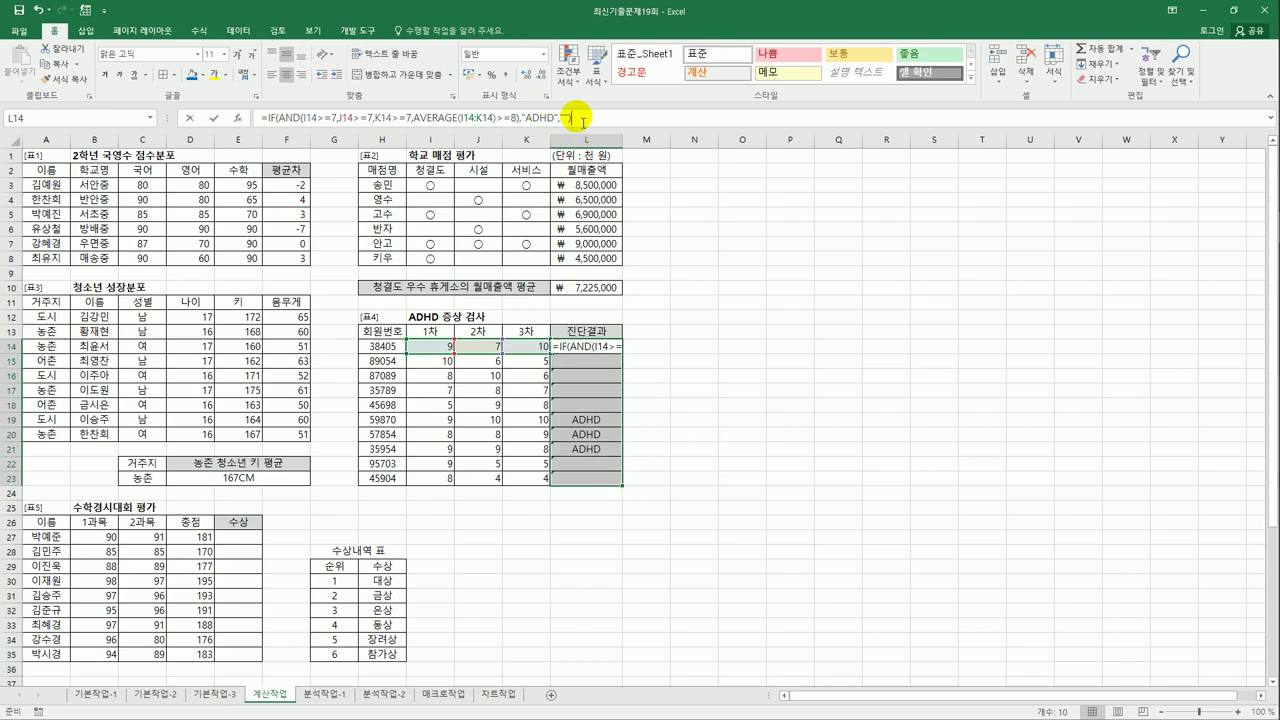
{"action": "left_click", "coordinate": [581, 119]}
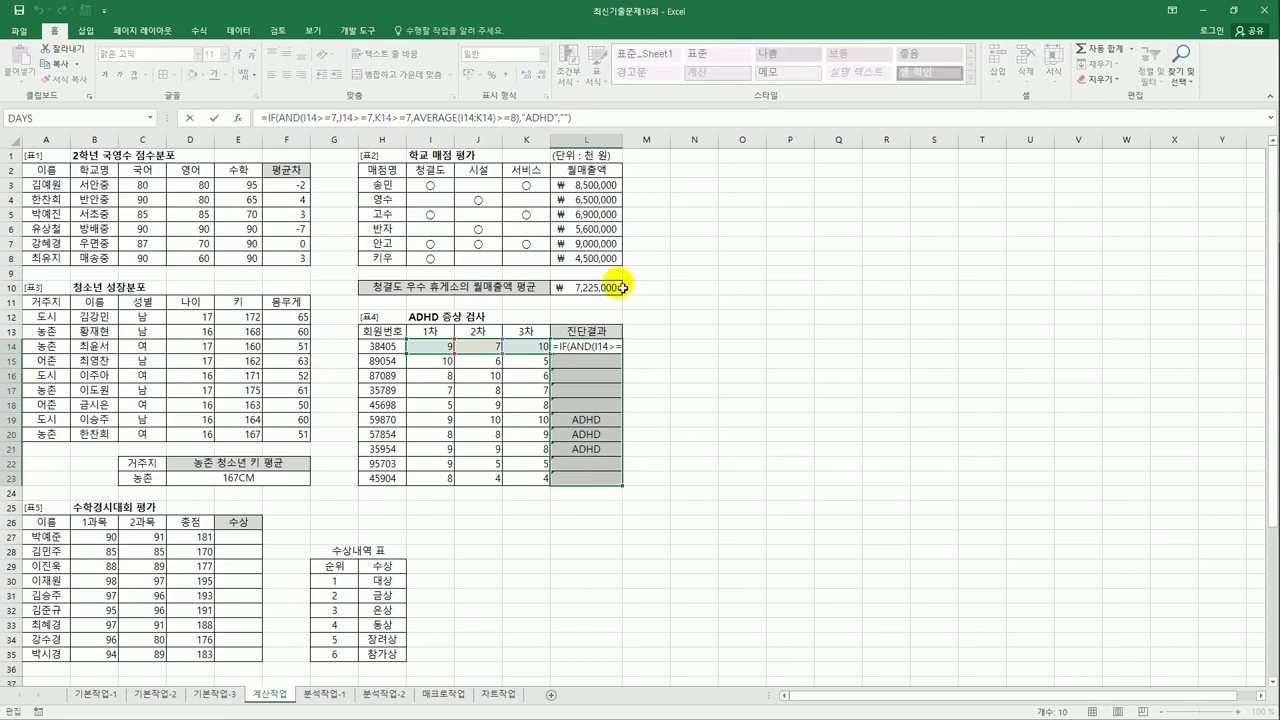
{"action": "key", "text": "Escape"}
{"action": "mouse_move", "coordinate": [546, 355]}
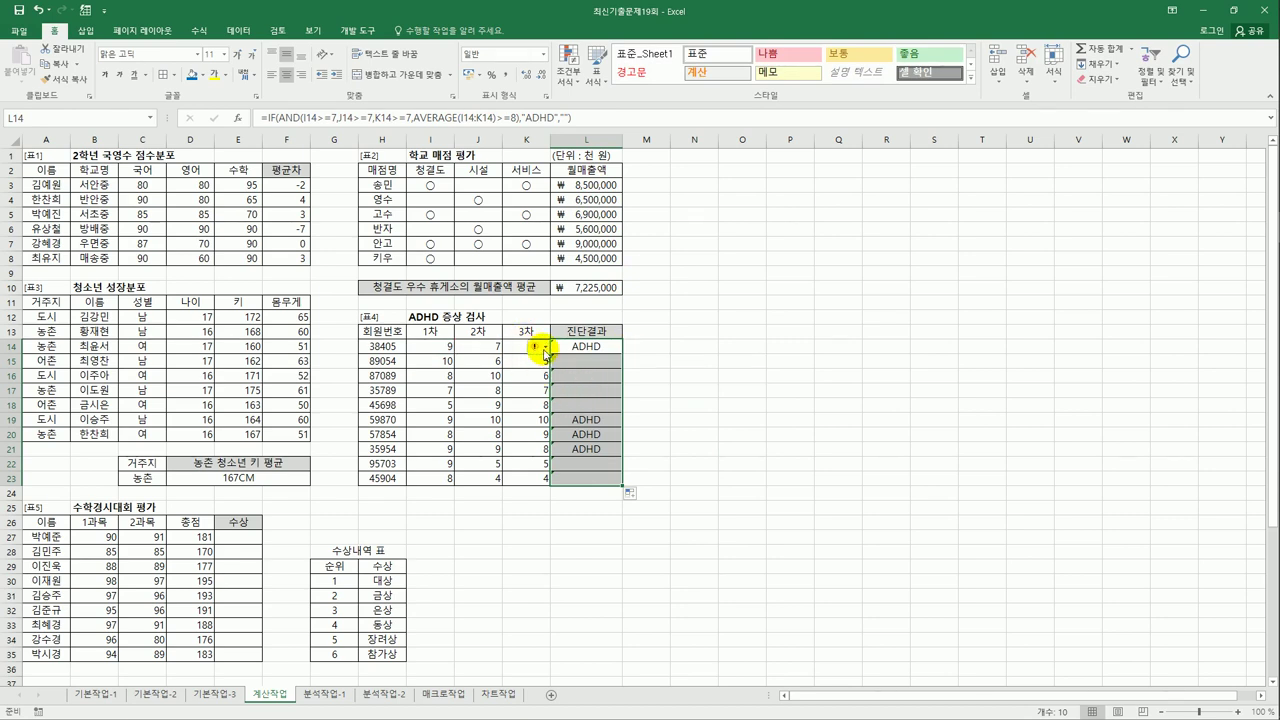
{"action": "left_click", "coordinate": [545, 347]}
{"action": "left_click", "coordinate": [572, 413]}
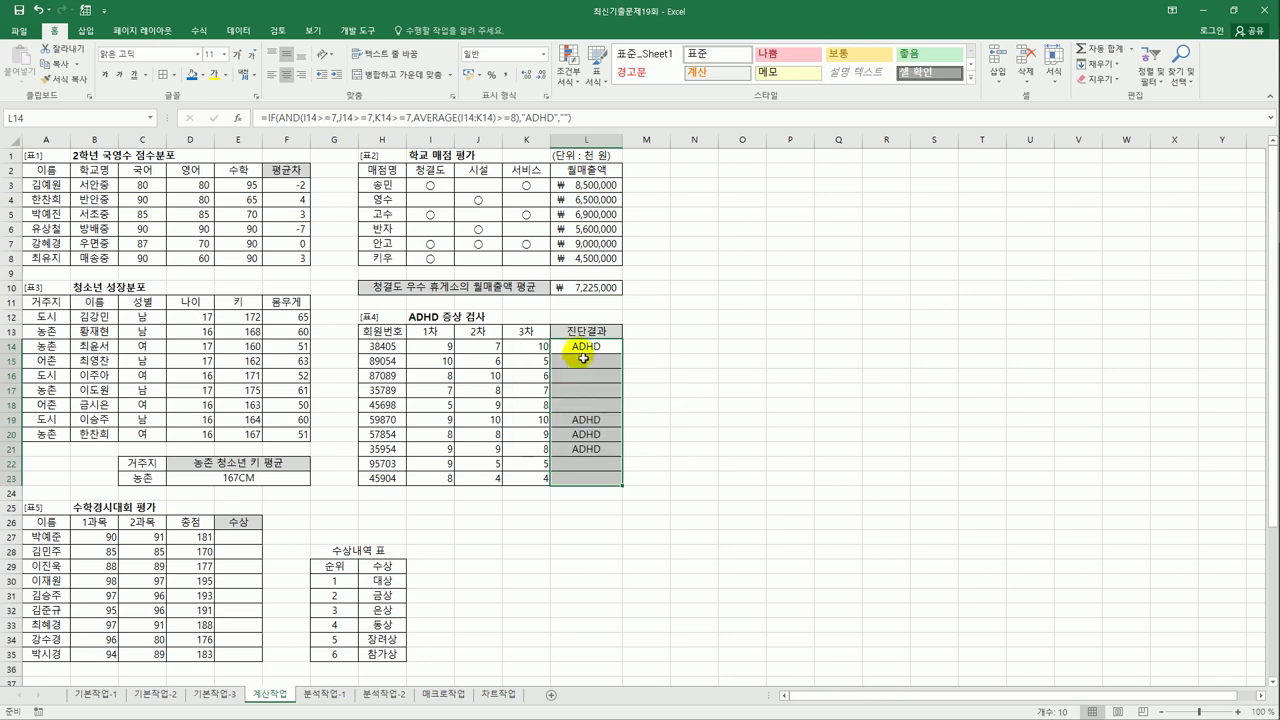
Review the IF formula in L14 and the 진단결과 results in L14:L23.
{"action": "left_click", "coordinate": [586, 349]}
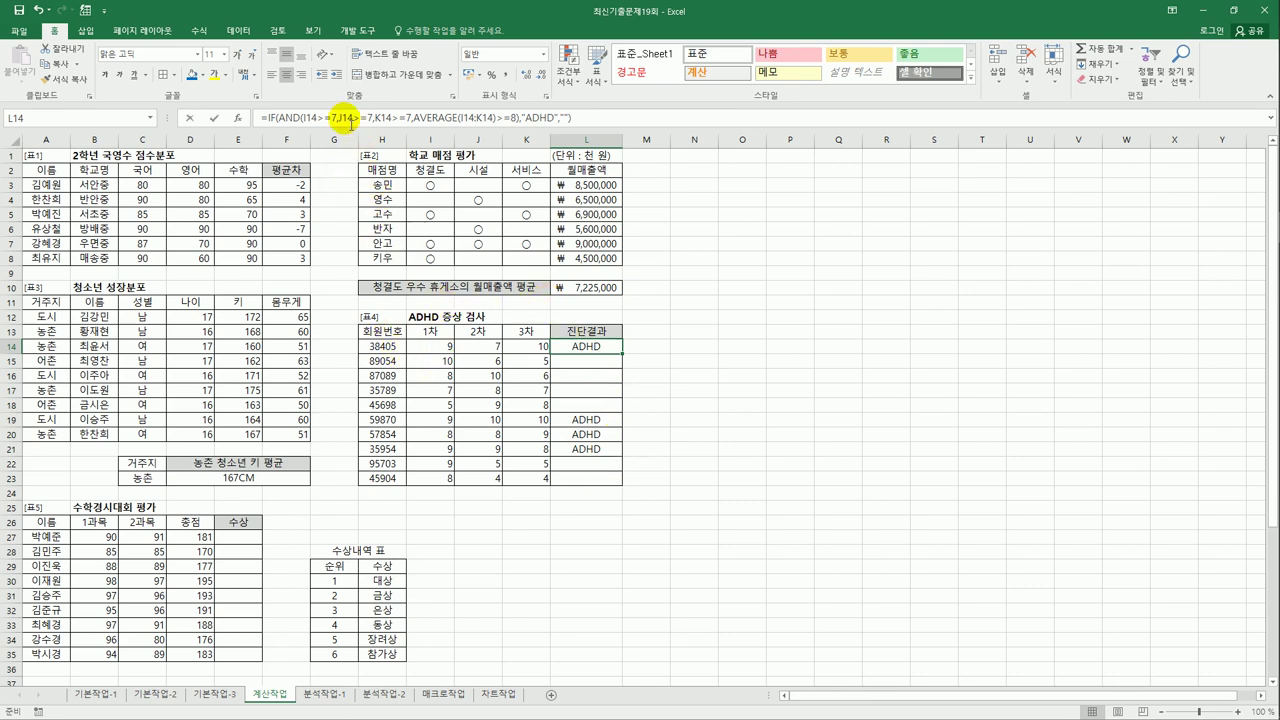
{"action": "left_click", "coordinate": [341, 118]}
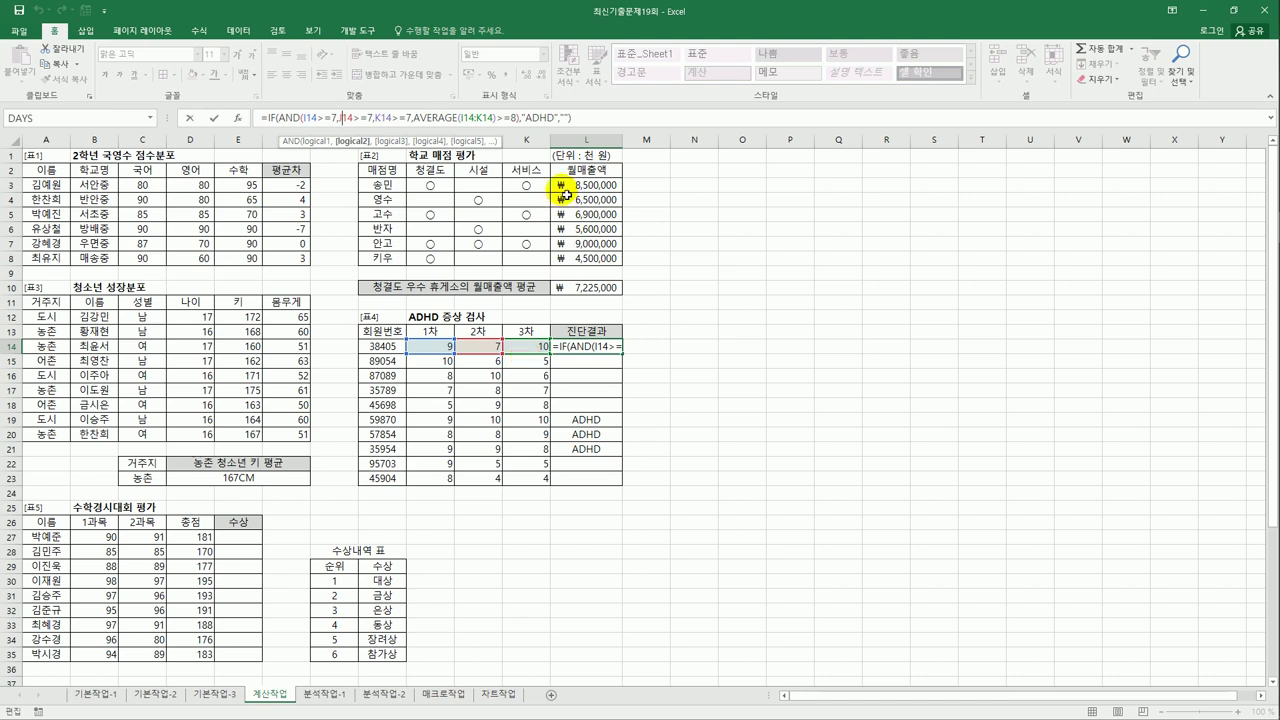
{"action": "key", "text": "ctrl+Return"}
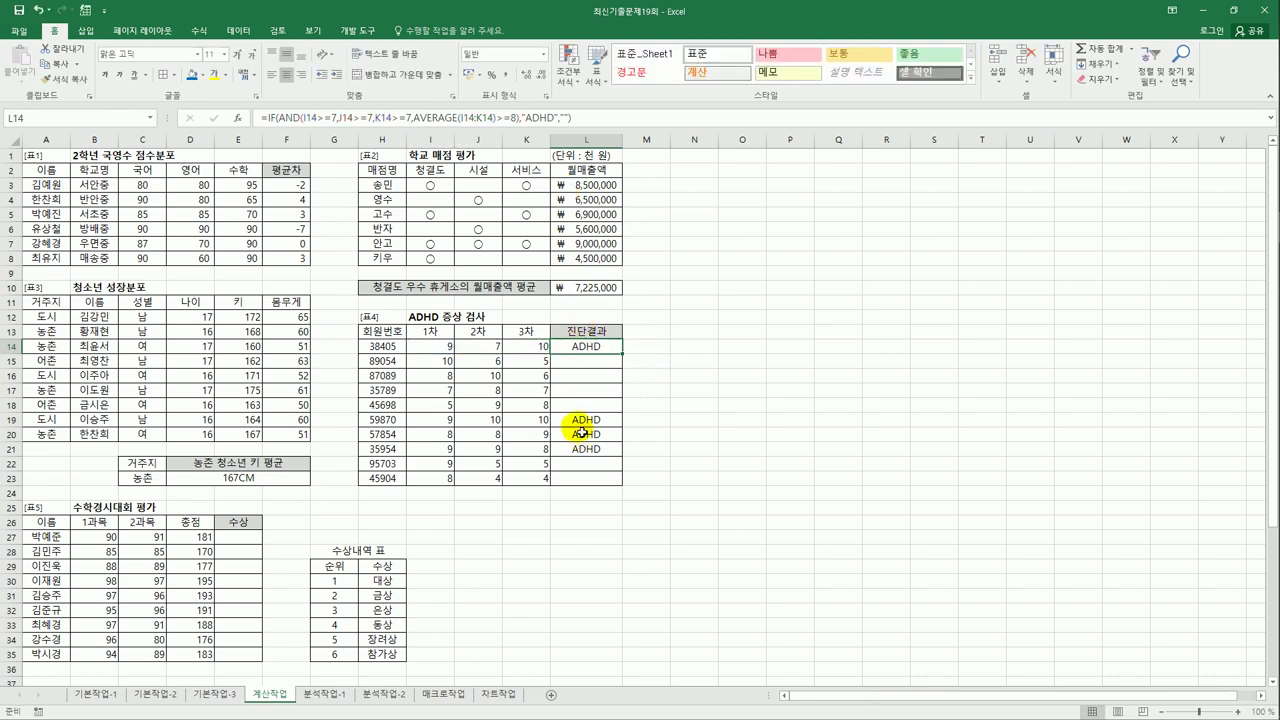
{"action": "left_click_drag", "start_coordinate": [581, 348], "coordinate": [597, 481]}
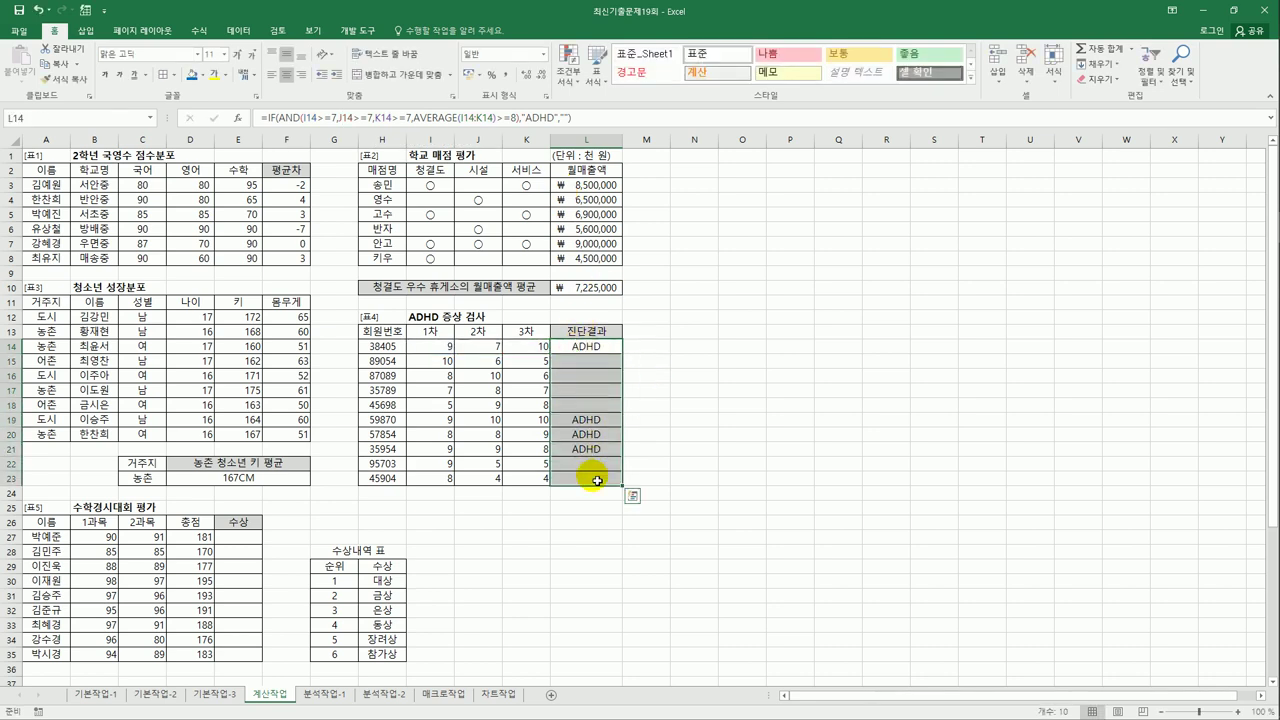
Start a RANK.EQ formula in the 수상 cell E27 with the 총점 value in D27 as its number.
{"action": "left_click", "coordinate": [246, 543]}
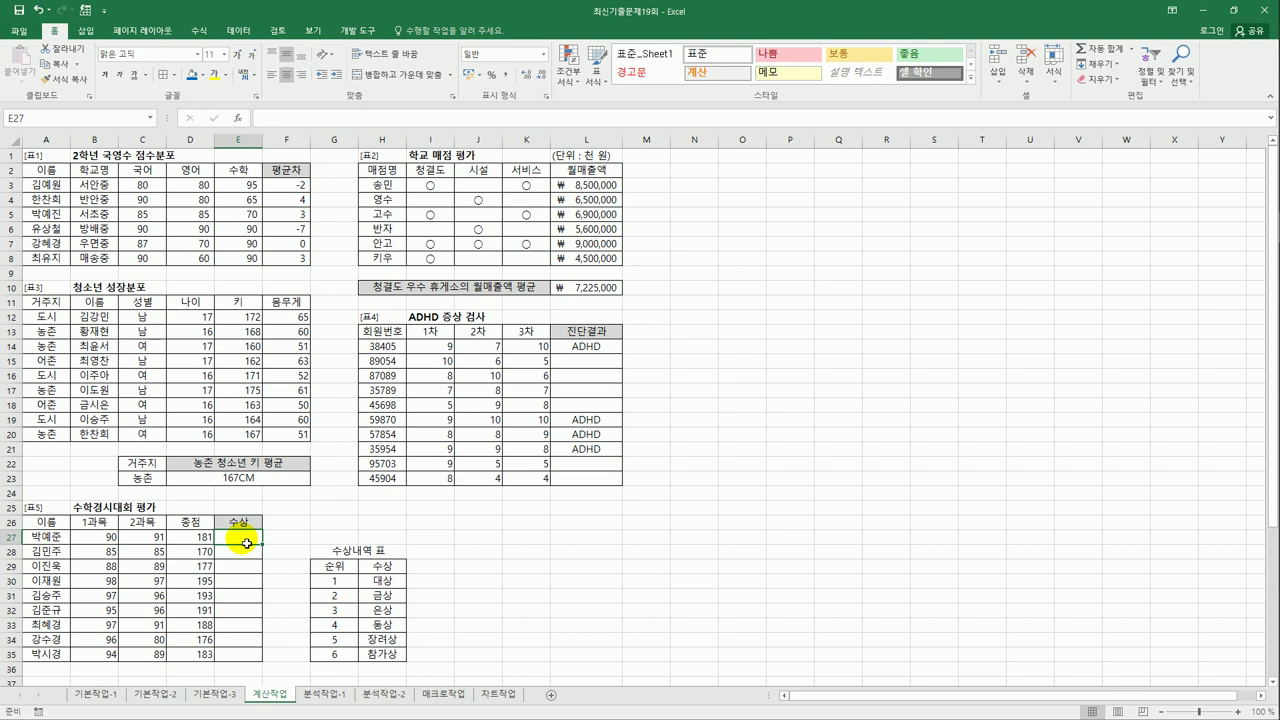
{"action": "type", "text": "=rank"}
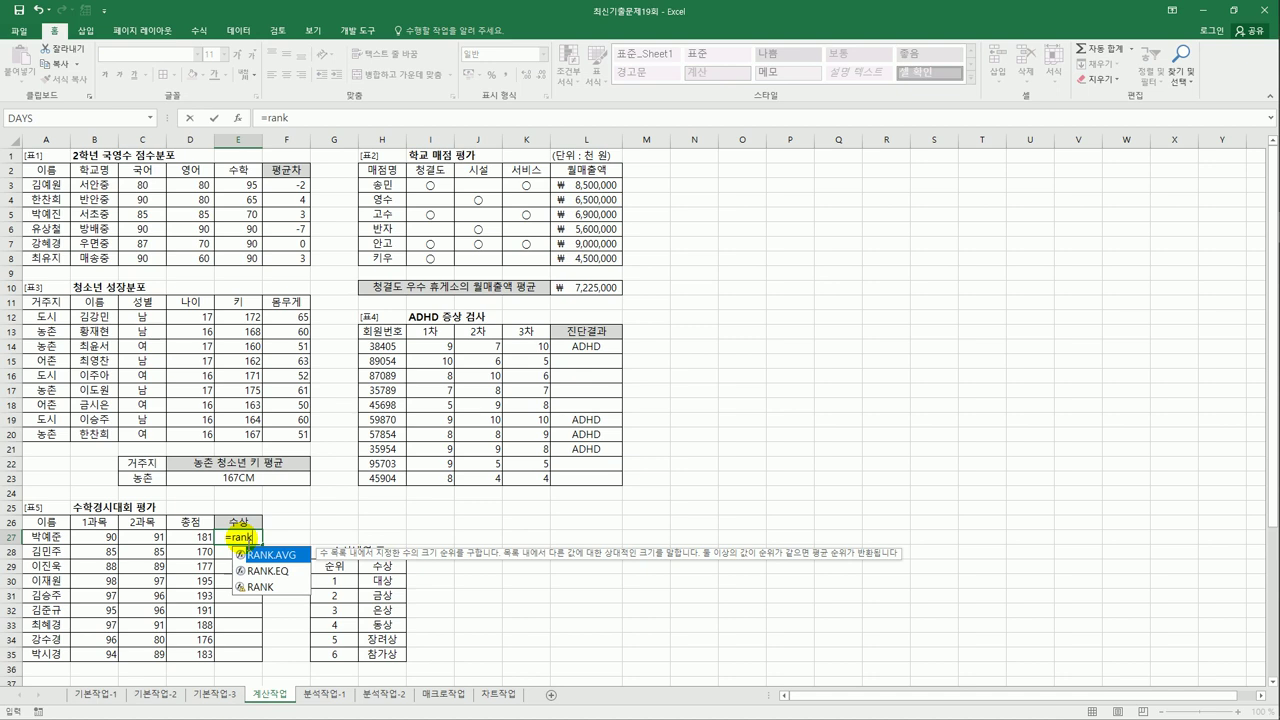
{"action": "type", "text": "."}
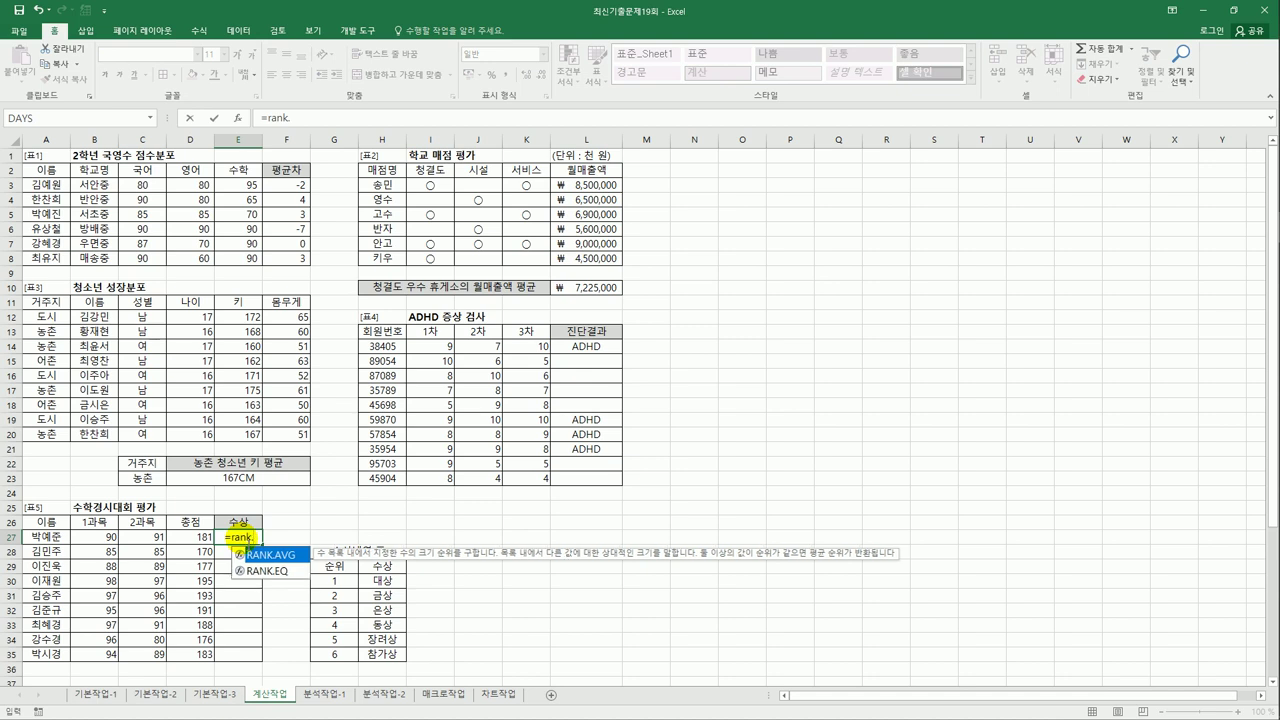
{"action": "double_click", "coordinate": [258, 572]}
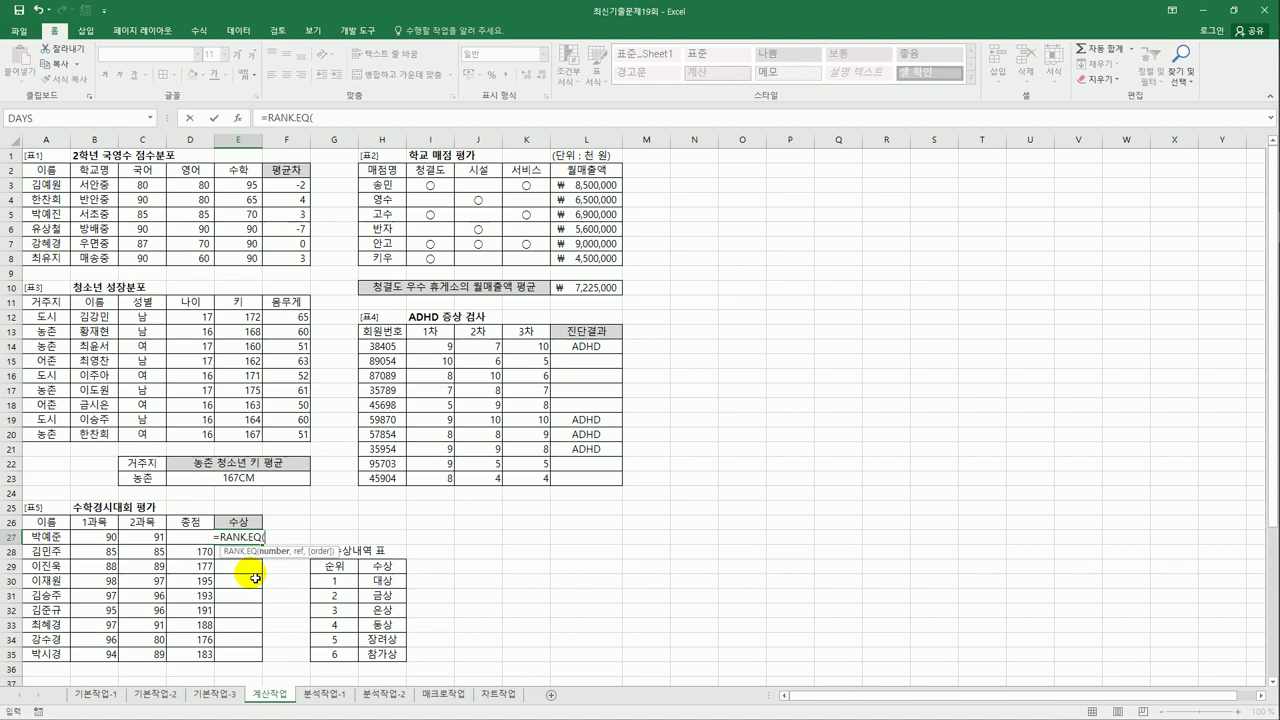
{"action": "left_click", "coordinate": [205, 537]}
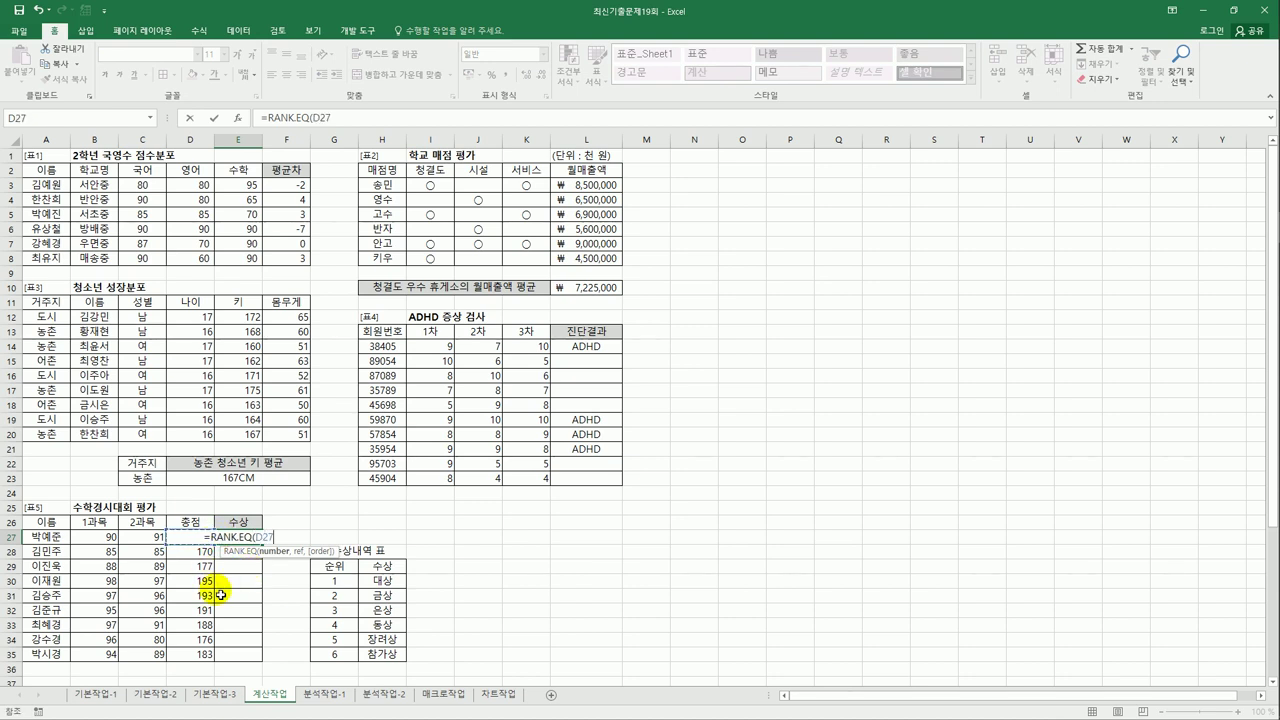
{"action": "type", "text": ","}
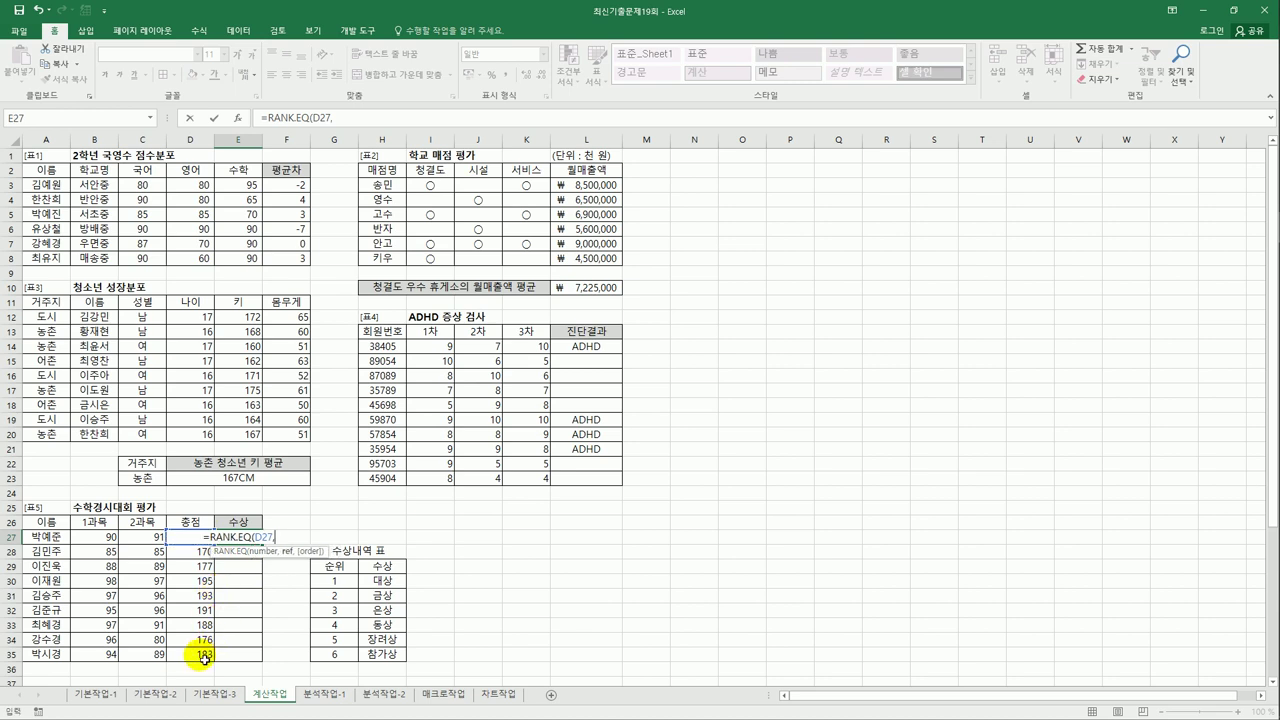
Complete the E27 RANK.EQ formula with the absolute range $D$27:$D$35 and descending order (0).
{"action": "left_click", "coordinate": [202, 654]}
{"action": "left_click_drag", "start_coordinate": [204, 655], "coordinate": [200, 537]}
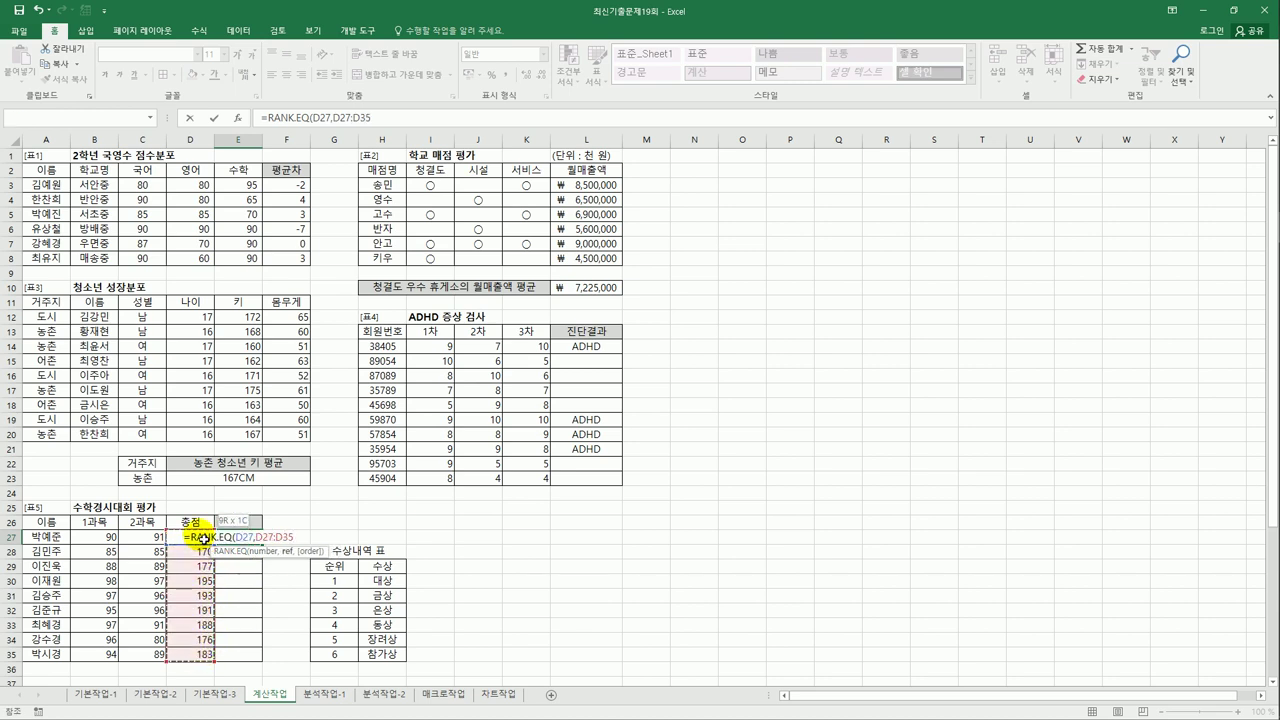
{"action": "key", "text": "F4"}
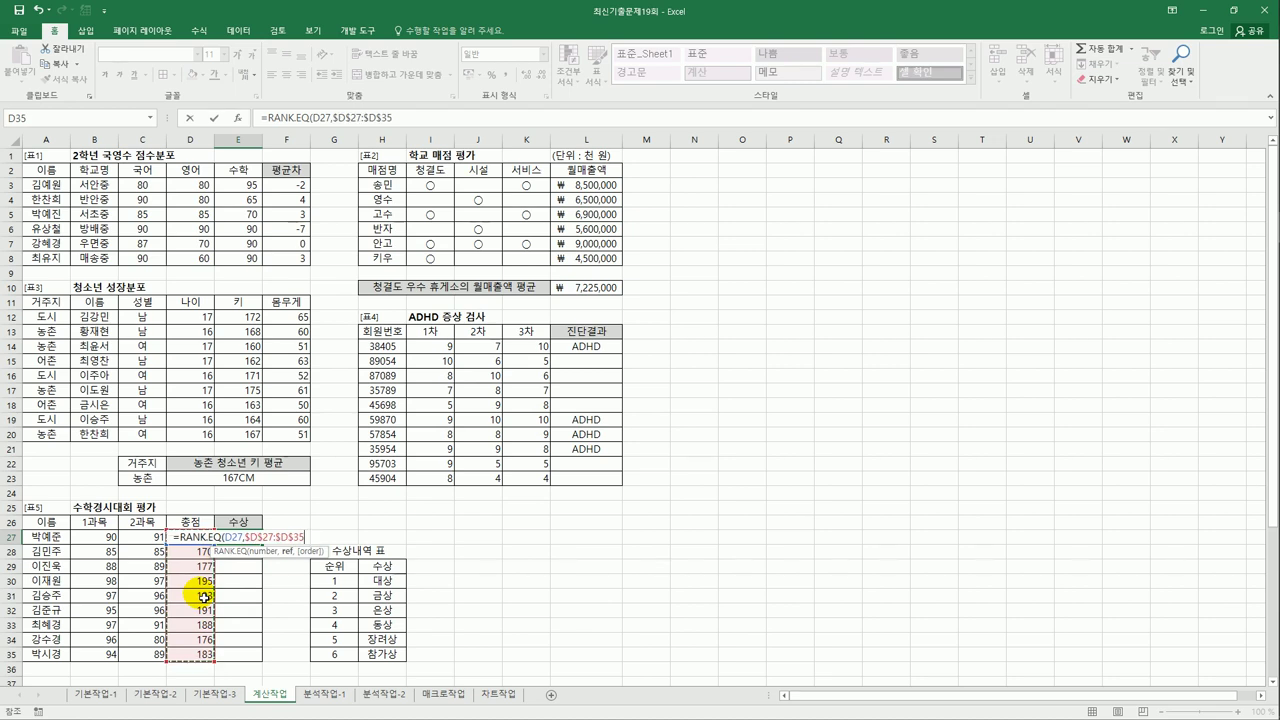
{"action": "type", "text": ","}
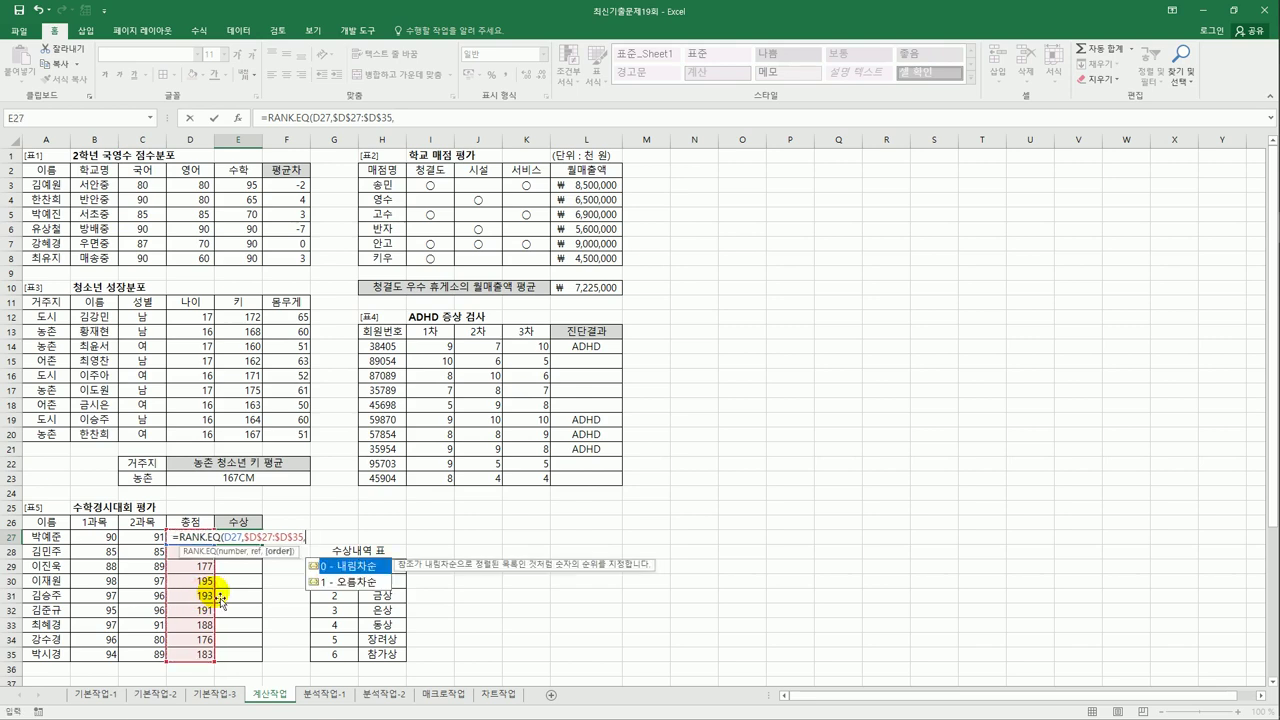
{"action": "double_click", "coordinate": [354, 567]}
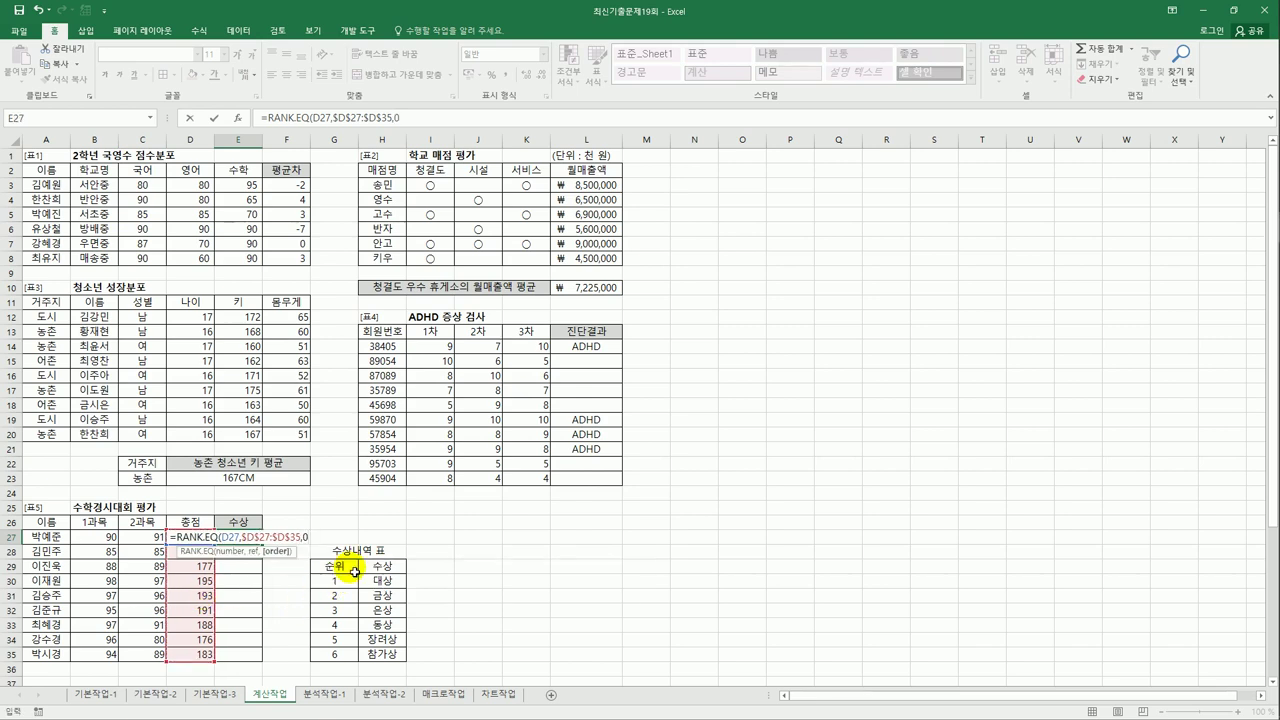
{"action": "type", "text": ")"}
{"action": "key", "text": "Return"}
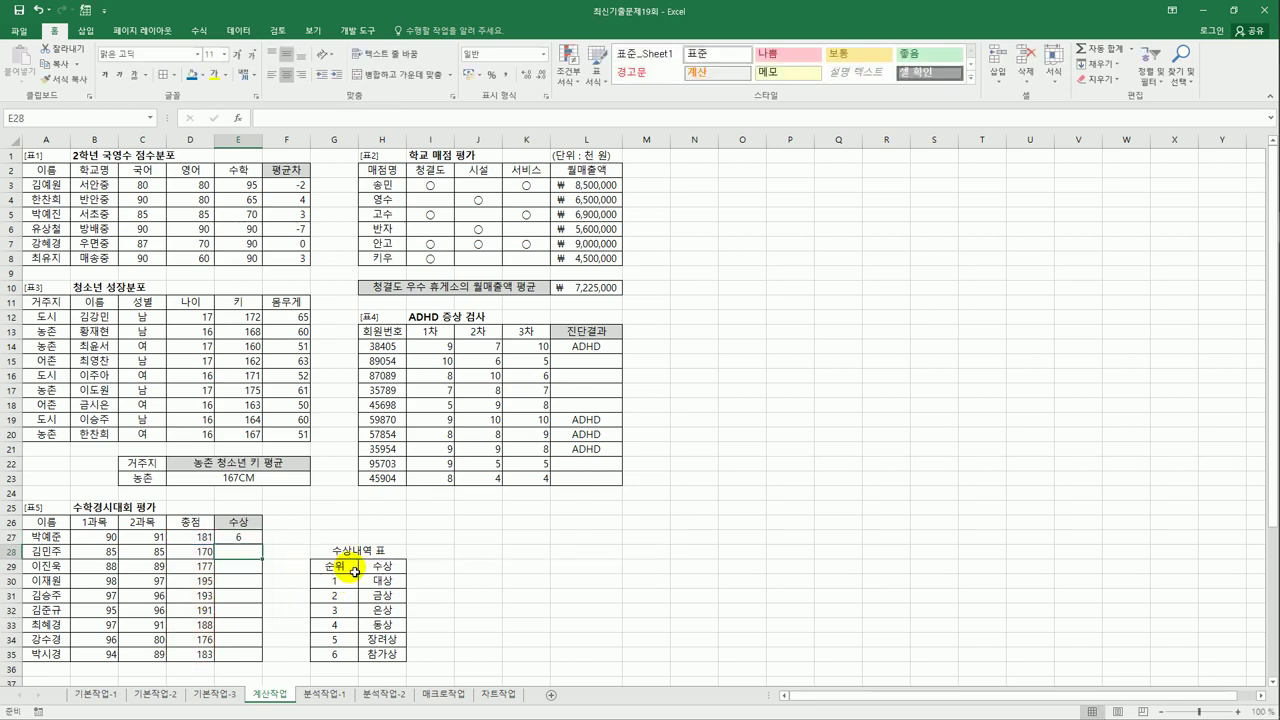
Copy the E27 rank formula down the 수상 column to E35.
{"action": "left_click", "coordinate": [248, 537]}
{"action": "left_click_drag", "start_coordinate": [263, 545], "coordinate": [266, 654]}
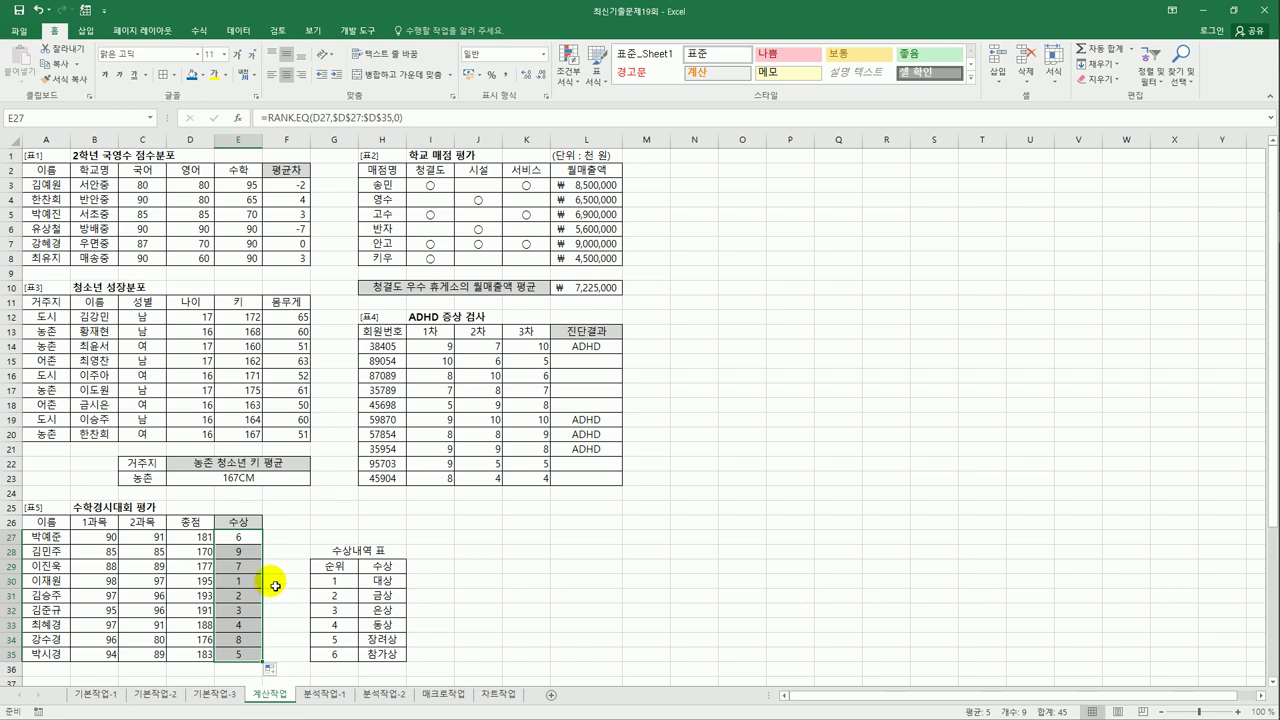
{"action": "key", "text": "shift+Up"}
{"action": "key", "text": "shift+Up"}
{"action": "key", "text": "shift+Up"}
{"action": "key", "text": "shift+Up"}
{"action": "key", "text": "shift+Up"}
{"action": "key", "text": "shift+Up"}
{"action": "key", "text": "shift+Up"}
{"action": "key", "text": "shift+Up"}
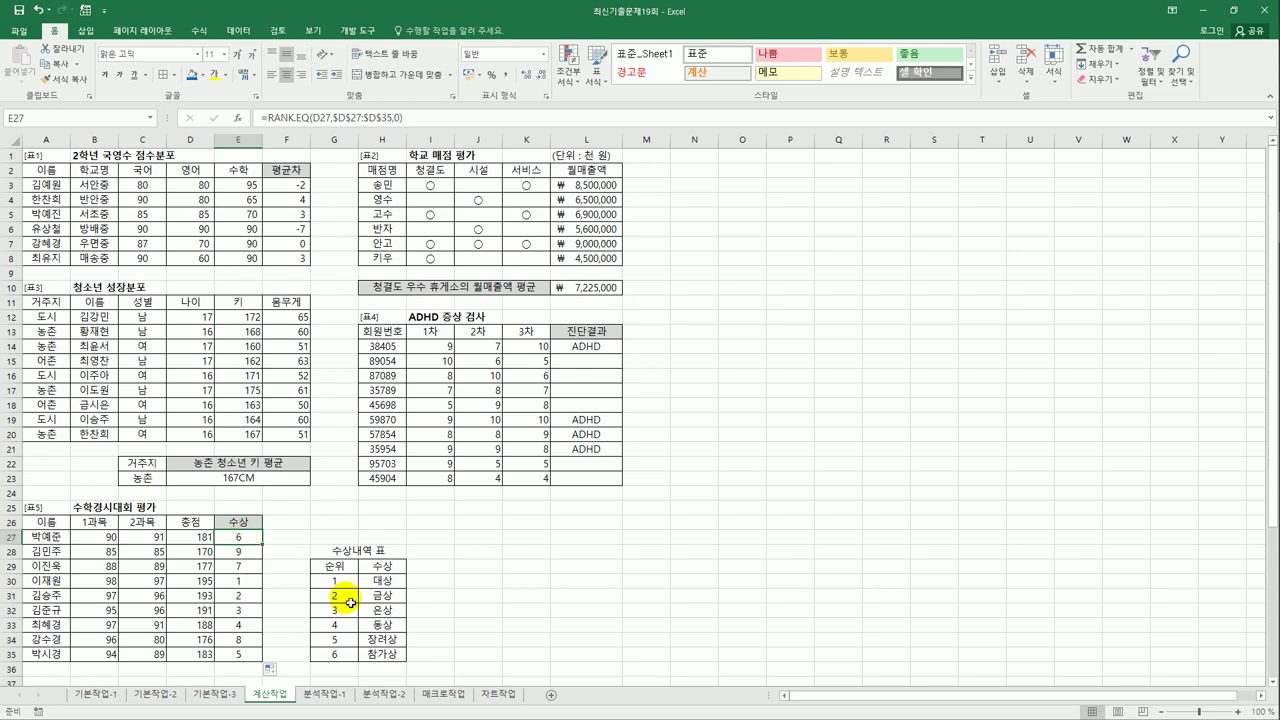
Wrap the RANK.EQ formula in E27 in a VLOOKUP function so the rank serves as its lookup value.
{"action": "left_click_drag", "start_coordinate": [335, 567], "coordinate": [385, 662]}
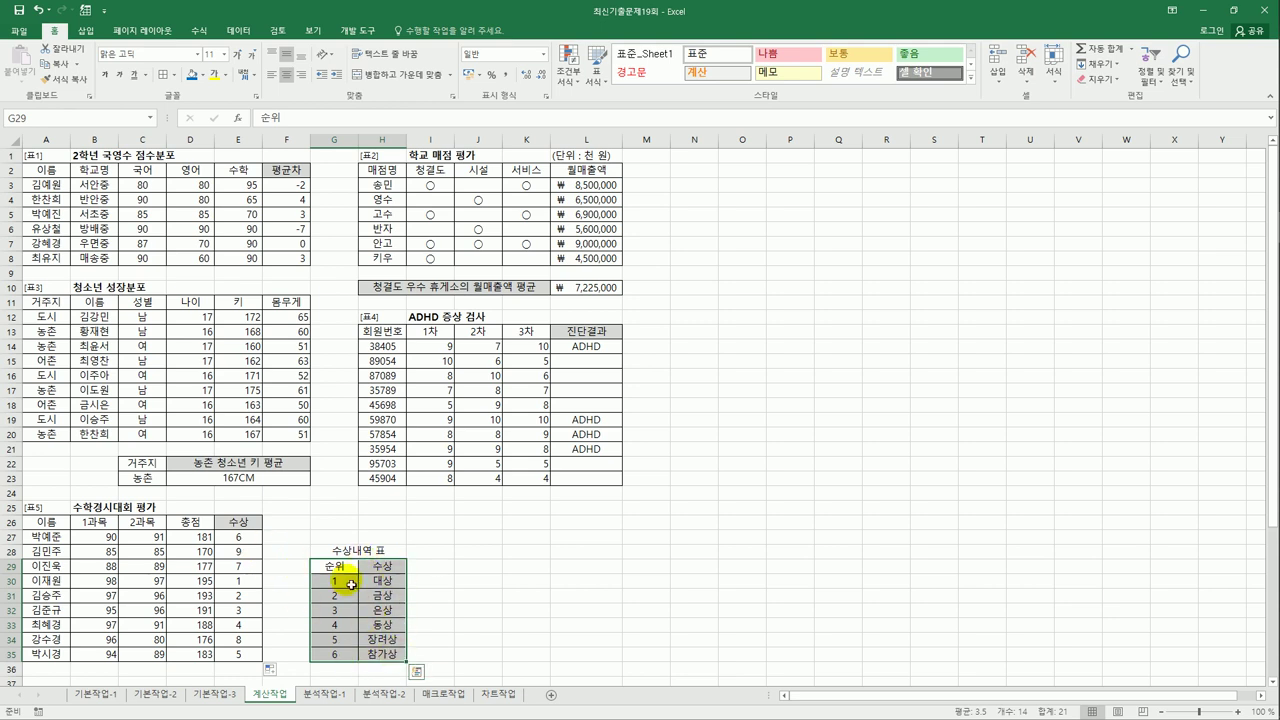
{"action": "left_click", "coordinate": [250, 538]}
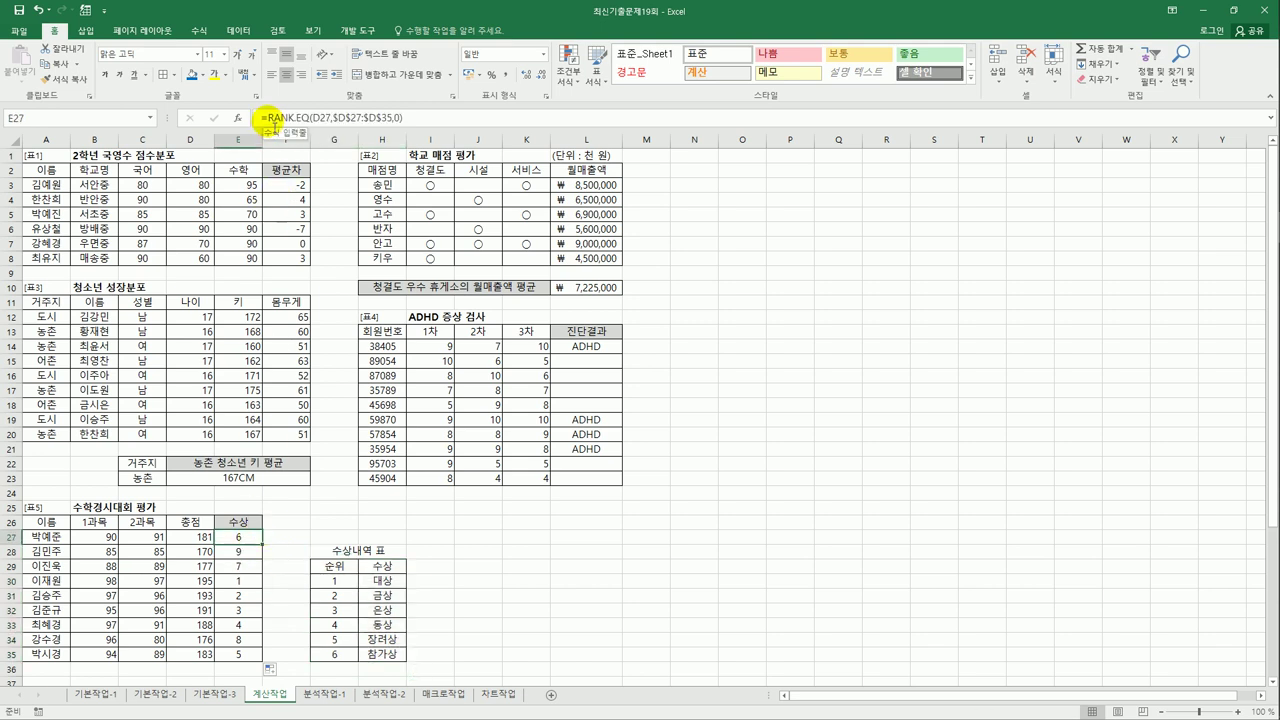
{"action": "left_click", "coordinate": [273, 120]}
{"action": "type", "text": "VLOOKUP("}
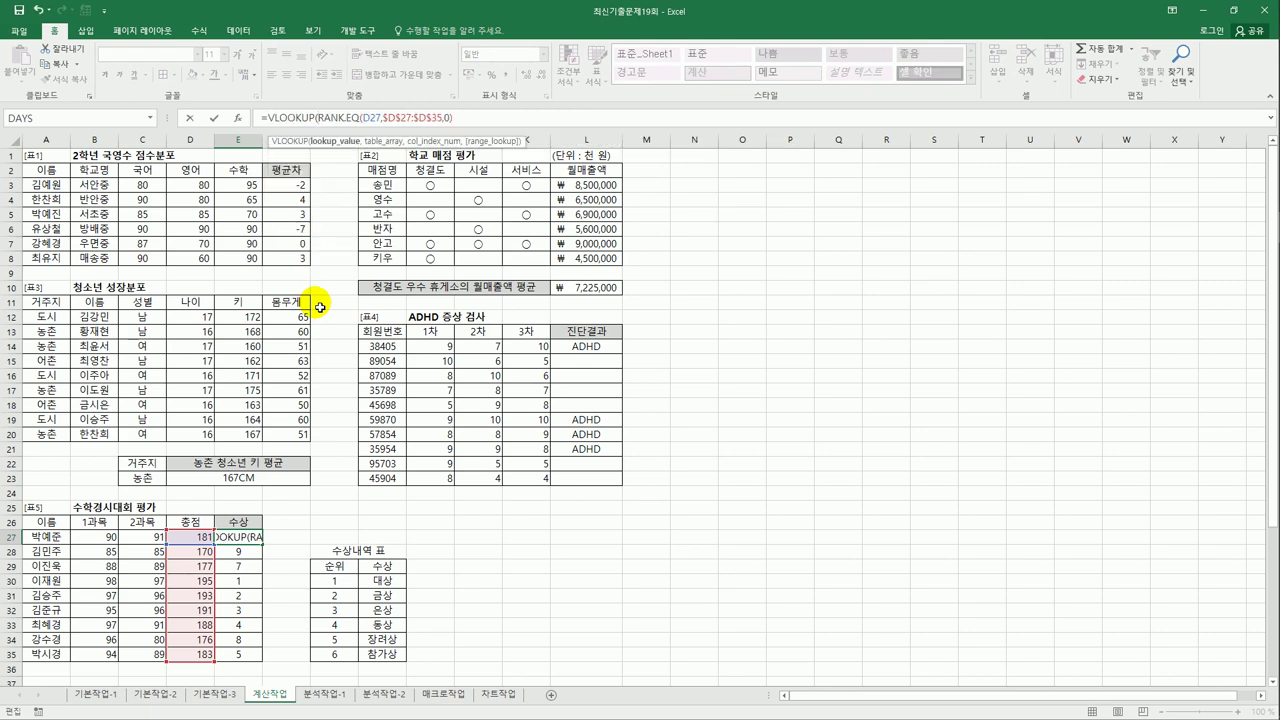
{"action": "left_click", "coordinate": [466, 121]}
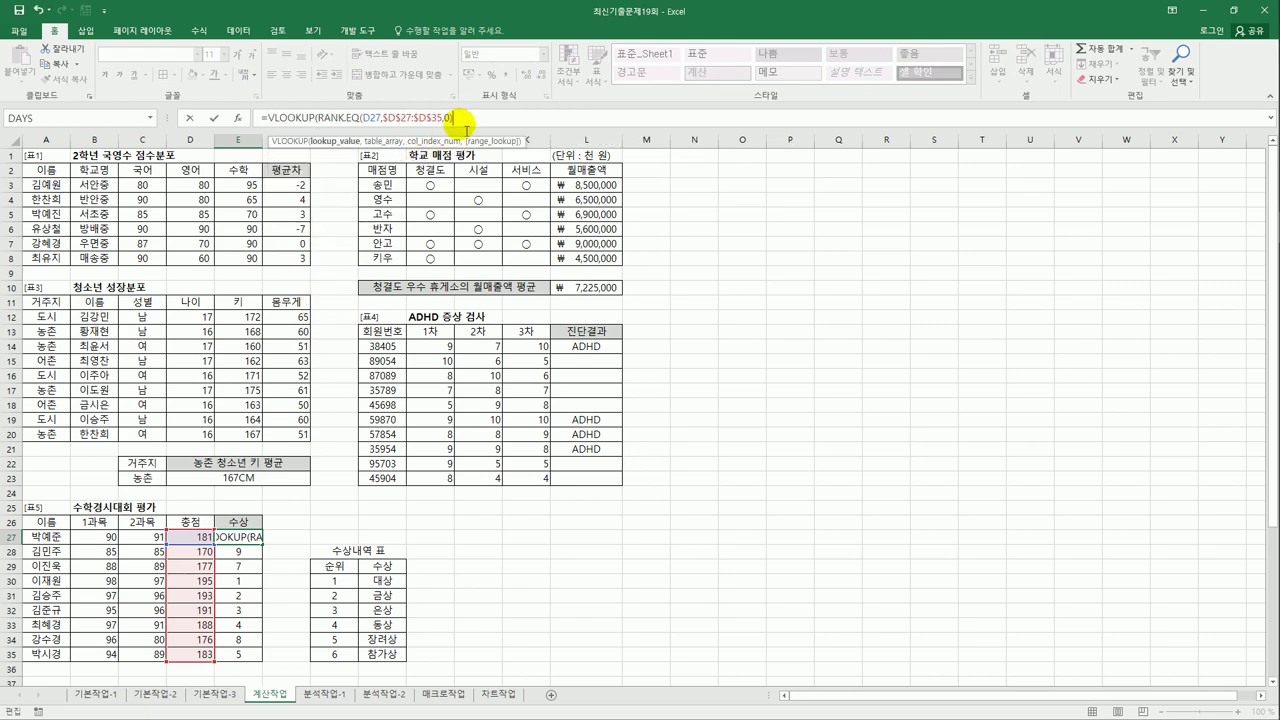
{"action": "type", "text": ","}
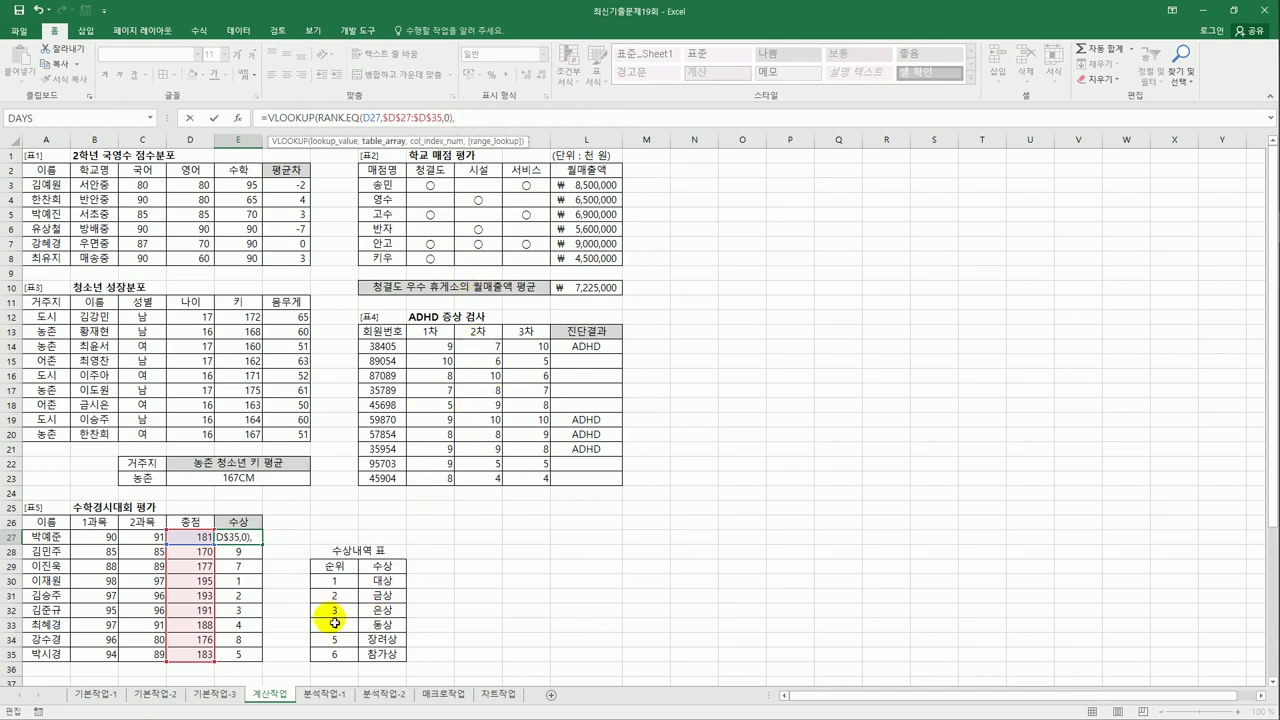
Complete the E27 VLOOKUP with the absolute table range $G$30:$H$35 and column 2, and copy it down the 수상 column to E35.
{"action": "left_click_drag", "start_coordinate": [340, 586], "coordinate": [366, 662]}
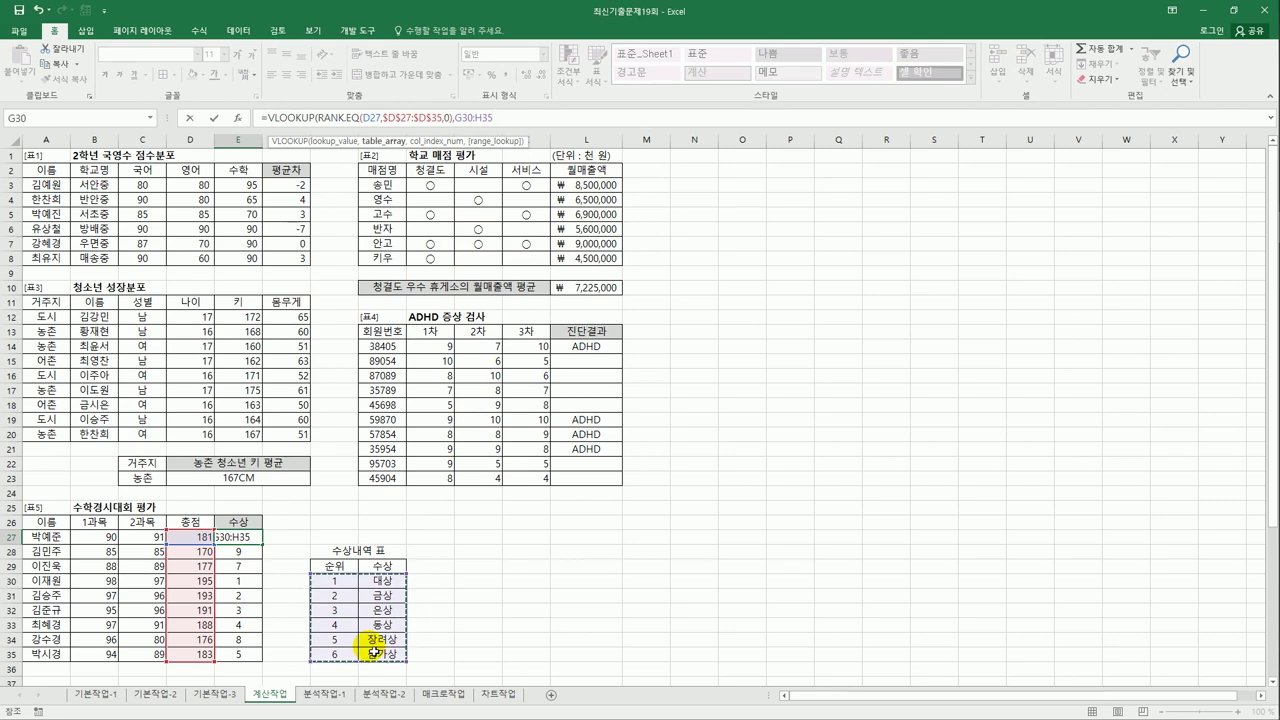
{"action": "key", "text": "F4"}
{"action": "type", "text": ","}
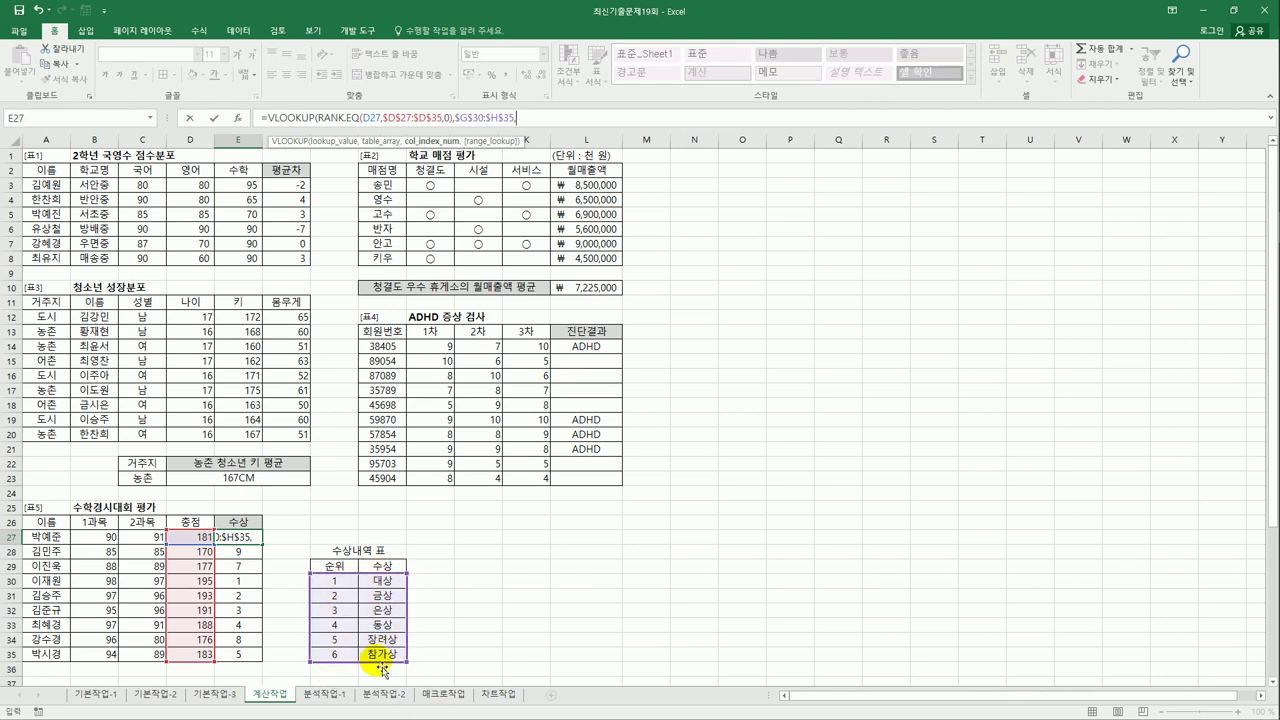
{"action": "type", "text": "2"}
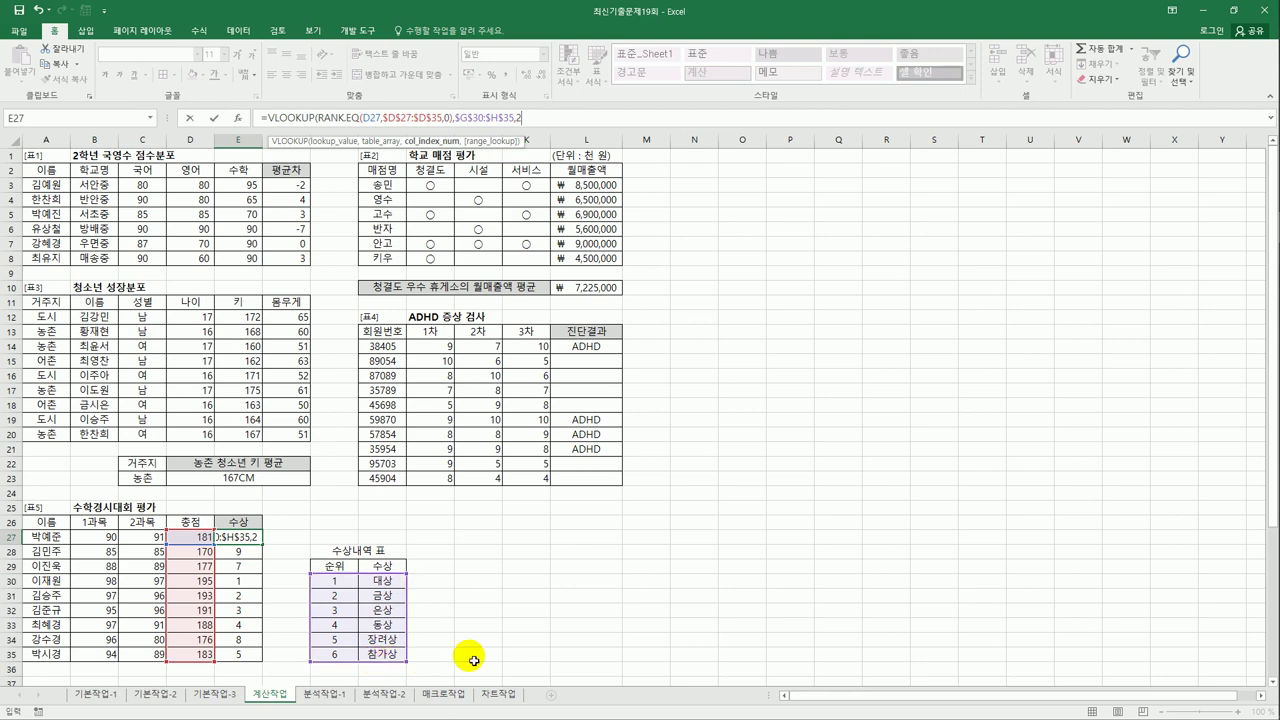
{"action": "key", "text": "Return"}
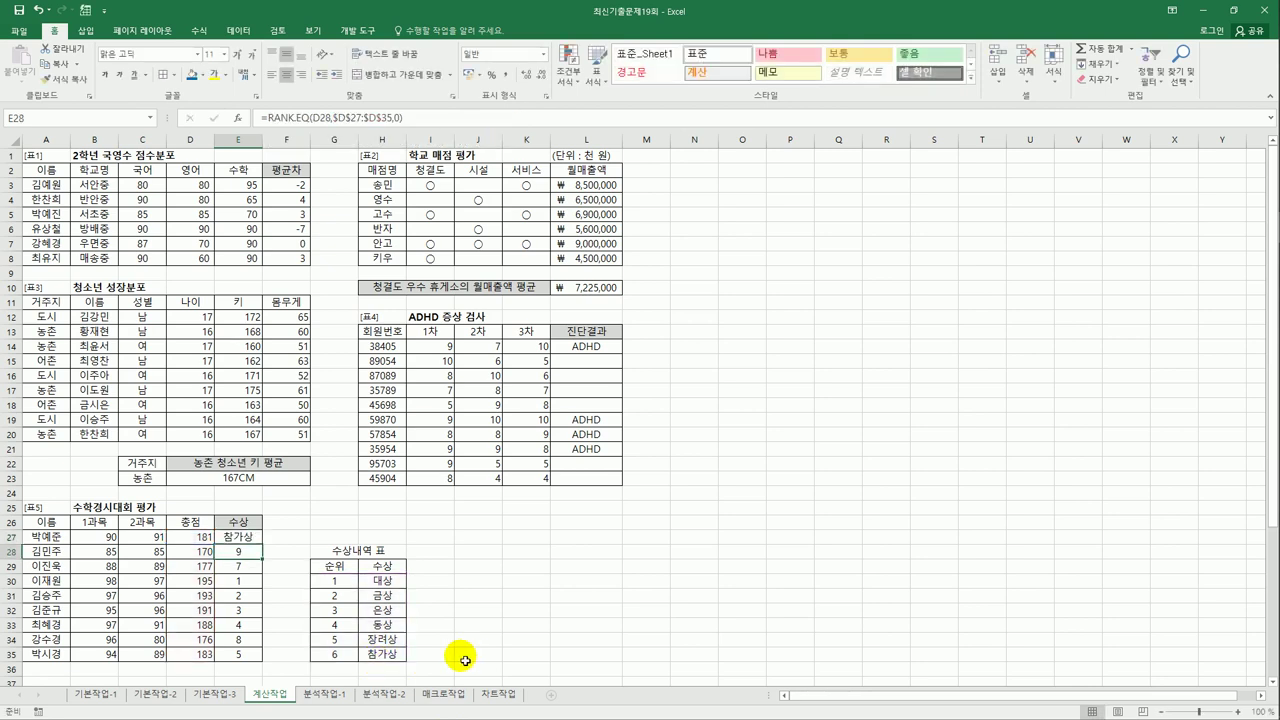
{"action": "left_click", "coordinate": [238, 536]}
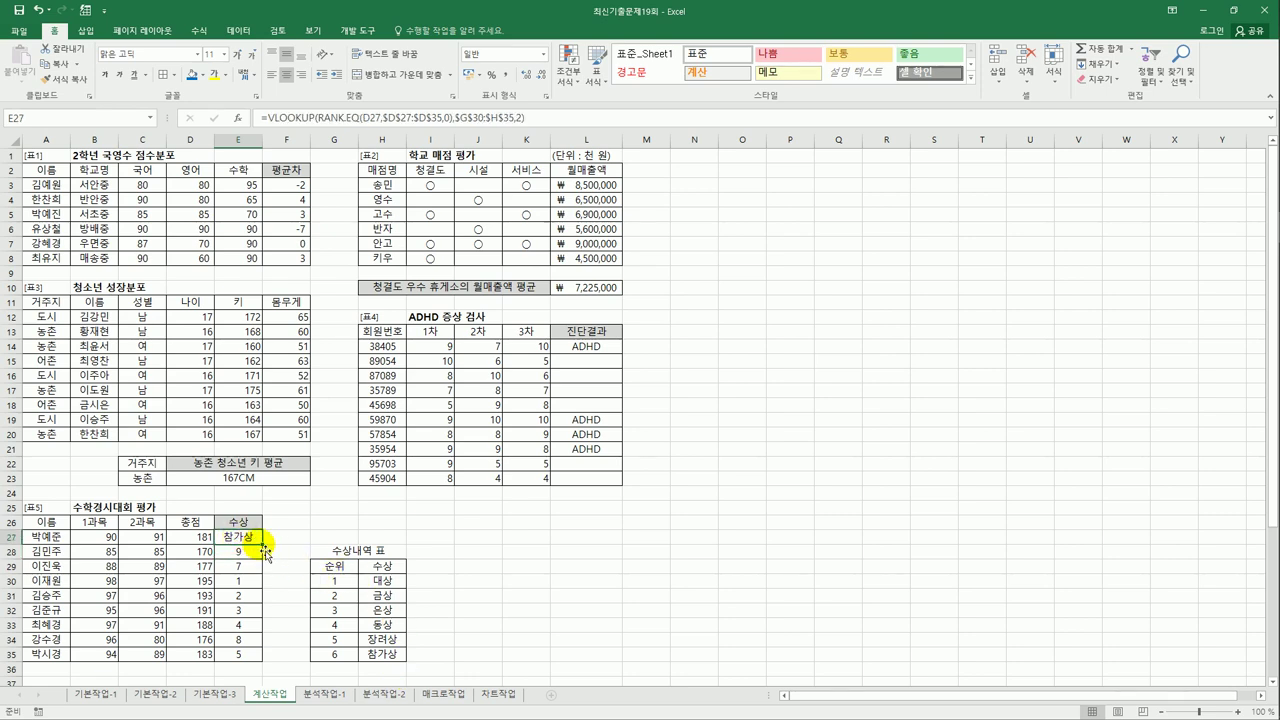
{"action": "left_click_drag", "start_coordinate": [265, 550], "coordinate": [268, 663]}
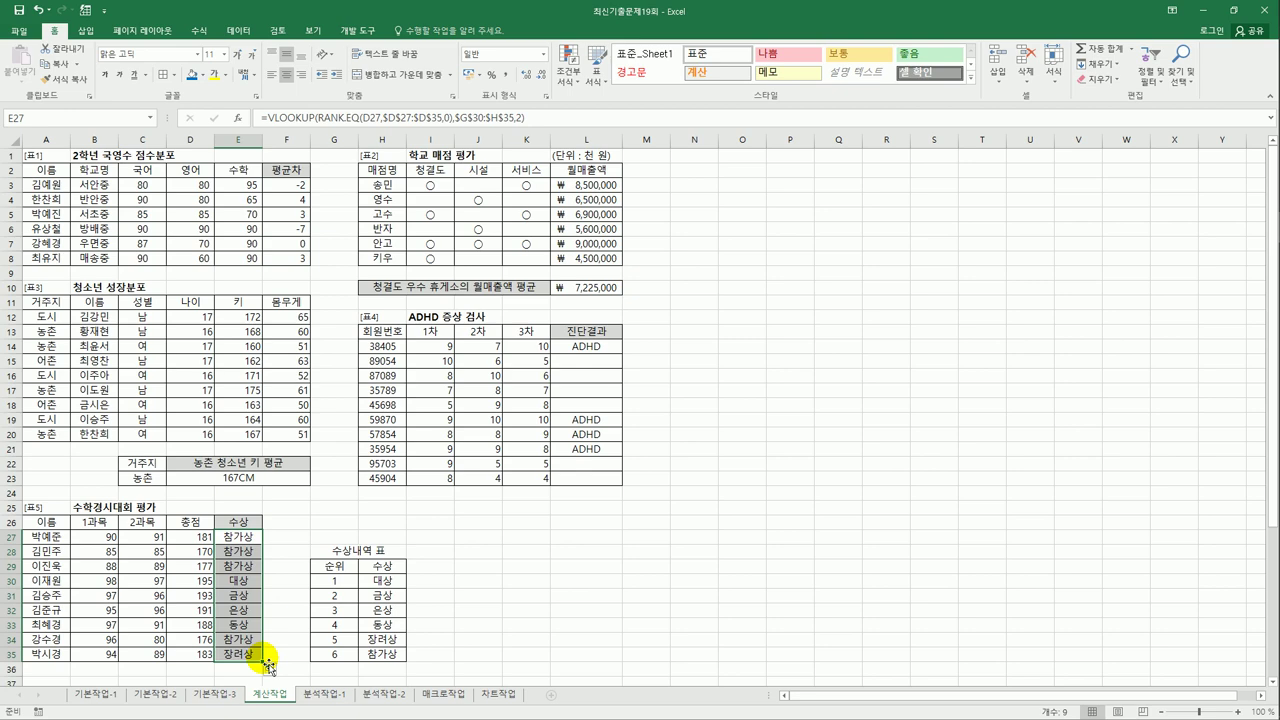
On the 분석작업-1 sheet, create a pivot table from the salary table A2:H12, placed at A18 of the same sheet.
{"action": "left_click", "coordinate": [323, 693]}
{"action": "left_click", "coordinate": [350, 620]}
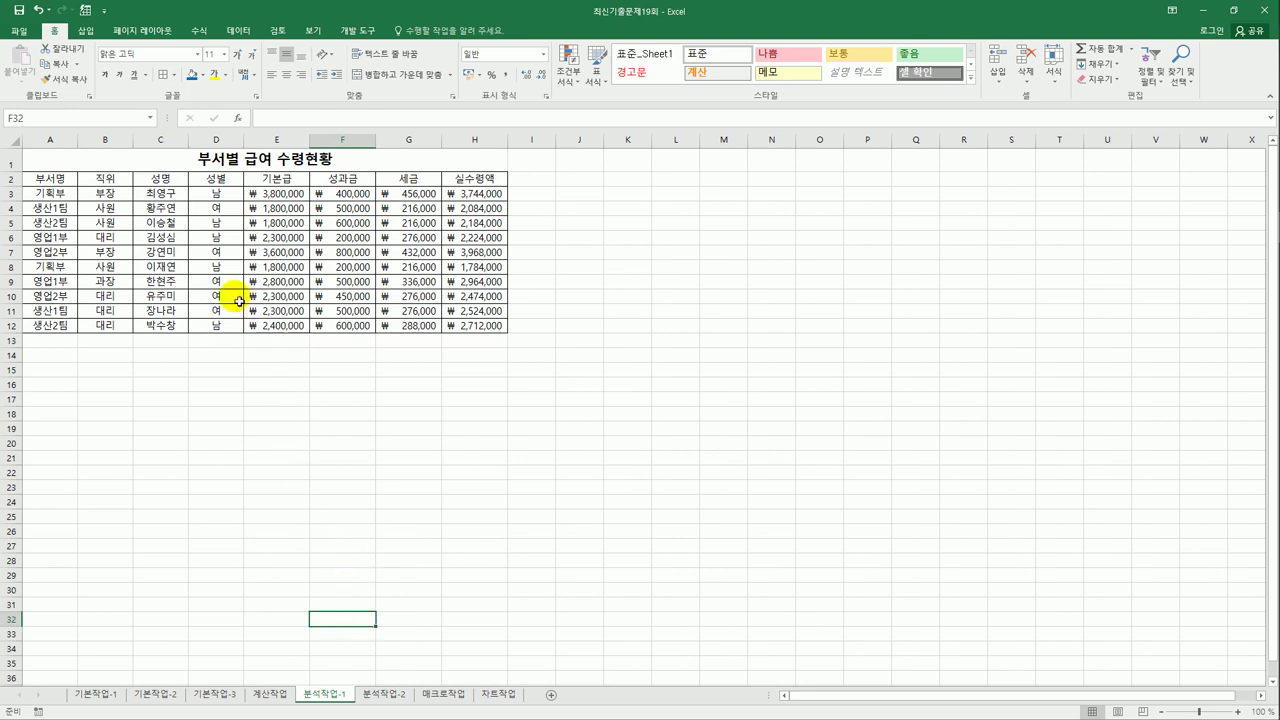
{"action": "left_click_drag", "start_coordinate": [76, 181], "coordinate": [466, 323]}
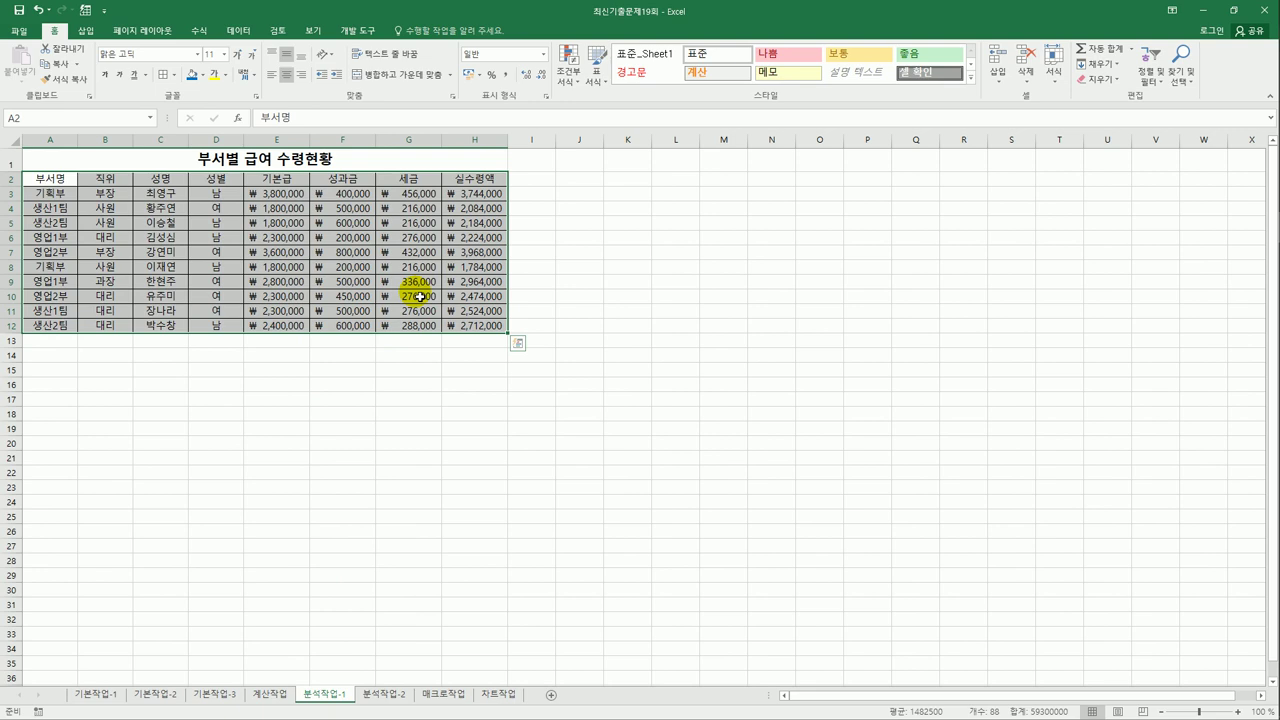
{"action": "left_click", "coordinate": [87, 31]}
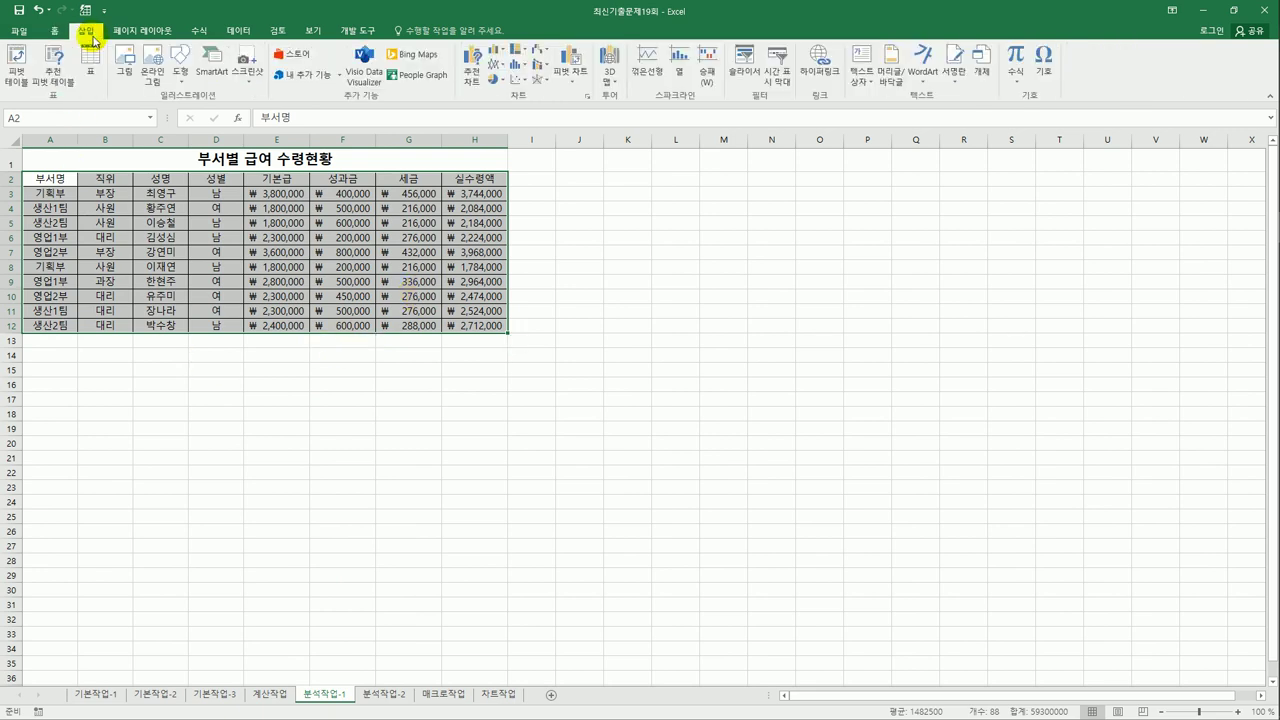
{"action": "left_click", "coordinate": [16, 74]}
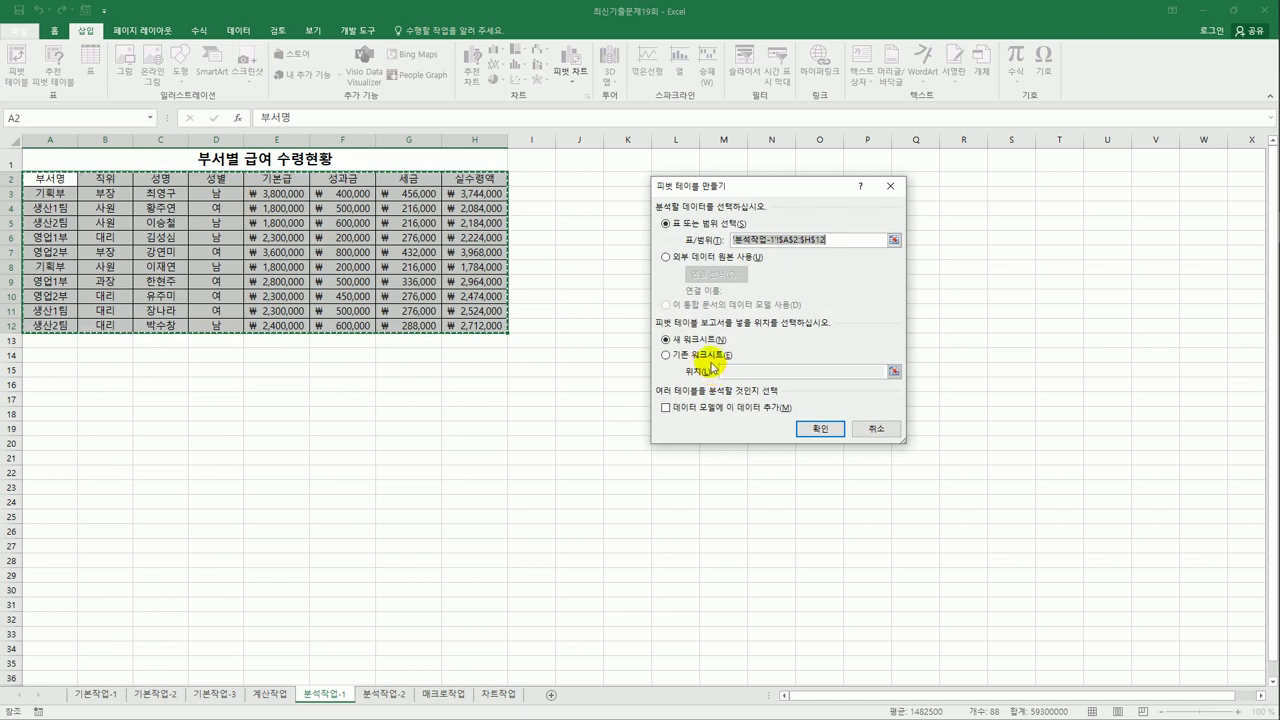
{"action": "left_click", "coordinate": [706, 355]}
{"action": "left_click", "coordinate": [762, 378]}
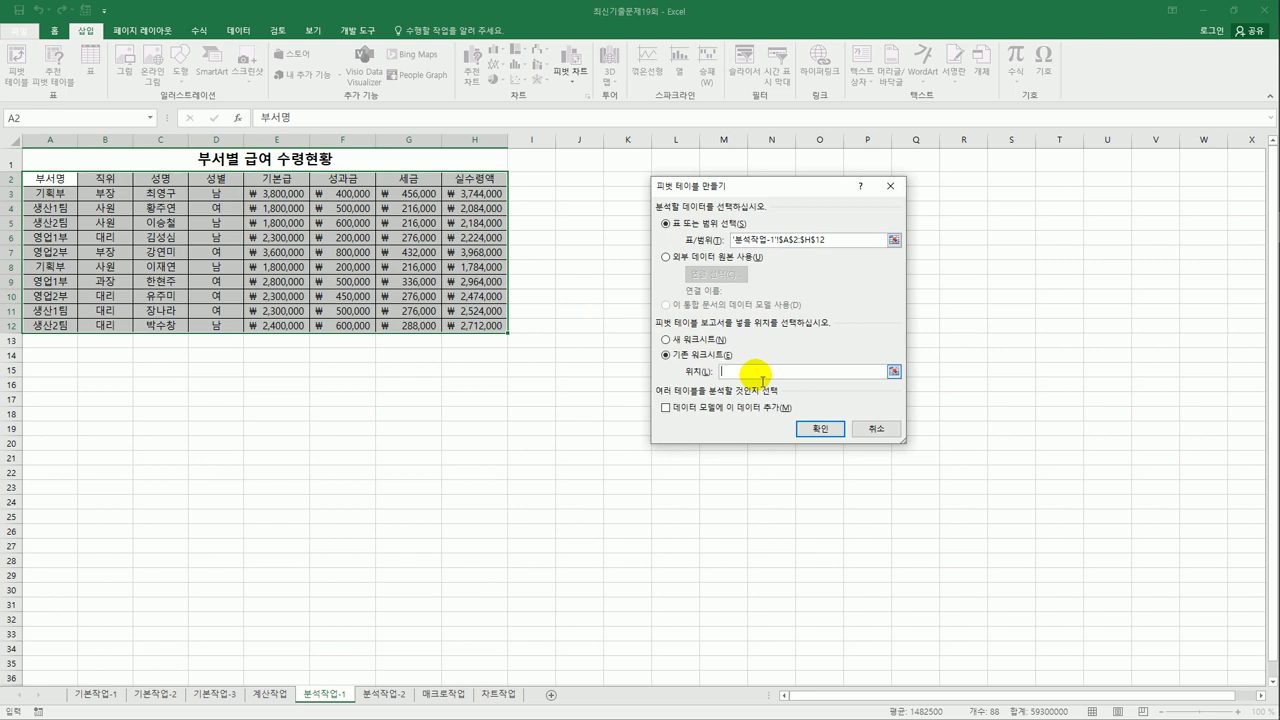
{"action": "left_click", "coordinate": [49, 424]}
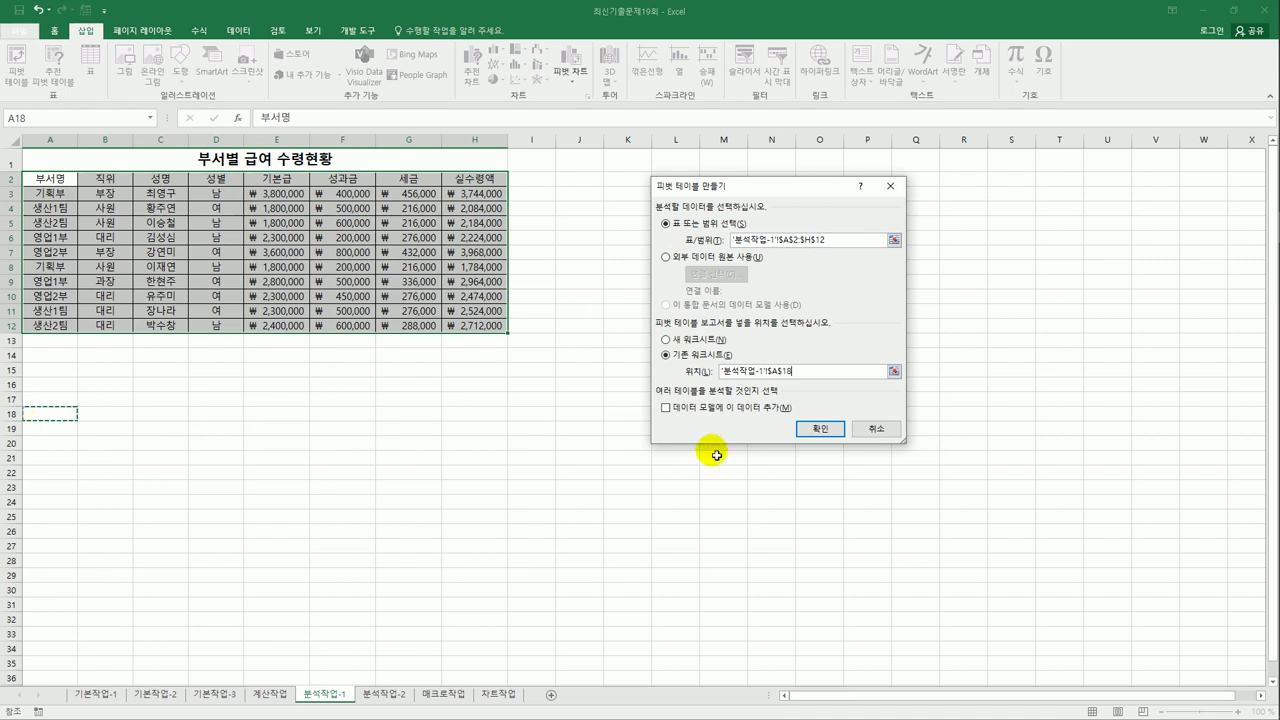
{"action": "left_click", "coordinate": [801, 433]}
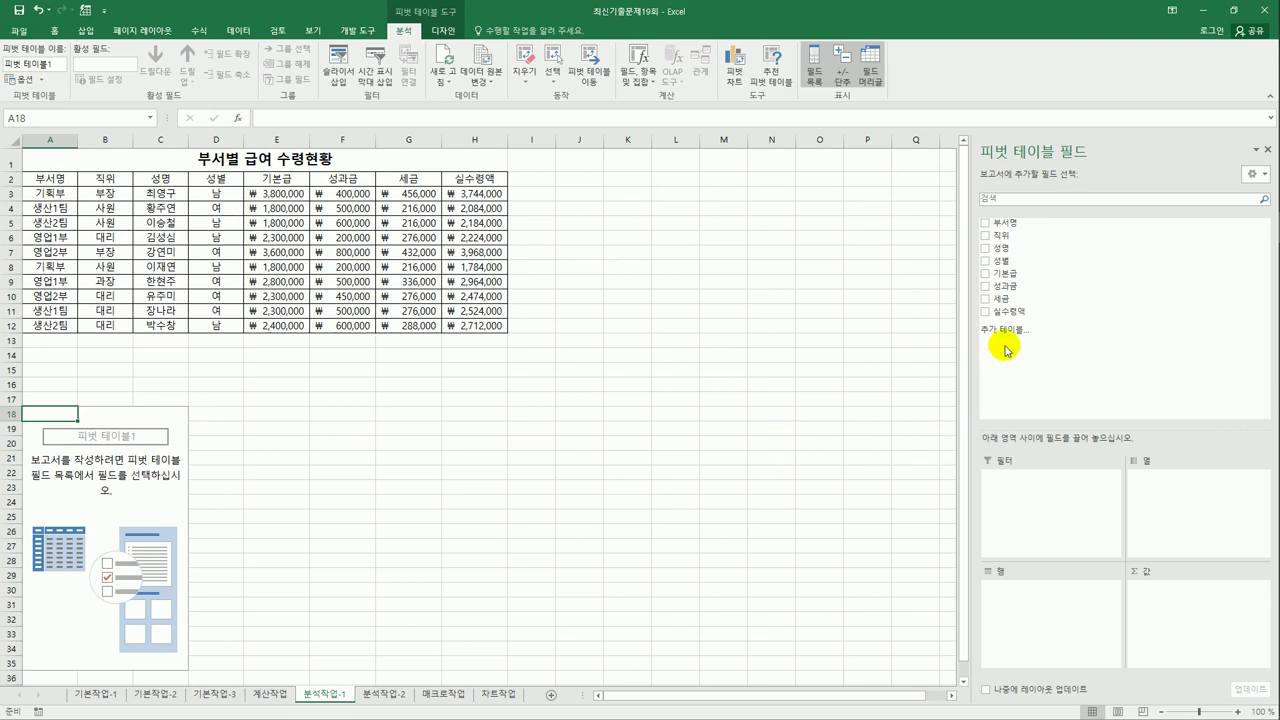
Lay out the pivot table with 성별 as filter, 부서명 as rows and 직위 as columns.
{"action": "left_click_drag", "start_coordinate": [996, 262], "coordinate": [1021, 530]}
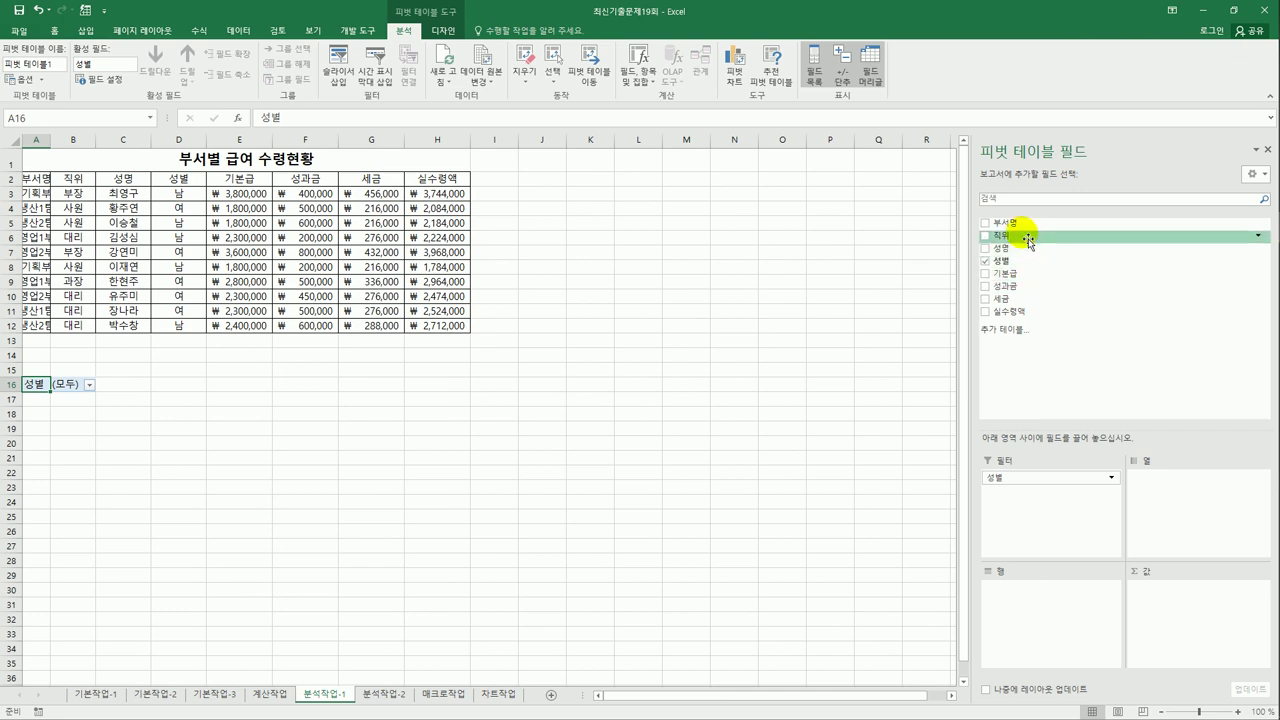
{"action": "left_click_drag", "start_coordinate": [1027, 241], "coordinate": [1052, 621]}
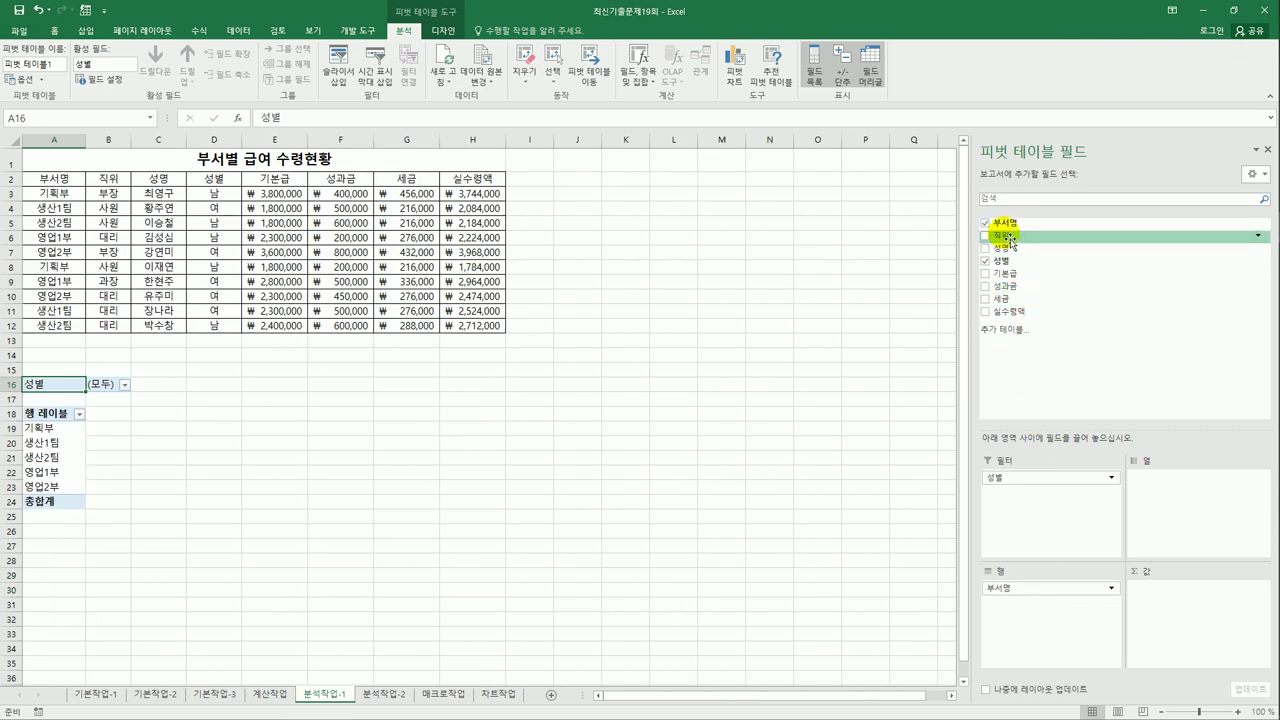
{"action": "left_click_drag", "start_coordinate": [1011, 242], "coordinate": [1166, 532]}
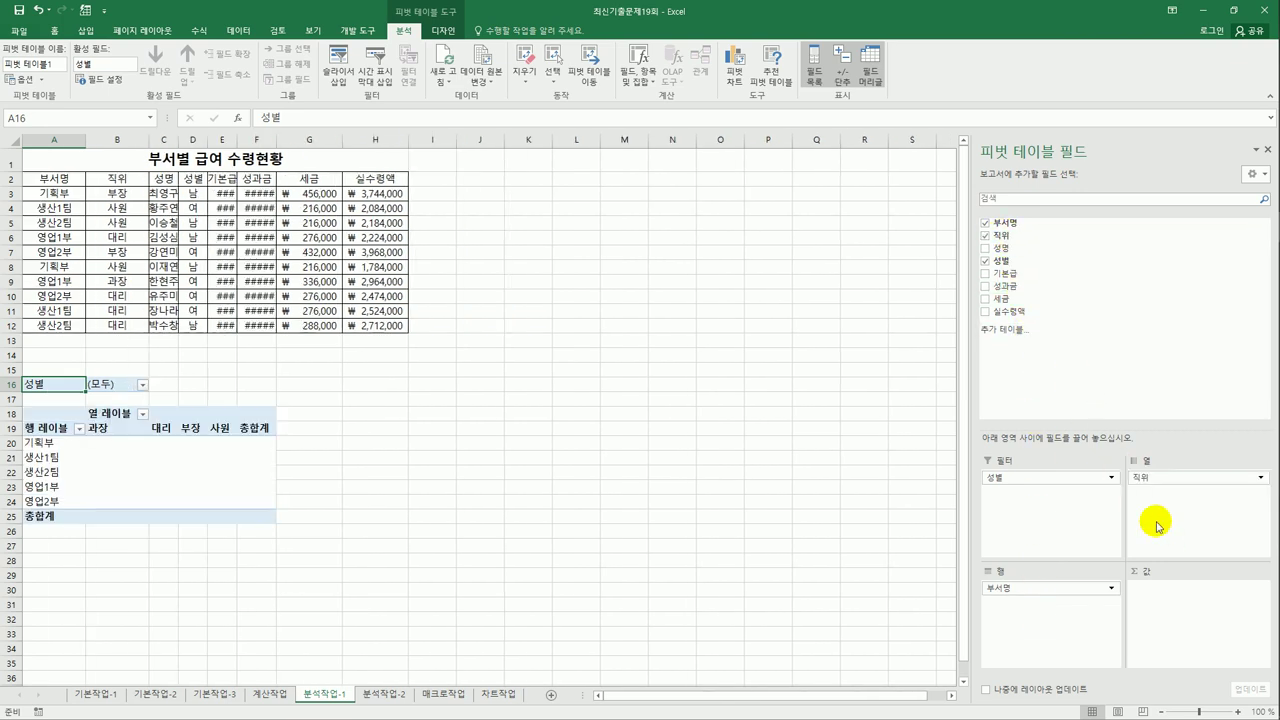
Add the sums of 기본급 and 실수령액 as pivot values and move the Σ 값 item into the rows below 부서명.
{"action": "left_click_drag", "start_coordinate": [1022, 282], "coordinate": [1152, 604]}
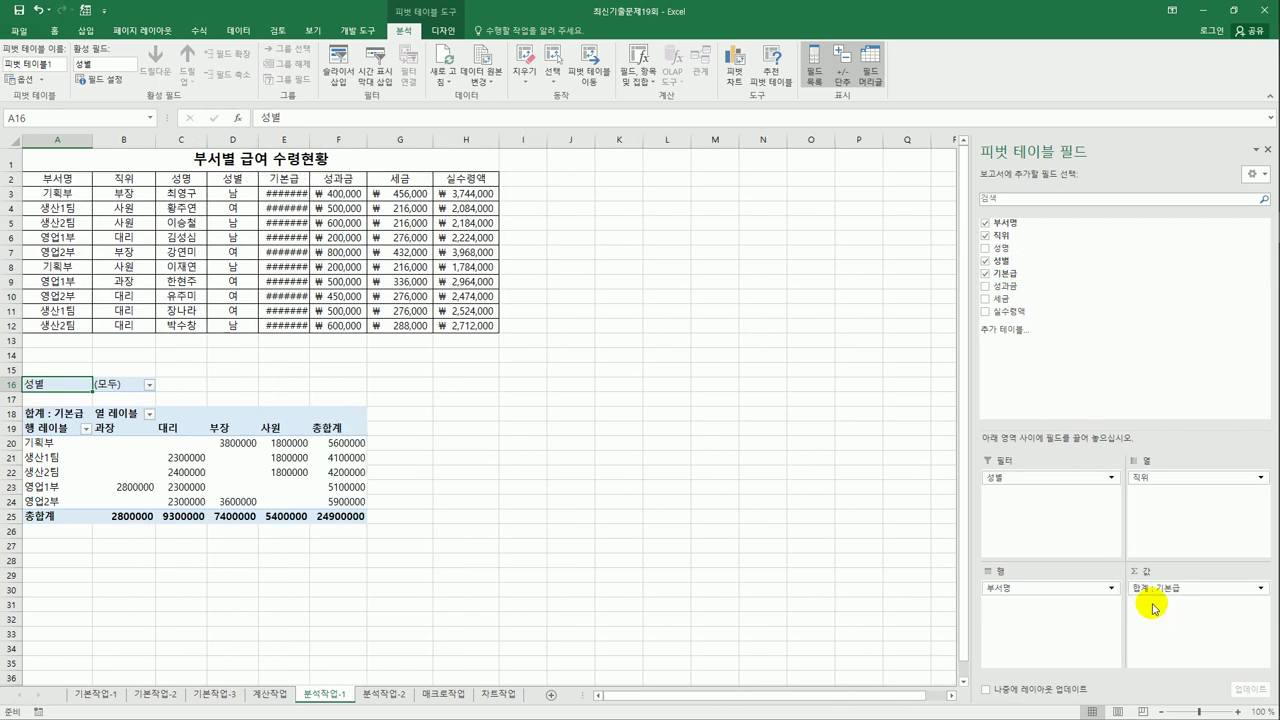
{"action": "left_click_drag", "start_coordinate": [1030, 312], "coordinate": [1165, 616]}
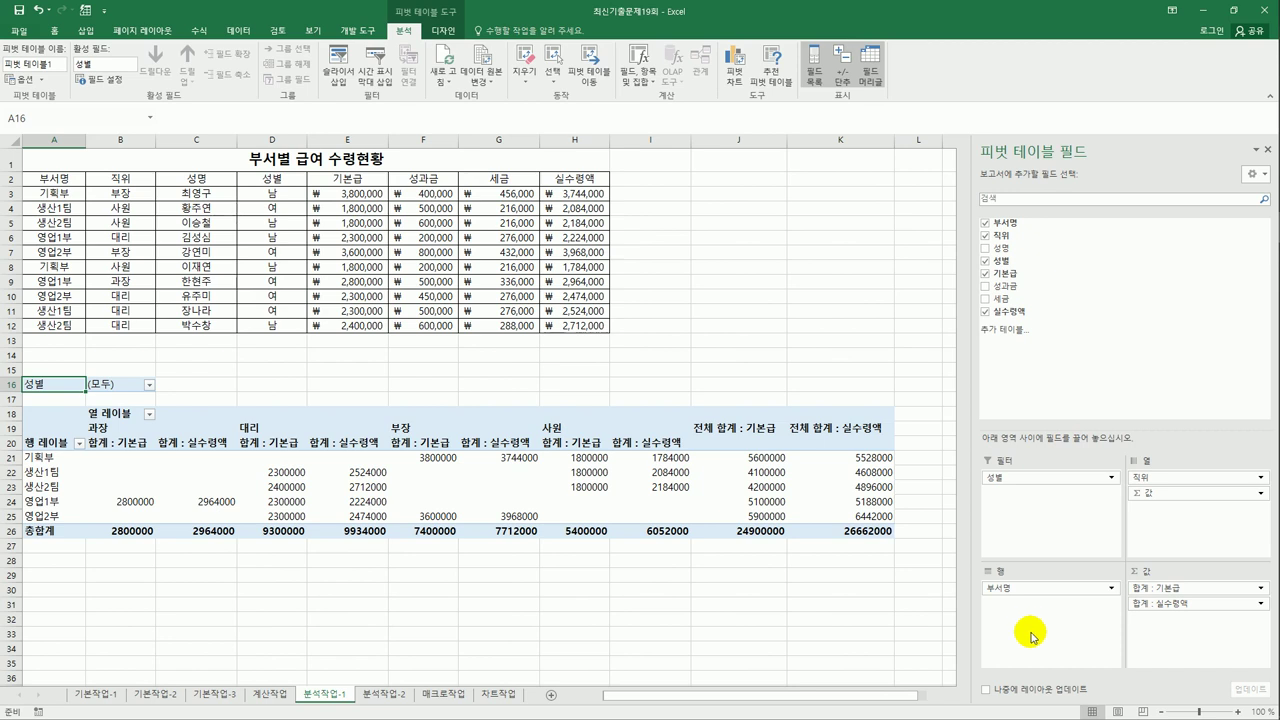
{"action": "left_click_drag", "start_coordinate": [1160, 500], "coordinate": [1065, 617]}
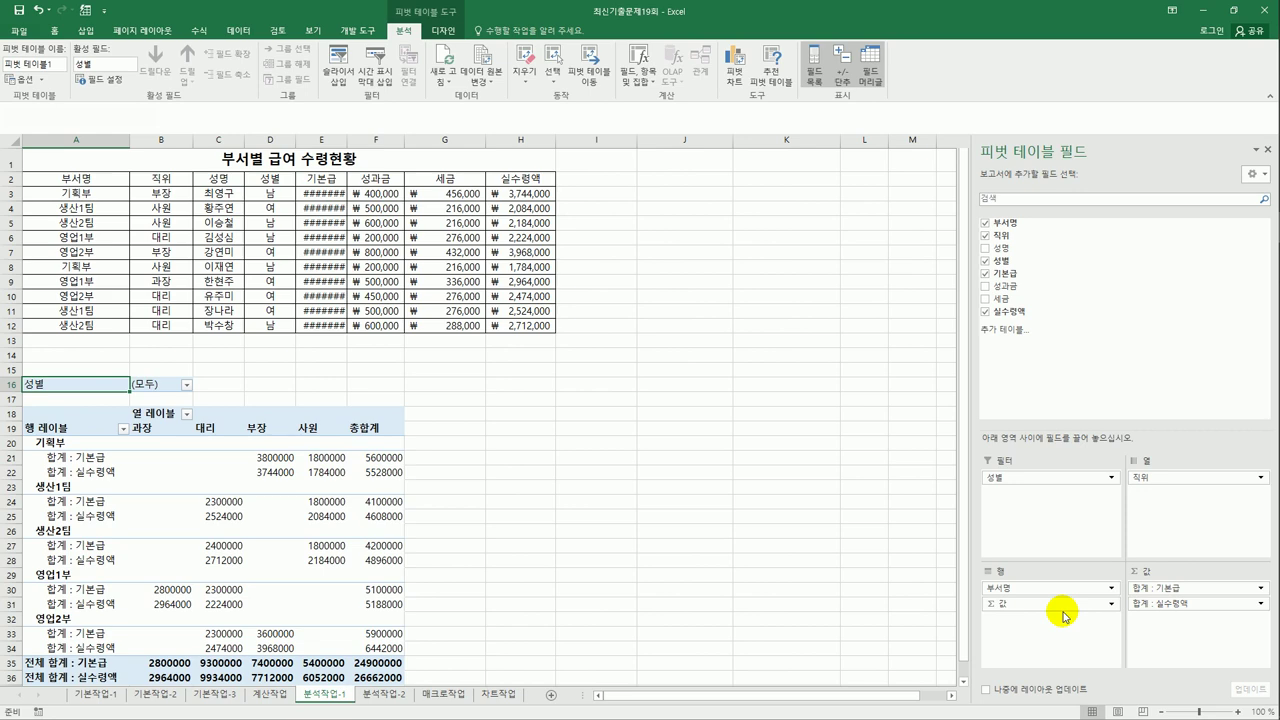
Turn off the row grand totals (행 총합계 표시) in the pivot table options.
{"action": "scroll", "coordinate": [520, 593], "scroll_direction": "down", "scroll_amount": 3}
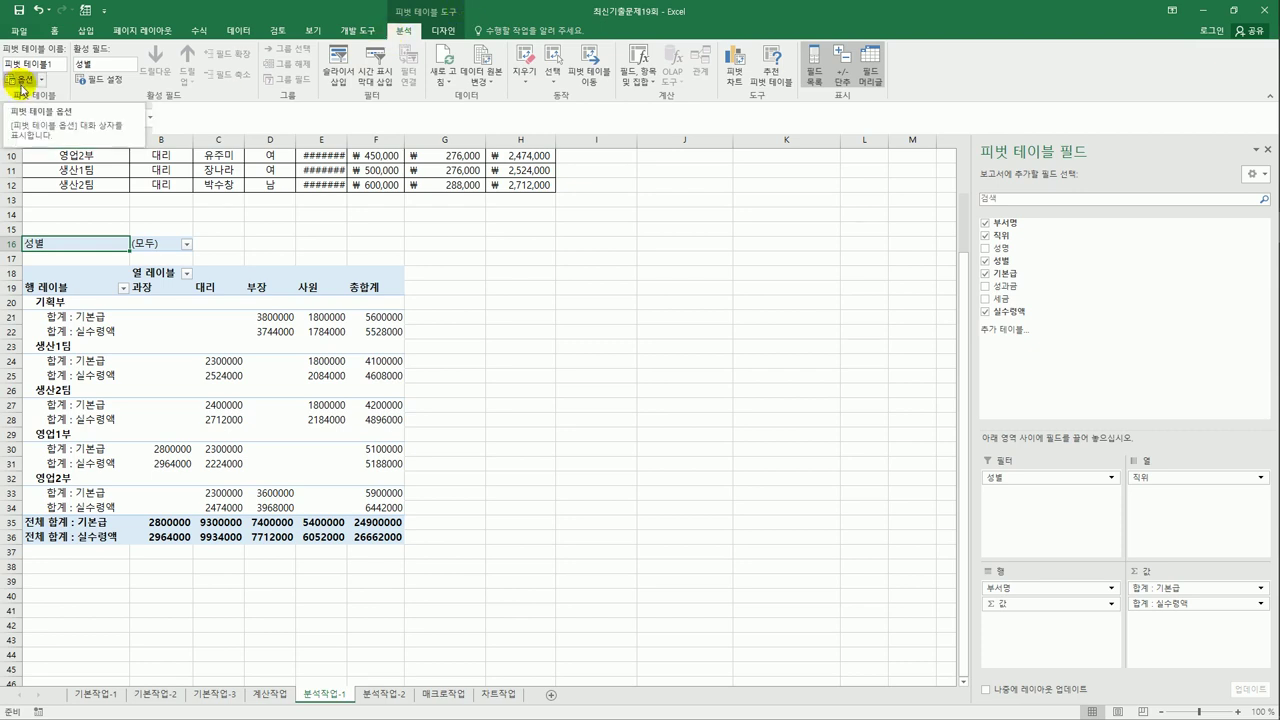
{"action": "right_click", "coordinate": [88, 246]}
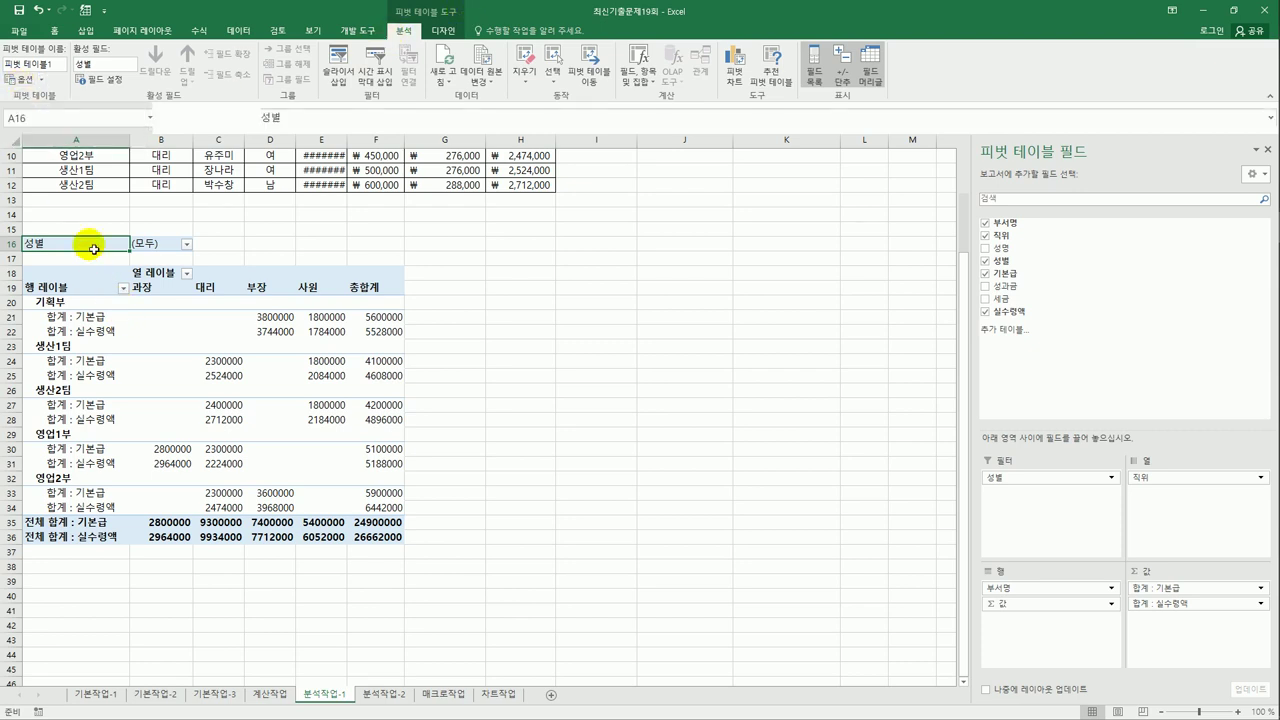
{"action": "left_click", "coordinate": [163, 365]}
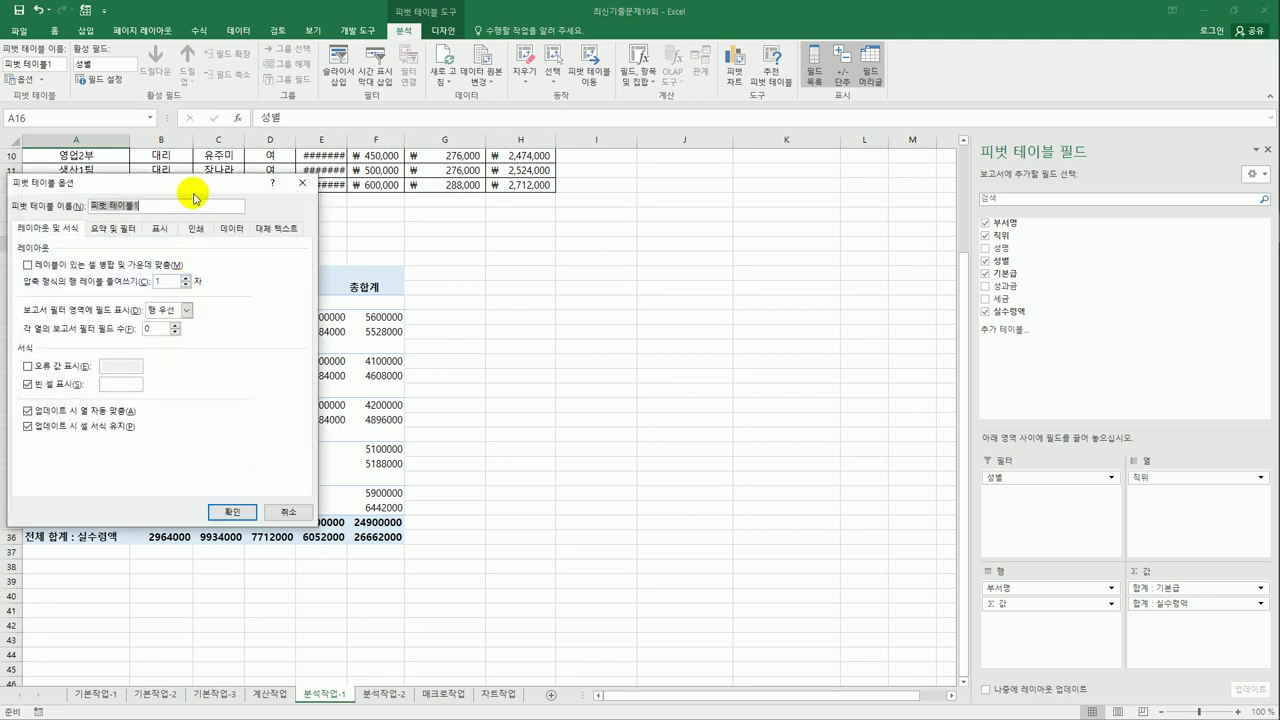
{"action": "left_click_drag", "start_coordinate": [188, 183], "coordinate": [643, 222]}
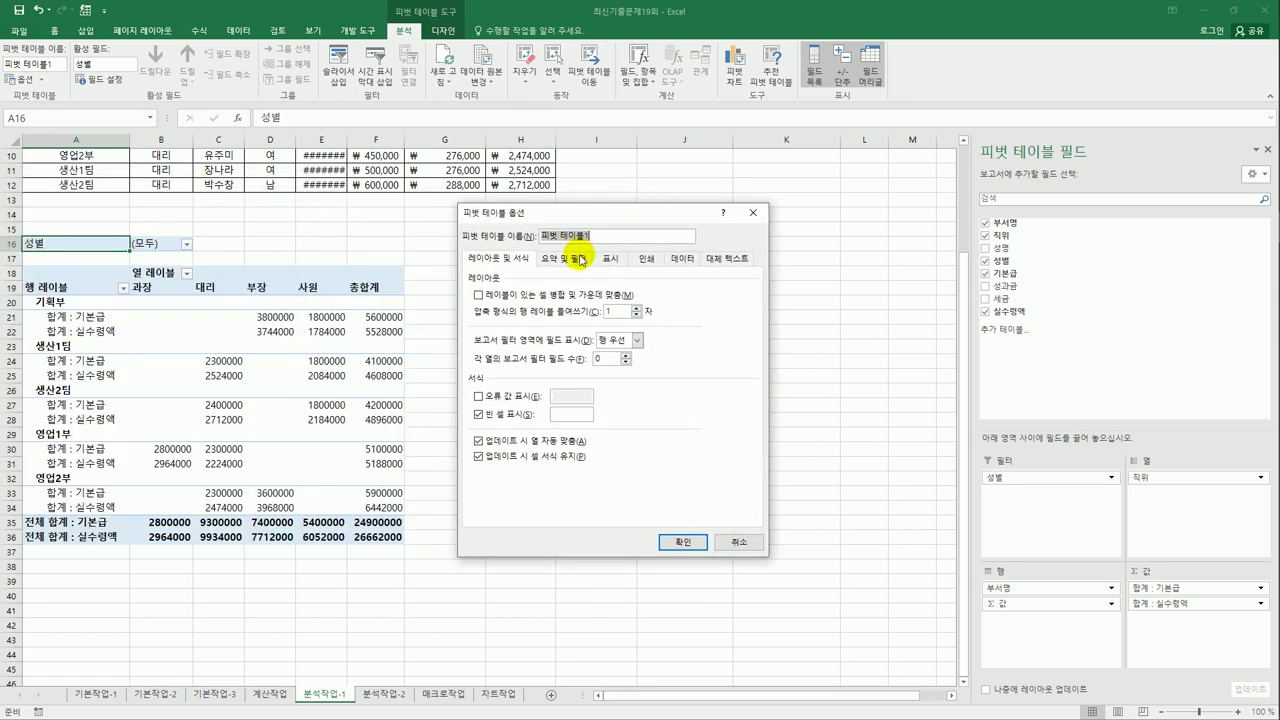
{"action": "left_click", "coordinate": [576, 261]}
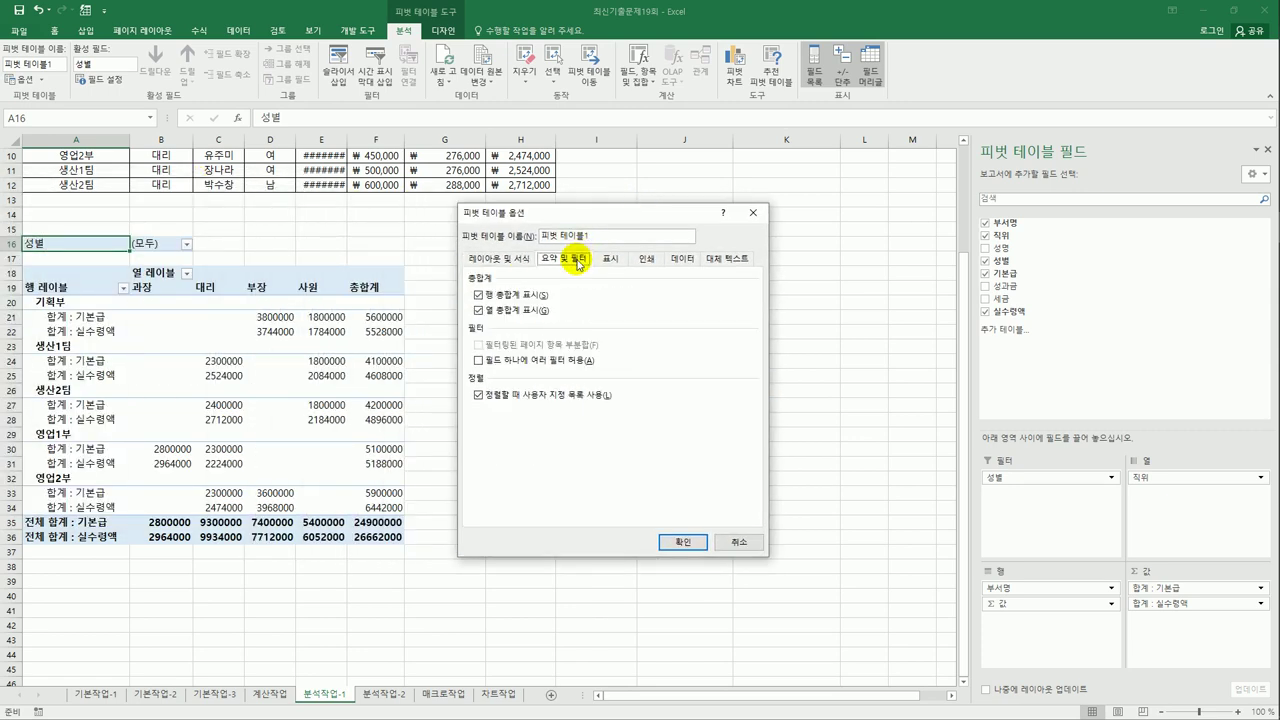
{"action": "left_click", "coordinate": [533, 296]}
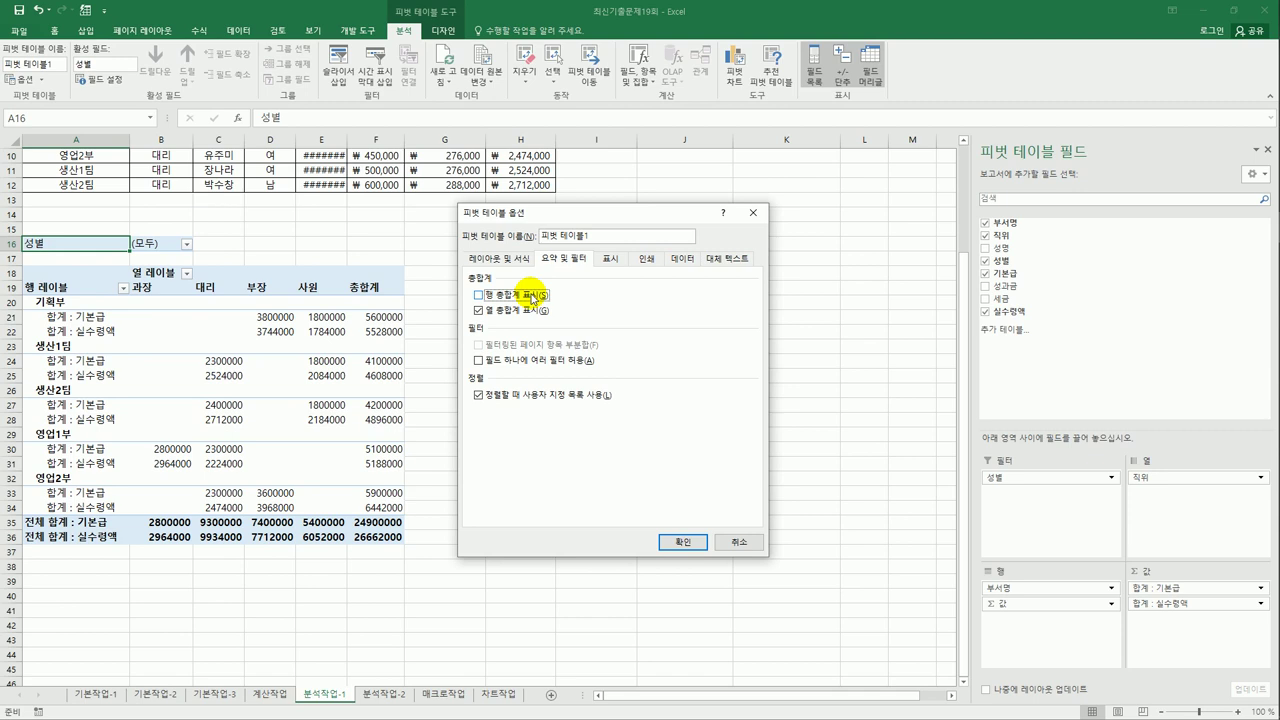
Set the pivot table's empty cells to show "*" and apply the options.
{"action": "left_click", "coordinate": [516, 259]}
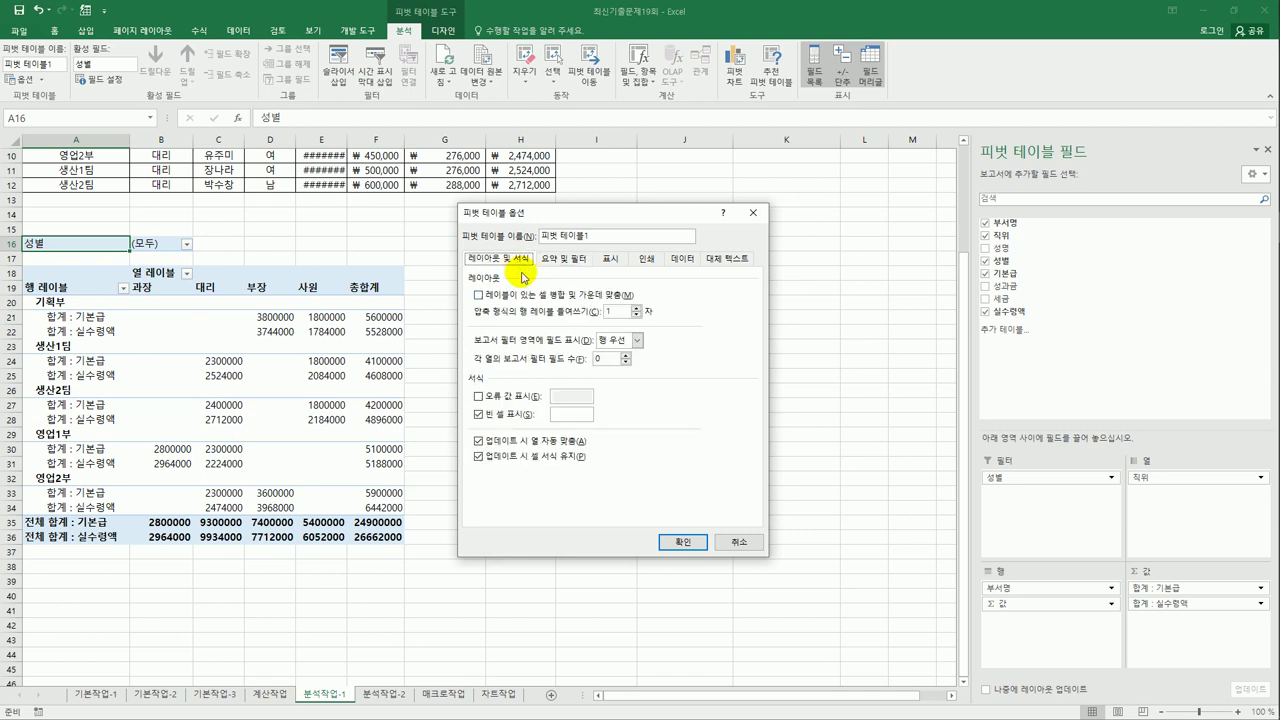
{"action": "left_click", "coordinate": [583, 415]}
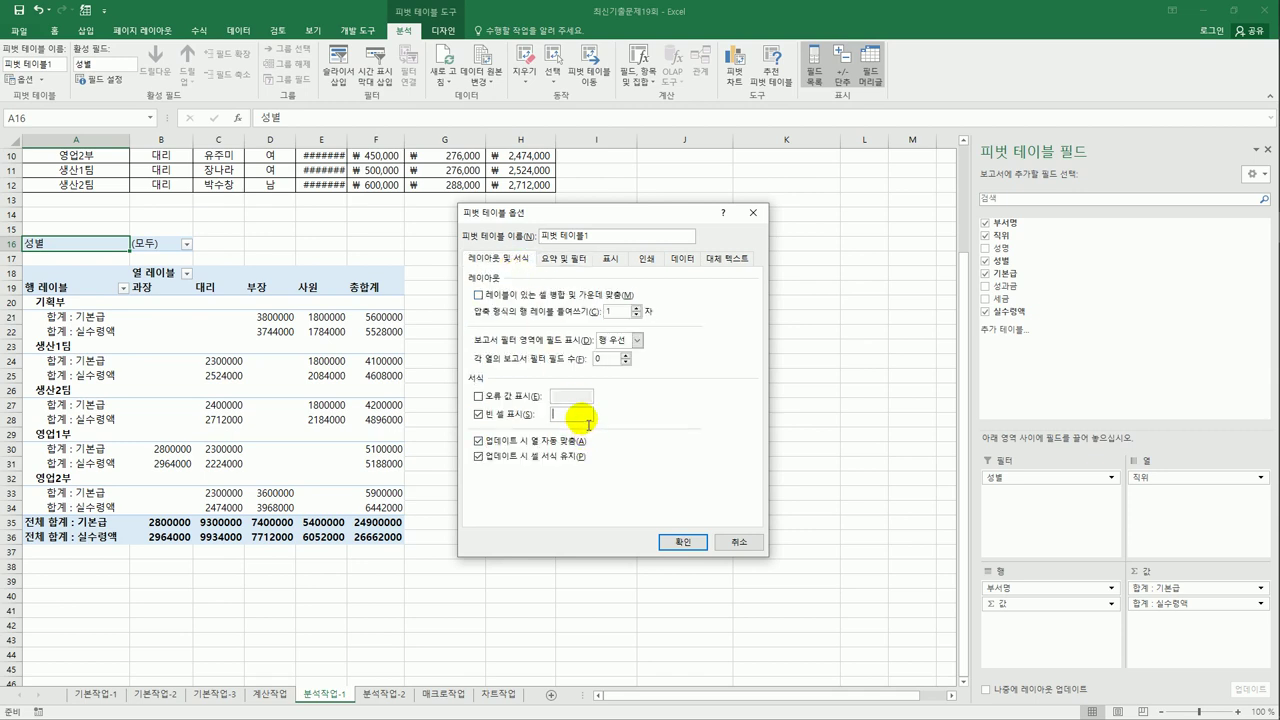
{"action": "type", "text": "*"}
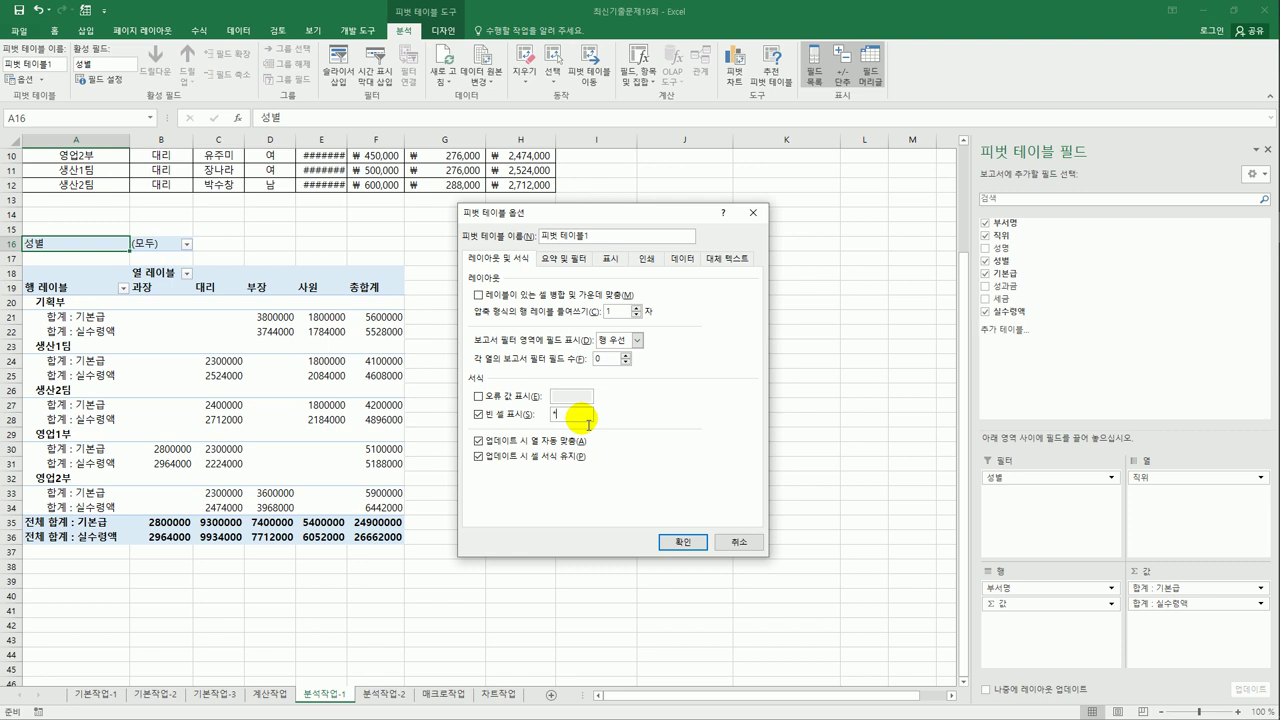
{"action": "left_click", "coordinate": [685, 548]}
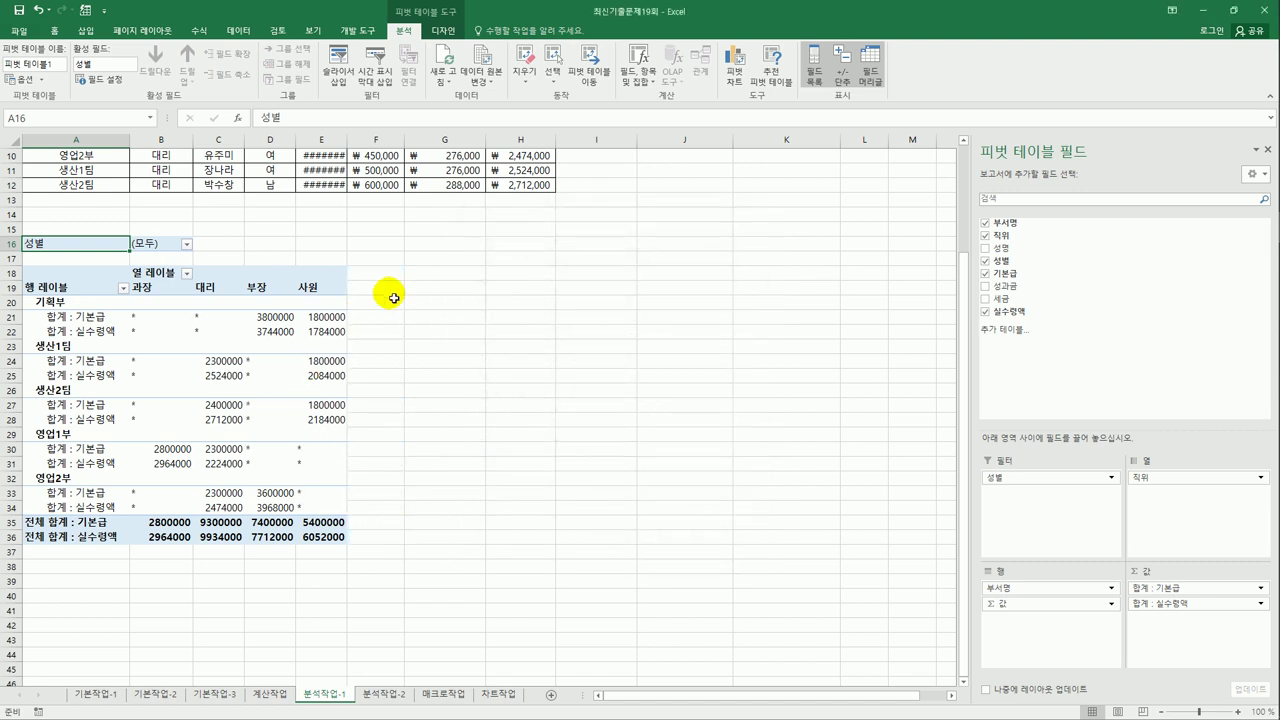
{"action": "left_click", "coordinate": [218, 331]}
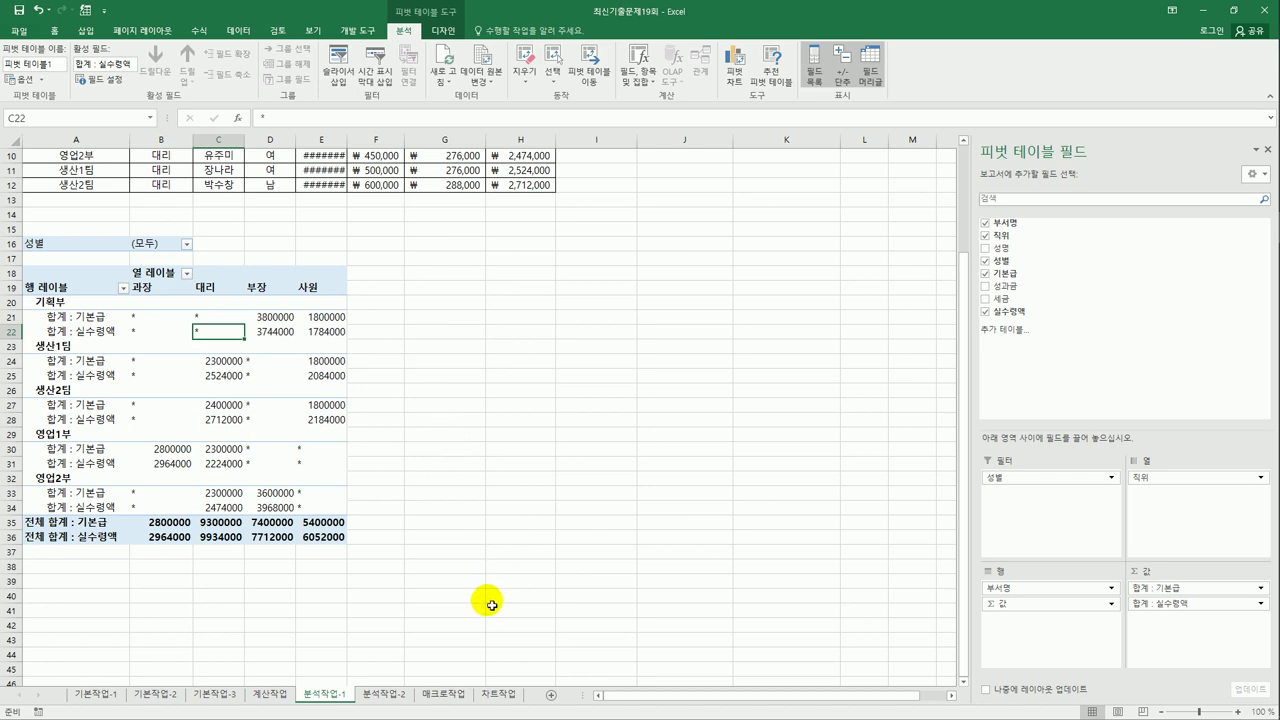
Sort the sales table on the 분석작업-2 sheet by 제품명 in ascending order.
{"action": "left_click", "coordinate": [384, 694]}
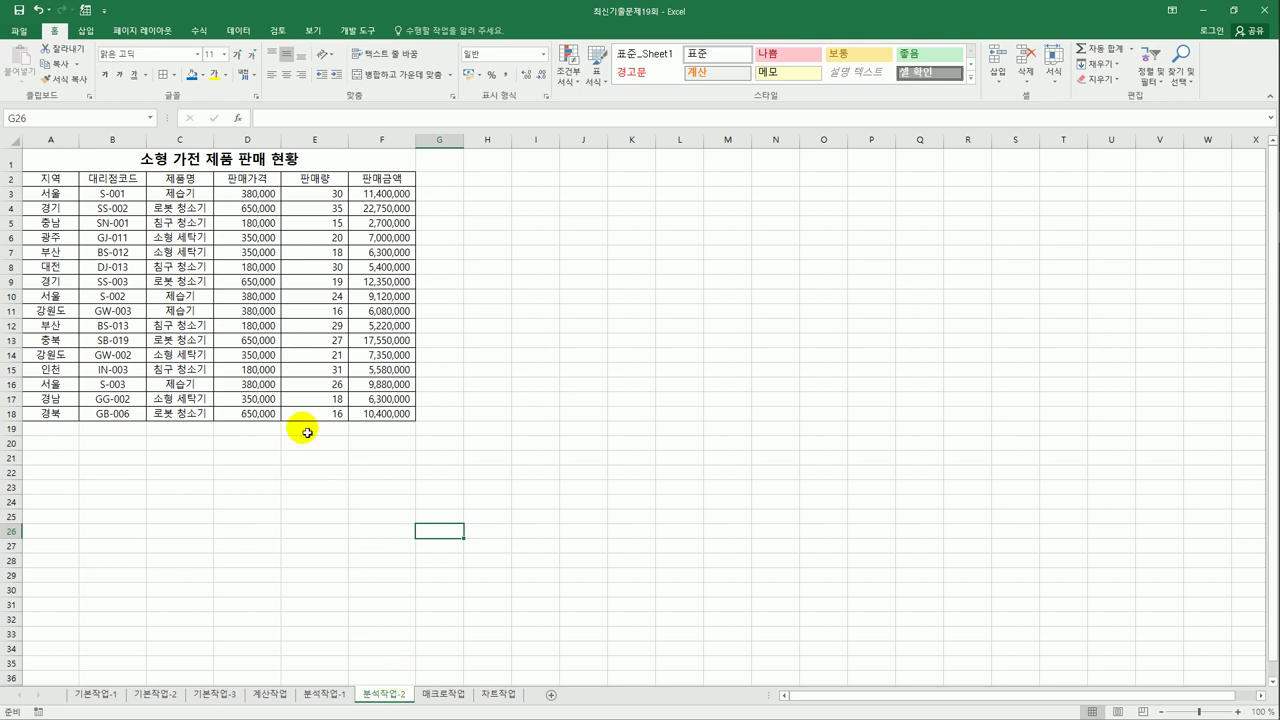
{"action": "left_click", "coordinate": [186, 182]}
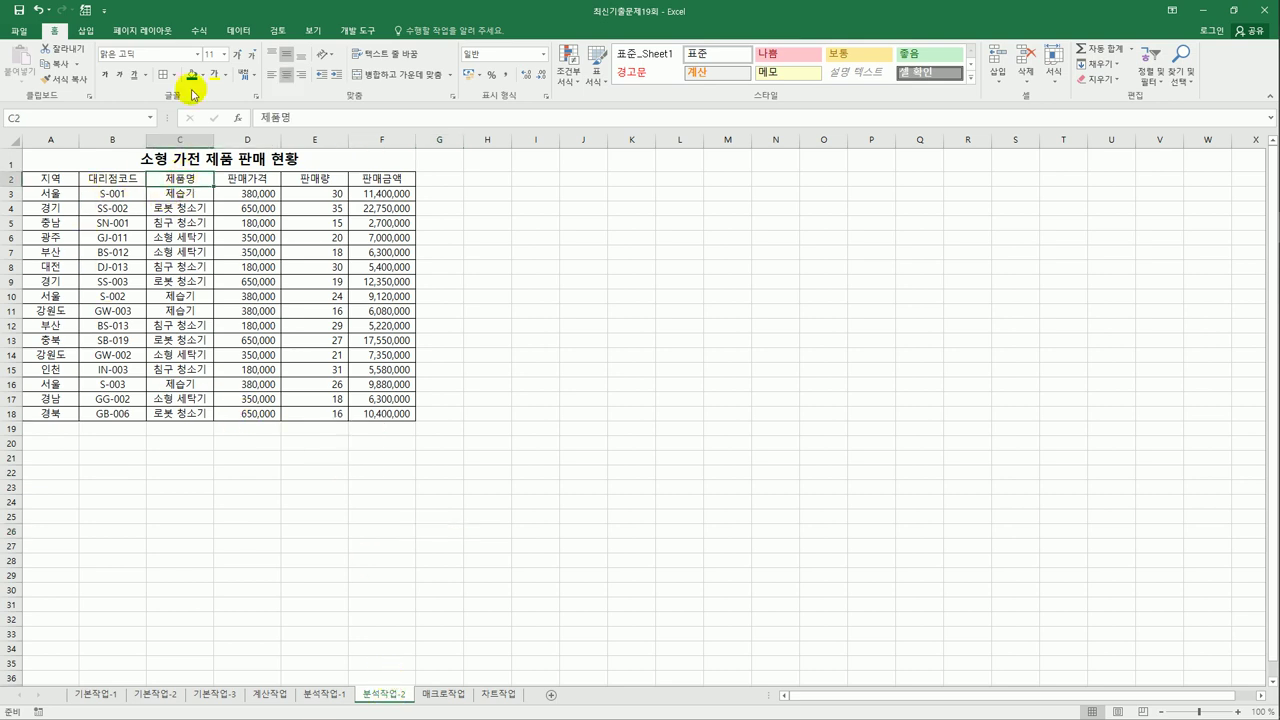
{"action": "left_click", "coordinate": [238, 30]}
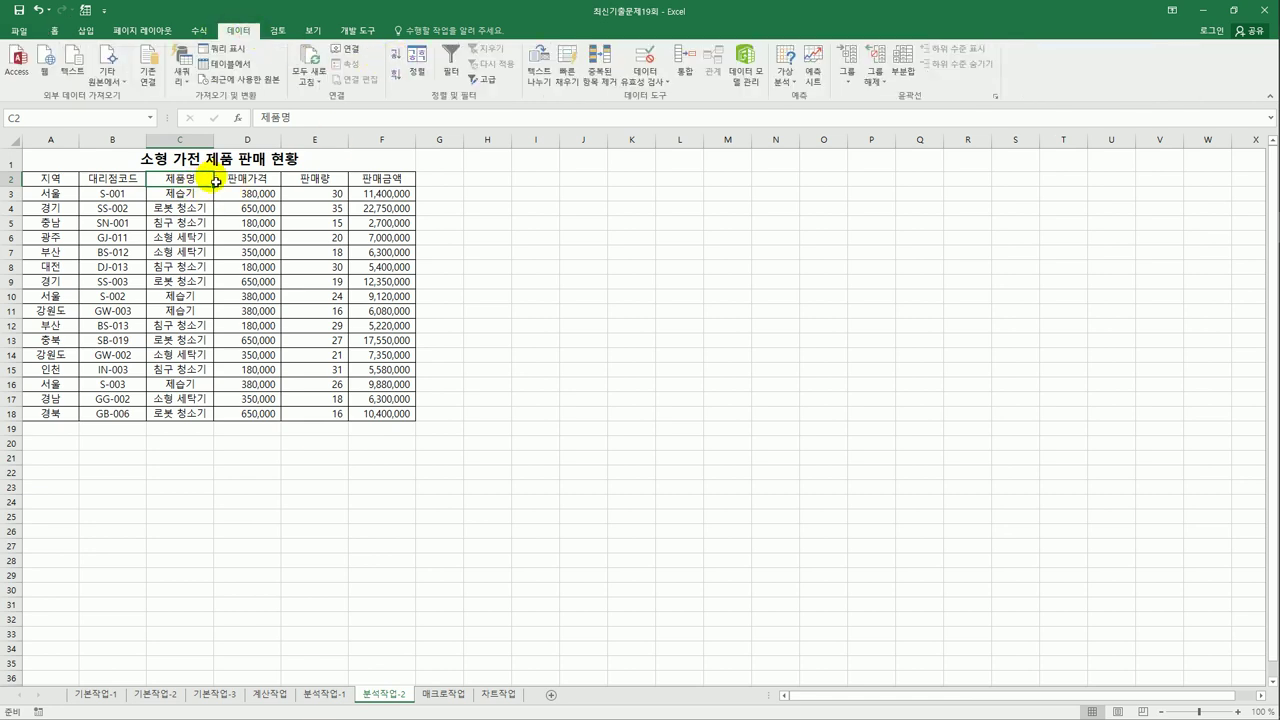
{"action": "left_click", "coordinate": [395, 54]}
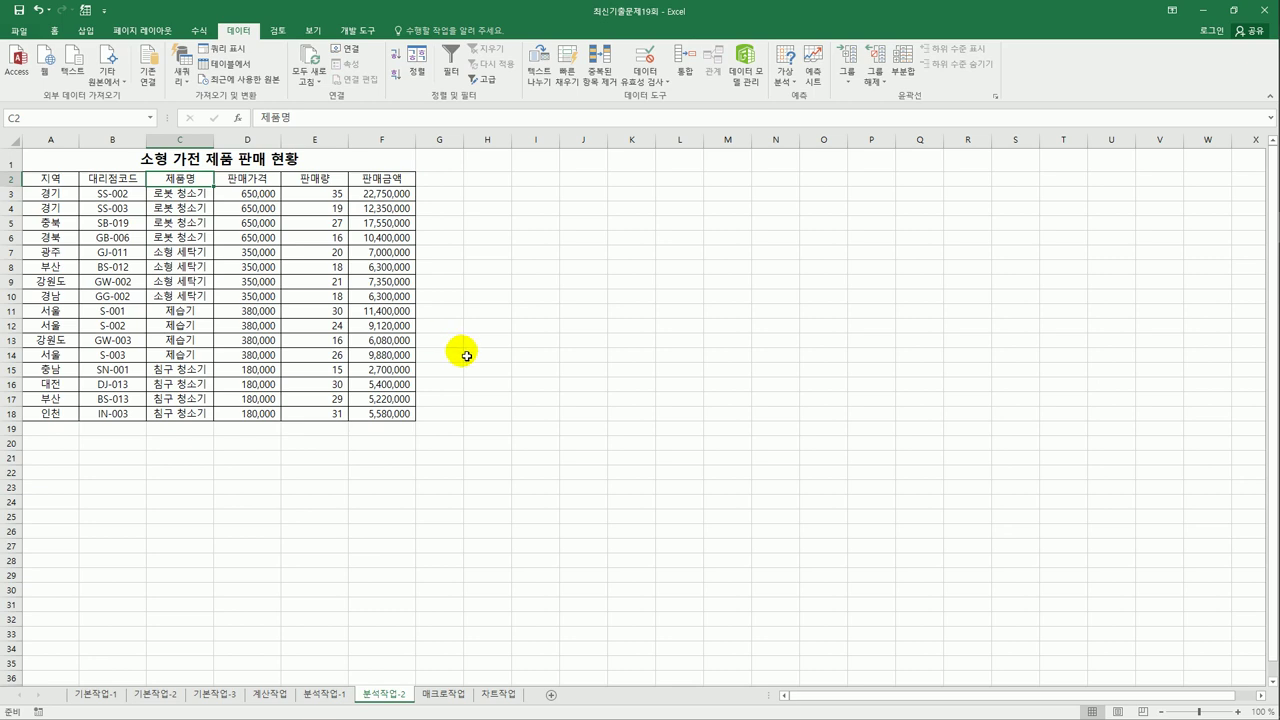
Add subtotals to the sales table grouped by 제품명, using 합계 on 판매량 only.
{"action": "left_click", "coordinate": [903, 62]}
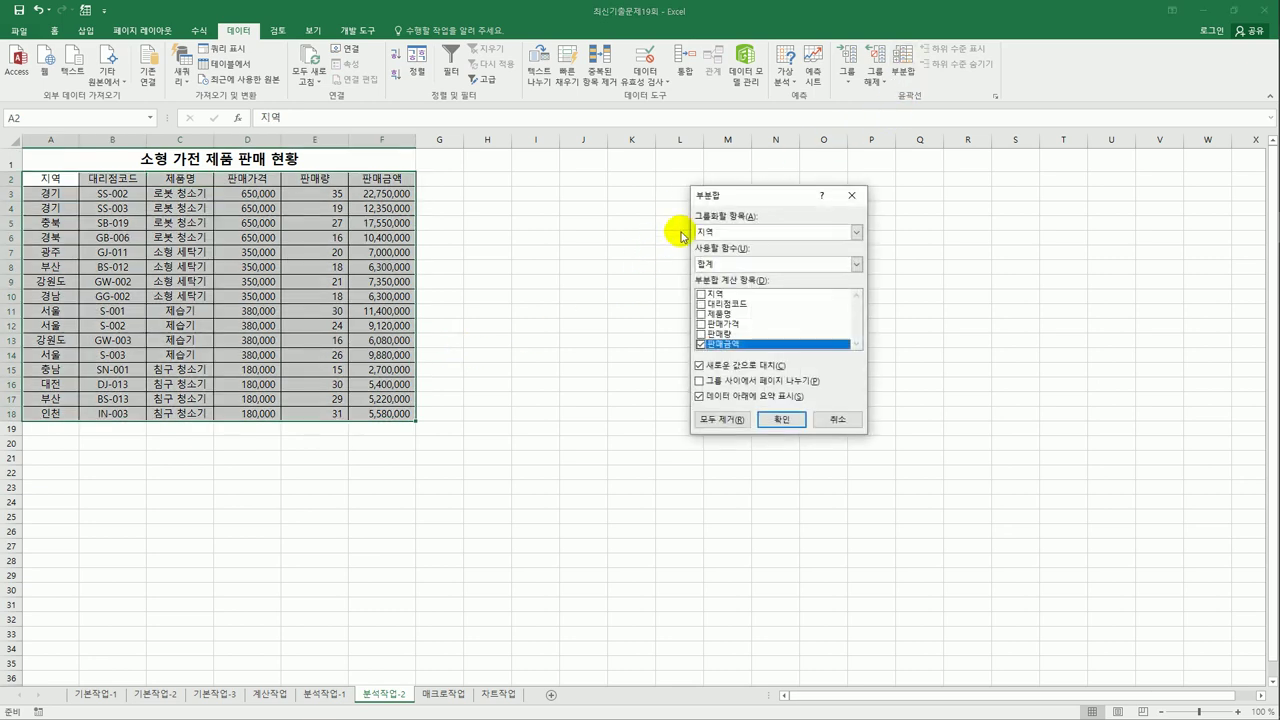
{"action": "left_click_drag", "start_coordinate": [731, 197], "coordinate": [673, 213]}
{"action": "left_click", "coordinate": [724, 252]}
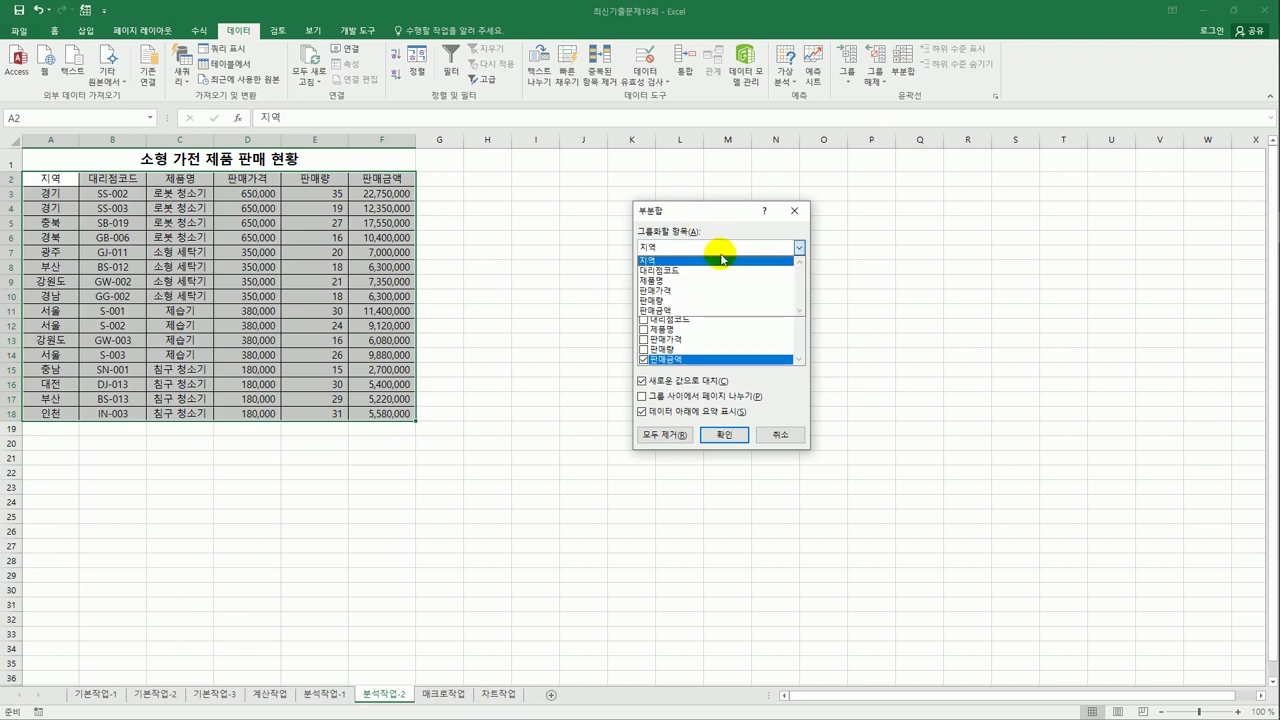
{"action": "left_click", "coordinate": [716, 276]}
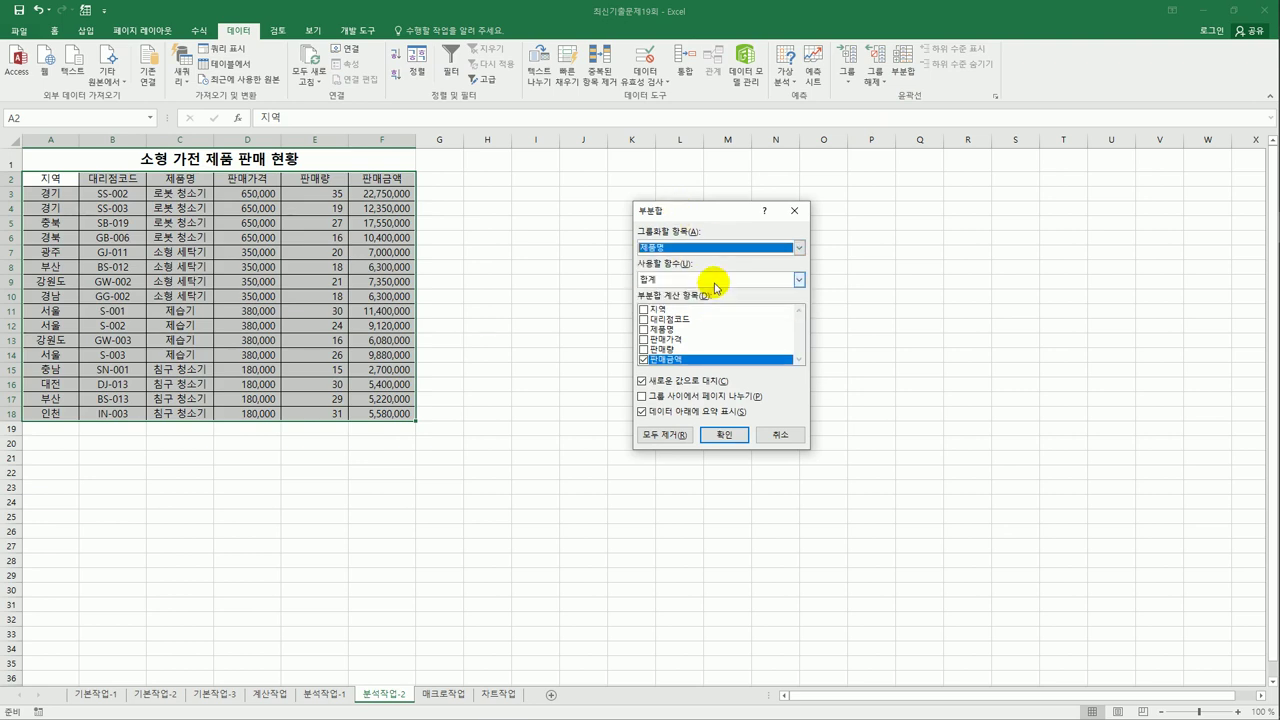
{"action": "left_click", "coordinate": [645, 360]}
{"action": "left_click", "coordinate": [645, 350]}
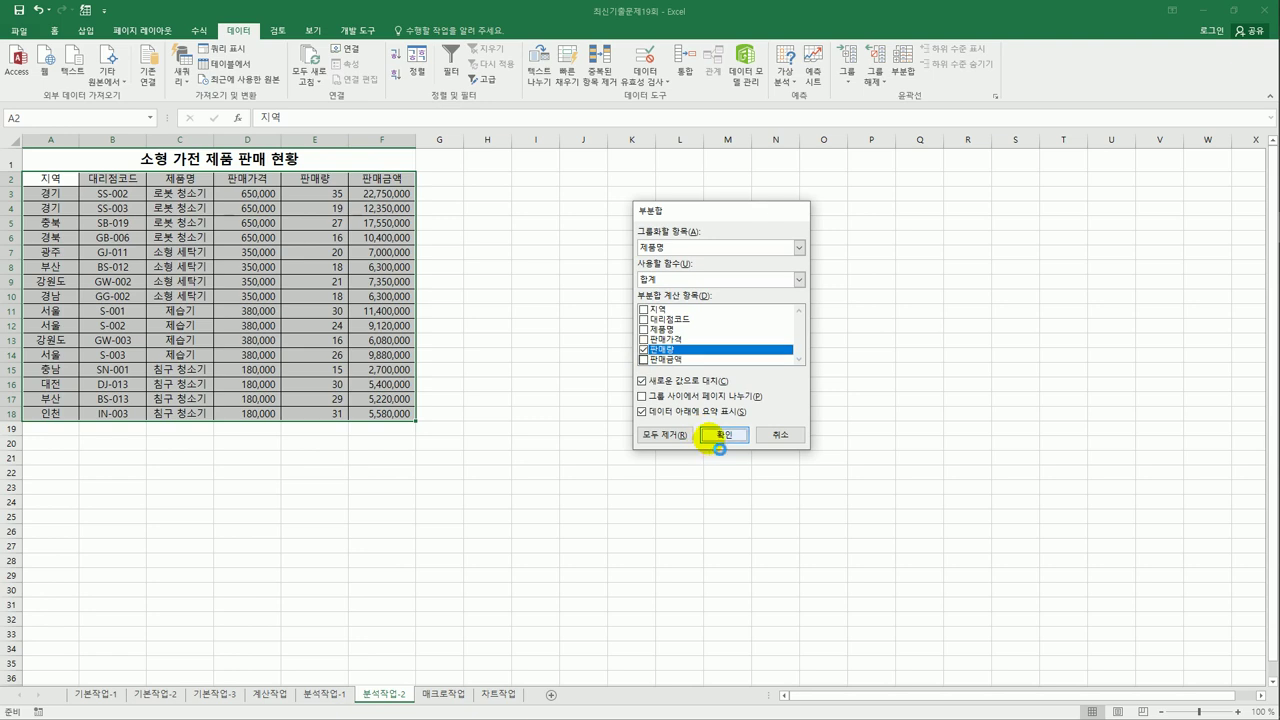
{"action": "left_click", "coordinate": [724, 434]}
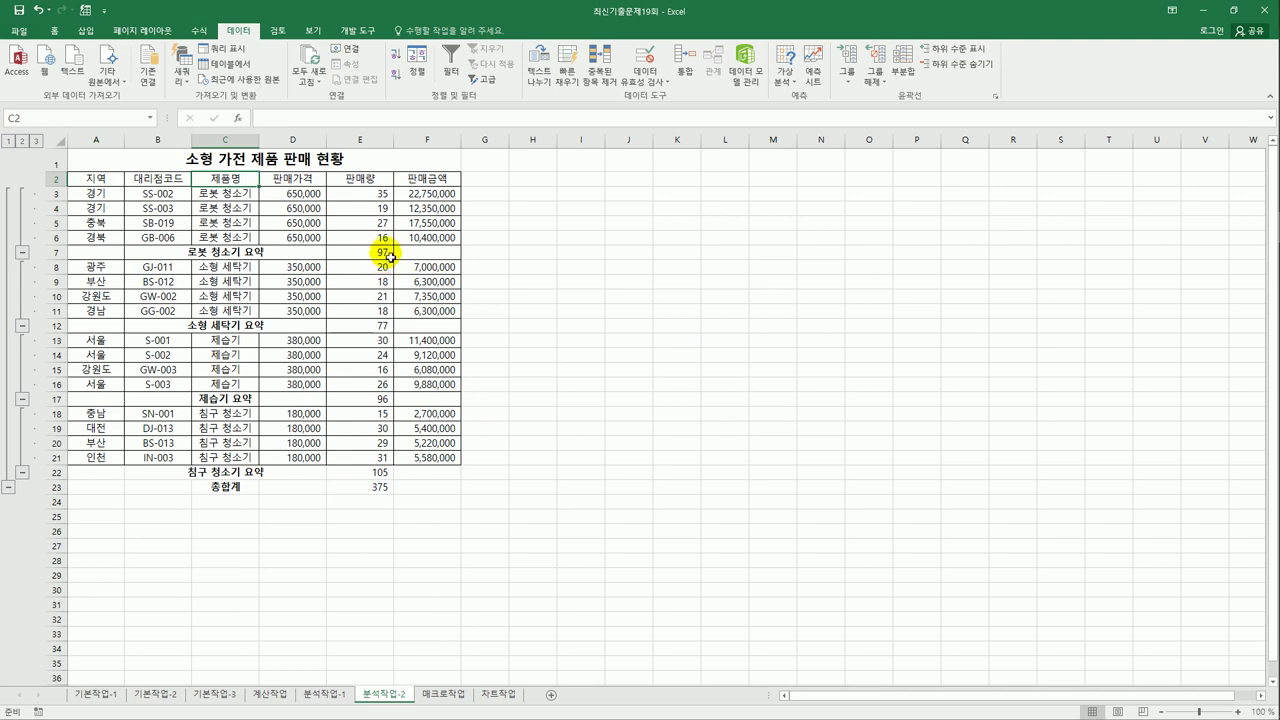
Add a second 제품명 subtotal using 평균 on 판매금액 only, with 새로운 값으로 대치 off, and autofit column C's width.
{"action": "left_click", "coordinate": [903, 68]}
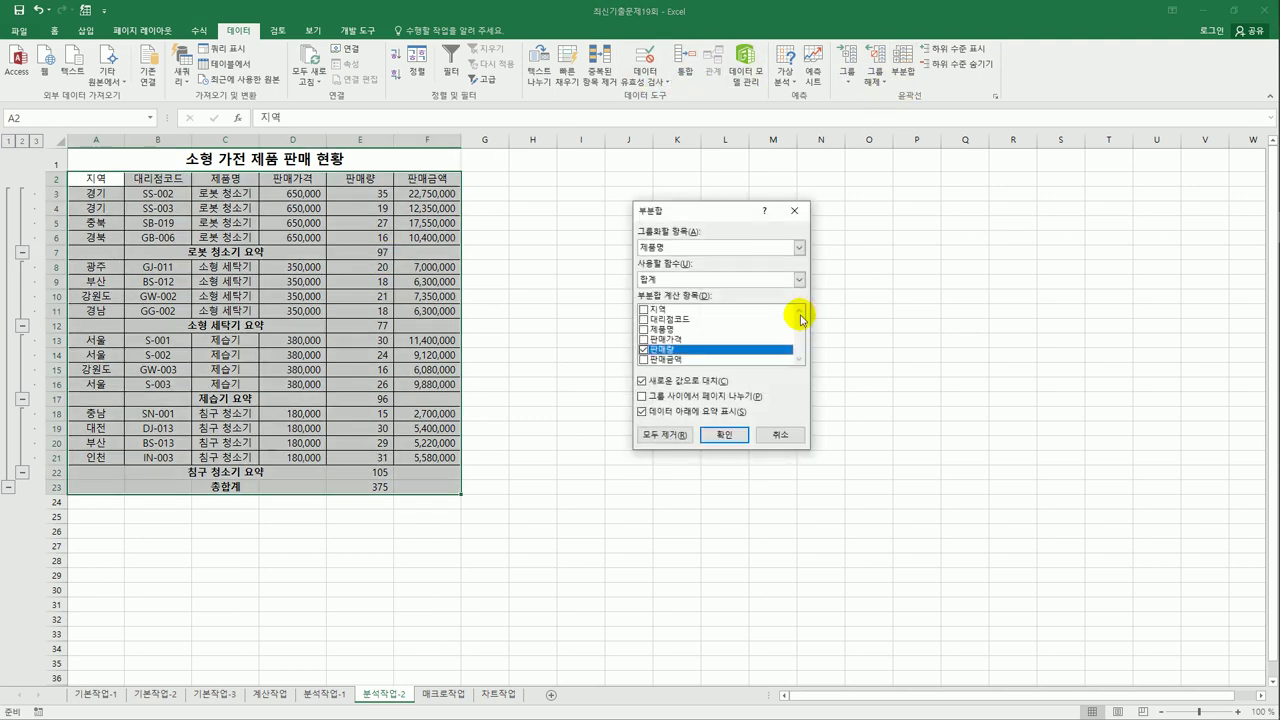
{"action": "left_click", "coordinate": [733, 279]}
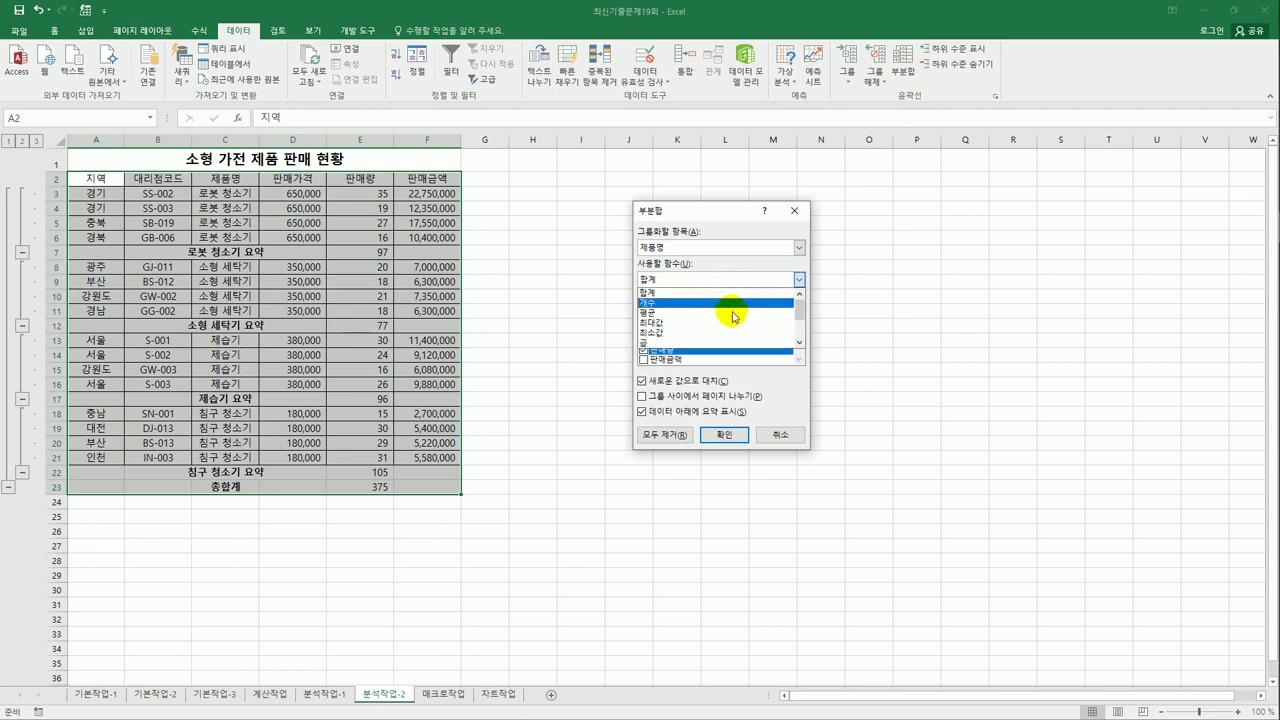
{"action": "left_click", "coordinate": [731, 312]}
{"action": "left_click", "coordinate": [643, 349]}
{"action": "left_click", "coordinate": [644, 359]}
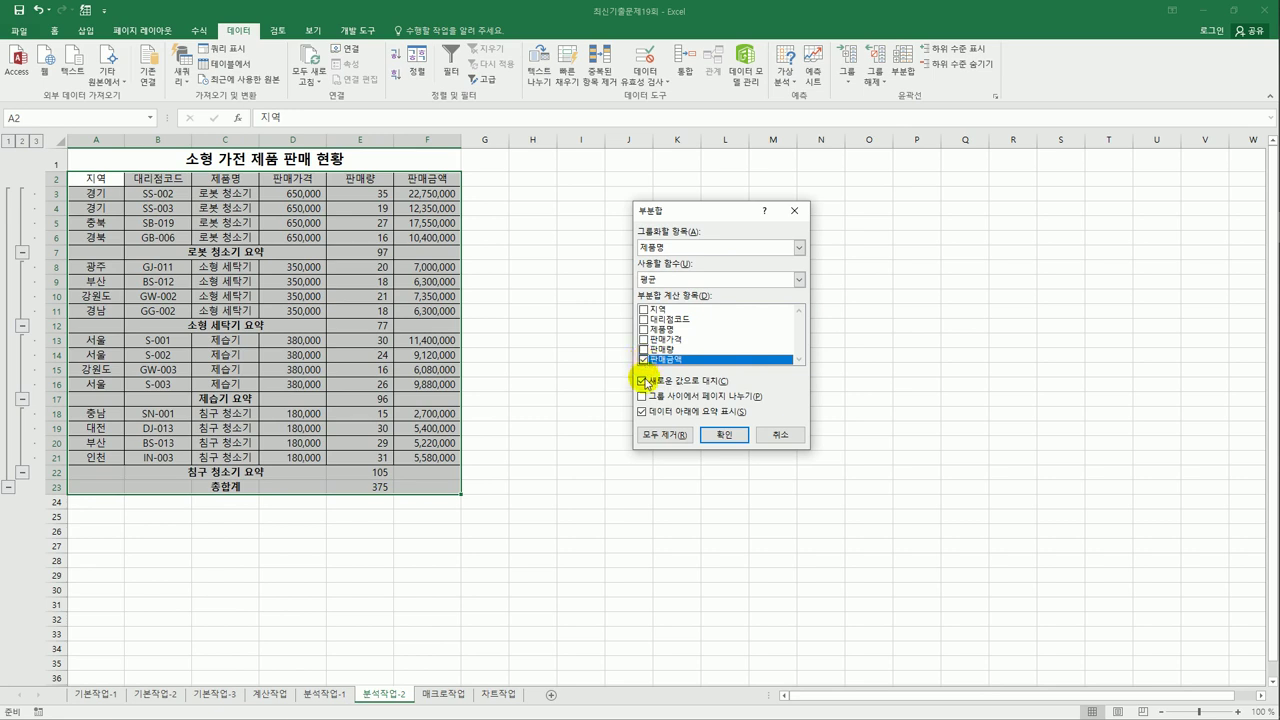
{"action": "left_click", "coordinate": [645, 383]}
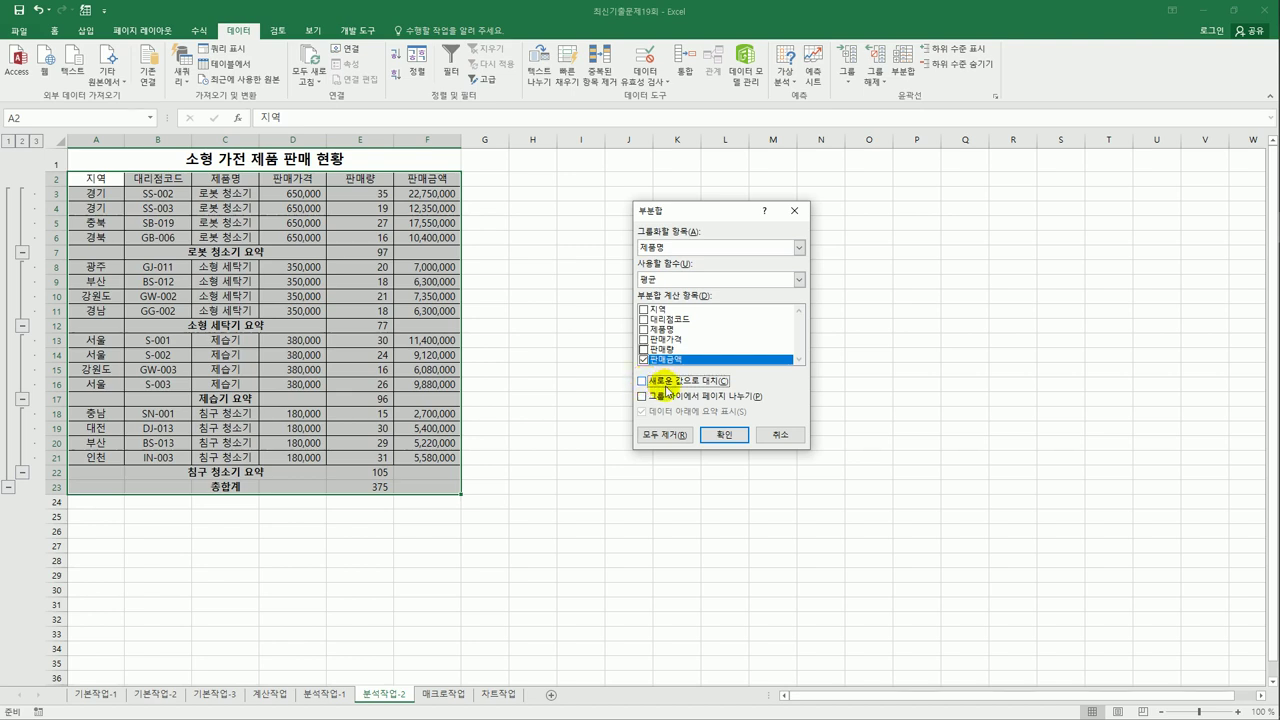
{"action": "left_click", "coordinate": [724, 434]}
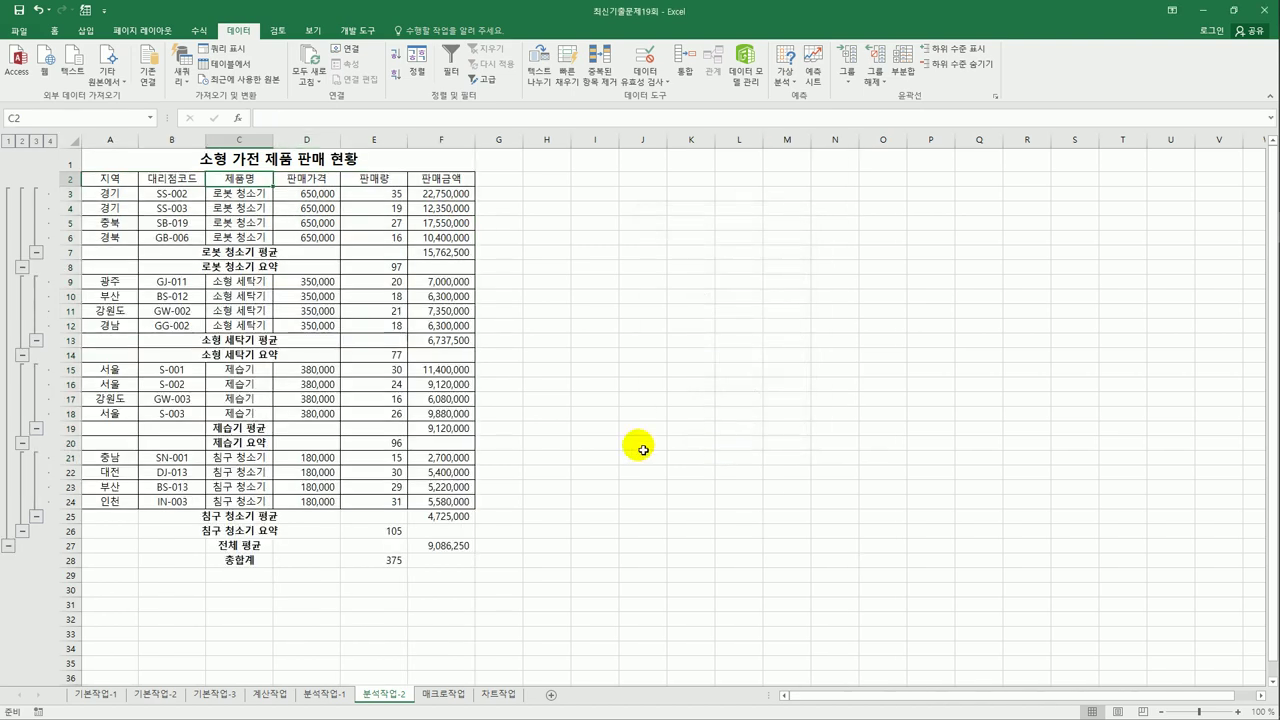
{"action": "double_click", "coordinate": [272, 140]}
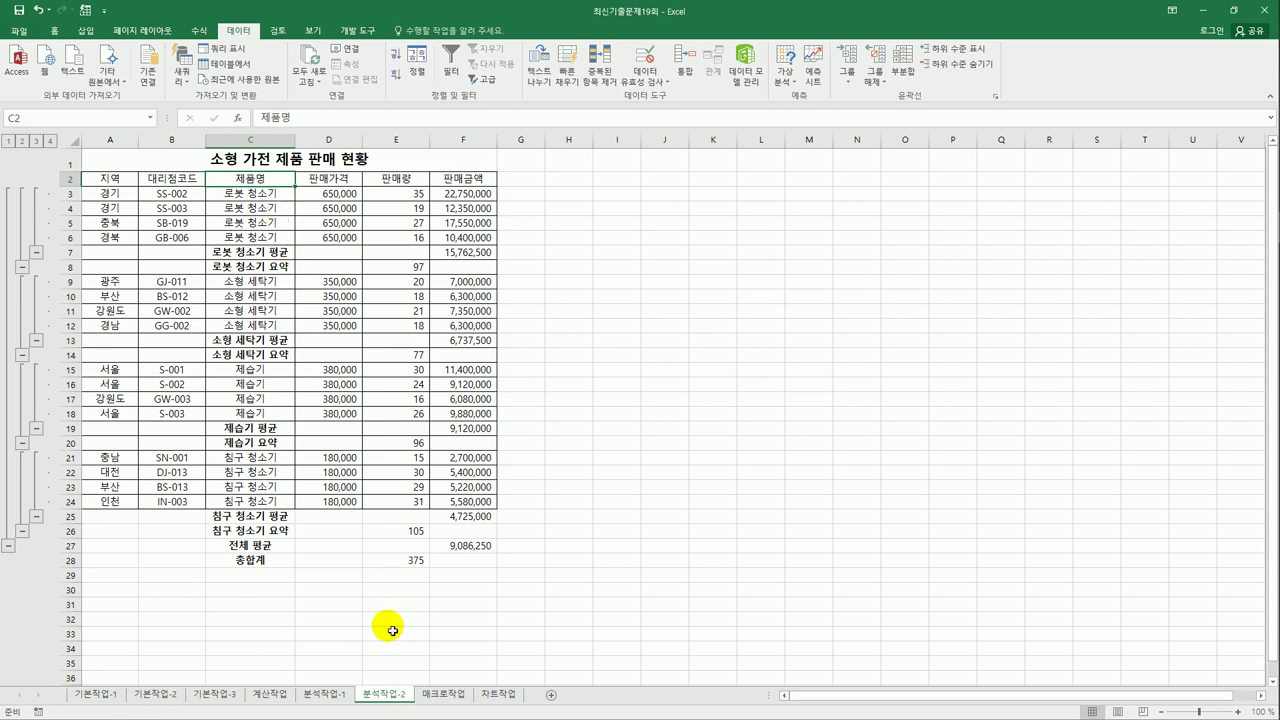
Start recording a macro named 구성비 on the 매크로작업 sheet, stored in the current workbook.
{"action": "left_click", "coordinate": [443, 694]}
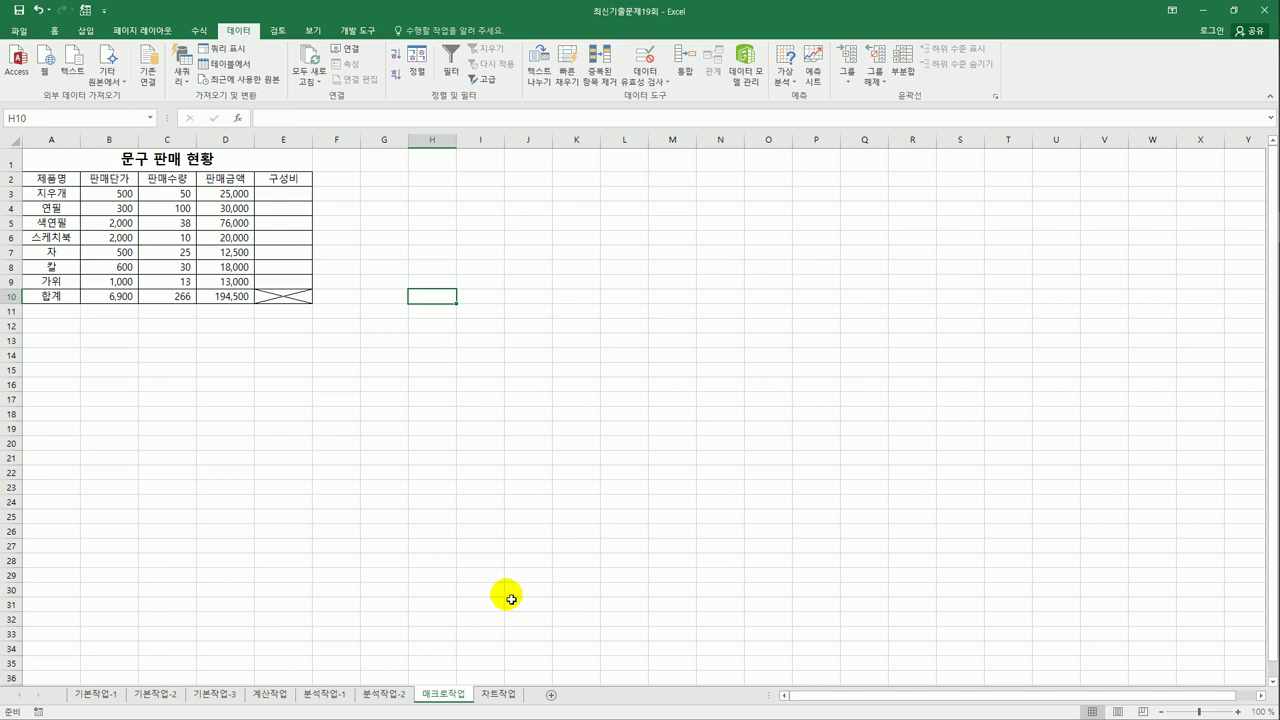
{"action": "left_click", "coordinate": [458, 357]}
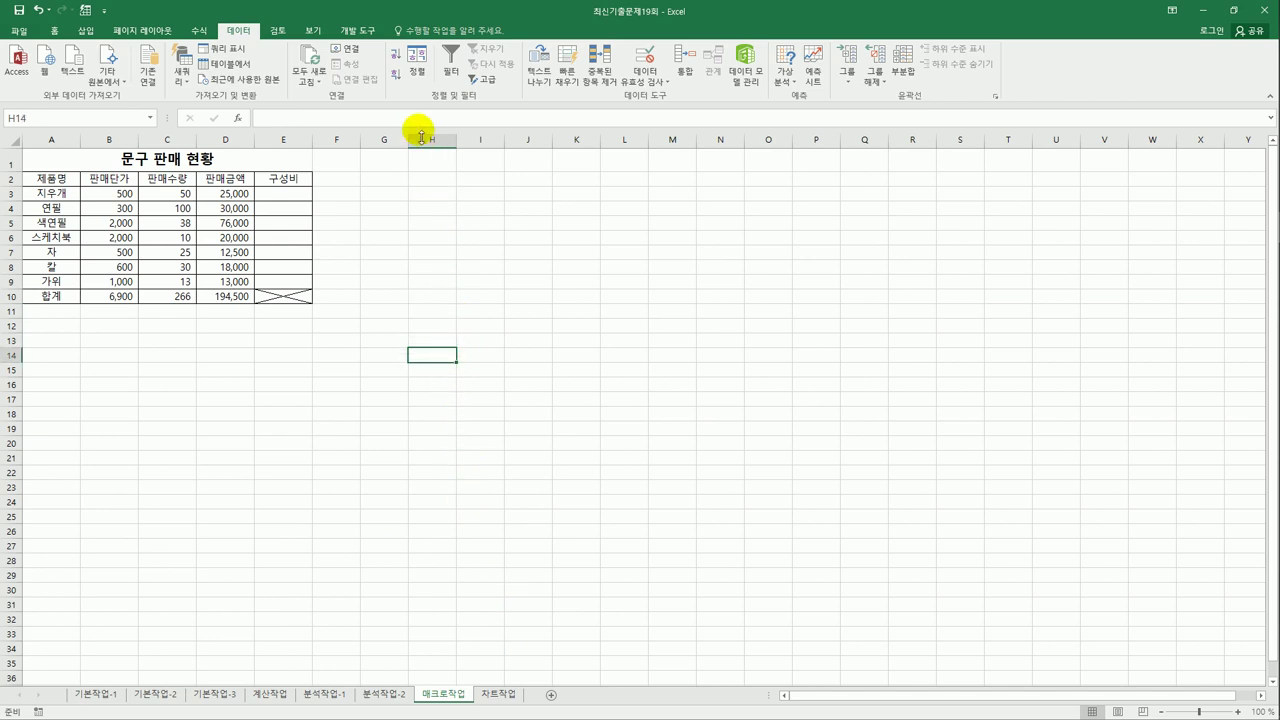
{"action": "left_click", "coordinate": [345, 32]}
{"action": "left_click", "coordinate": [90, 48]}
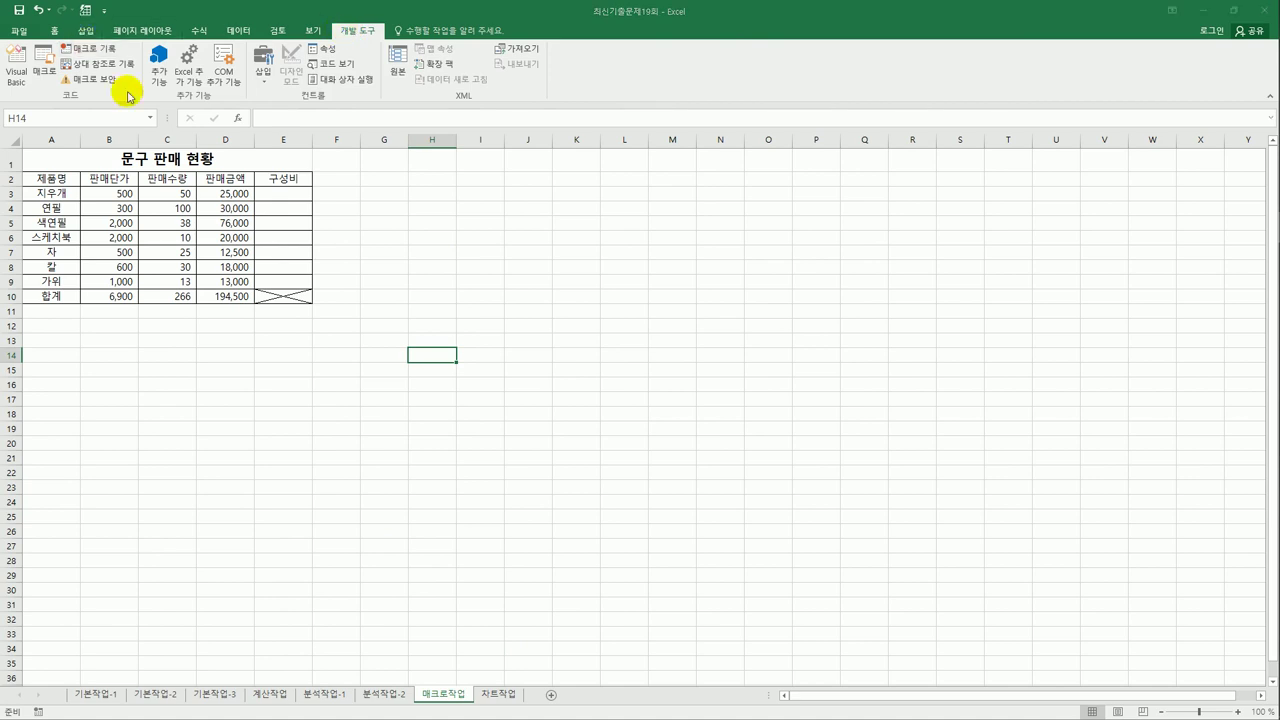
{"action": "key", "text": "BackSpace"}
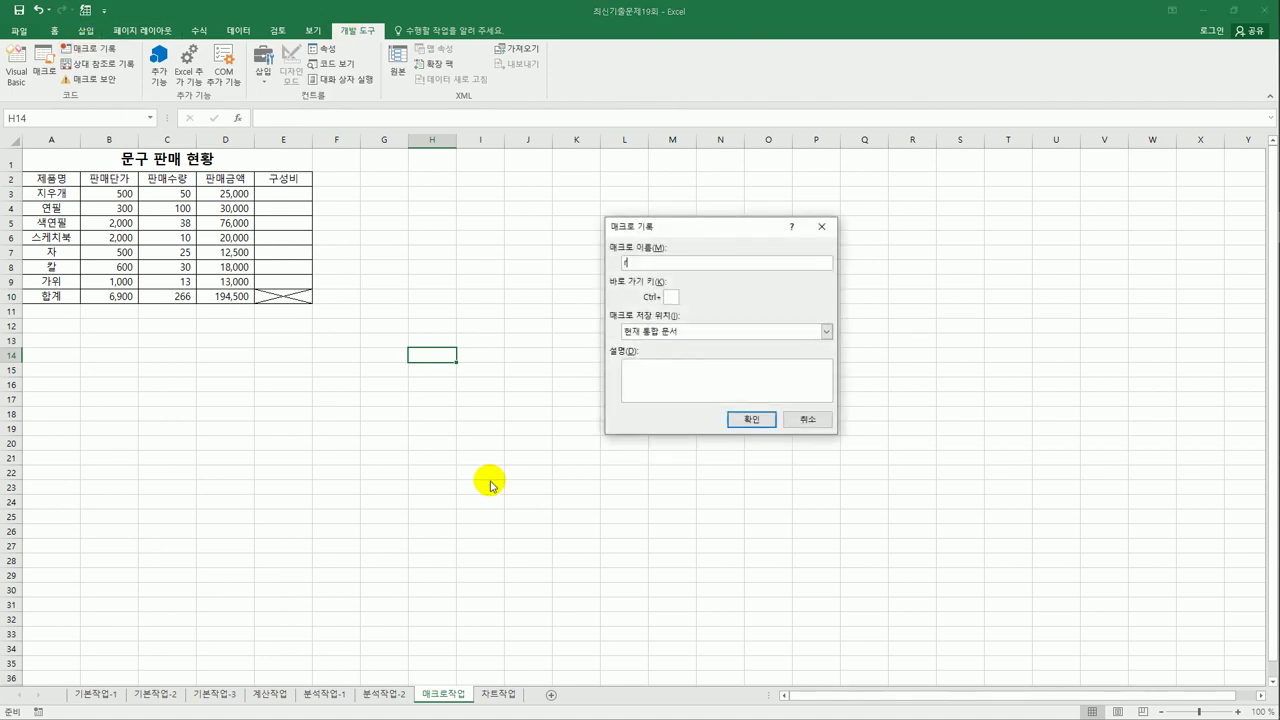
{"action": "type", "text": "구ㅅ"}
{"action": "type", "text": "비"}
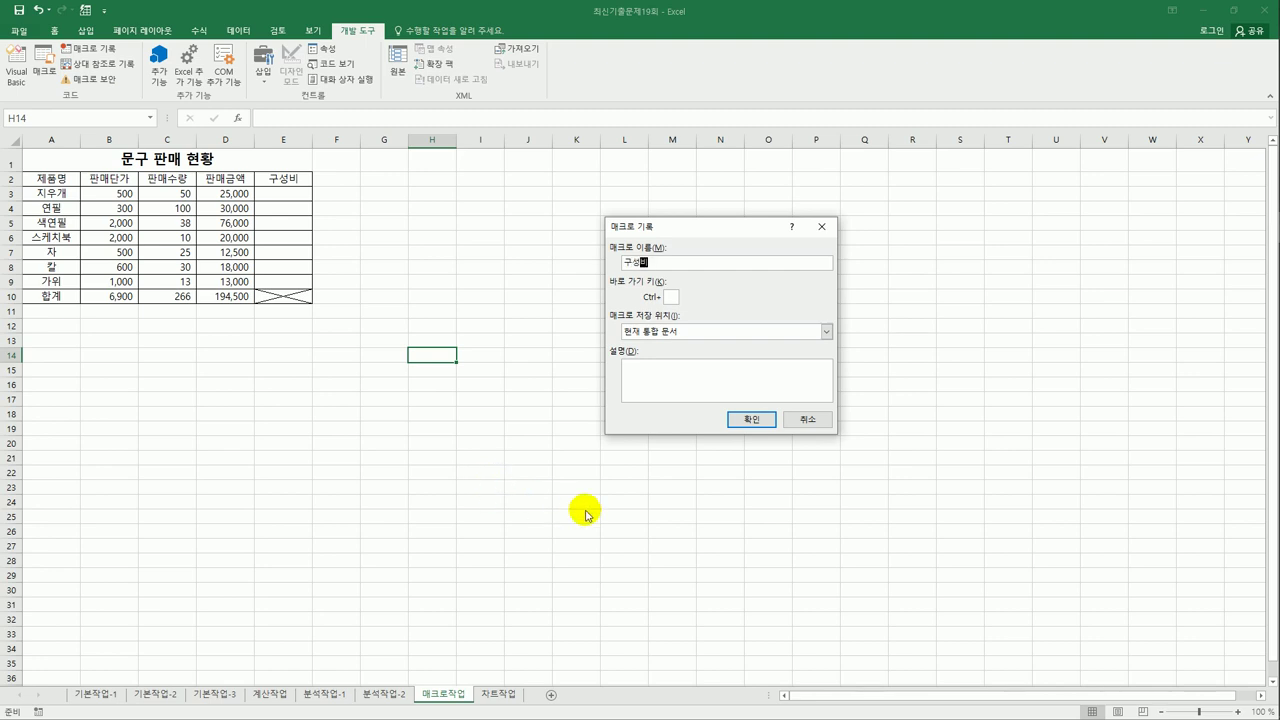
{"action": "left_click", "coordinate": [738, 424]}
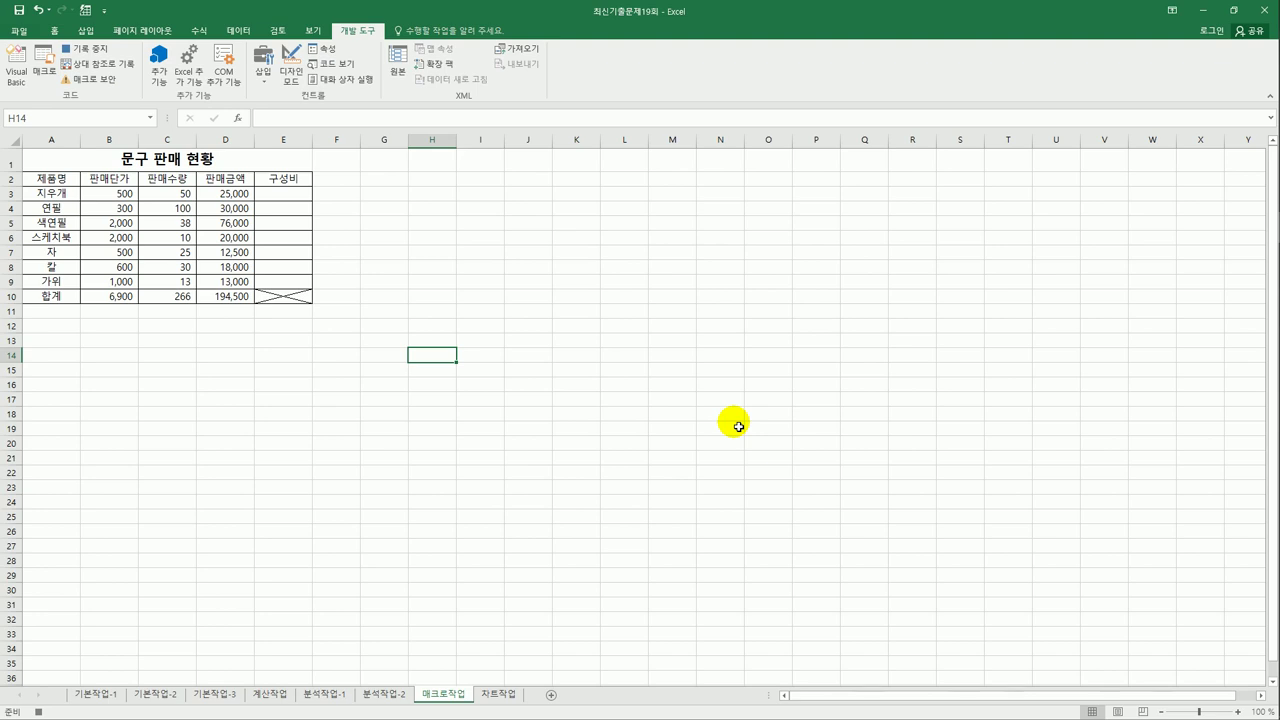
Enter the 구성비 formula =D3/$D$10 in cell E3.
{"action": "left_click", "coordinate": [289, 202]}
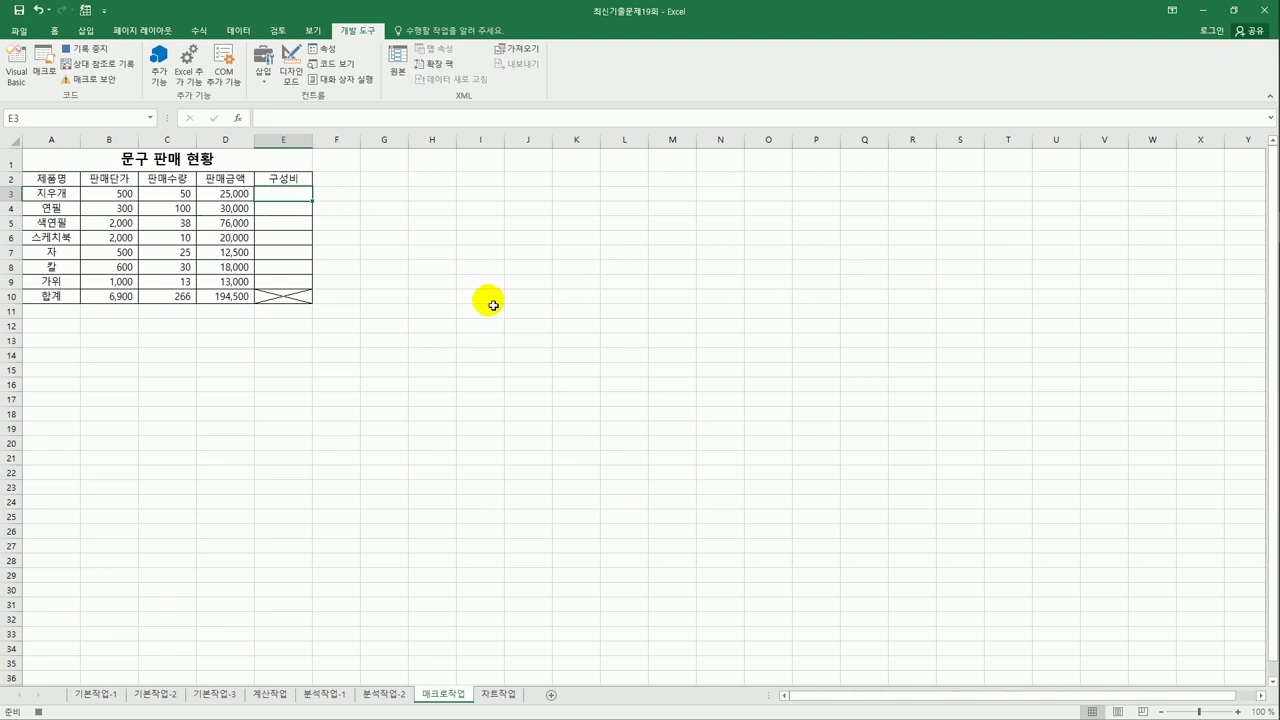
{"action": "type", "text": "="}
{"action": "key", "text": "Left"}
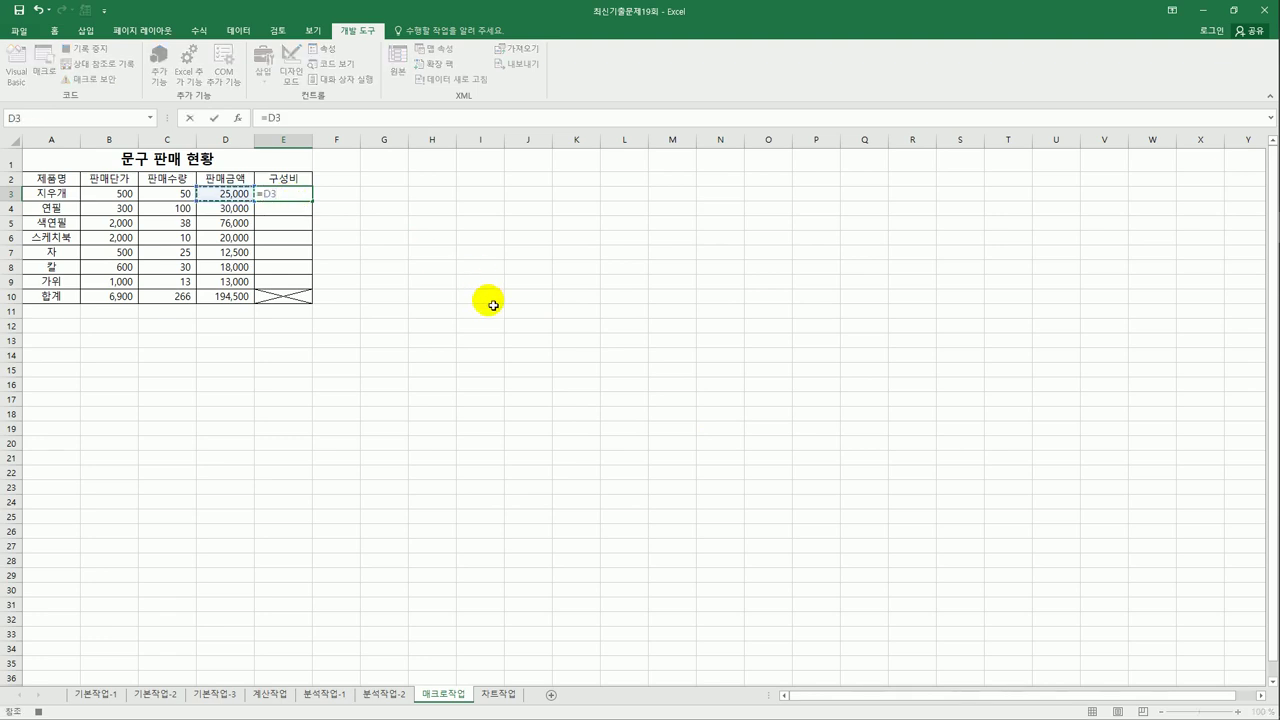
{"action": "type", "text": "/"}
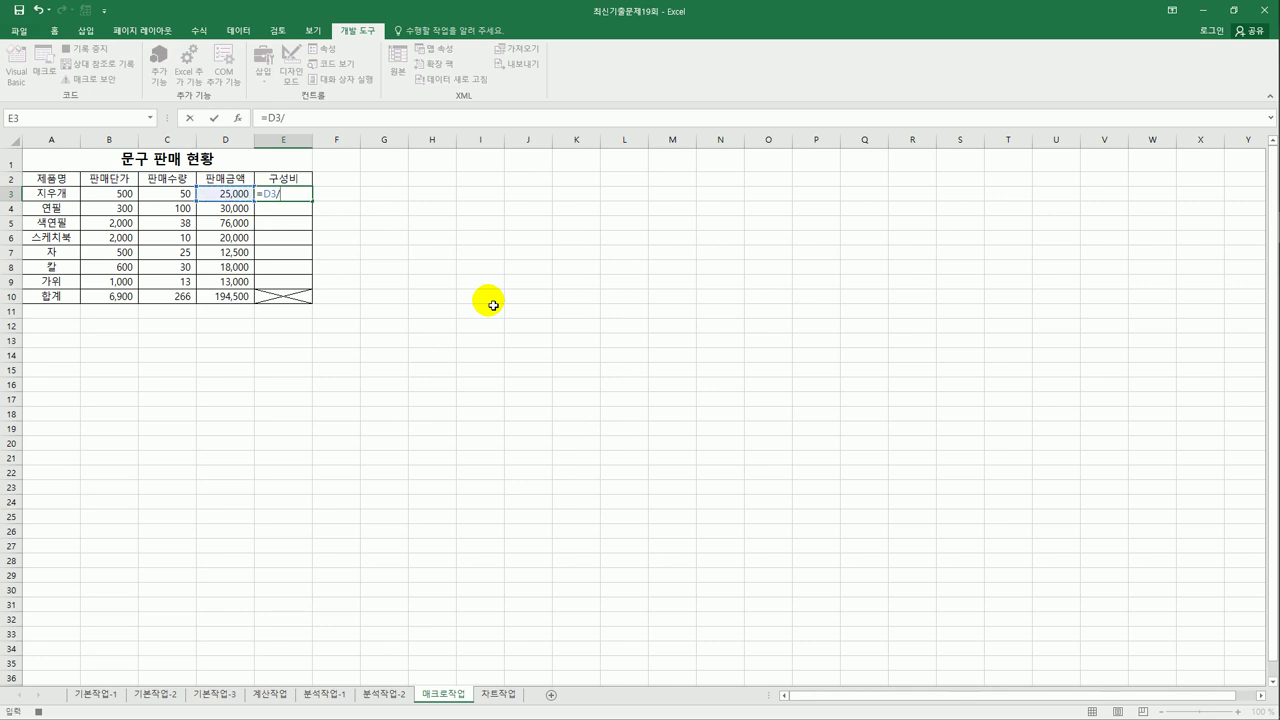
{"action": "left_click", "coordinate": [232, 300]}
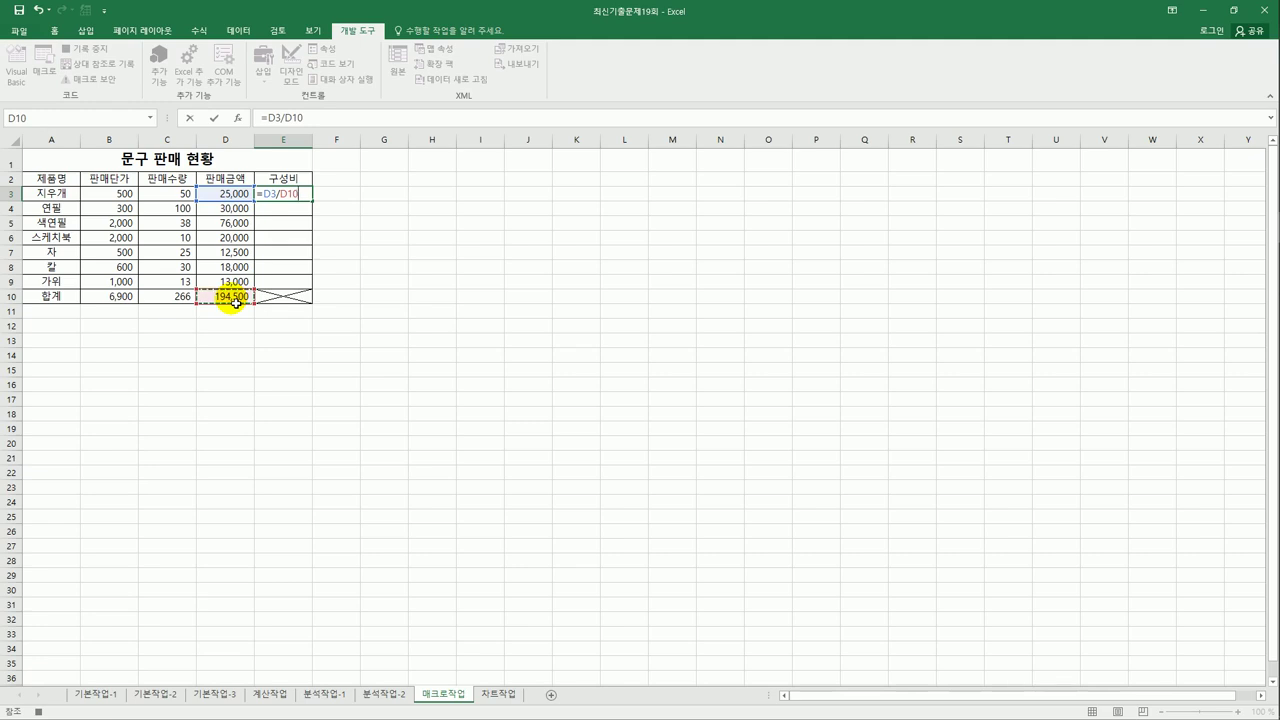
{"action": "key", "text": "F4"}
{"action": "key", "text": "Return"}
Fill the 구성비 formula from E3 down to E9 and stop recording the macro.
{"action": "left_click", "coordinate": [288, 195]}
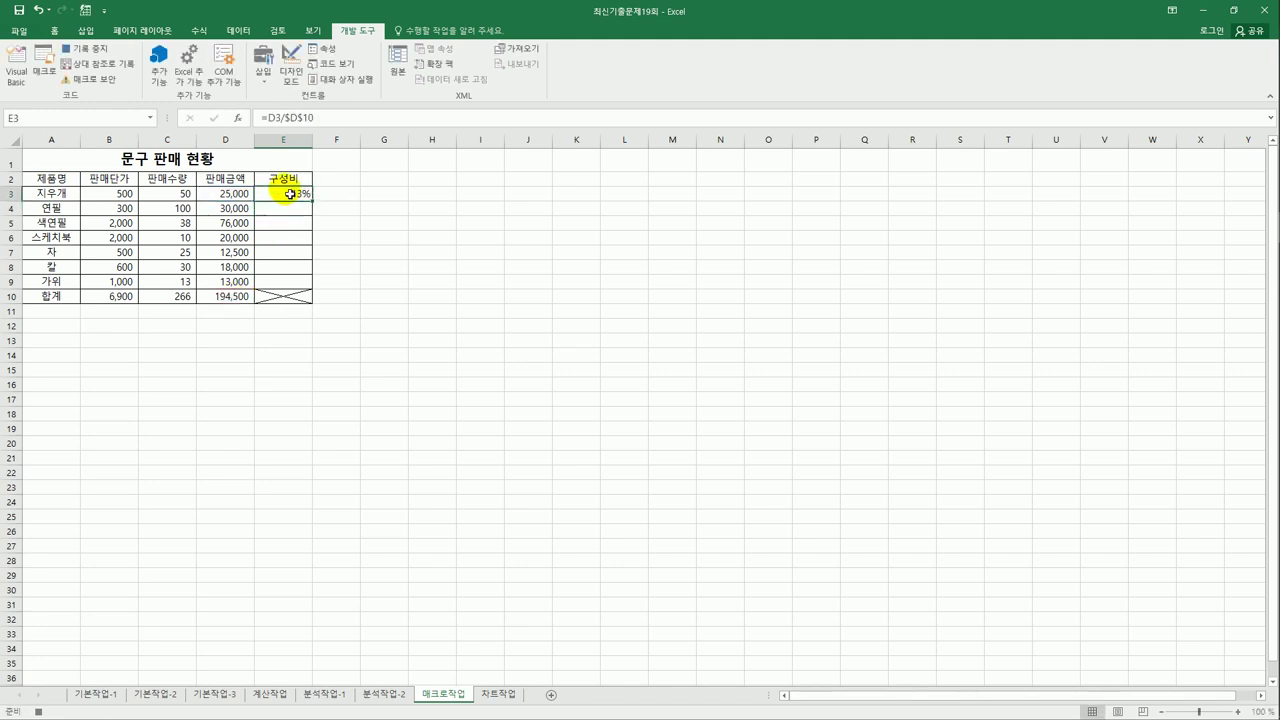
{"action": "left_click_drag", "start_coordinate": [317, 207], "coordinate": [310, 285]}
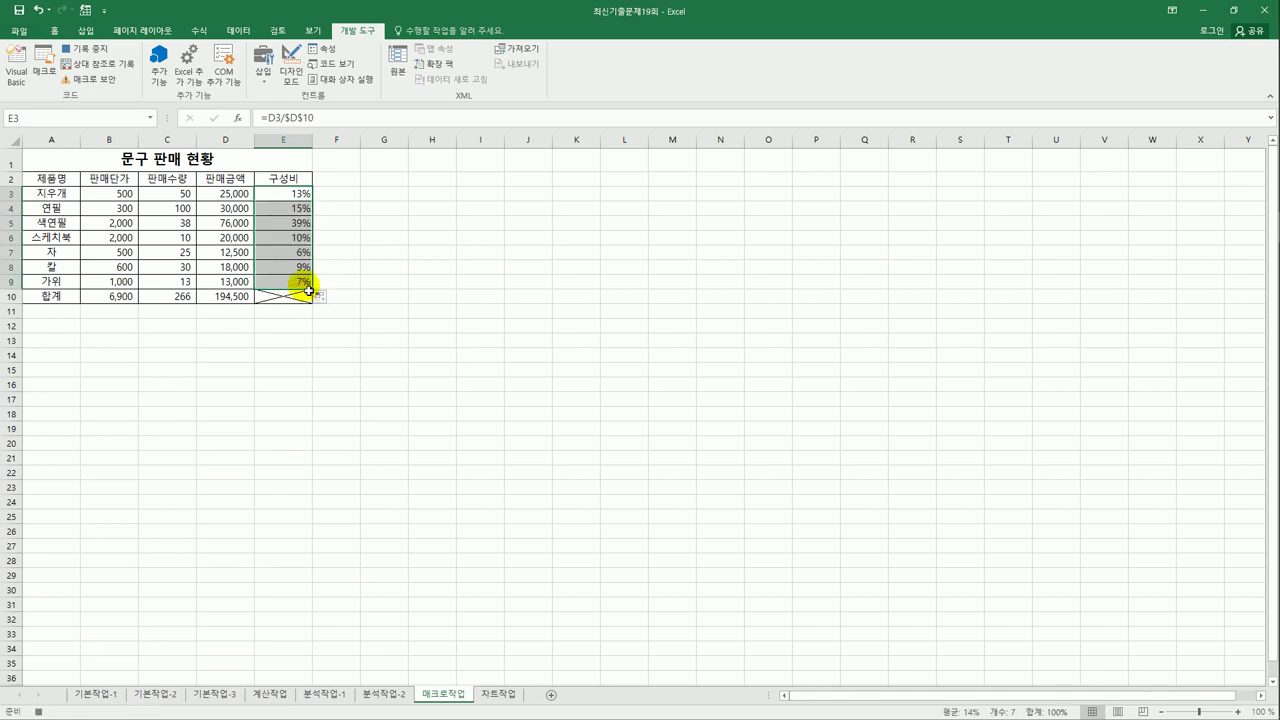
{"action": "left_click", "coordinate": [308, 287]}
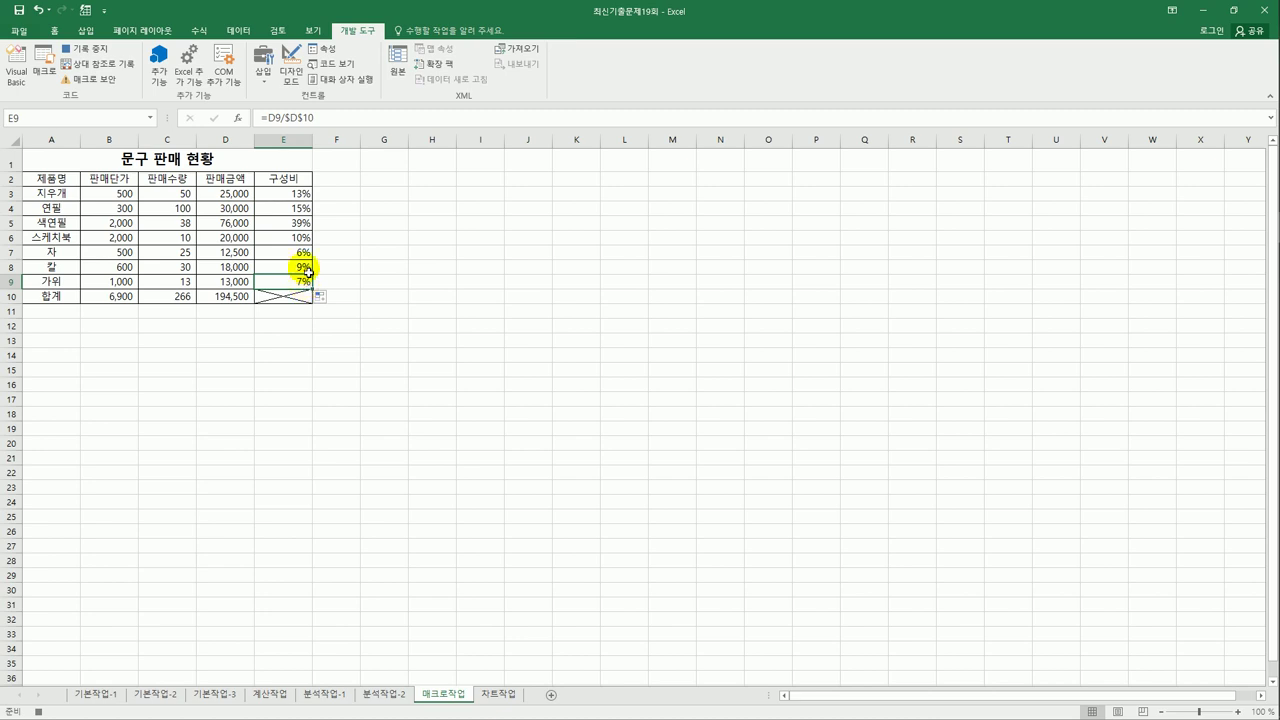
{"action": "left_click", "coordinate": [91, 52]}
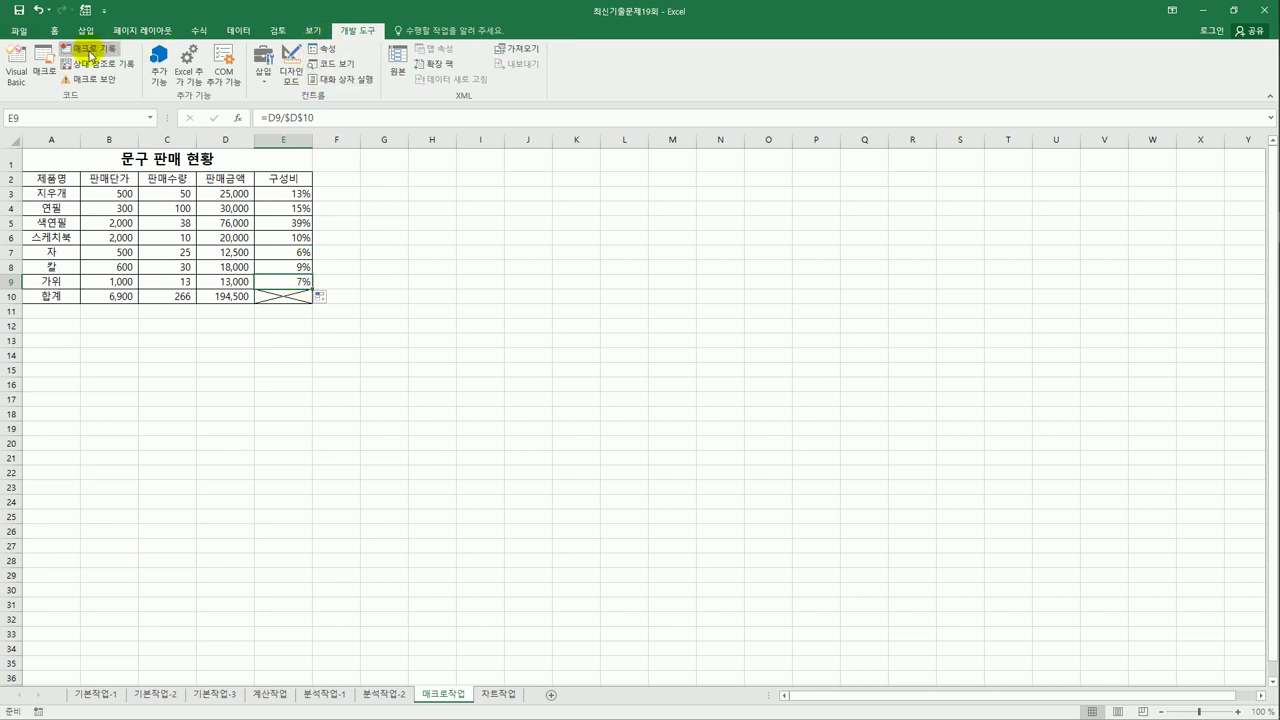
{"action": "left_click", "coordinate": [350, 380]}
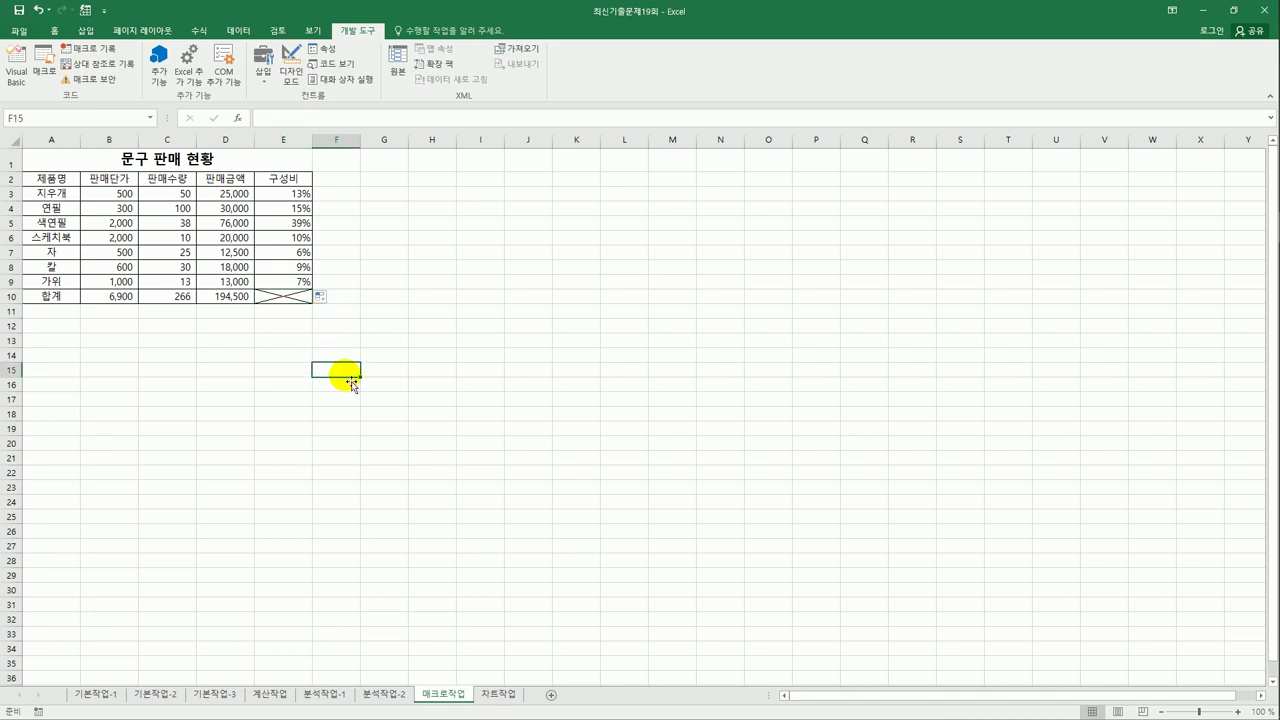
Draw a smiley face shape (웃는 얼굴) over cells G2:G4, about 1.75 cm high and 1.91 cm wide.
{"action": "left_click", "coordinate": [87, 31]}
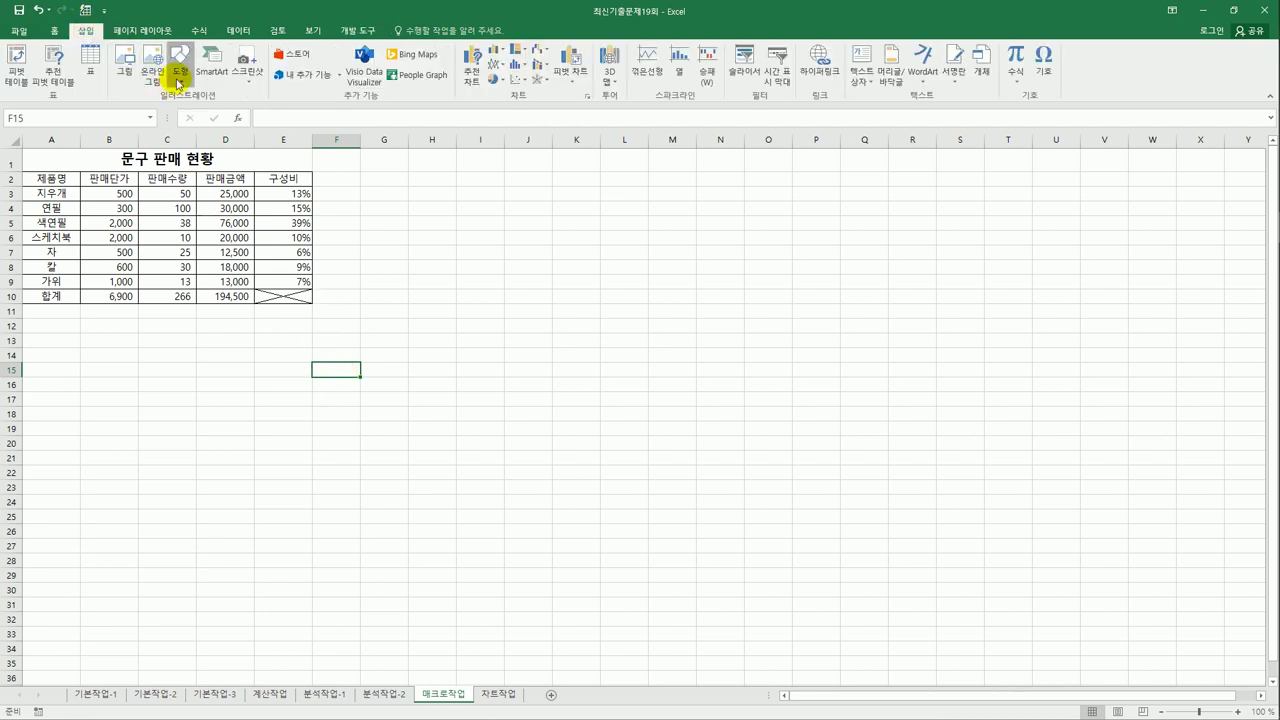
{"action": "left_click", "coordinate": [179, 74]}
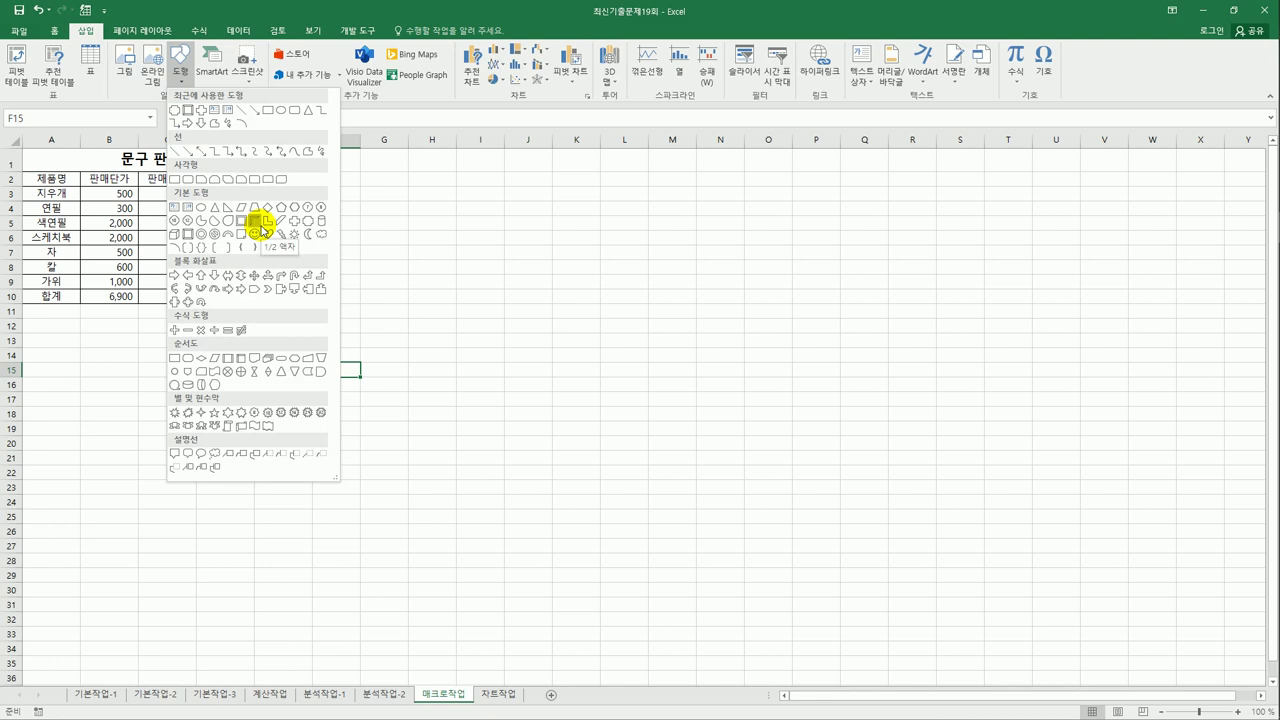
{"action": "left_click", "coordinate": [255, 234]}
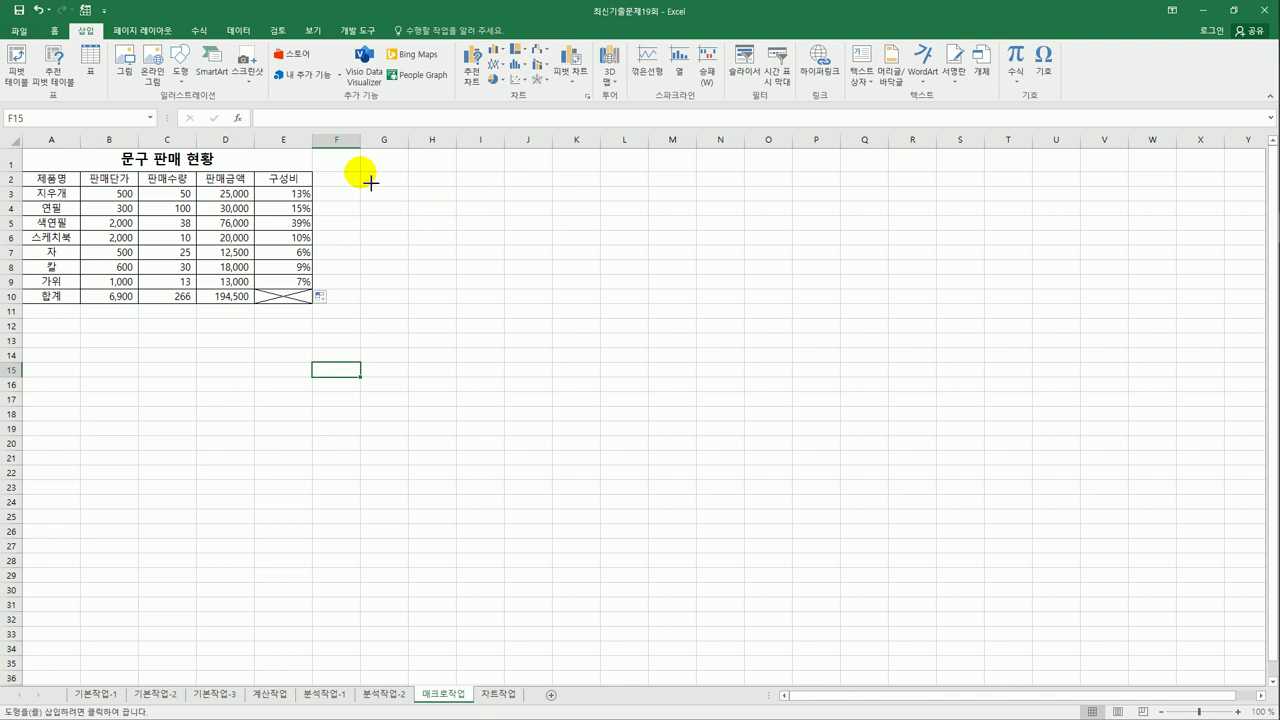
{"action": "mouse_move", "coordinate": [361, 172]}
{"action": "left_mouse_down"}
{"action": "mouse_move", "coordinate": [383, 214]}
{"action": "mouse_move", "coordinate": [408, 215]}
{"action": "left_mouse_up"}
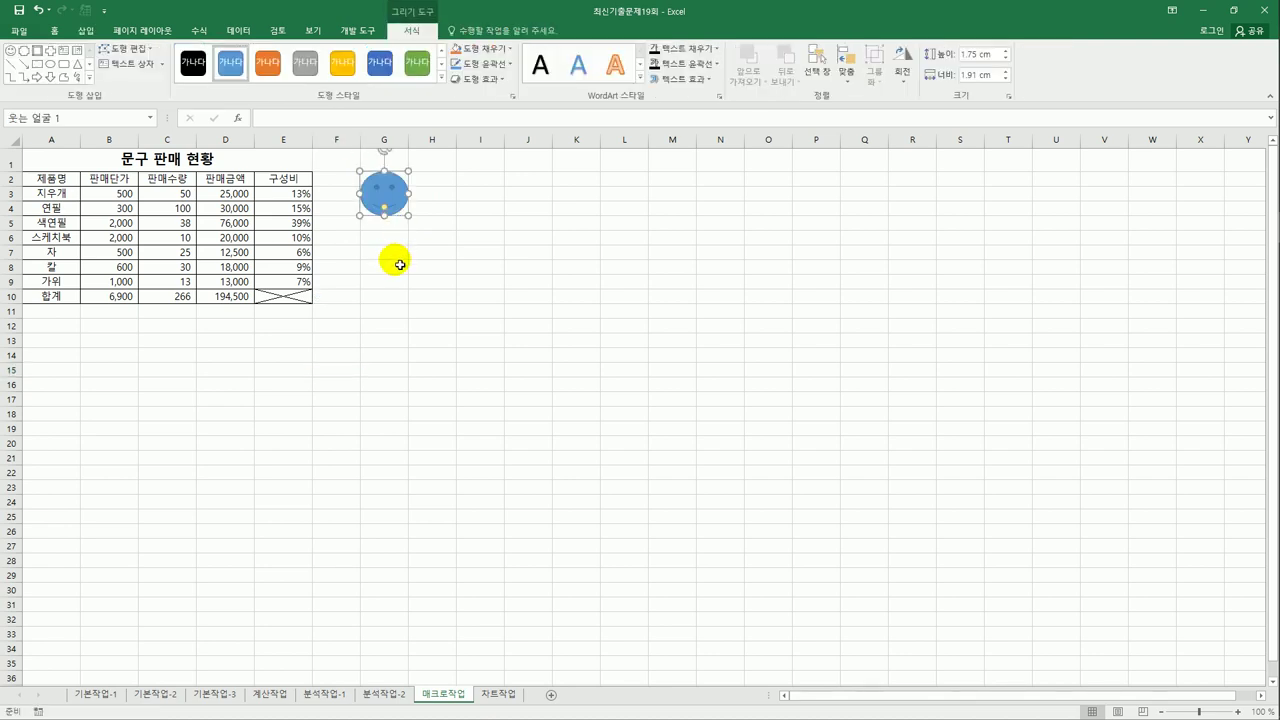
Assign the 구성비 macro to the smiley face shape.
{"action": "right_click", "coordinate": [386, 191]}
{"action": "left_click", "coordinate": [446, 365]}
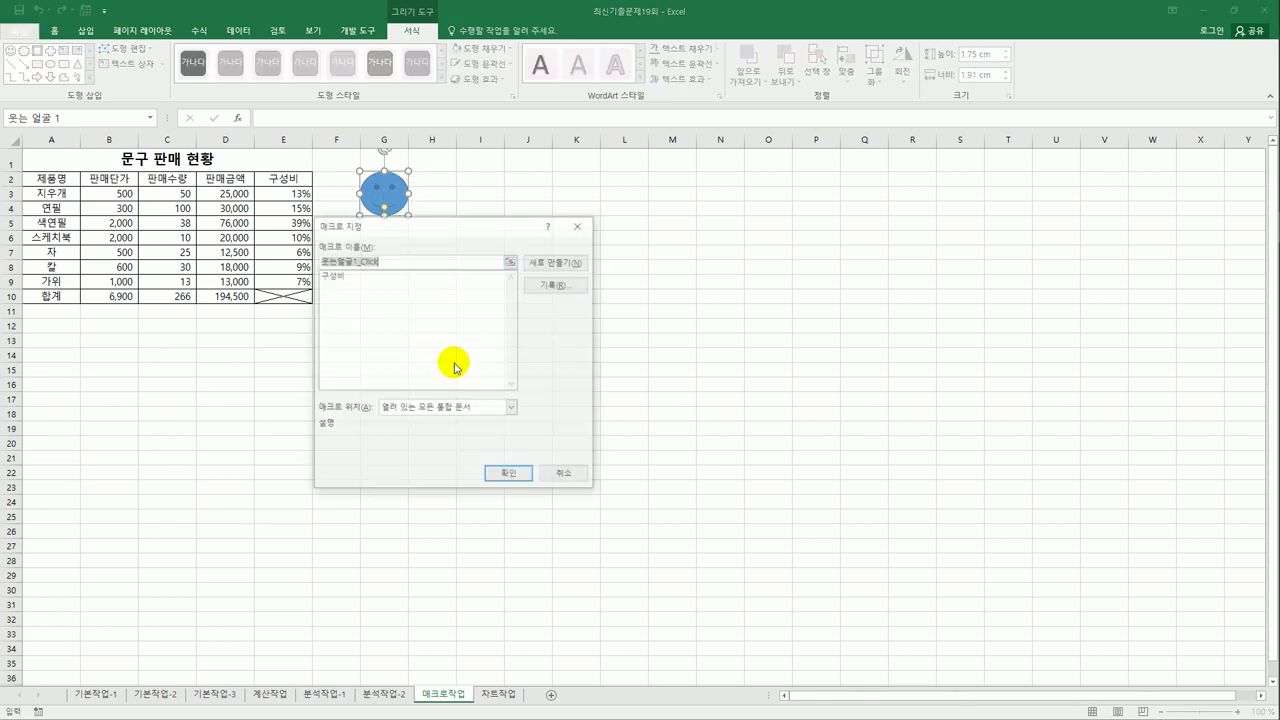
{"action": "left_click", "coordinate": [346, 277]}
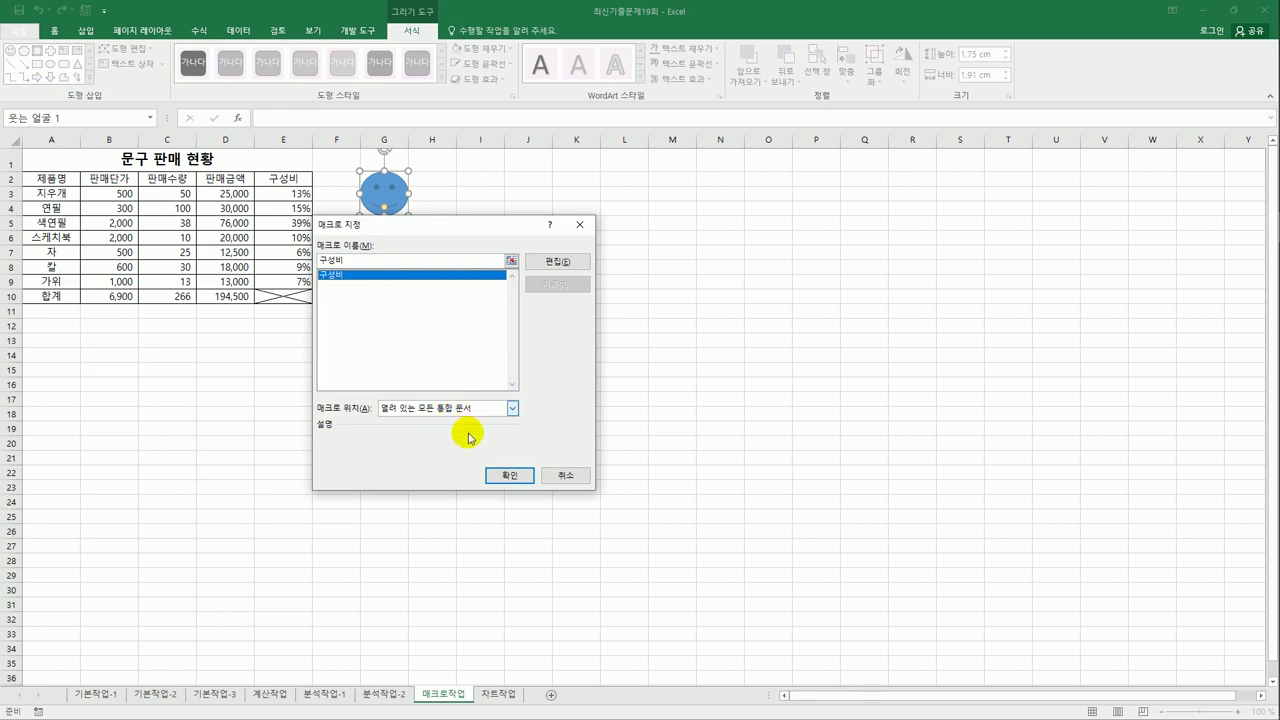
{"action": "left_click", "coordinate": [512, 478]}
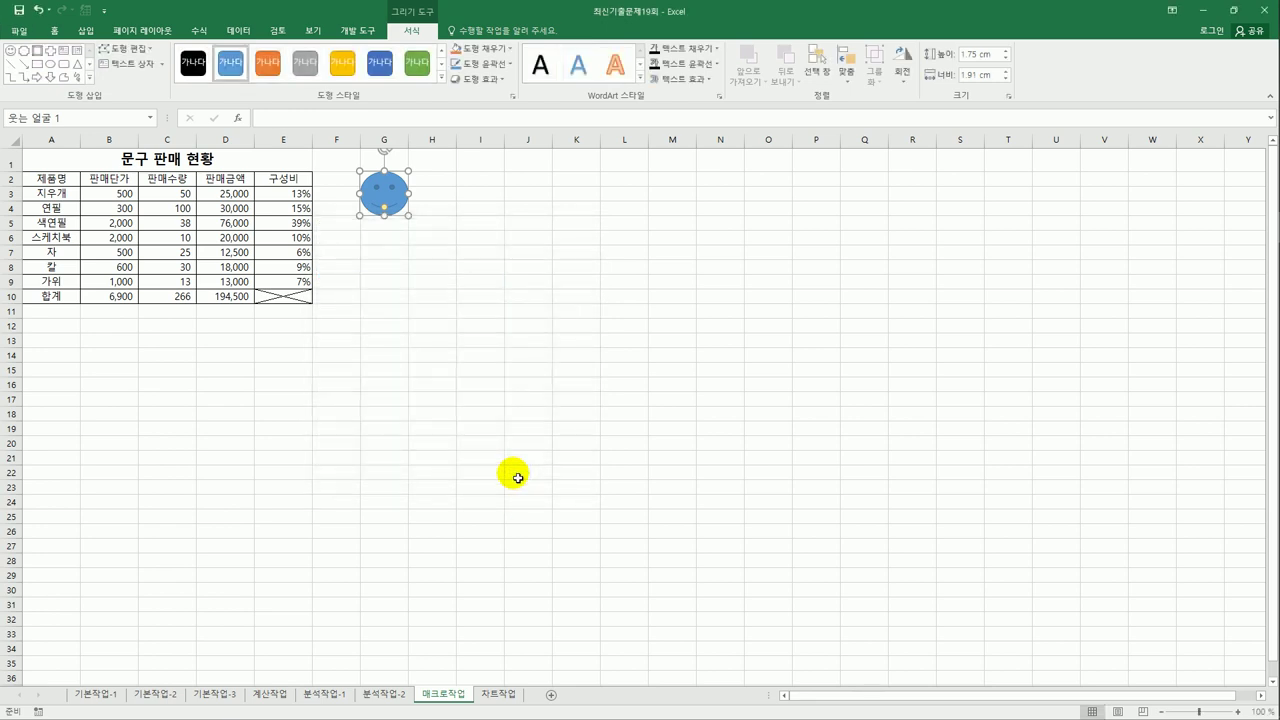
{"action": "left_click", "coordinate": [517, 478]}
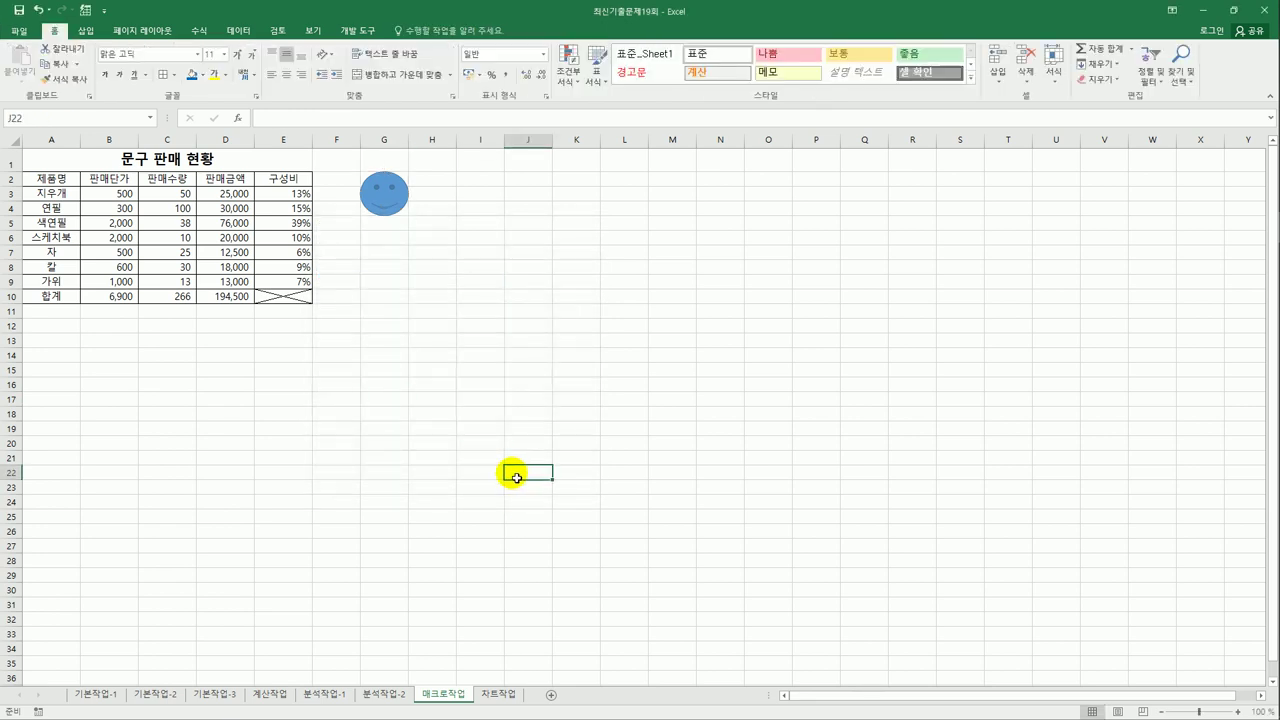
Start recording a macro named 서식 stored in the current workbook.
{"action": "left_click", "coordinate": [357, 28]}
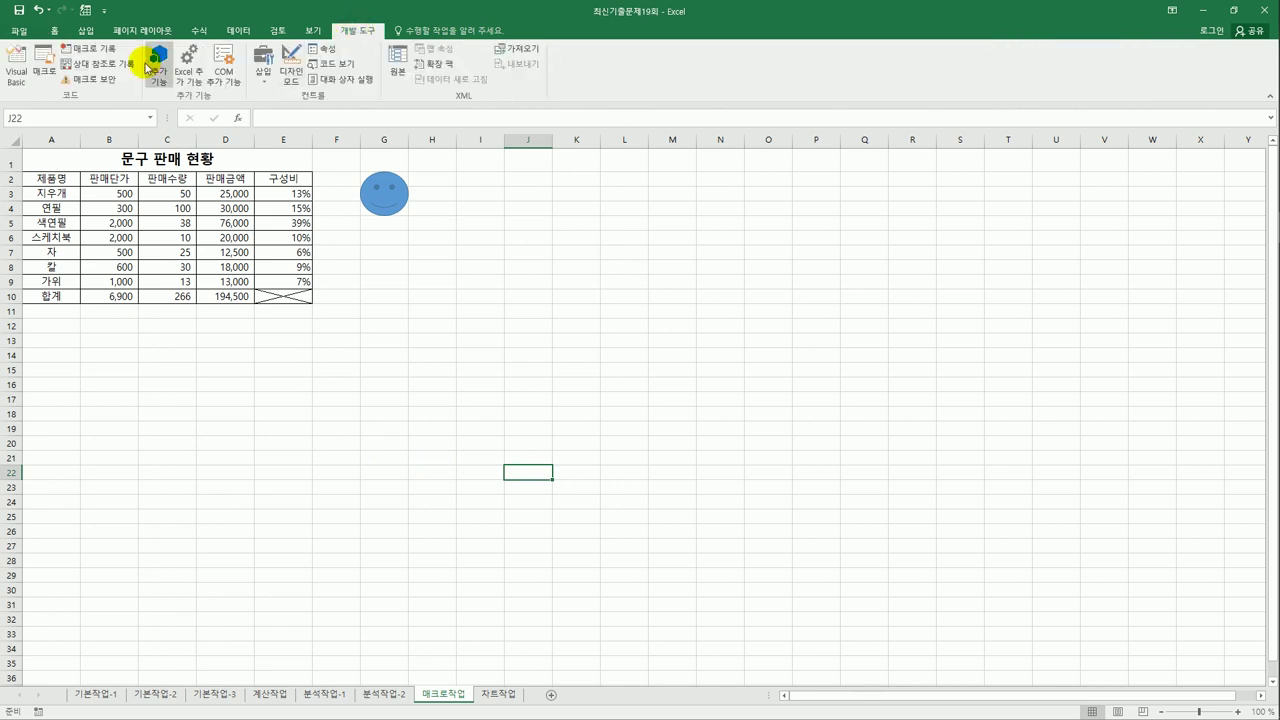
{"action": "left_click", "coordinate": [92, 48]}
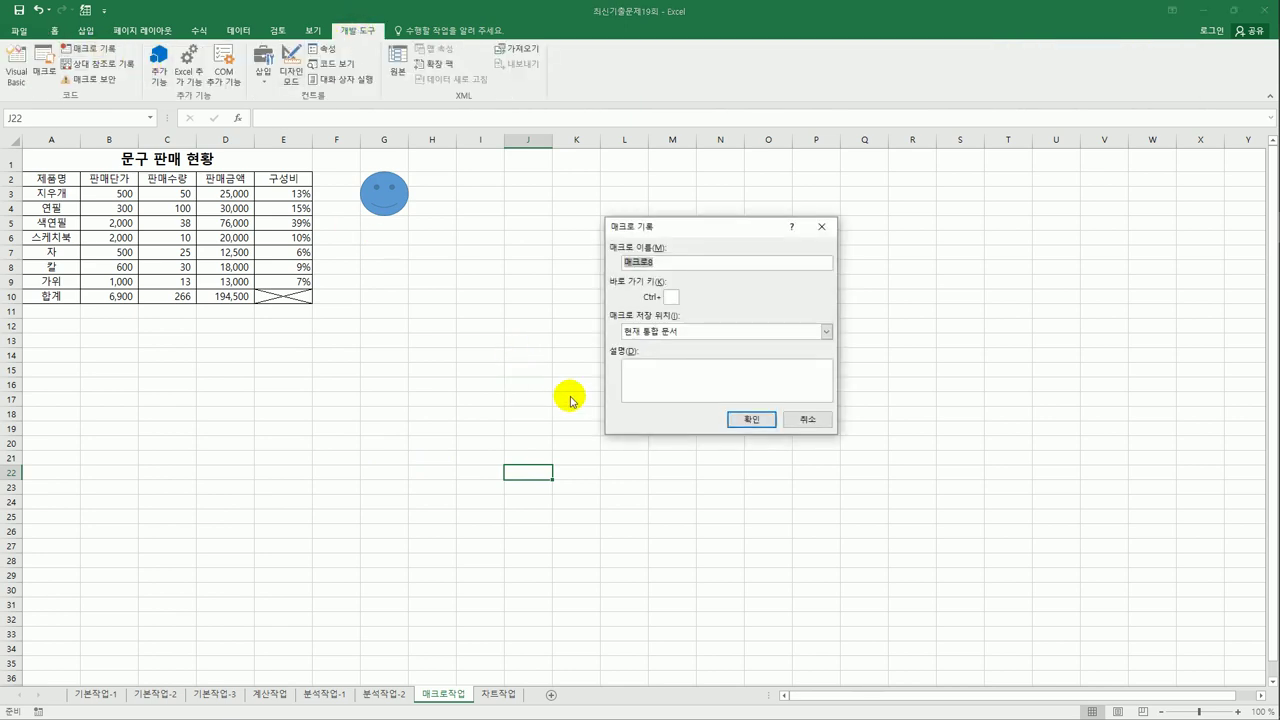
{"action": "type", "text": "구성비"}
{"action": "key", "text": "Return"}
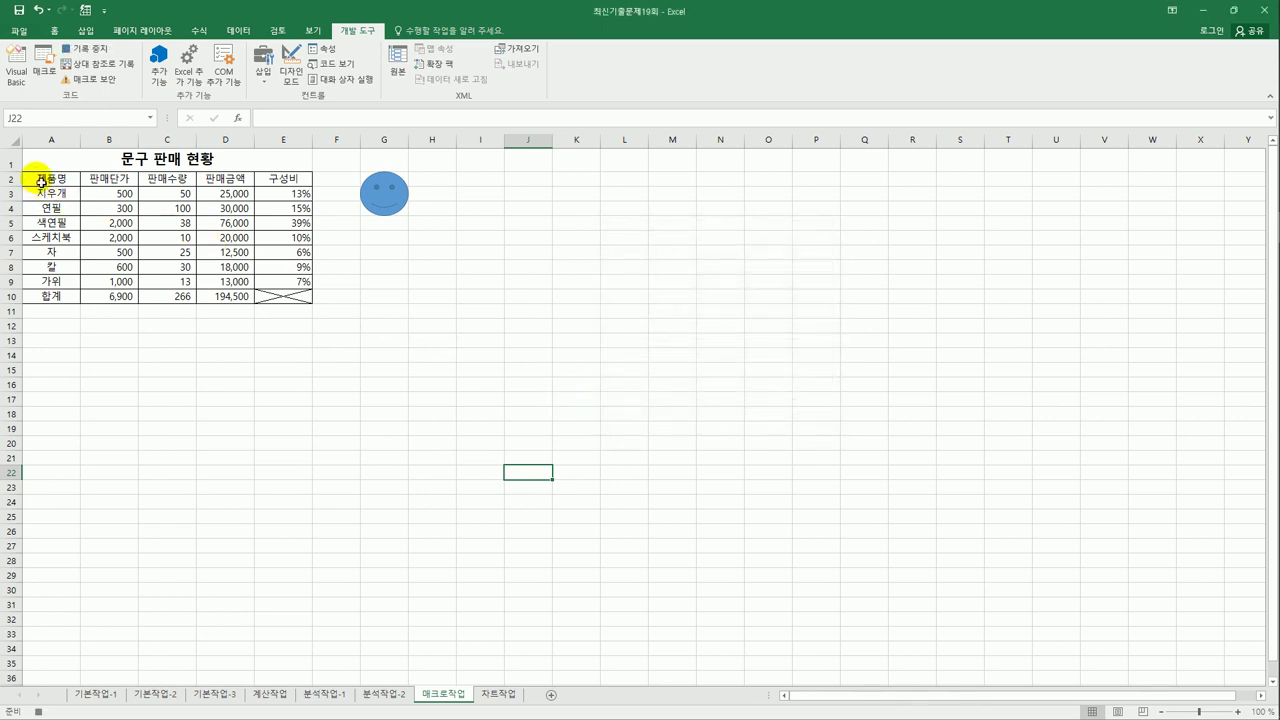
Fill the header cells A2:E2 with standard yellow and stop recording the macro.
{"action": "left_click_drag", "start_coordinate": [30, 177], "coordinate": [297, 183]}
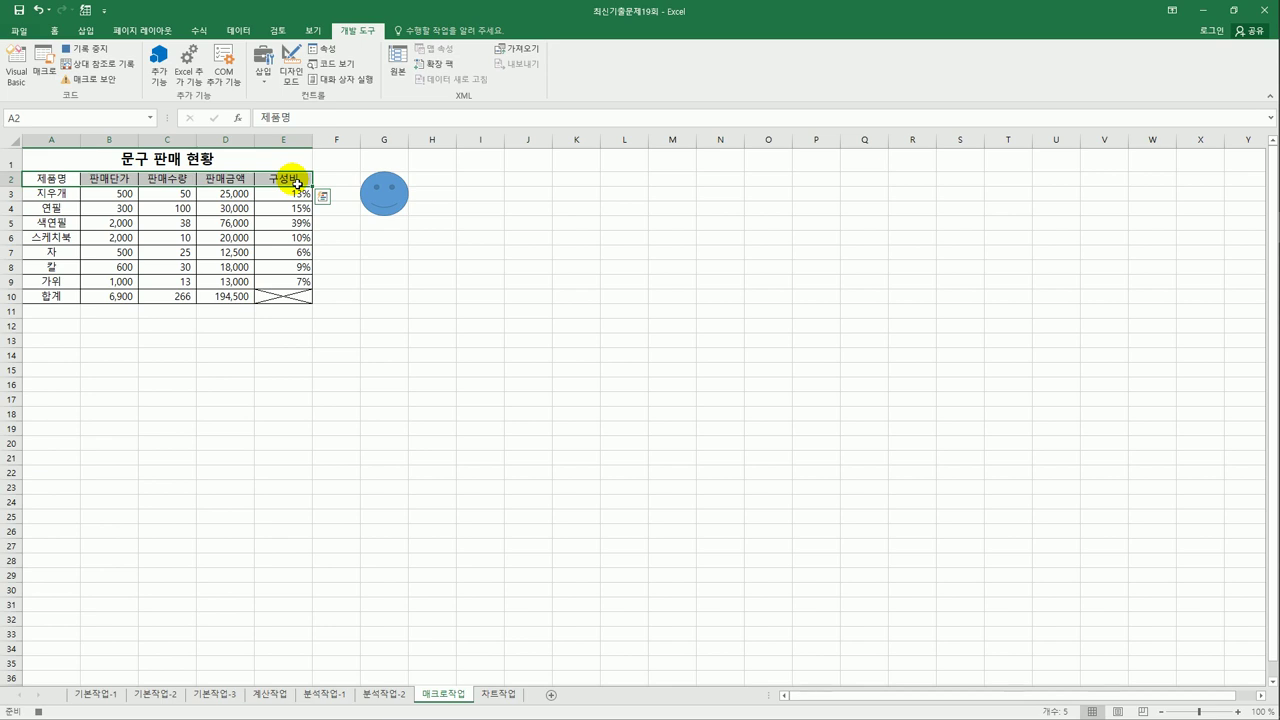
{"action": "left_click", "coordinate": [55, 30]}
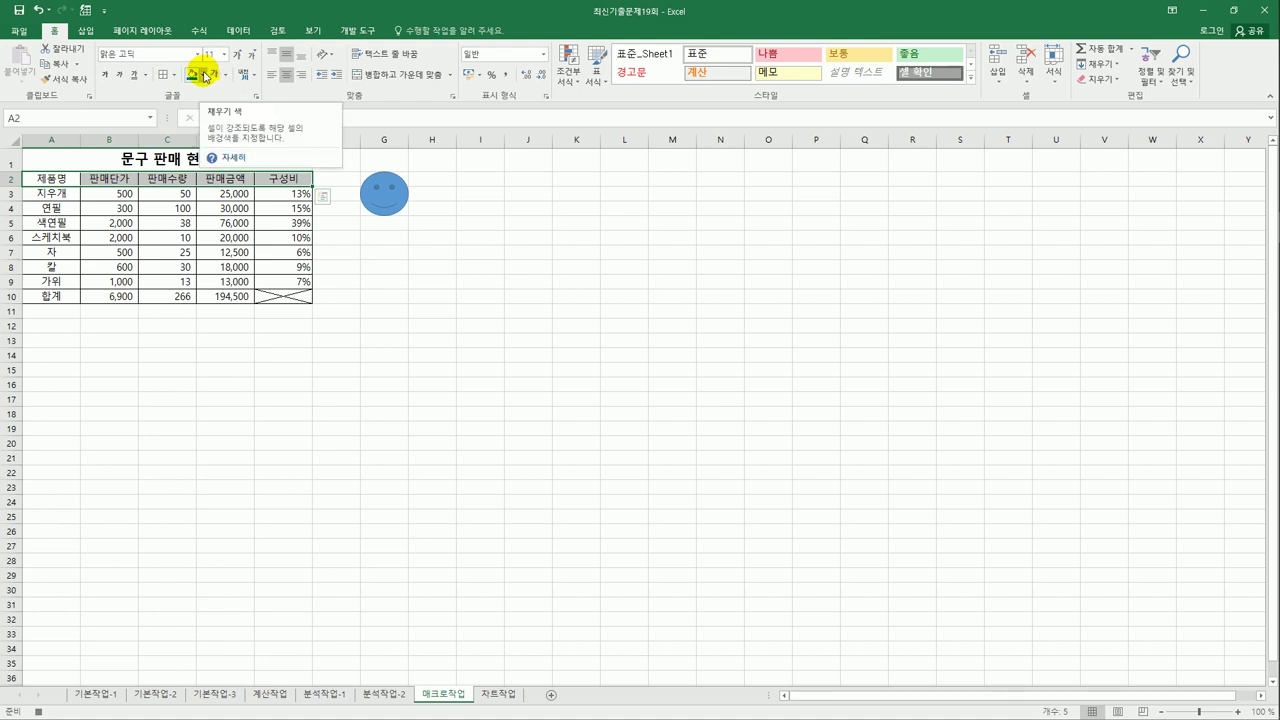
{"action": "left_click", "coordinate": [204, 76]}
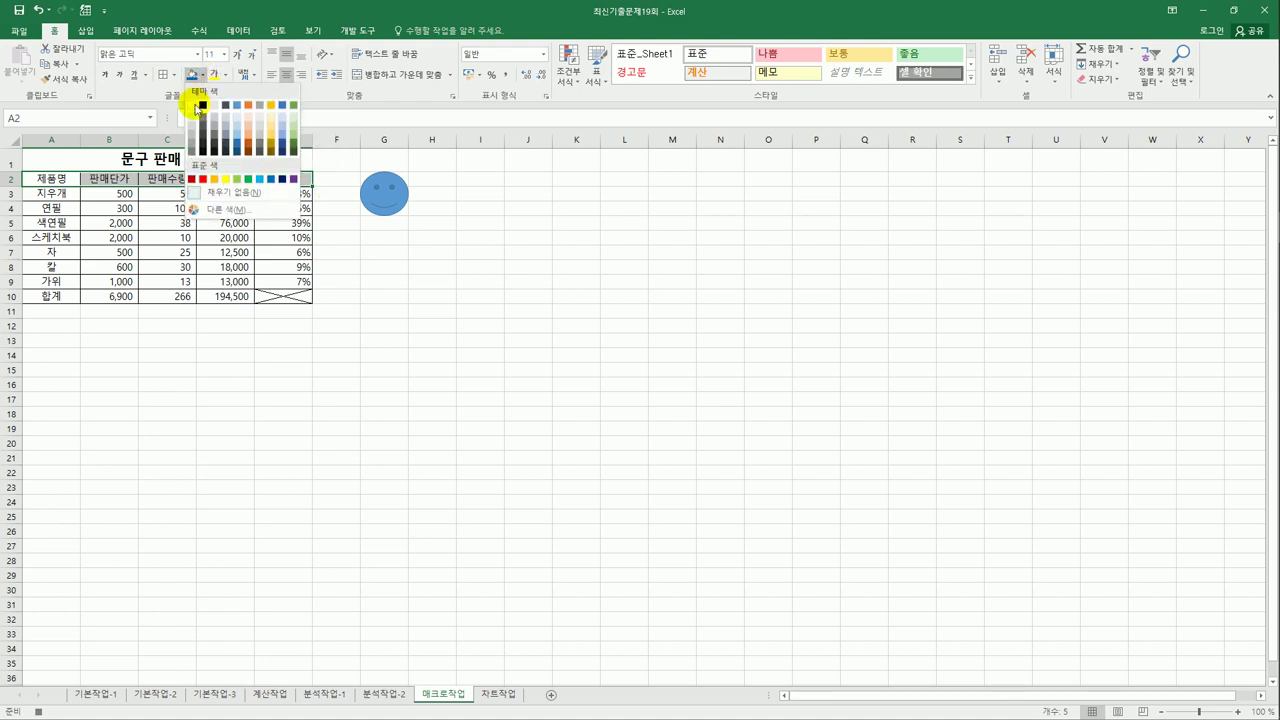
{"action": "left_click", "coordinate": [226, 180]}
{"action": "left_click", "coordinate": [277, 181]}
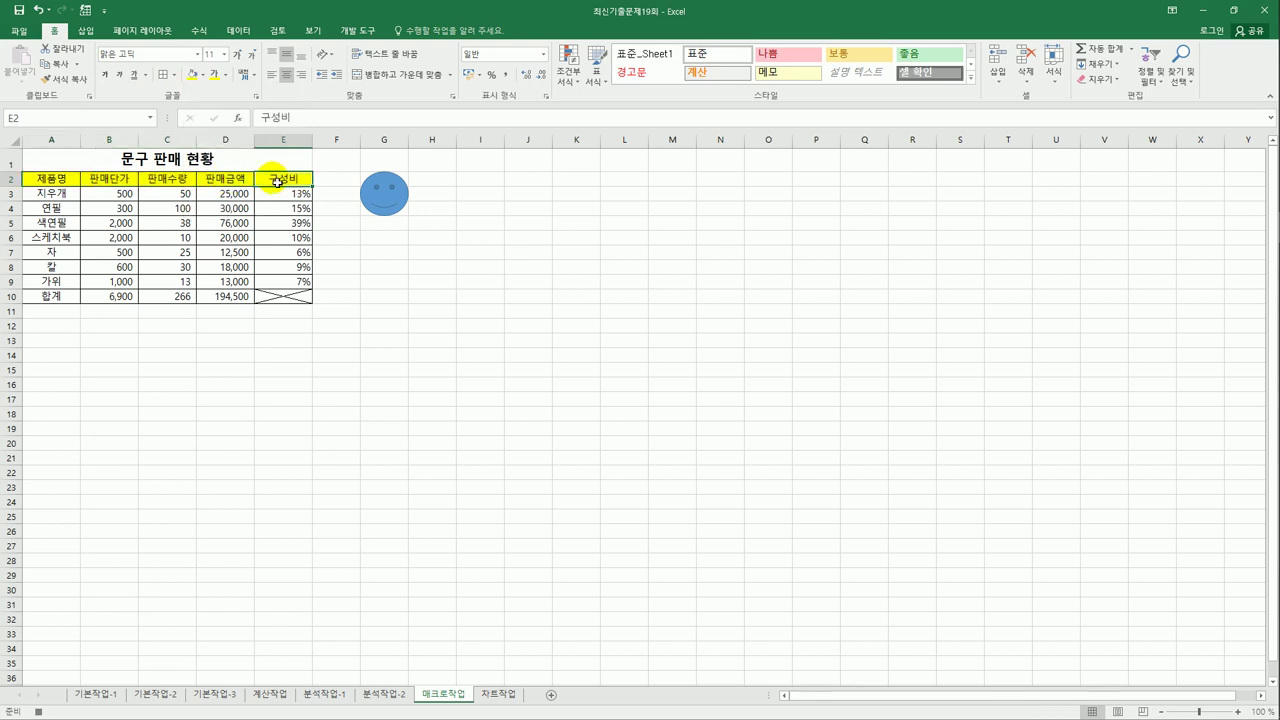
{"action": "left_click", "coordinate": [343, 37]}
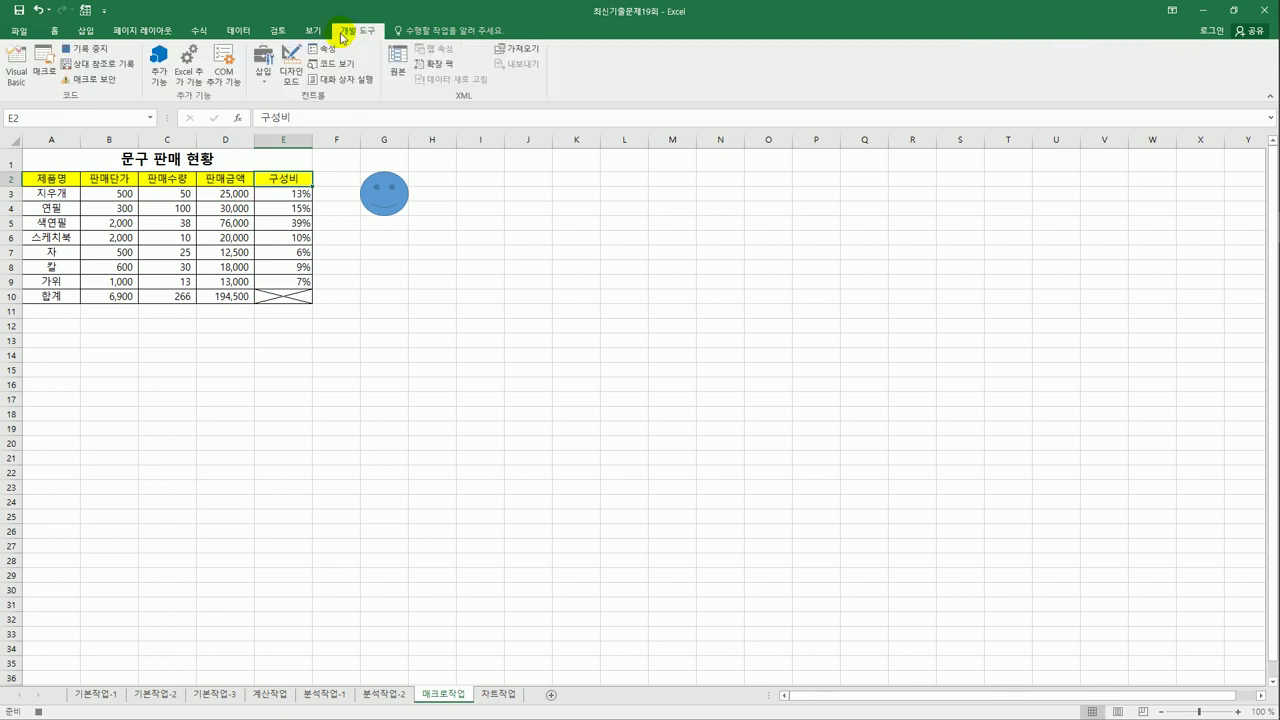
{"action": "left_click", "coordinate": [88, 48]}
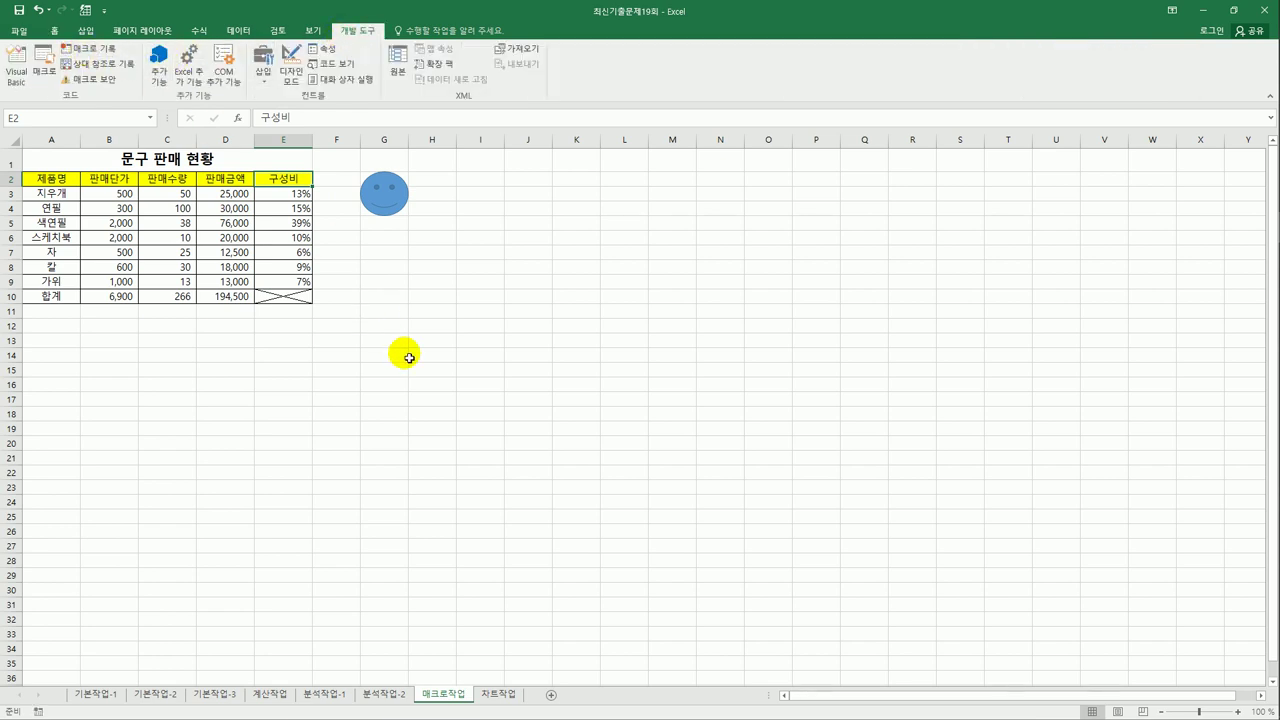
Draw a moon shape (달) over cells G6:G8, about 1.75 cm high and 1.93 cm wide.
{"action": "left_click", "coordinate": [407, 356]}
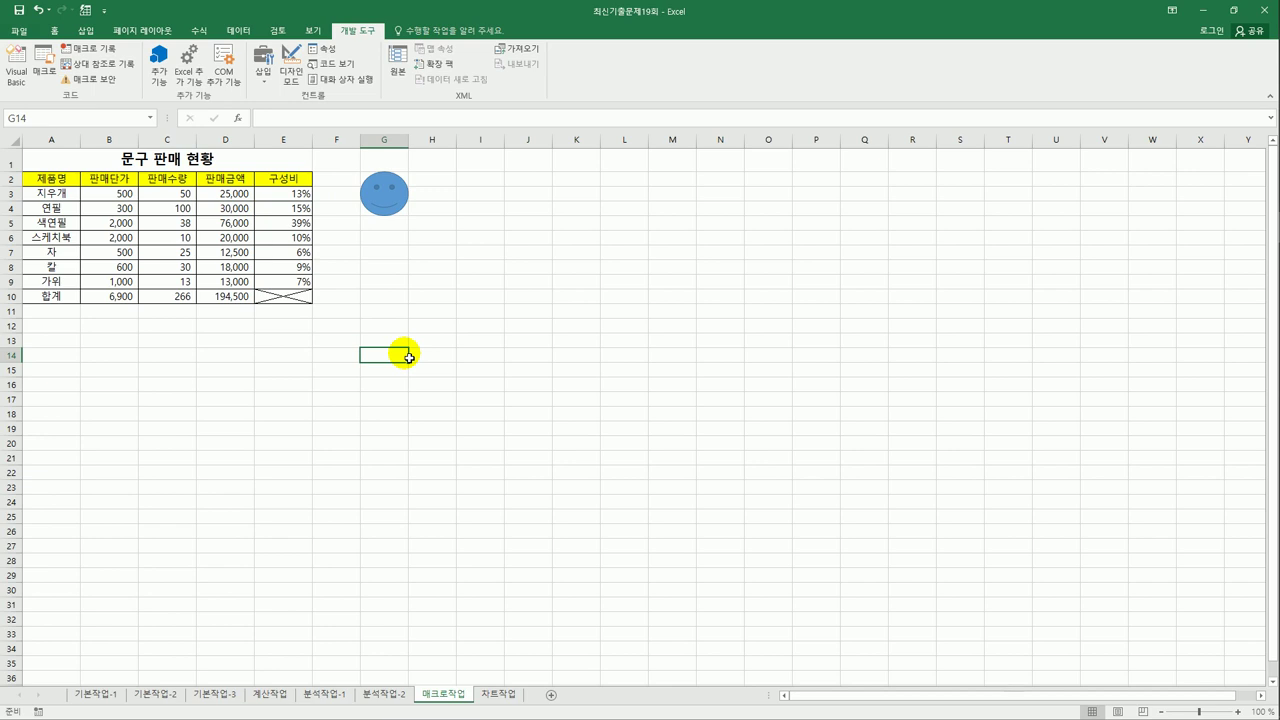
{"action": "left_click", "coordinate": [85, 31]}
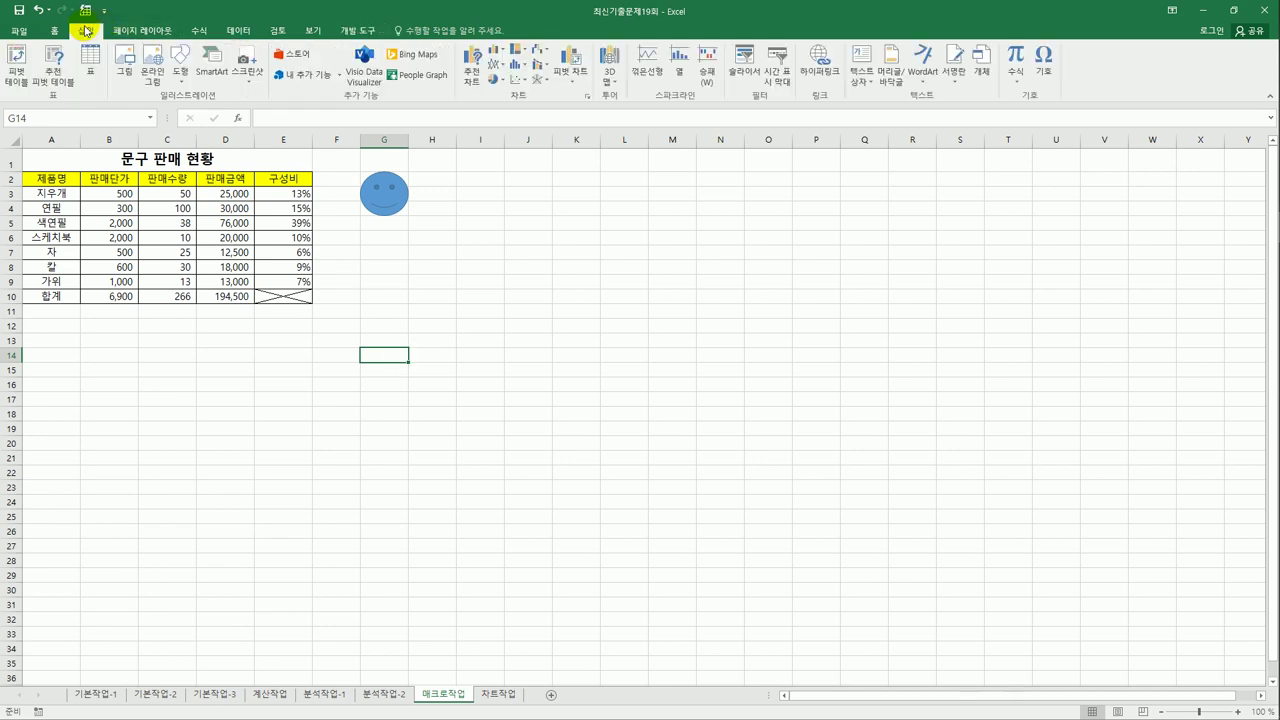
{"action": "left_click", "coordinate": [180, 68]}
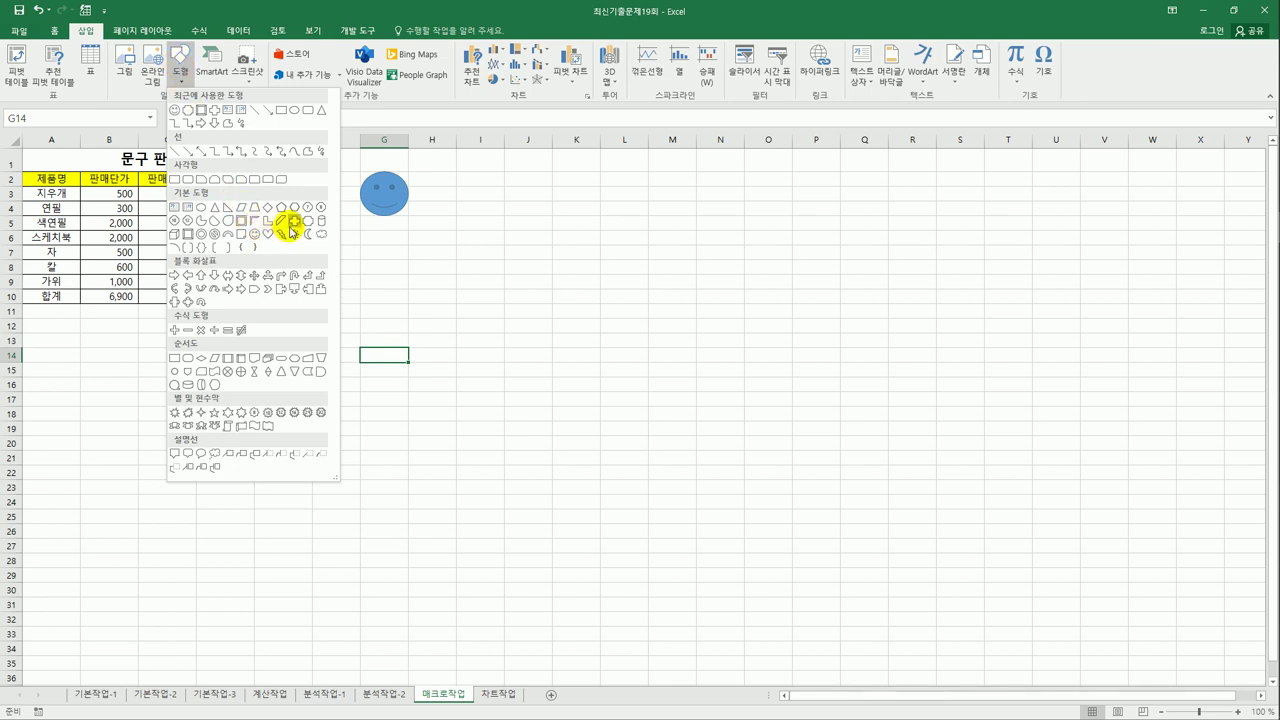
{"action": "left_click", "coordinate": [309, 241]}
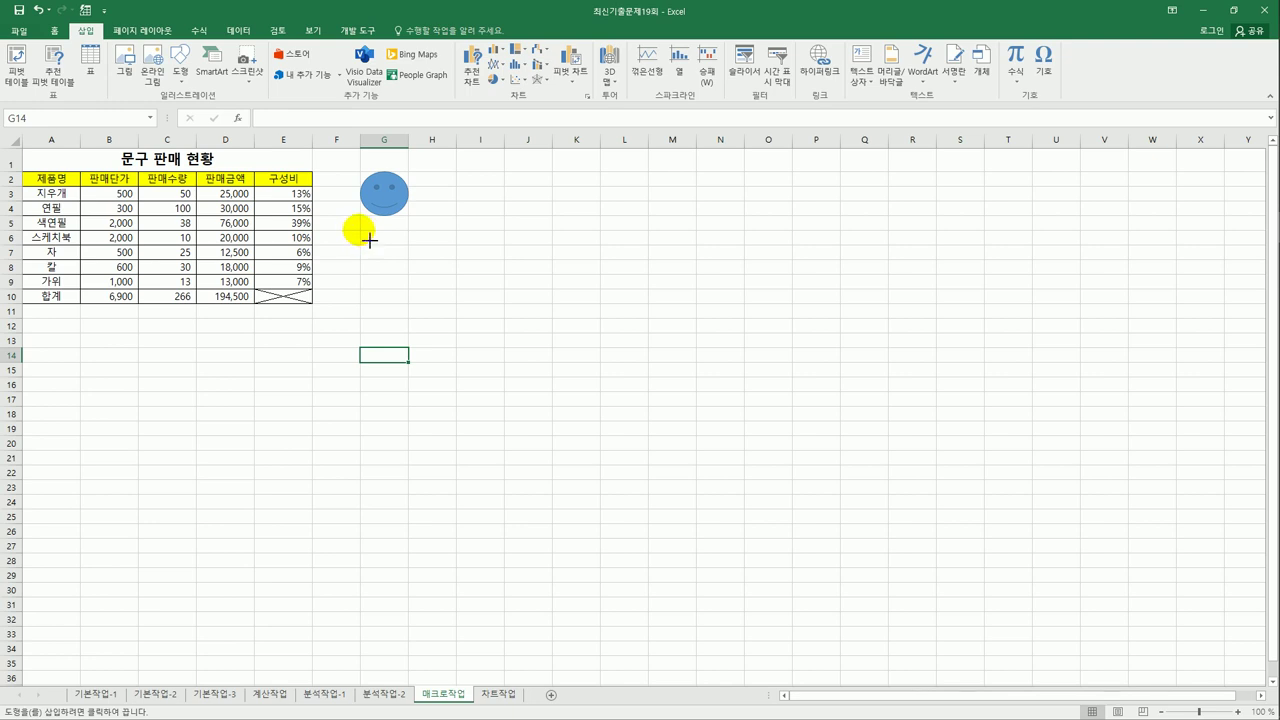
{"action": "left_click_drag", "start_coordinate": [360, 231], "coordinate": [408, 283]}
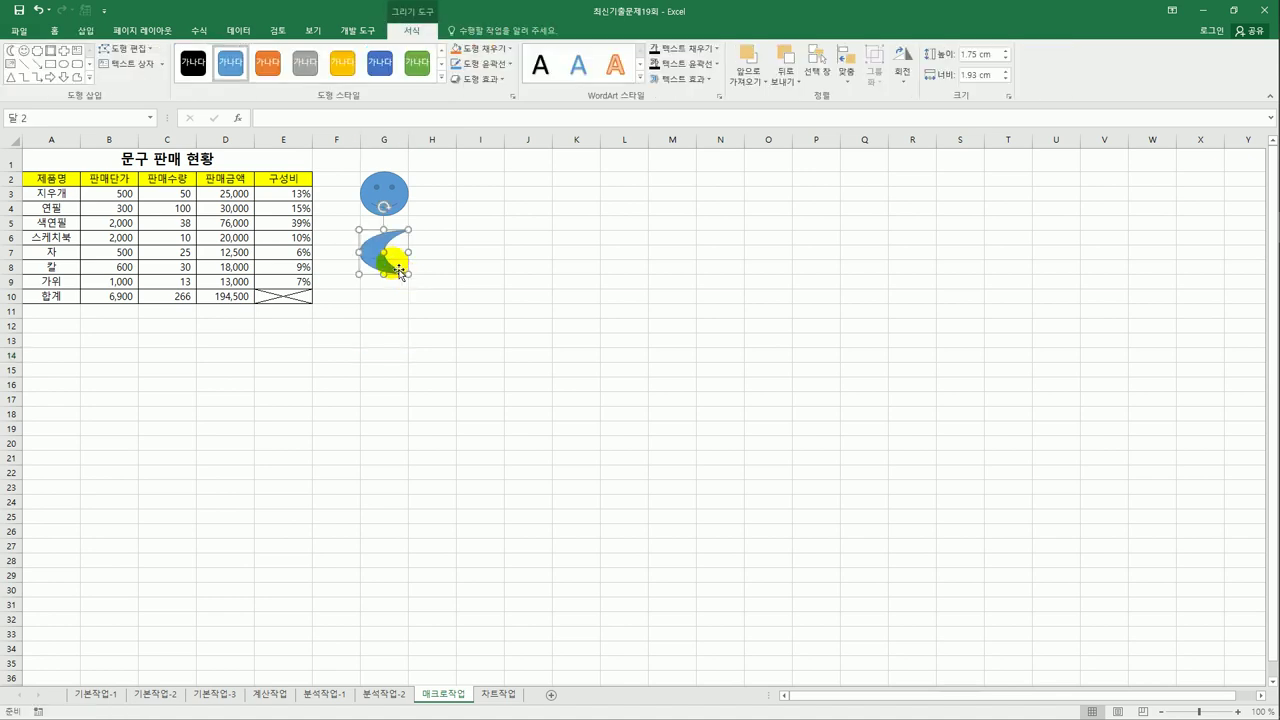
Assign the 서식 macro to the moon shape.
{"action": "right_click", "coordinate": [382, 250]}
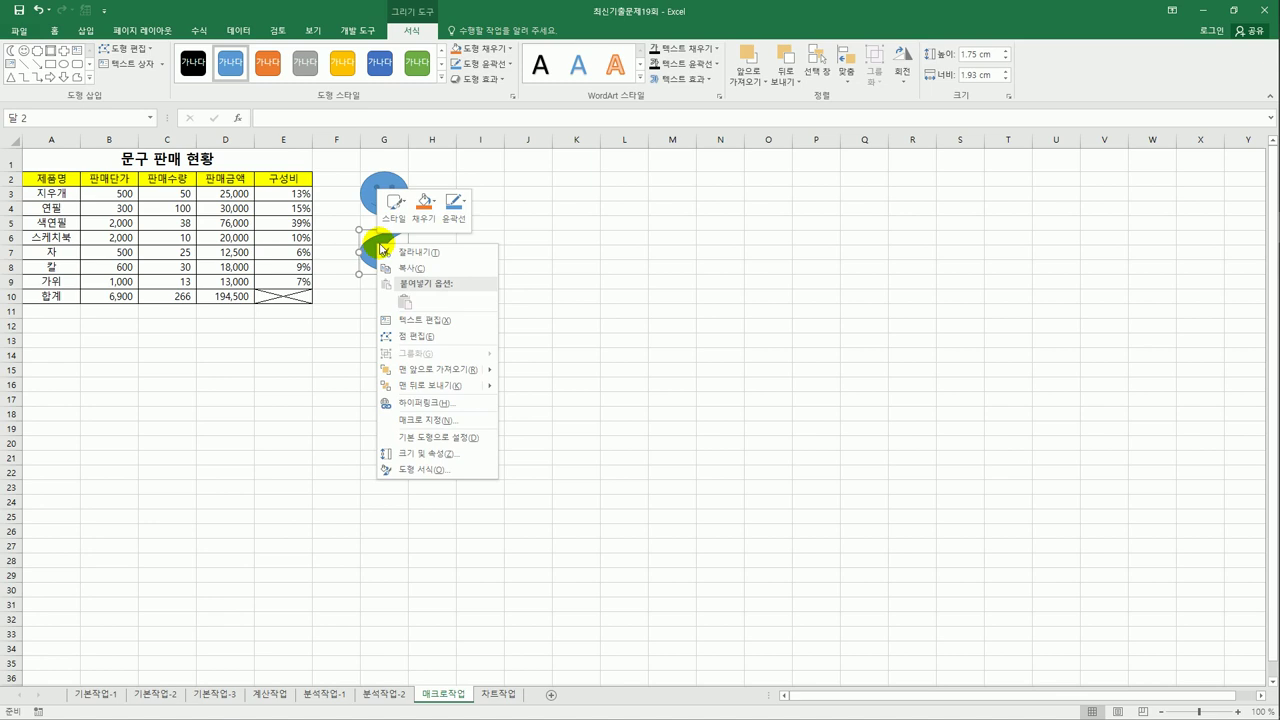
{"action": "left_click", "coordinate": [424, 403]}
{"action": "left_click", "coordinate": [326, 339]}
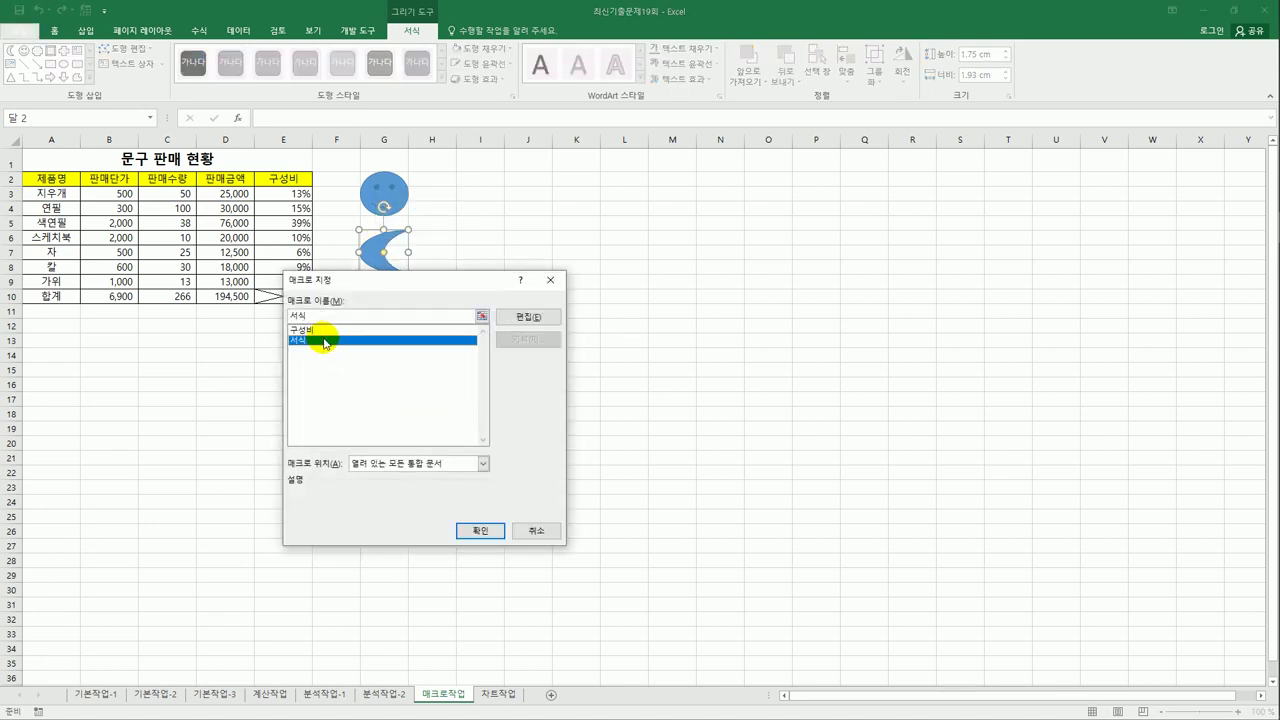
{"action": "left_click", "coordinate": [468, 531]}
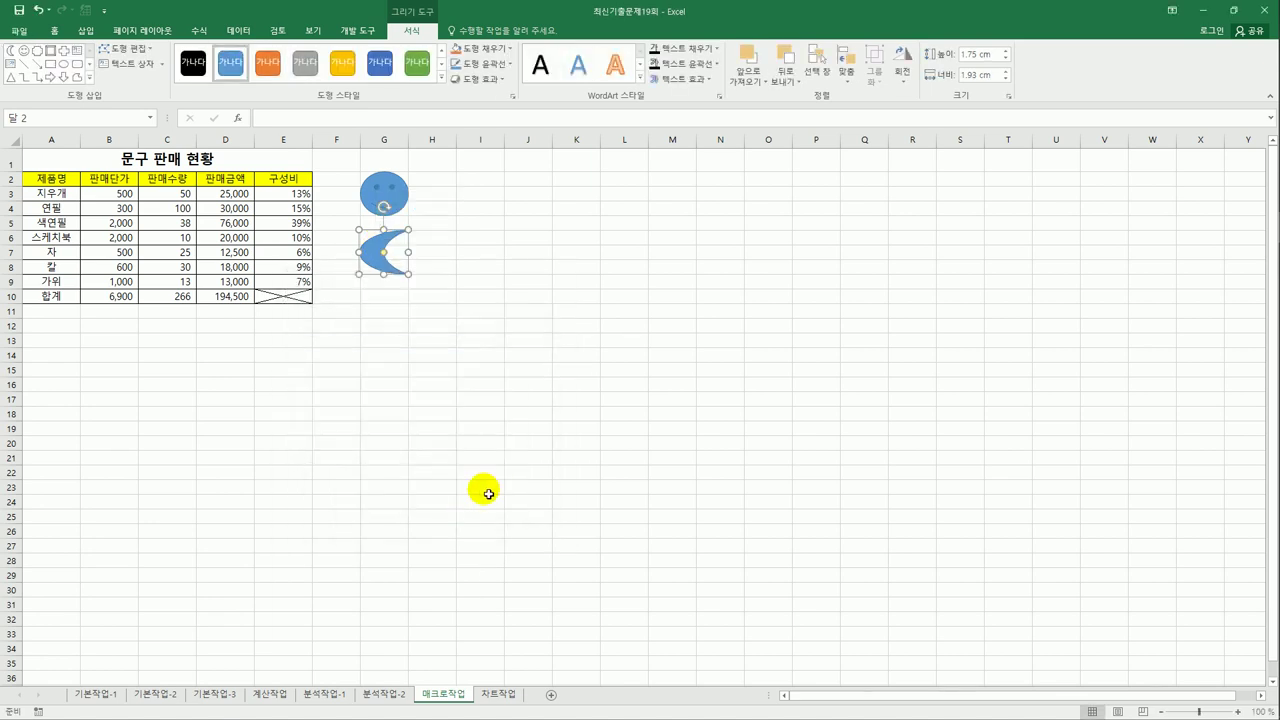
{"action": "left_click", "coordinate": [492, 470]}
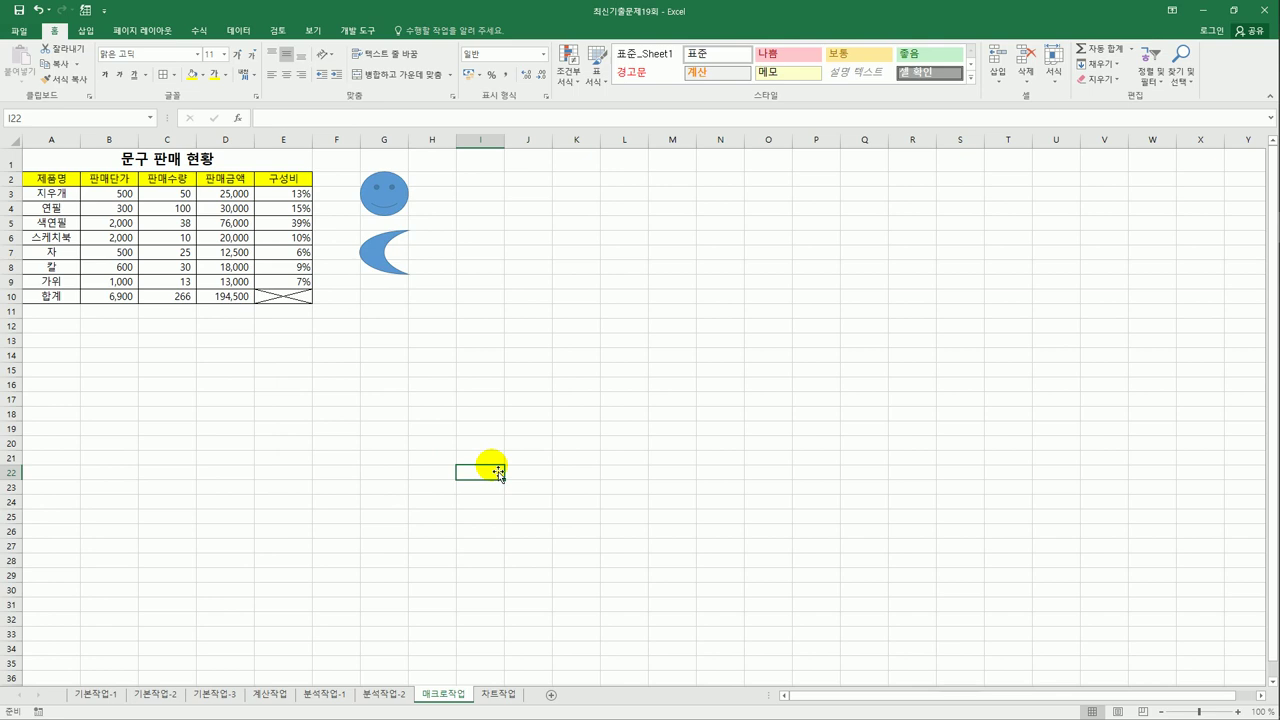
On the 차트작업 sheet, insert a 3-D clustered column chart from the department names with the 2월 and 4월 data (A3:A9, C3:C9, E3:E9).
{"action": "left_click", "coordinate": [498, 695]}
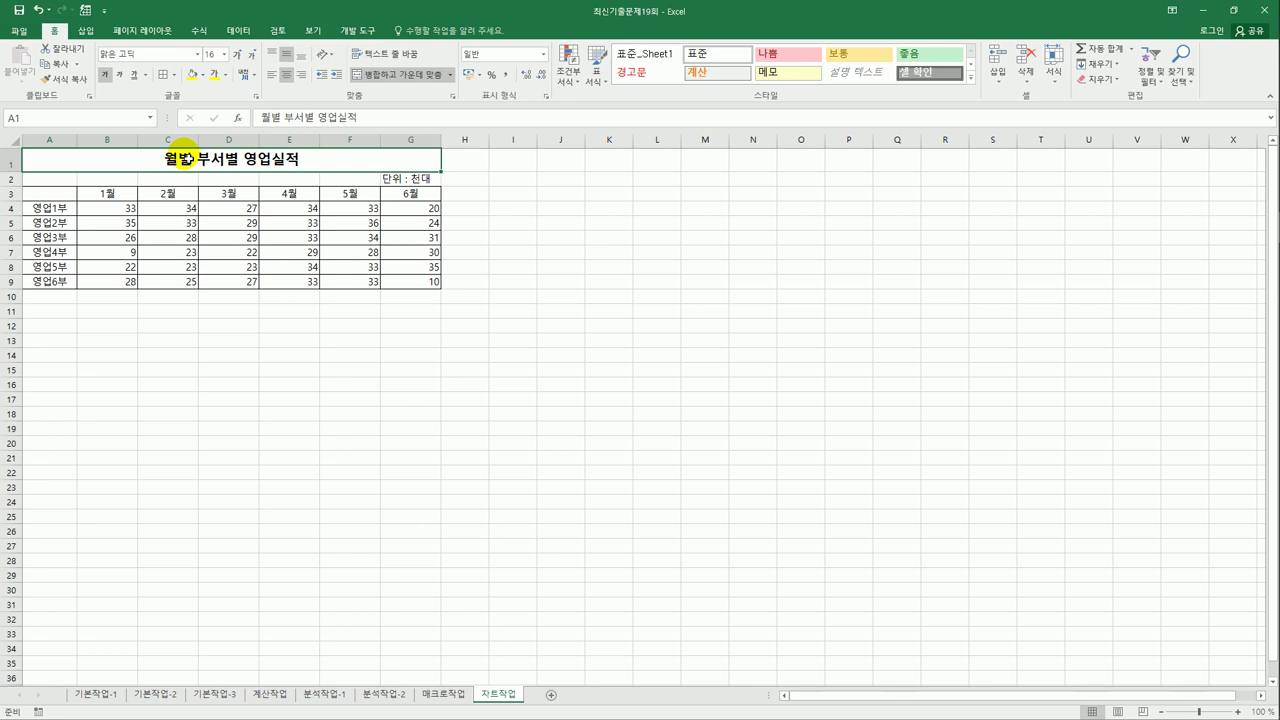
{"action": "left_click", "coordinate": [54, 197]}
{"action": "left_click_drag", "start_coordinate": [60, 203], "coordinate": [57, 284]}
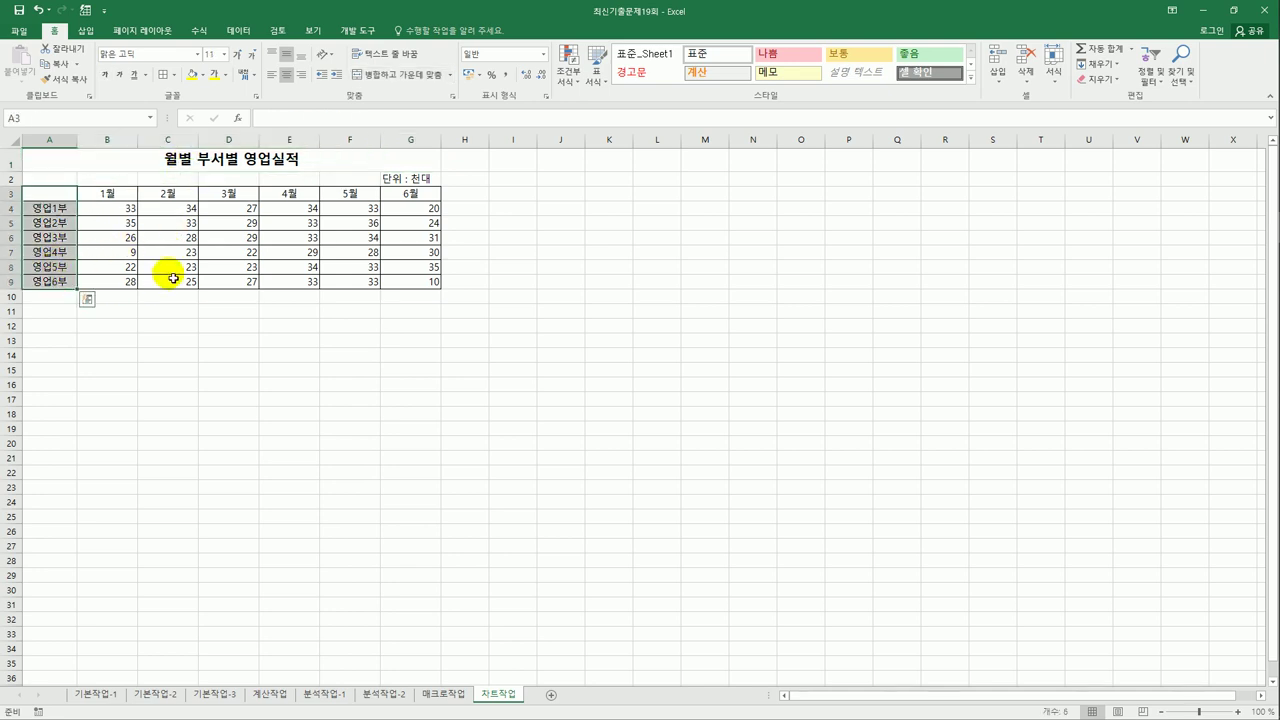
{"action": "left_click_drag", "start_coordinate": [177, 193], "coordinate": [180, 281]}
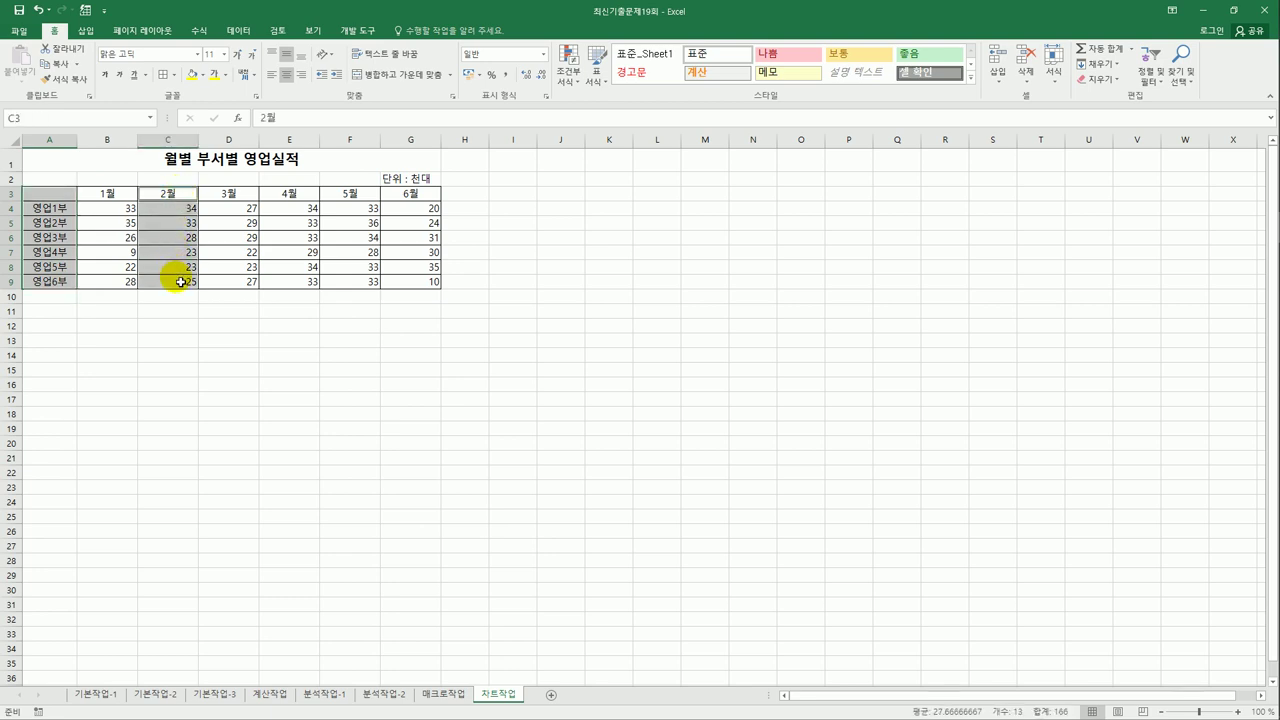
{"action": "left_click_drag", "start_coordinate": [298, 193], "coordinate": [305, 284]}
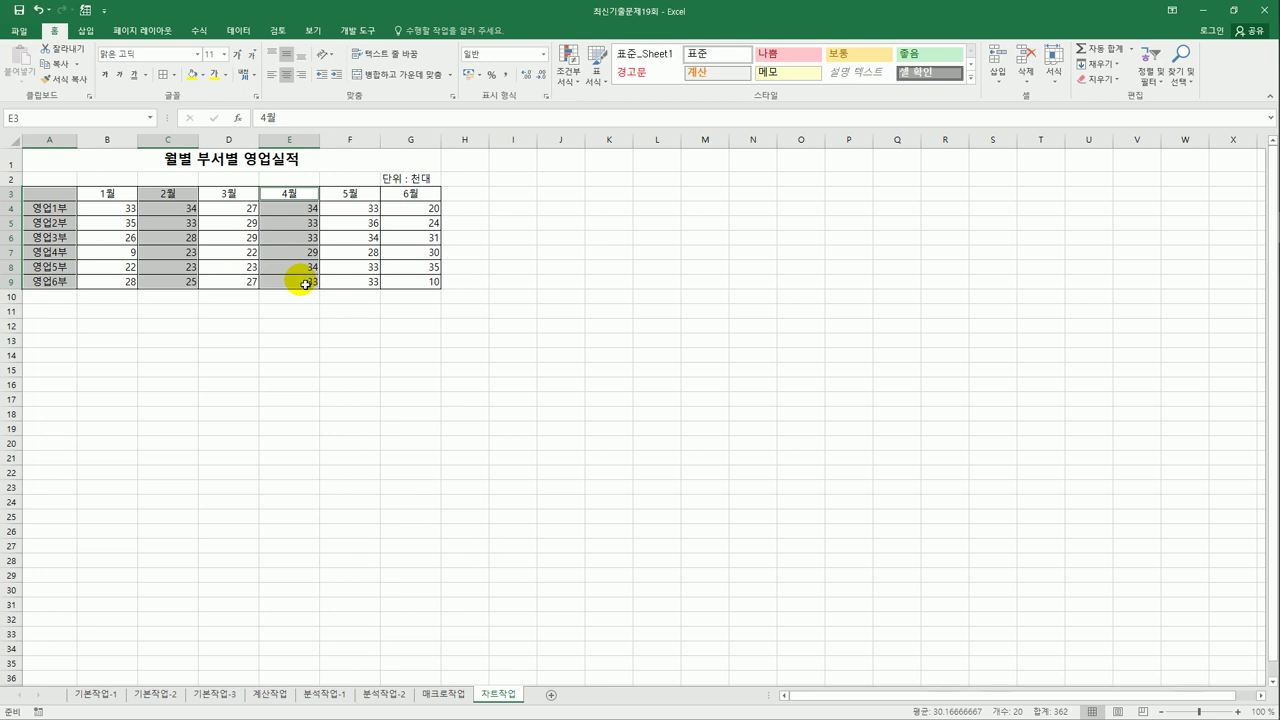
{"action": "left_click", "coordinate": [88, 31]}
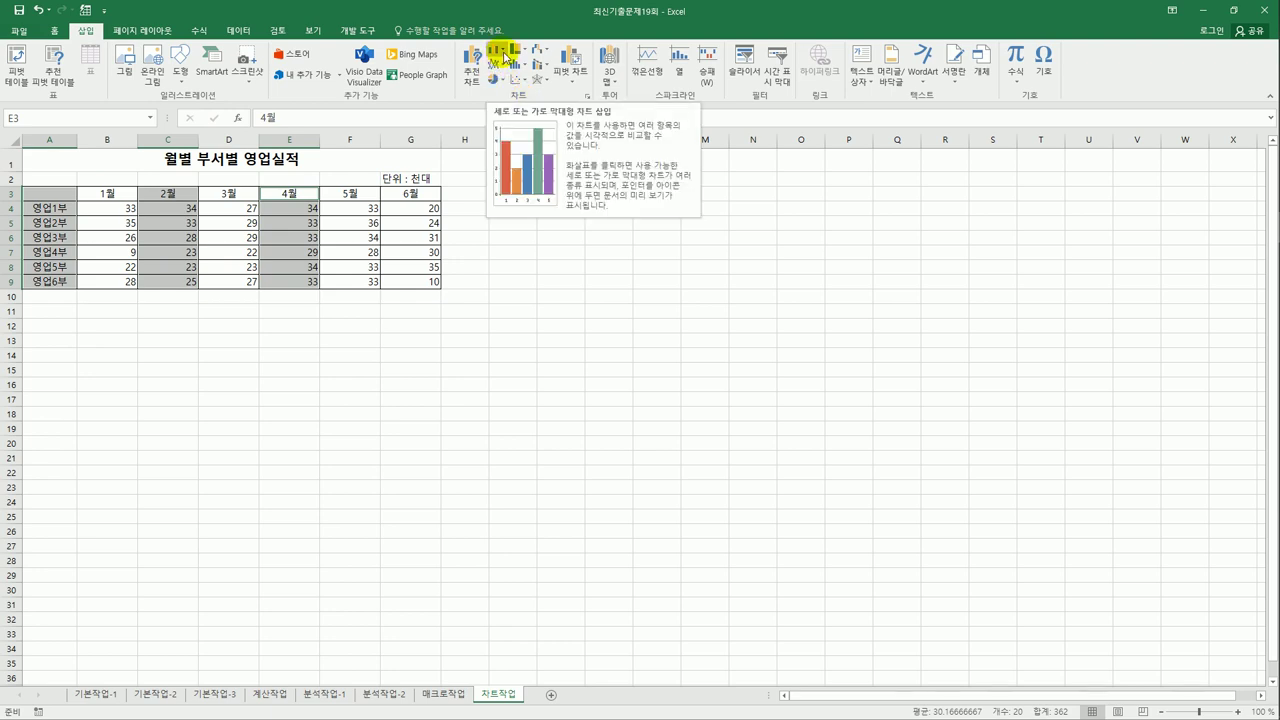
{"action": "left_click", "coordinate": [505, 56]}
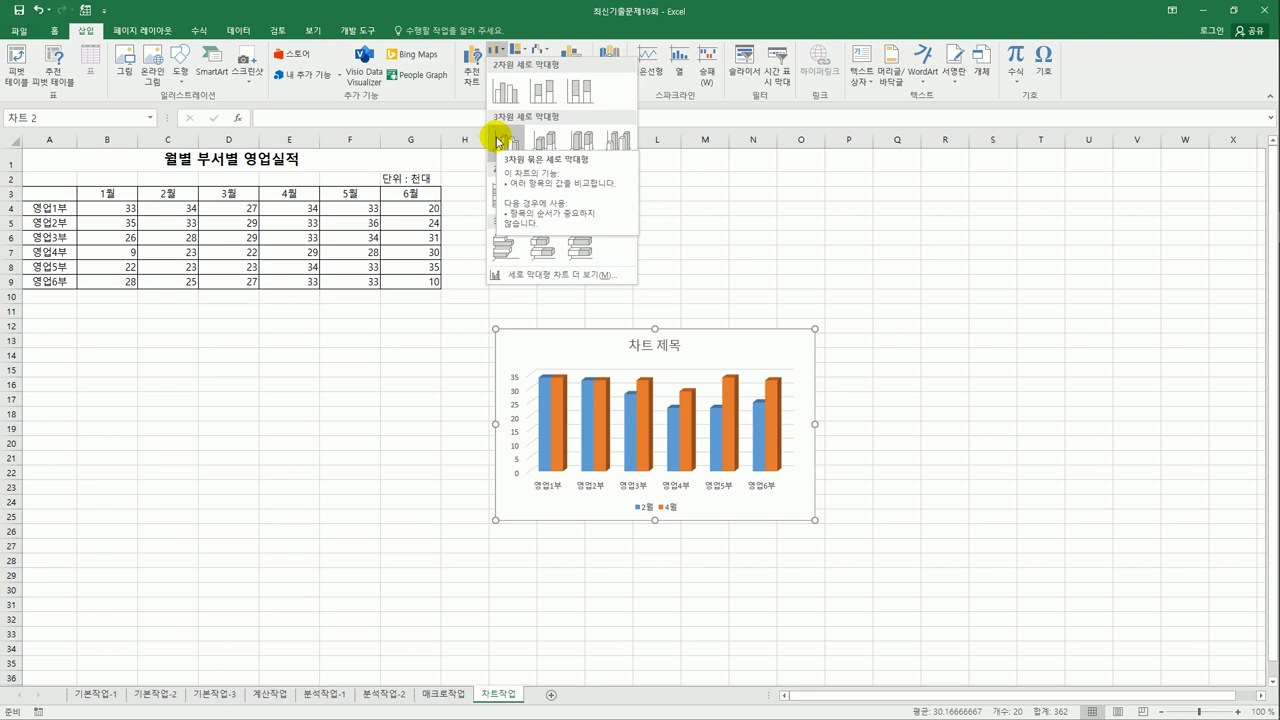
{"action": "left_click", "coordinate": [498, 139]}
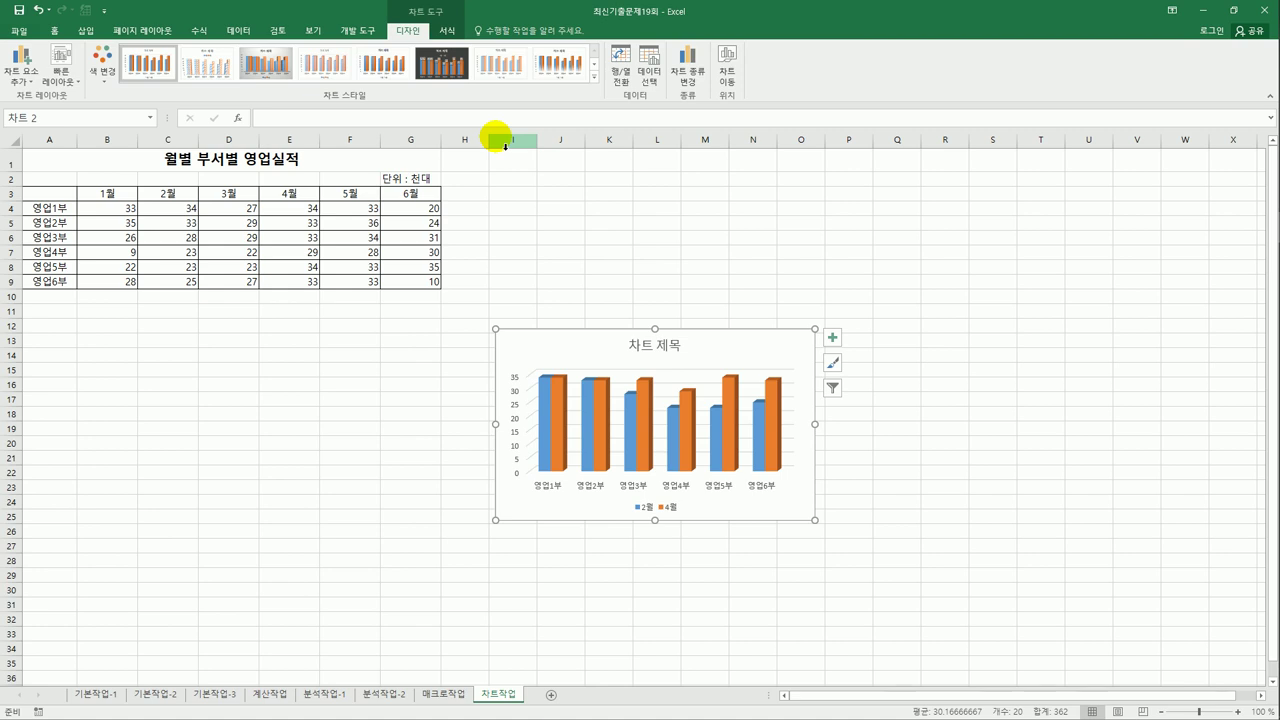
Change the chart title to 부서별 2, 4월 영업실적.
{"action": "left_click", "coordinate": [672, 350]}
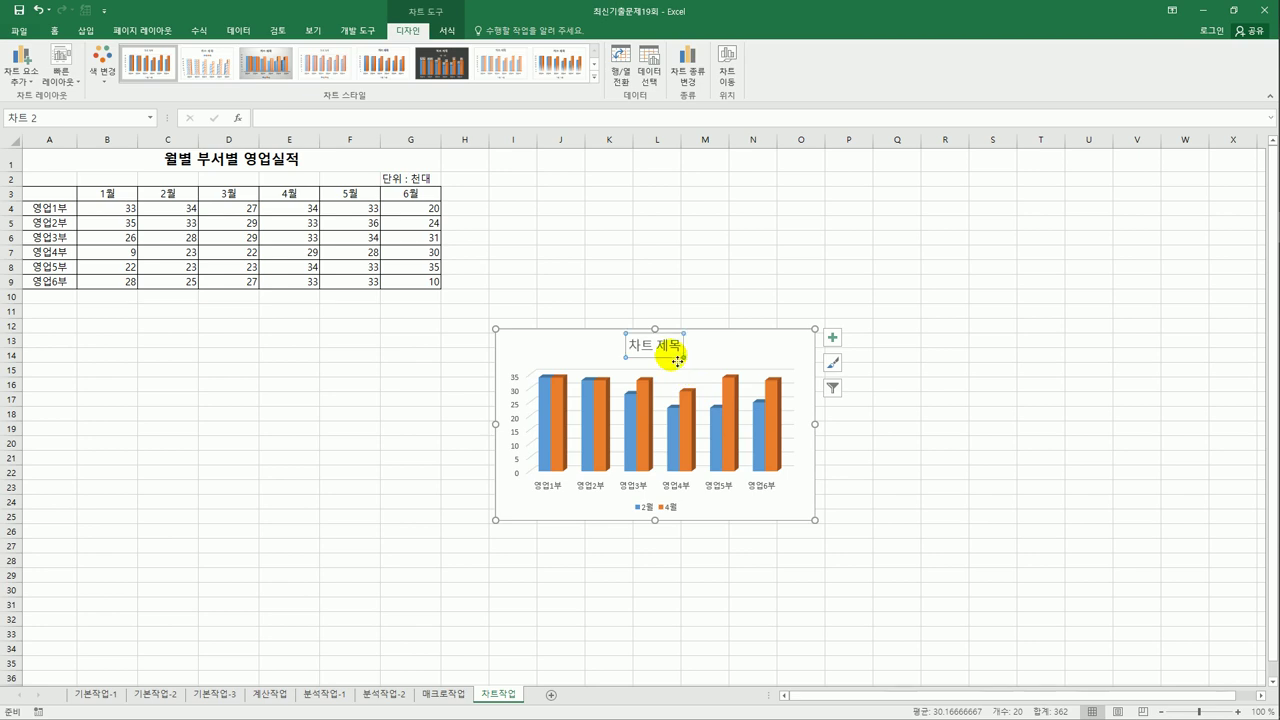
{"action": "left_click_drag", "start_coordinate": [629, 346], "coordinate": [681, 361]}
{"action": "type", "text": "ㅂ"}
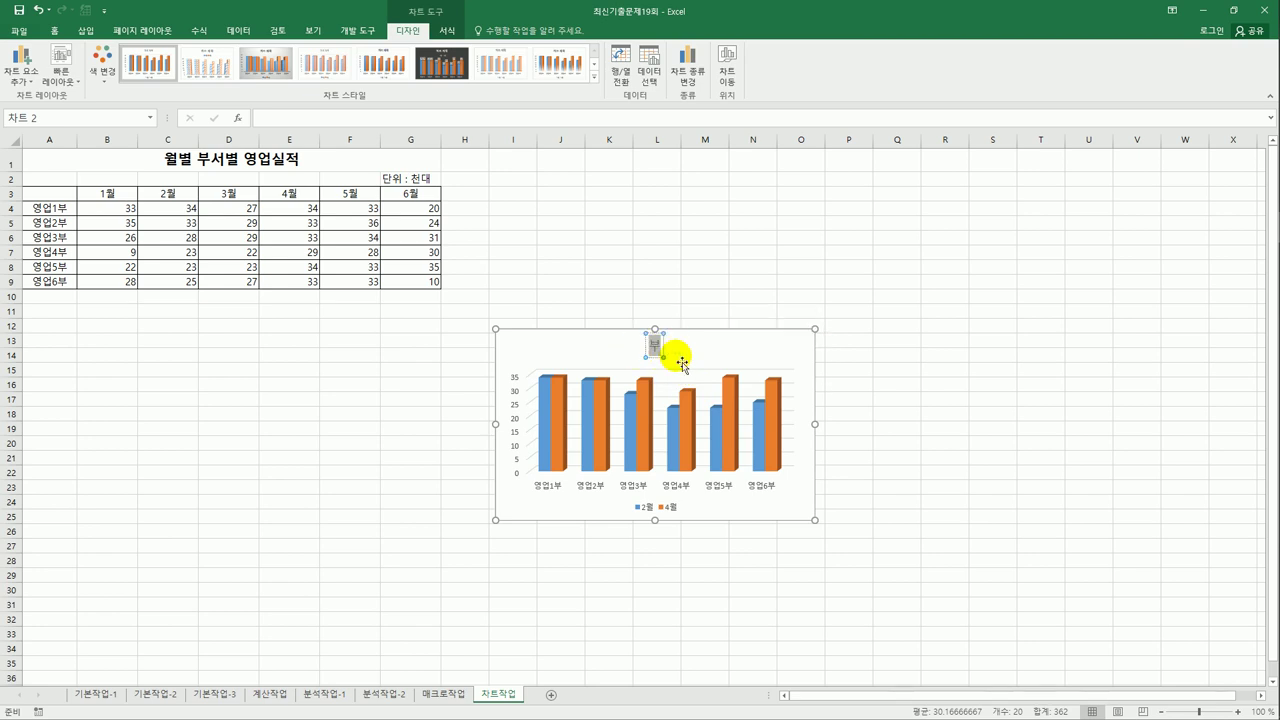
{"action": "type", "text": "서별 2ㅇ"}
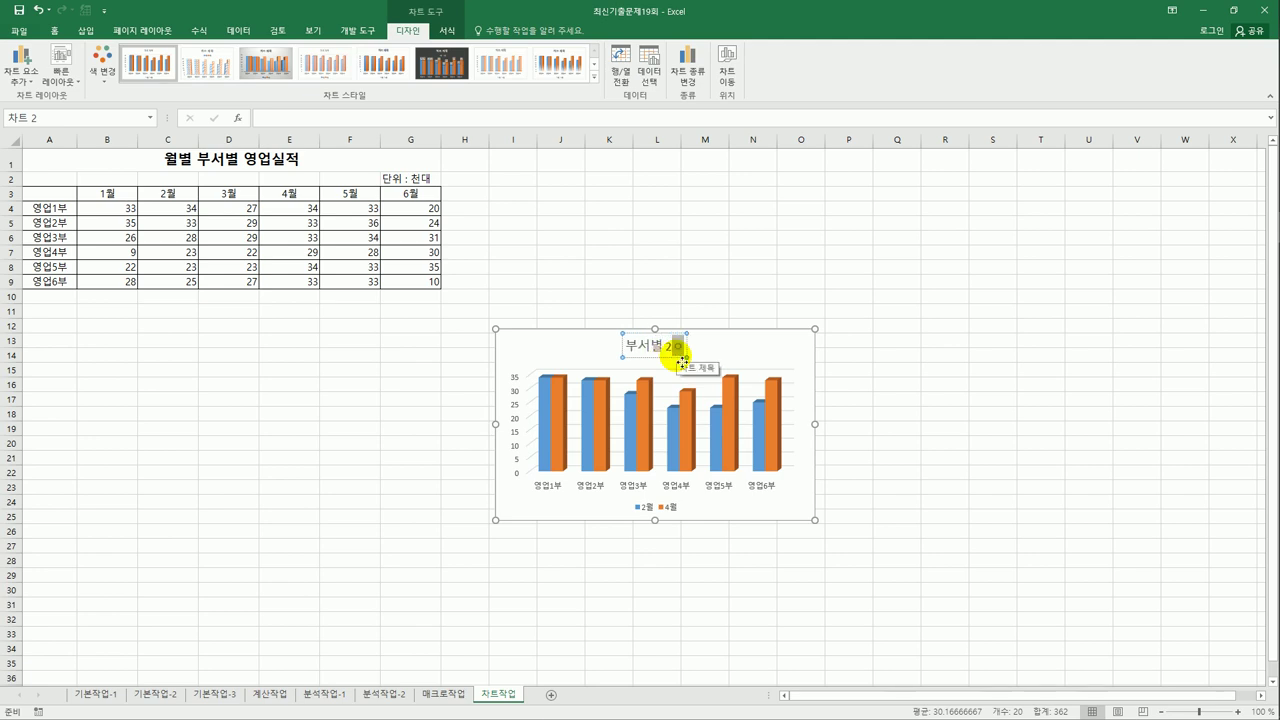
{"action": "key", "text": "BackSpace"}
{"action": "type", "text": "4월 영업실적"}
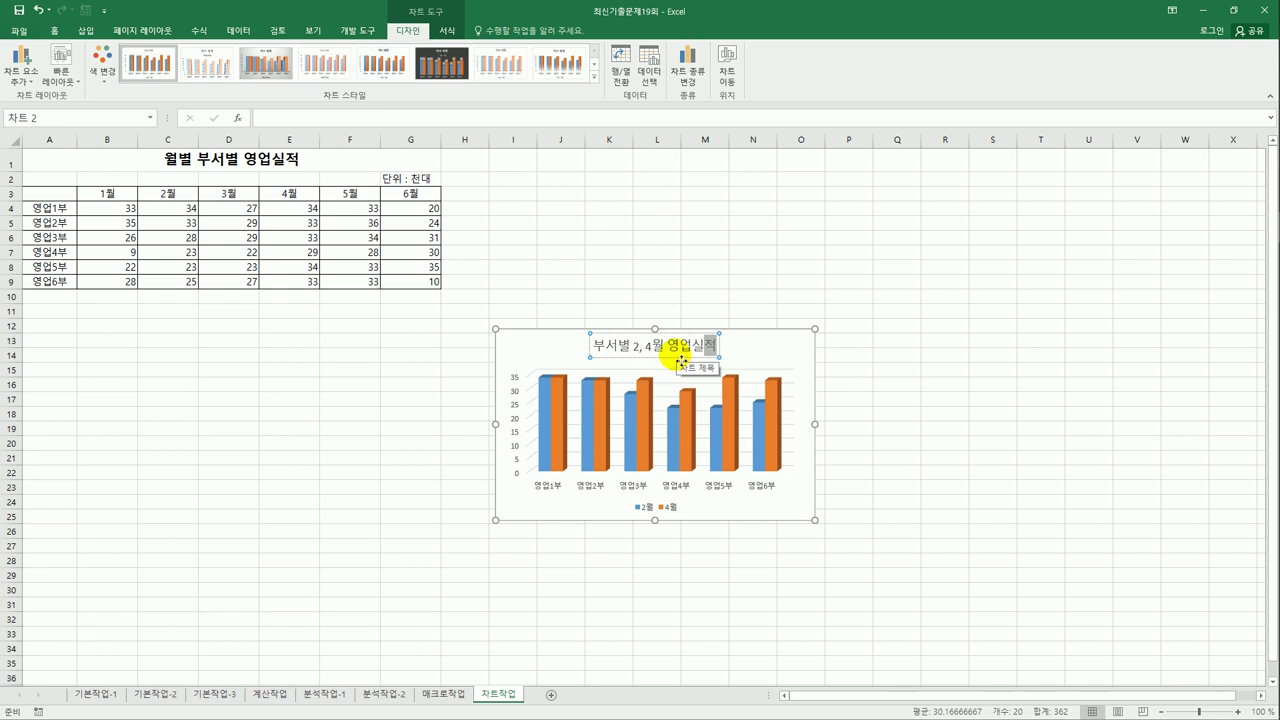
{"action": "left_click", "coordinate": [665, 347]}
{"action": "key", "text": "Escape"}
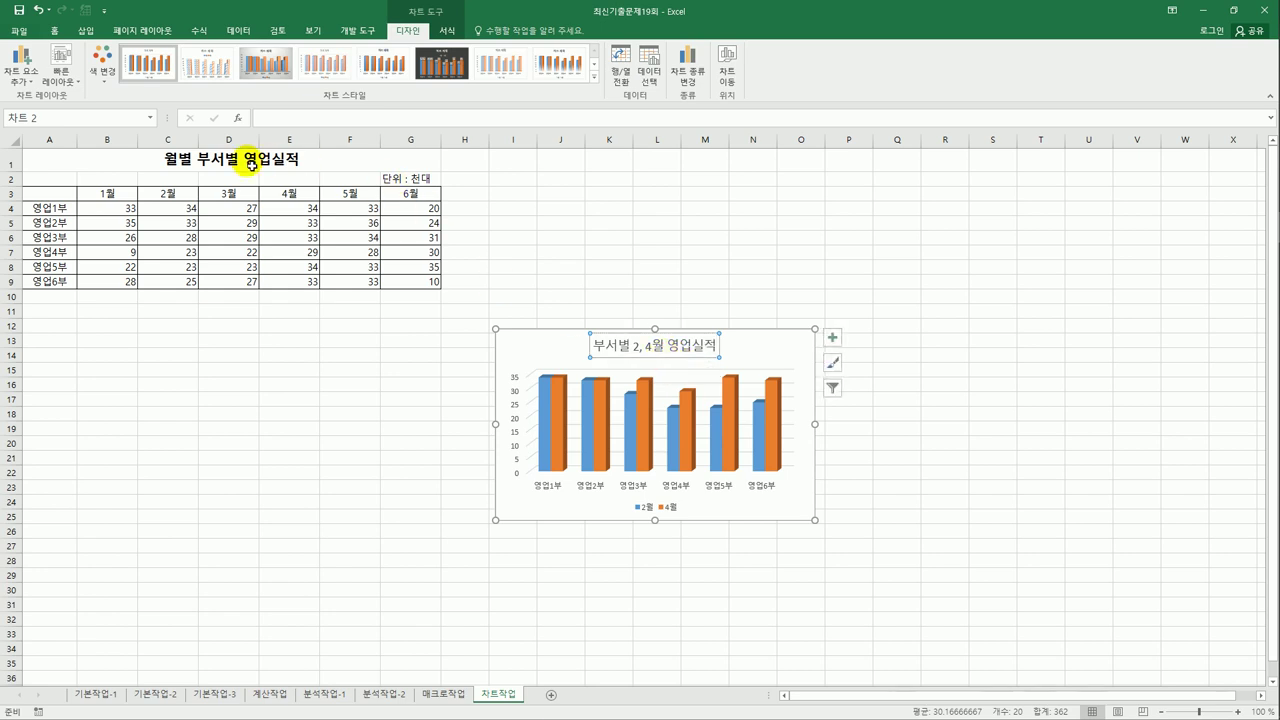
Set the chart title to 16 pt and make it bold.
{"action": "left_click", "coordinate": [60, 34]}
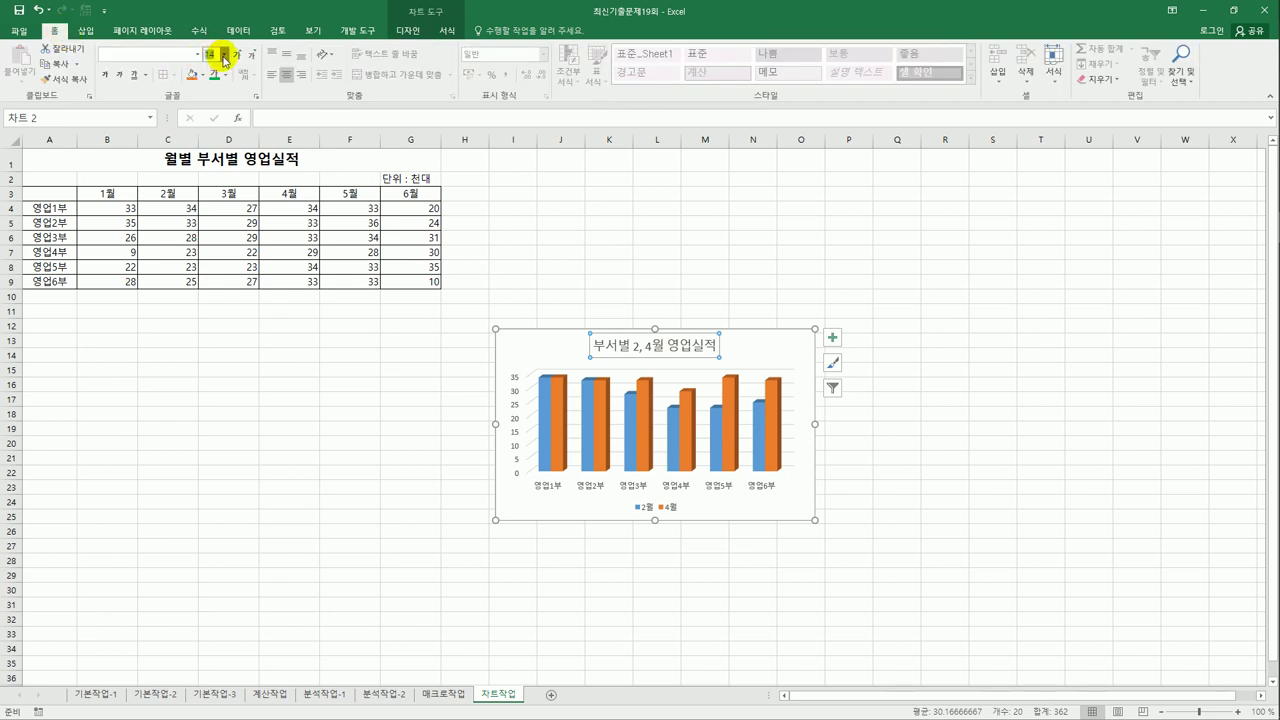
{"action": "left_click", "coordinate": [224, 54]}
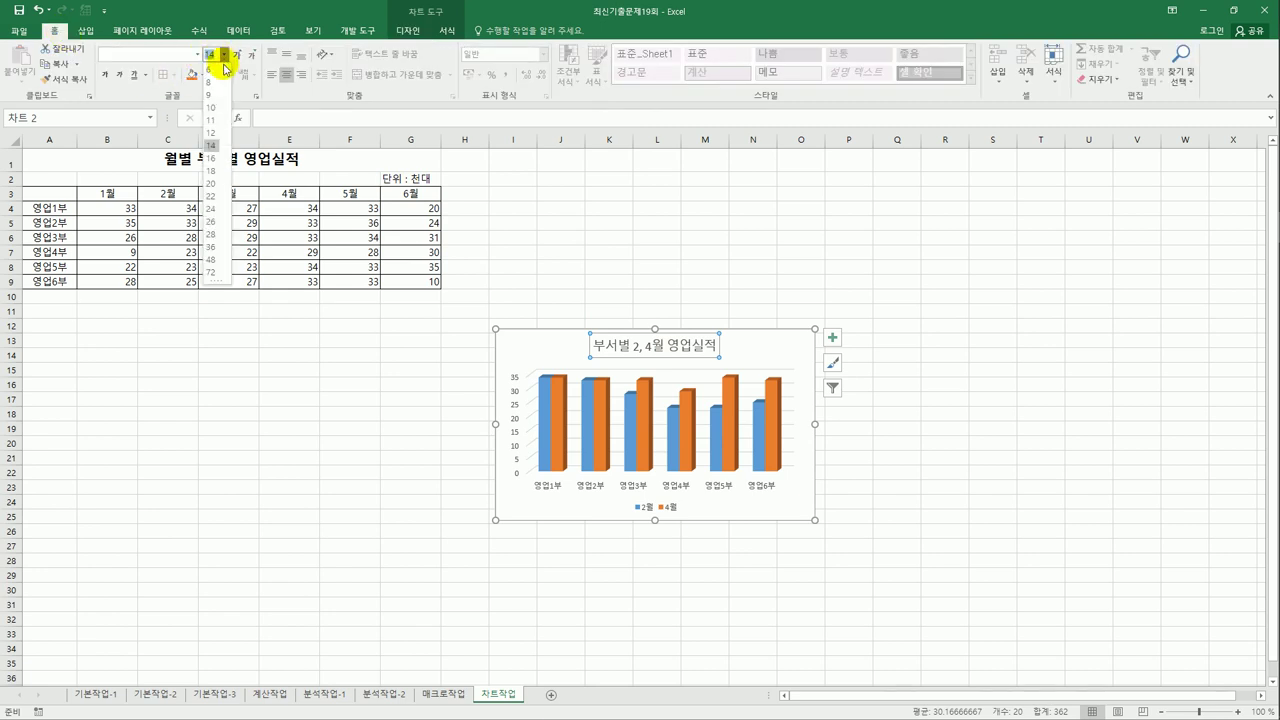
{"action": "left_click", "coordinate": [218, 164]}
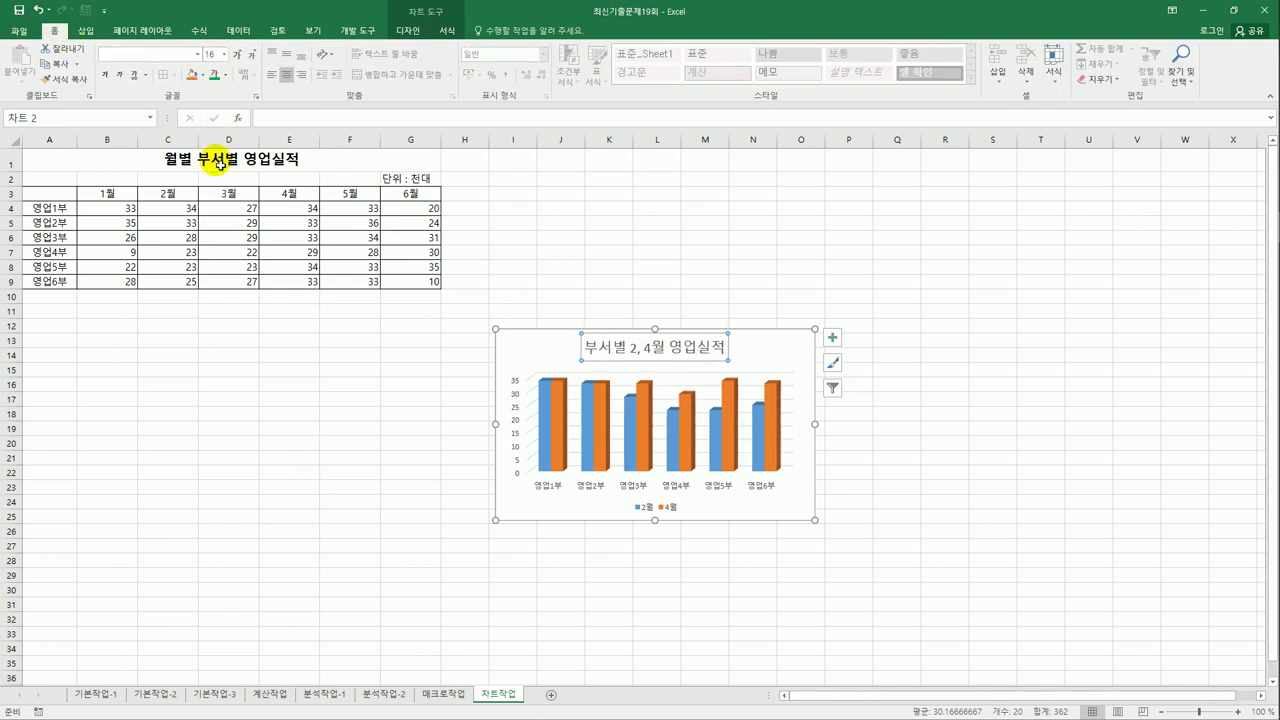
{"action": "left_click", "coordinate": [105, 75]}
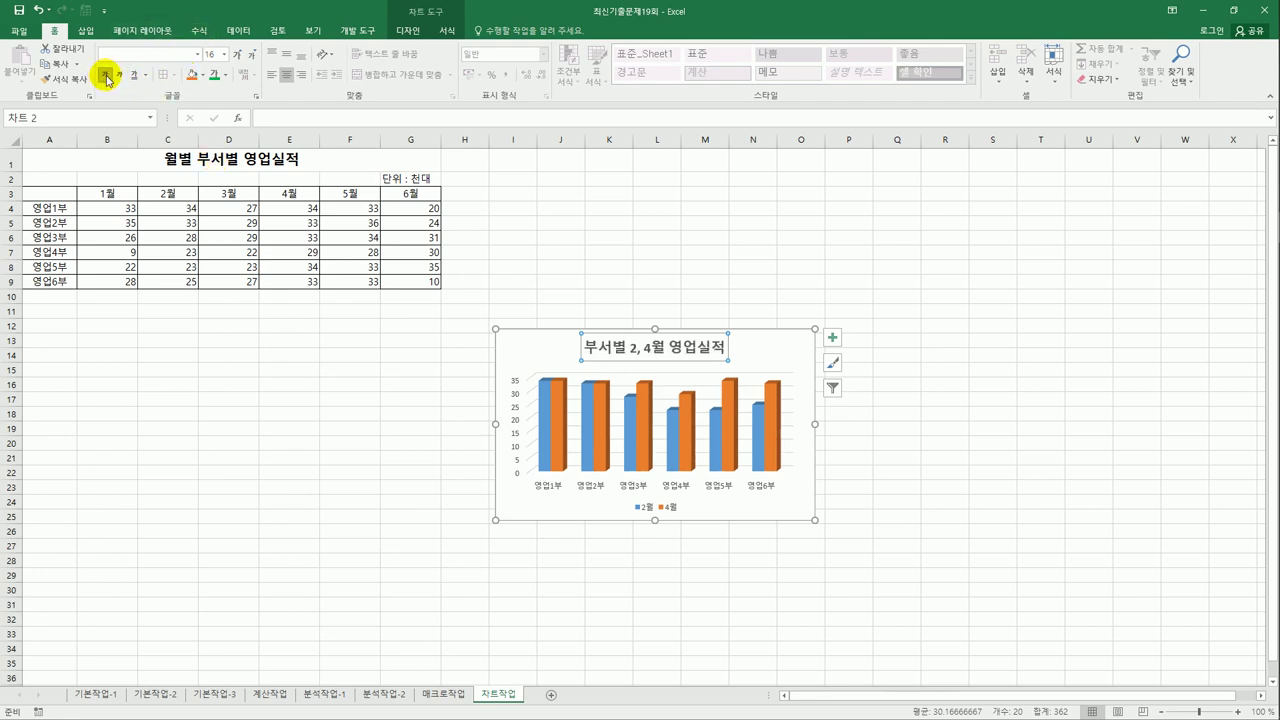
Colour the chart title text yellow and fill the title box with standard dark blue.
{"action": "left_click", "coordinate": [226, 80]}
{"action": "left_click", "coordinate": [251, 197]}
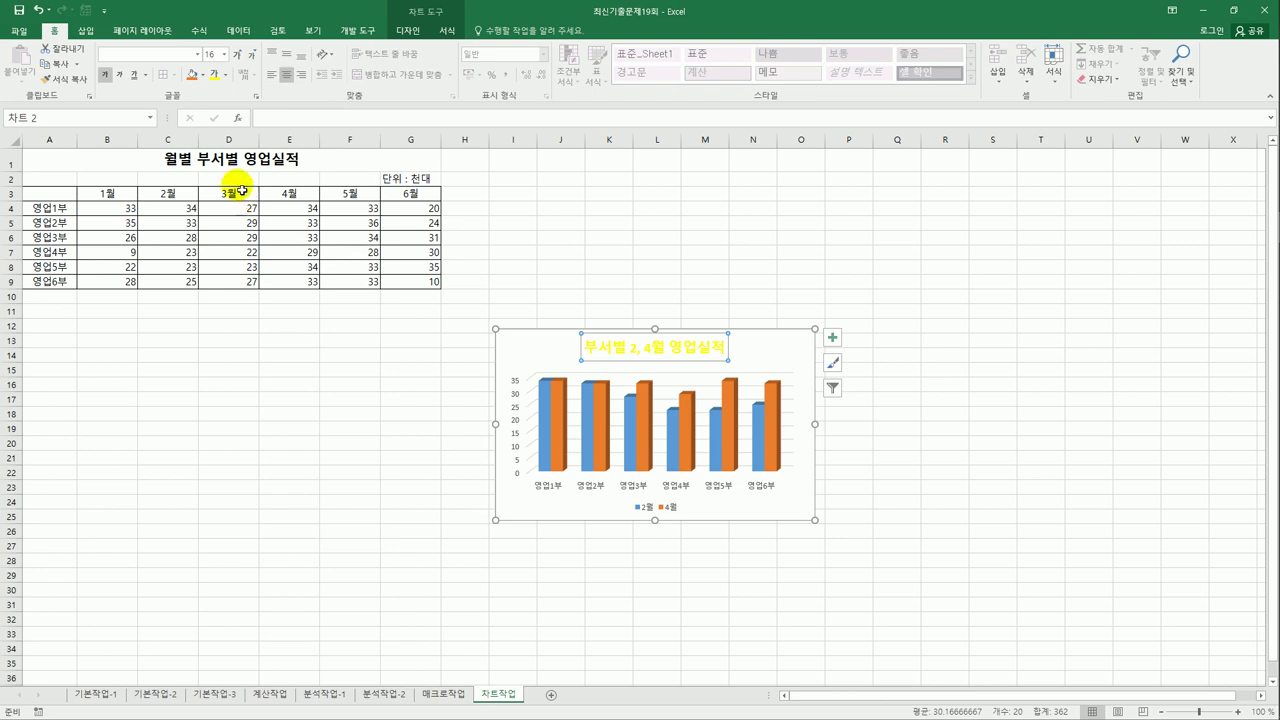
{"action": "left_click", "coordinate": [203, 74]}
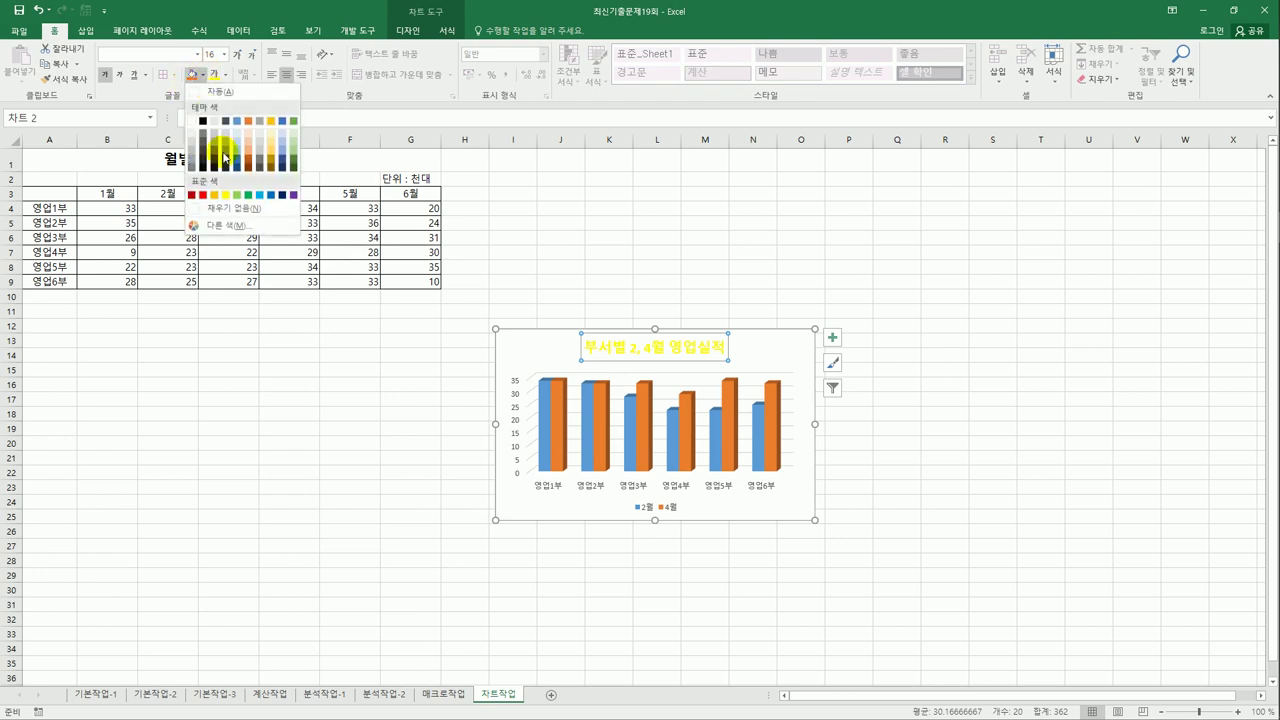
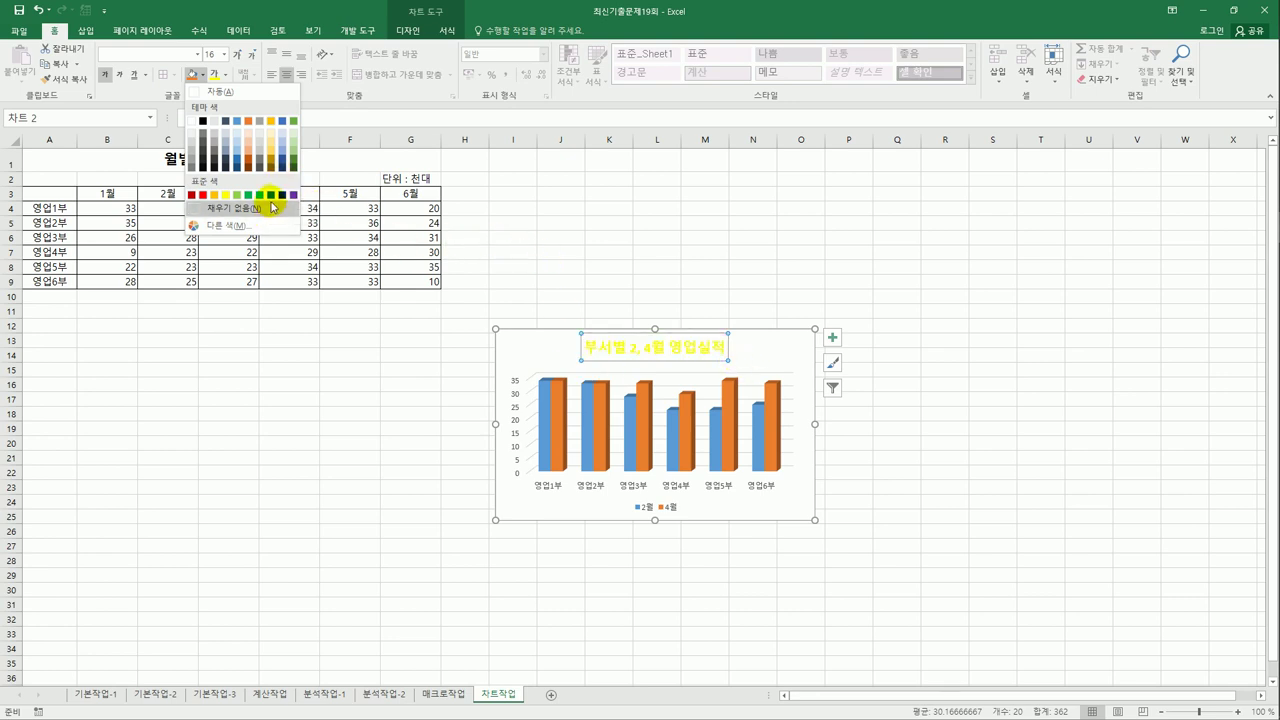
{"action": "left_click", "coordinate": [281, 196]}
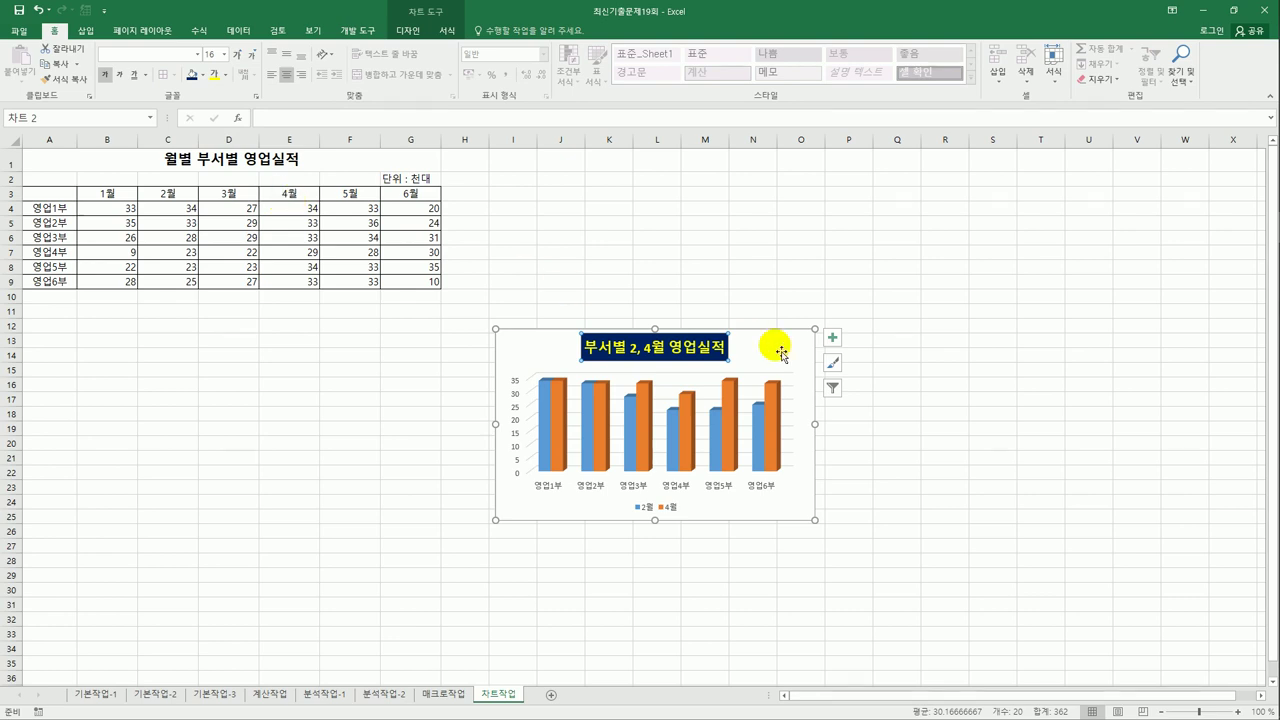
Add a primary vertical axis title (기본 세로) to the chart with the text 천대.
{"action": "left_click", "coordinate": [834, 339]}
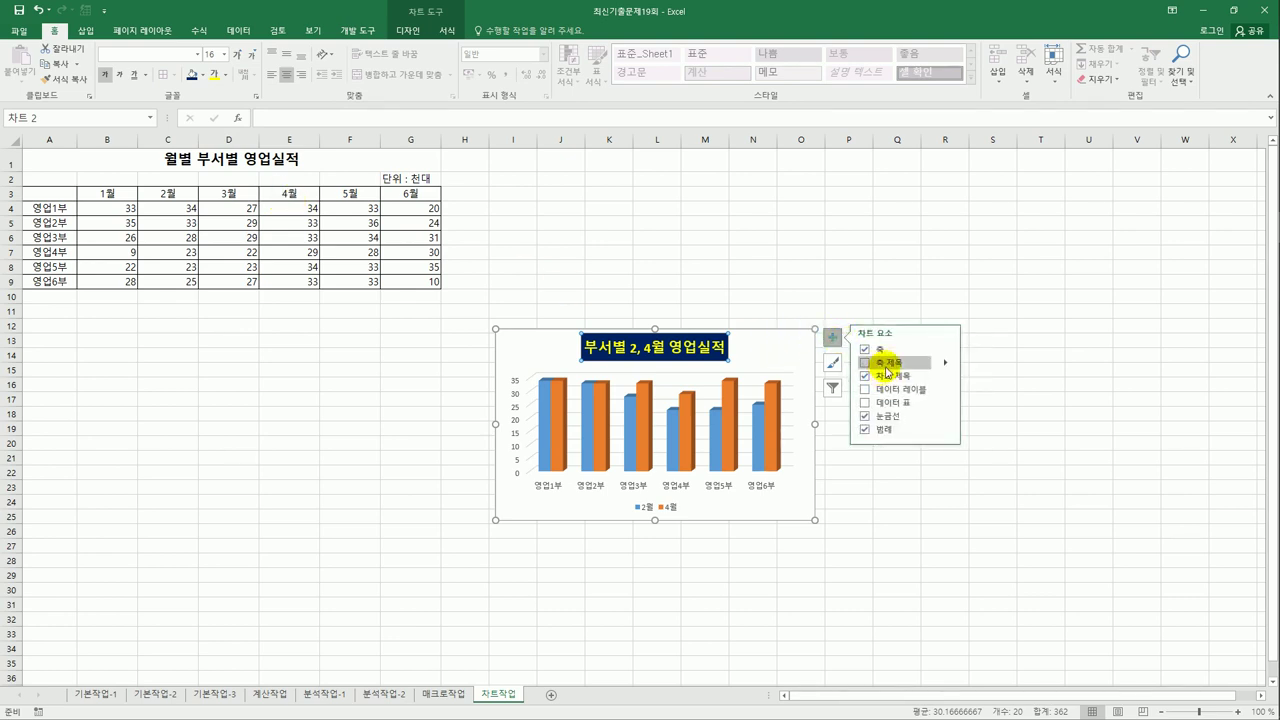
{"action": "left_click", "coordinate": [945, 362]}
{"action": "left_click", "coordinate": [983, 375]}
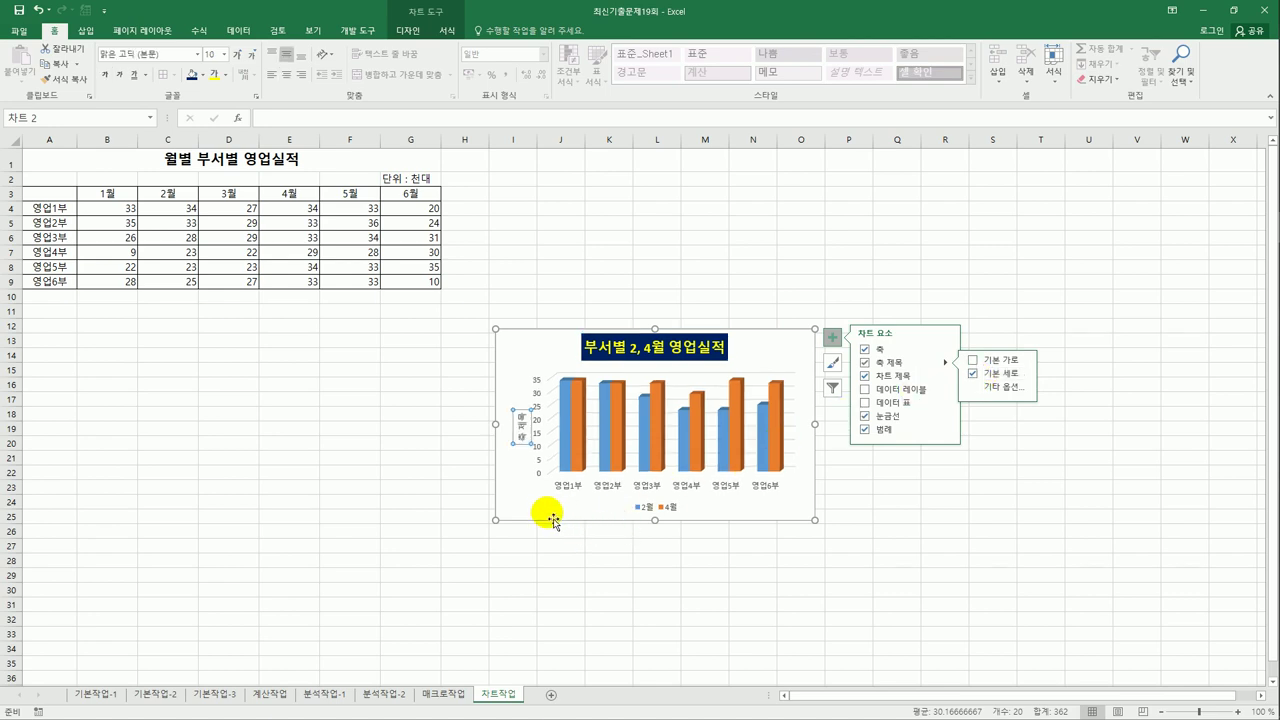
{"action": "left_click", "coordinate": [521, 420]}
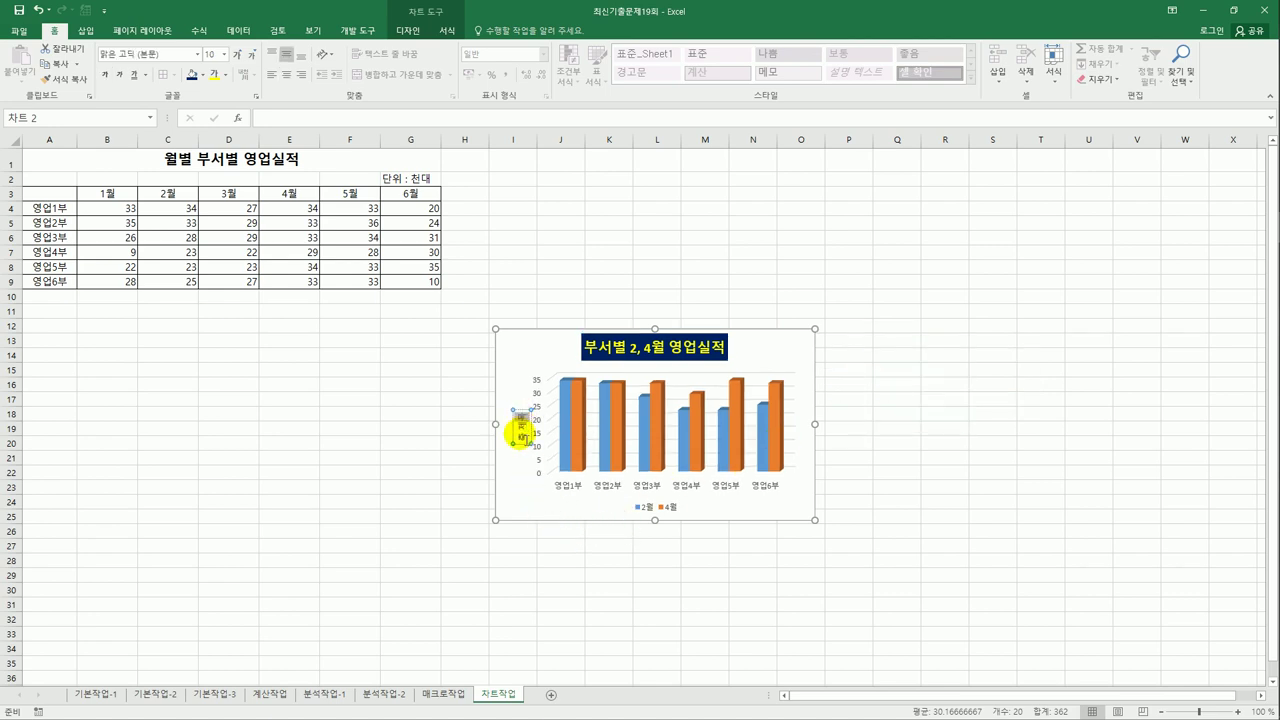
{"action": "type", "text": "천대"}
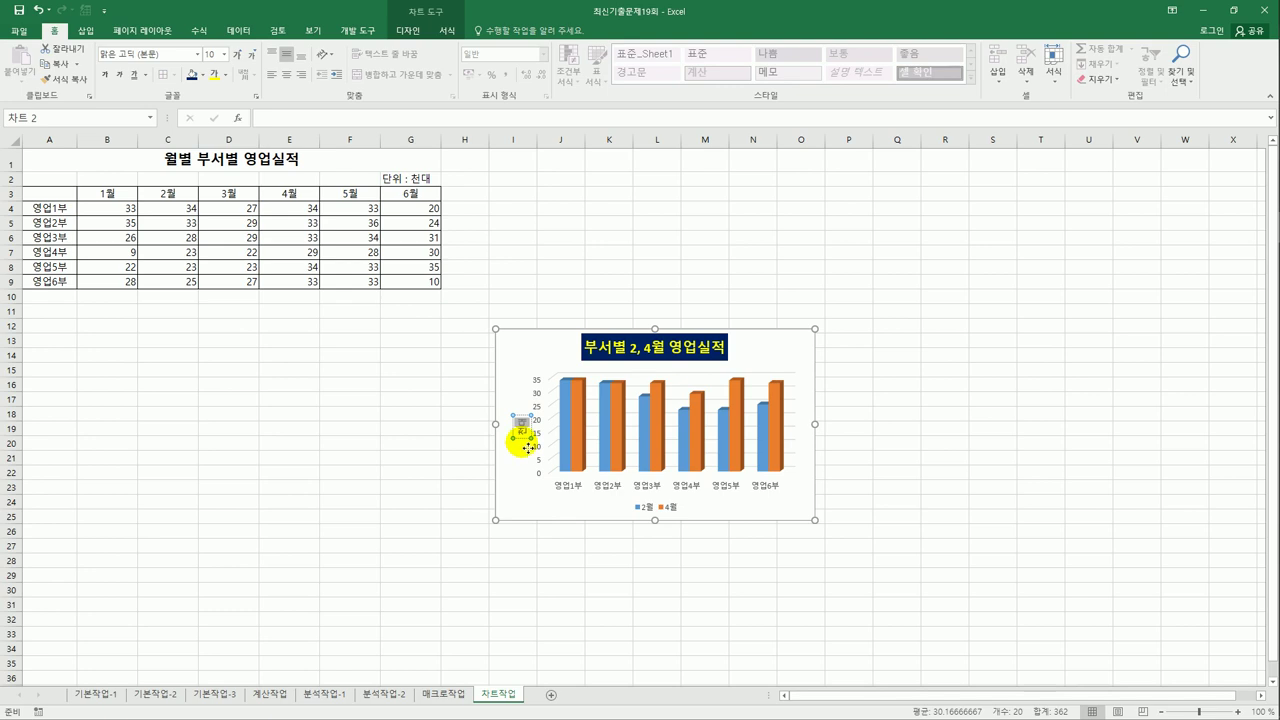
{"action": "left_click", "coordinate": [528, 448]}
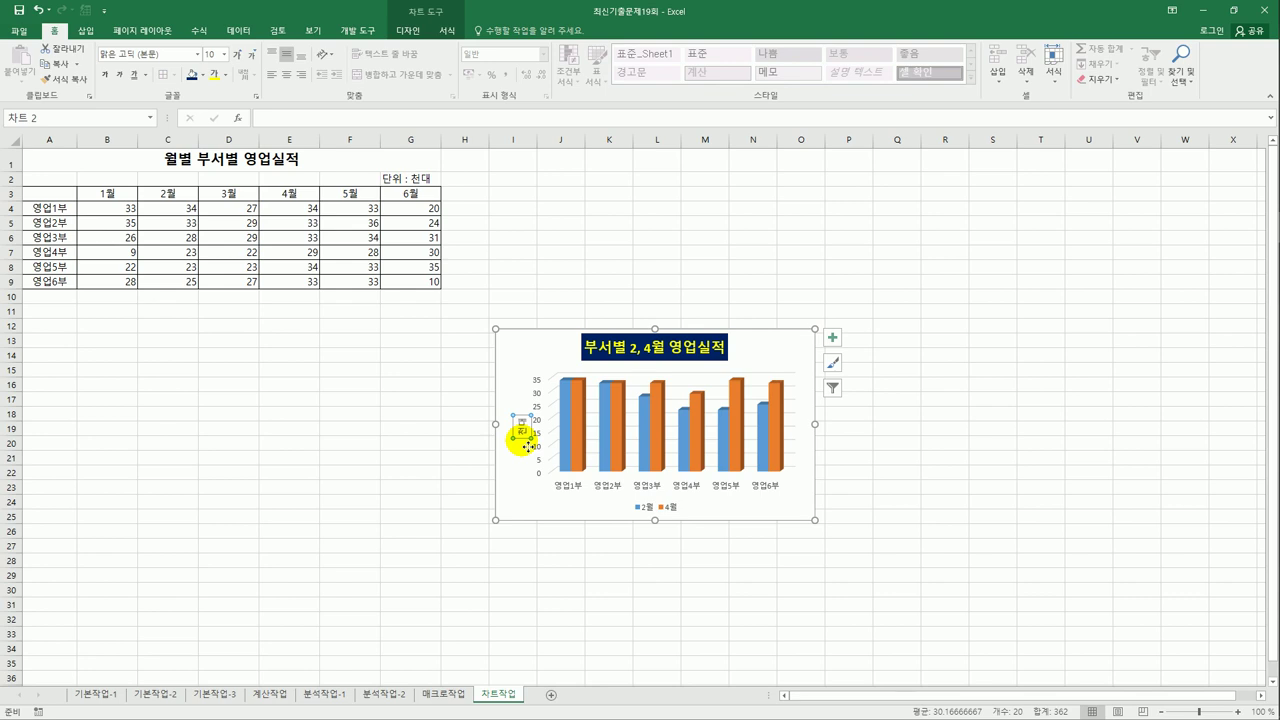
Set the text direction of the vertical axis title to 세로.
{"action": "right_click", "coordinate": [524, 440]}
{"action": "left_click", "coordinate": [580, 567]}
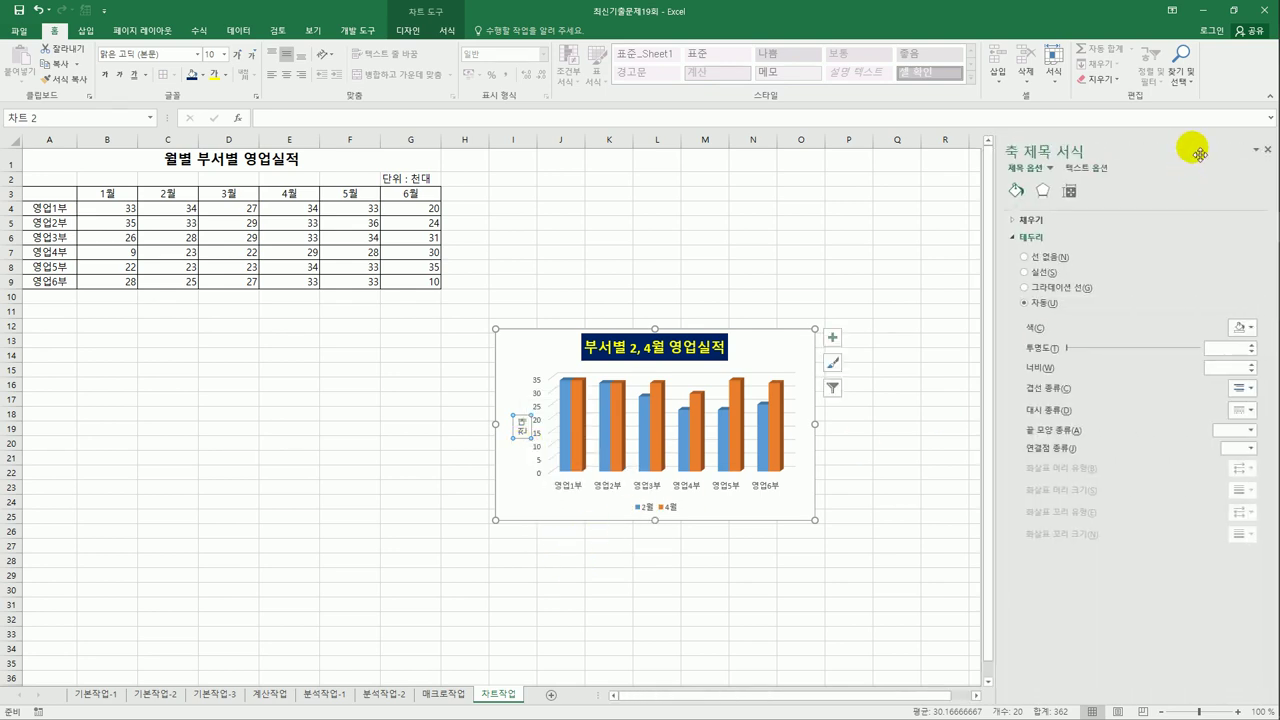
{"action": "left_click", "coordinate": [1070, 191]}
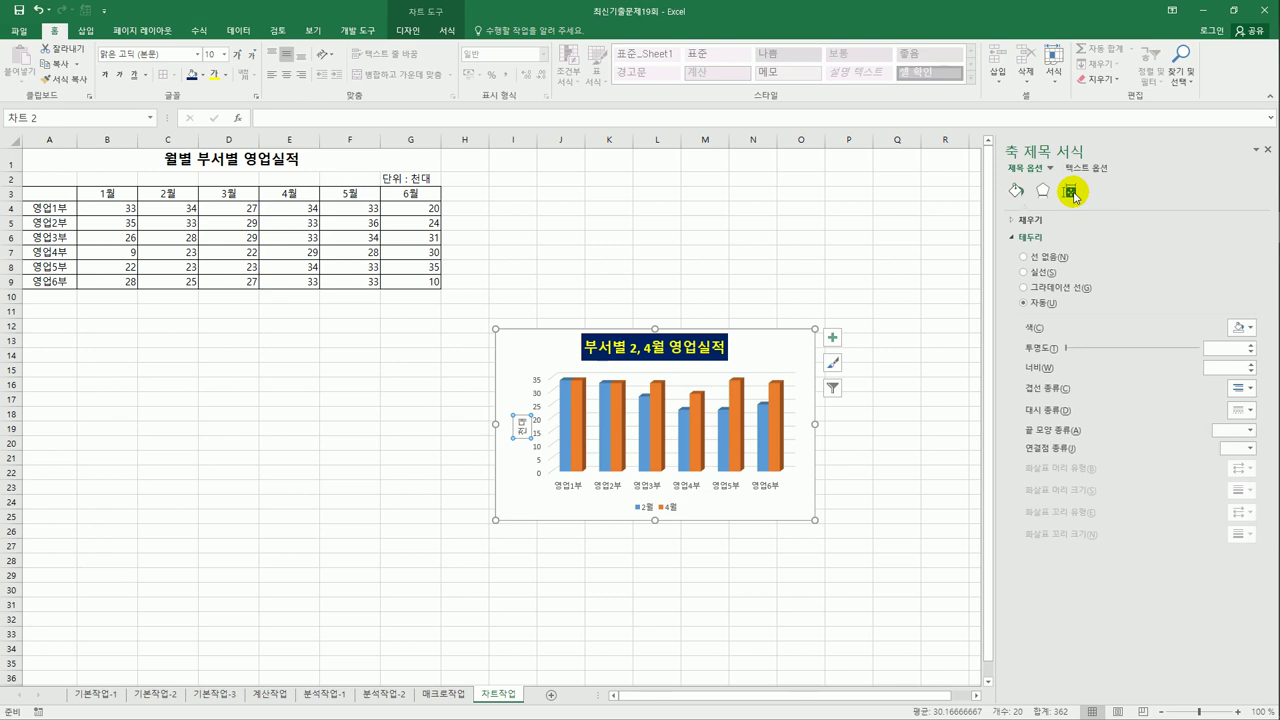
{"action": "left_click", "coordinate": [1200, 262]}
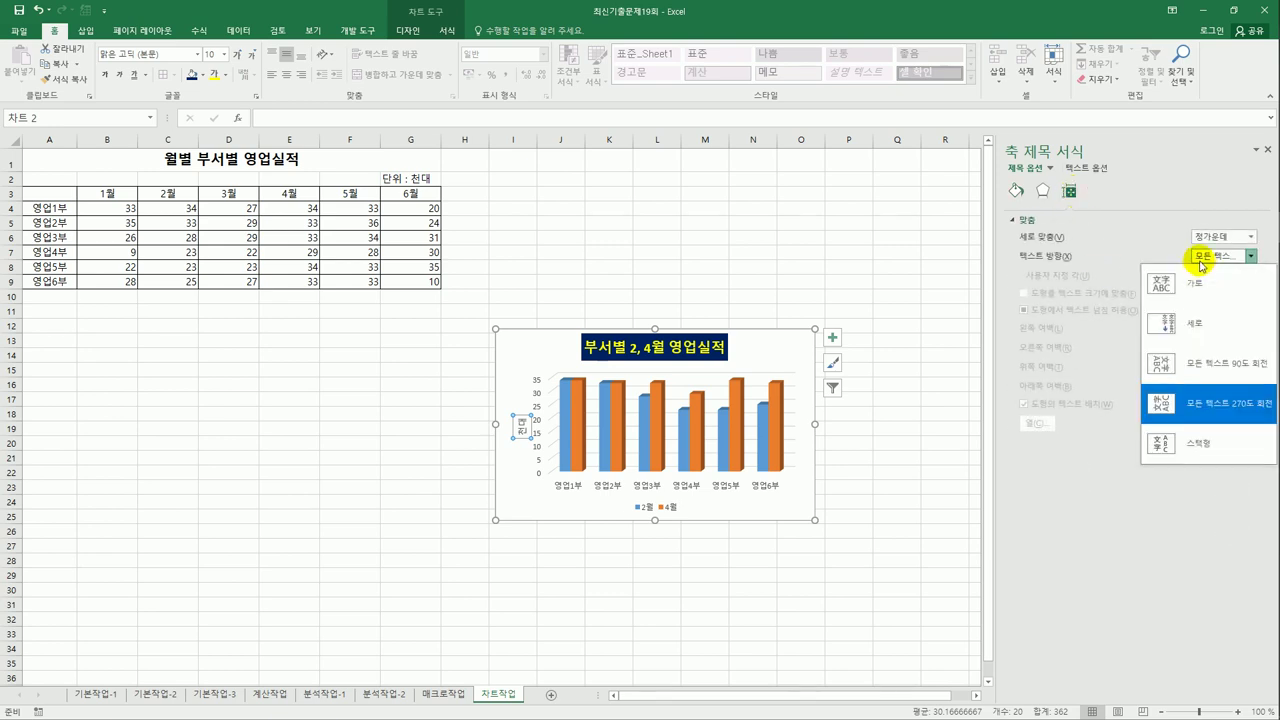
{"action": "left_click", "coordinate": [1163, 320]}
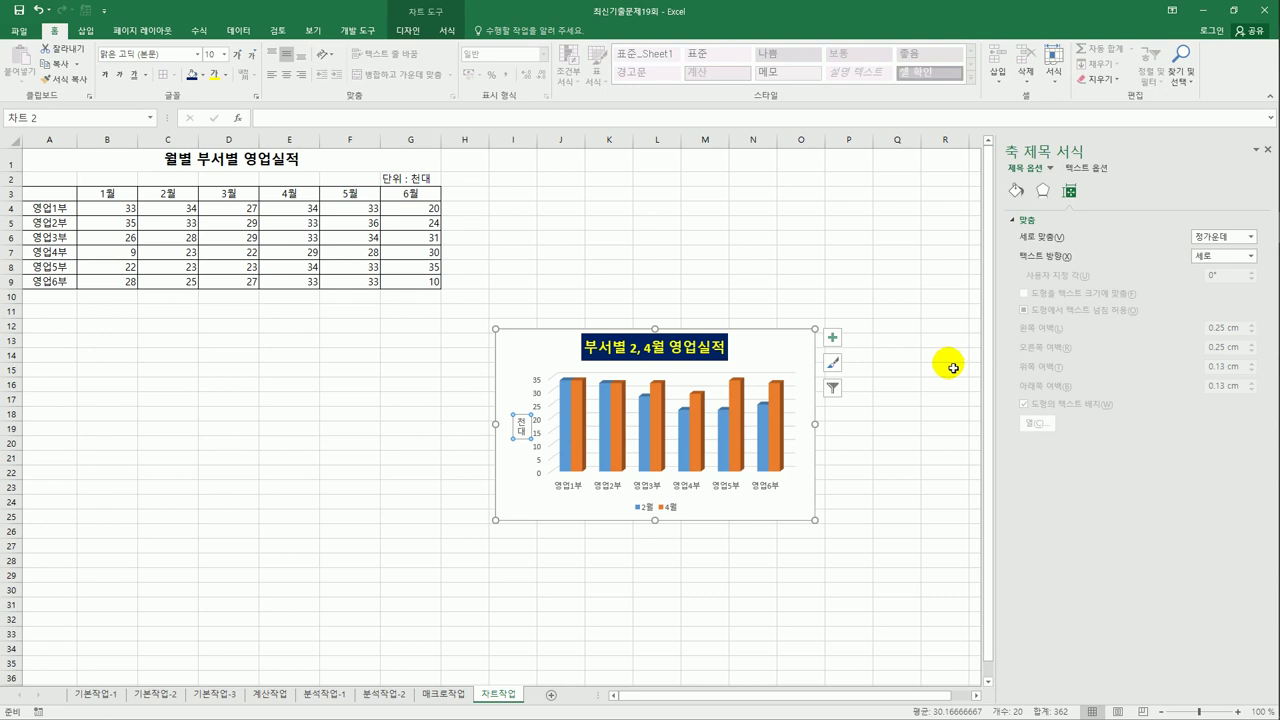
Fill only the 영업4부 column of the 2월 series with standard red.
{"action": "left_click", "coordinate": [686, 423]}
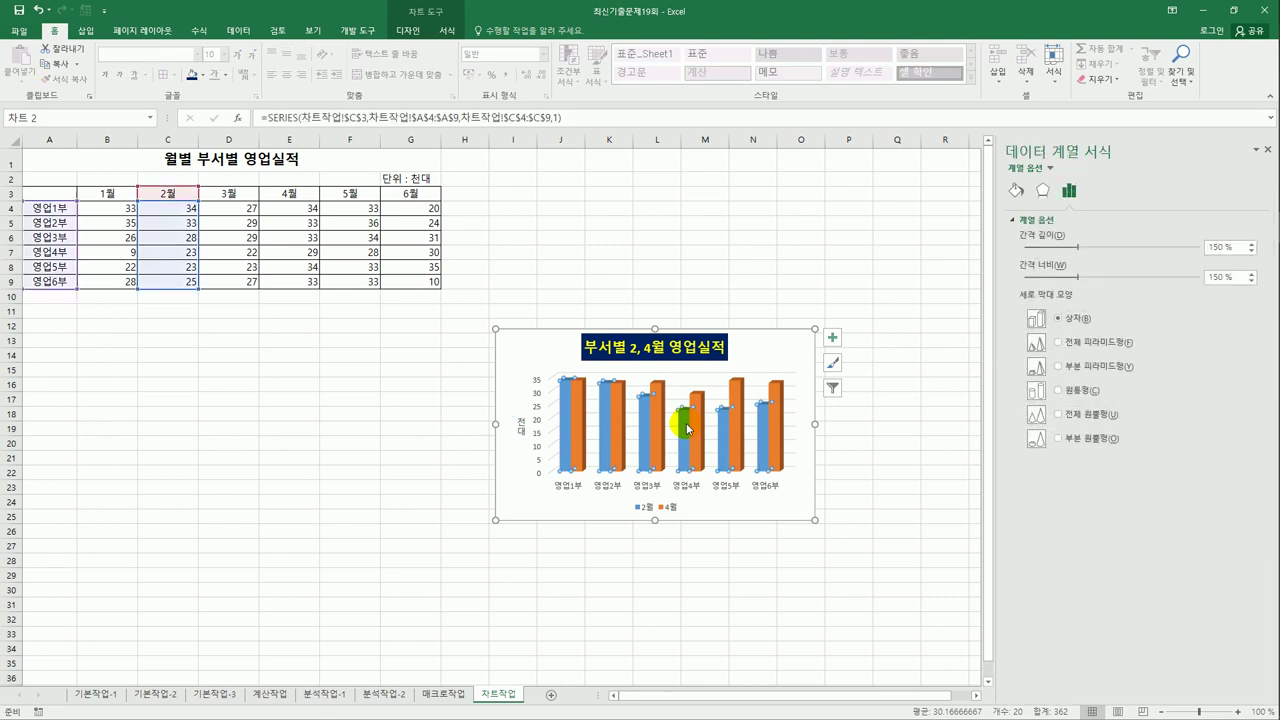
{"action": "left_click", "coordinate": [686, 428]}
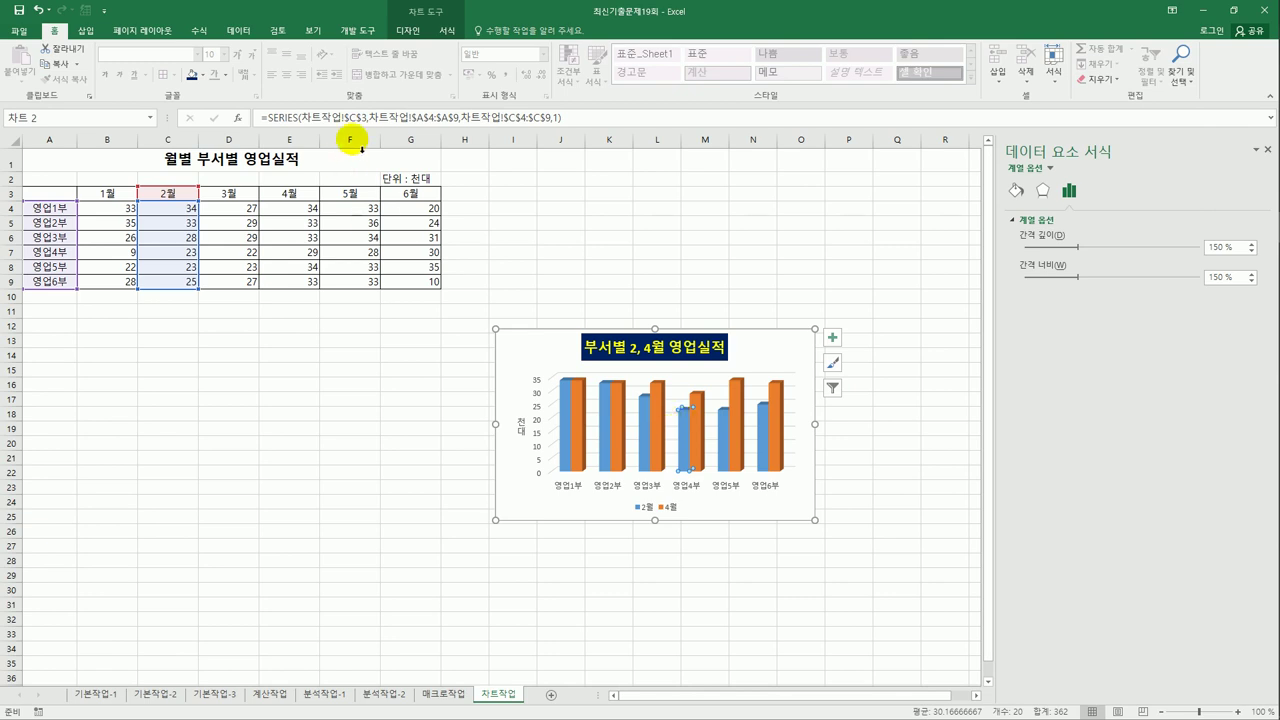
{"action": "left_click", "coordinate": [440, 32]}
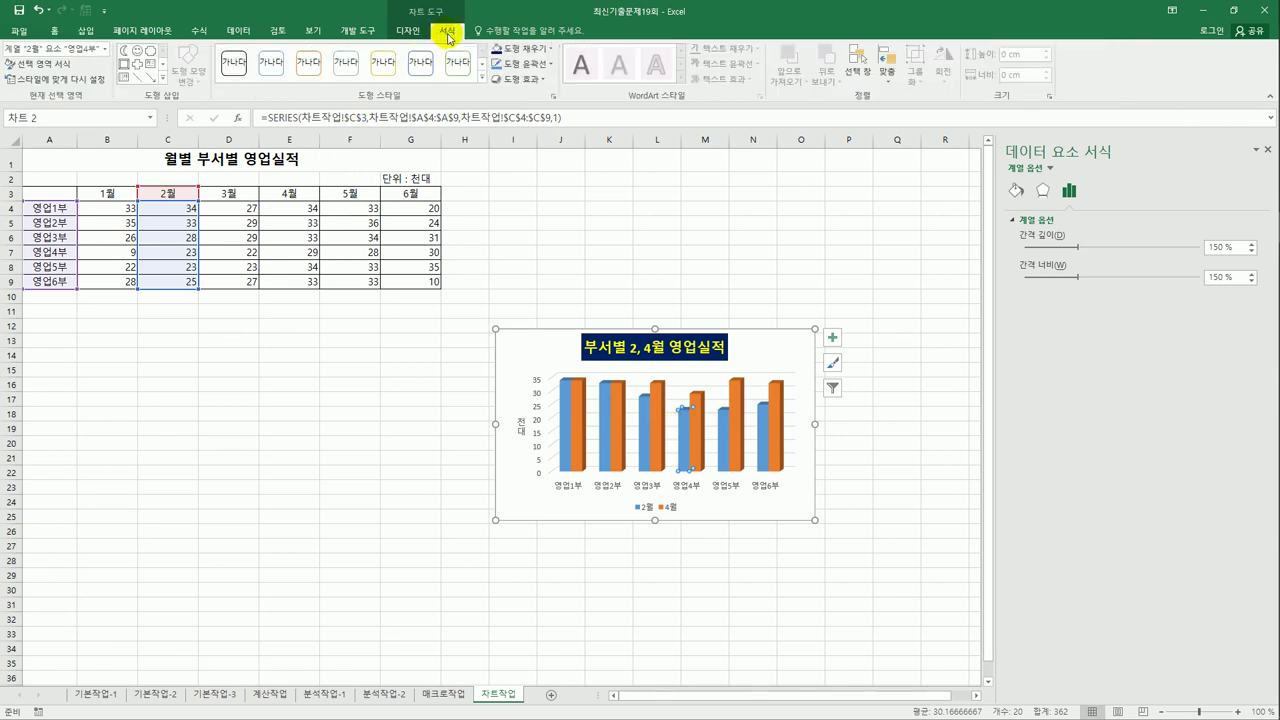
{"action": "left_click", "coordinate": [550, 50]}
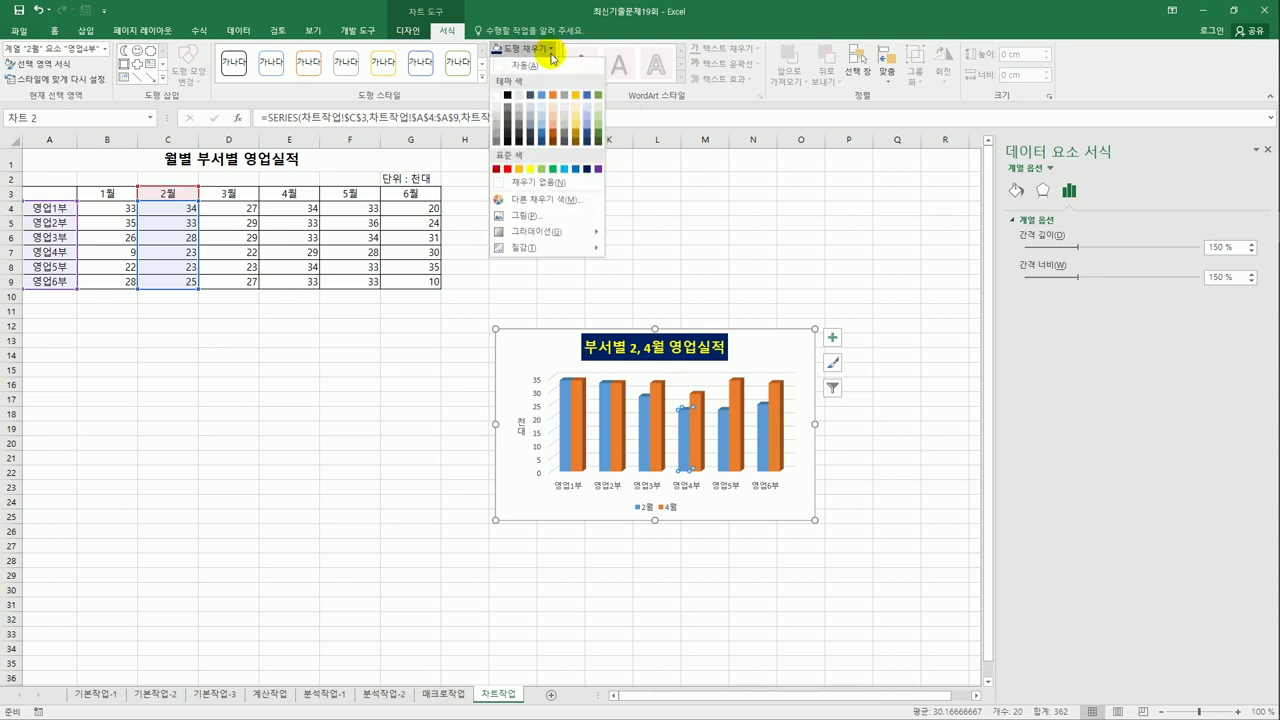
{"action": "left_click", "coordinate": [507, 169]}
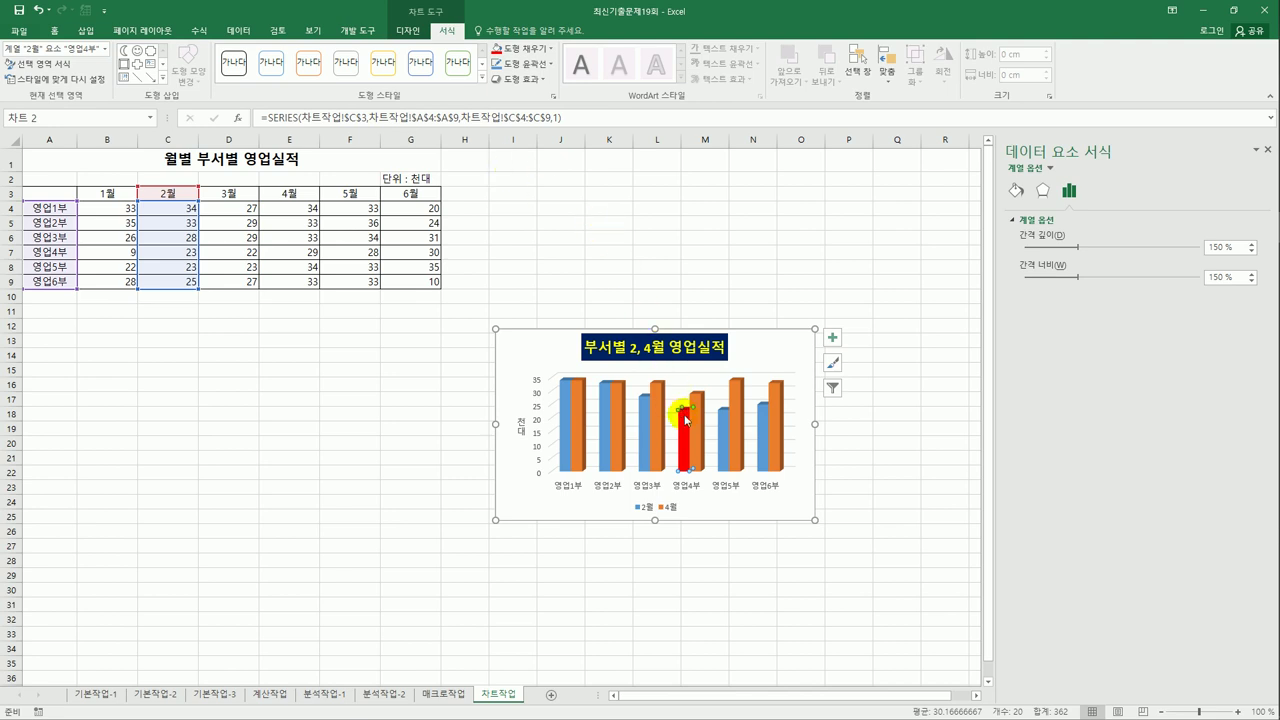
Add a data label to the 영업4부 column of the 2월 series only.
{"action": "left_click", "coordinate": [832, 337]}
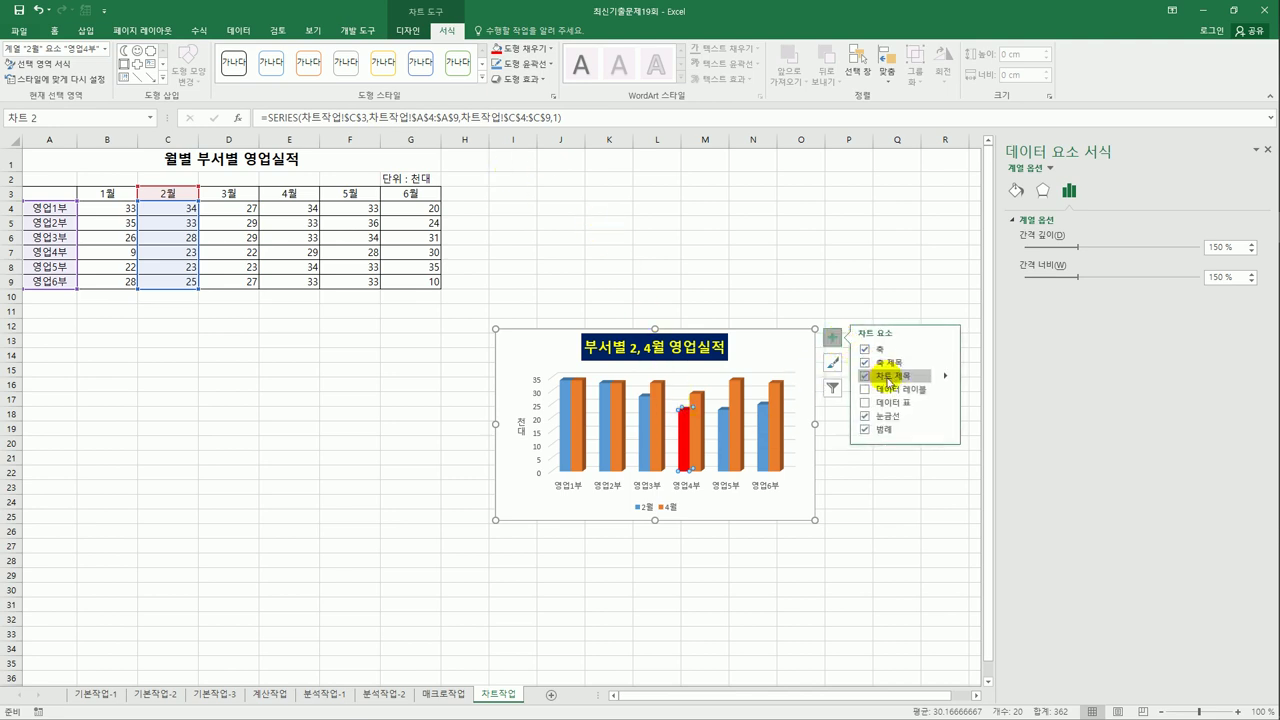
{"action": "mouse_move", "coordinate": [946, 394]}
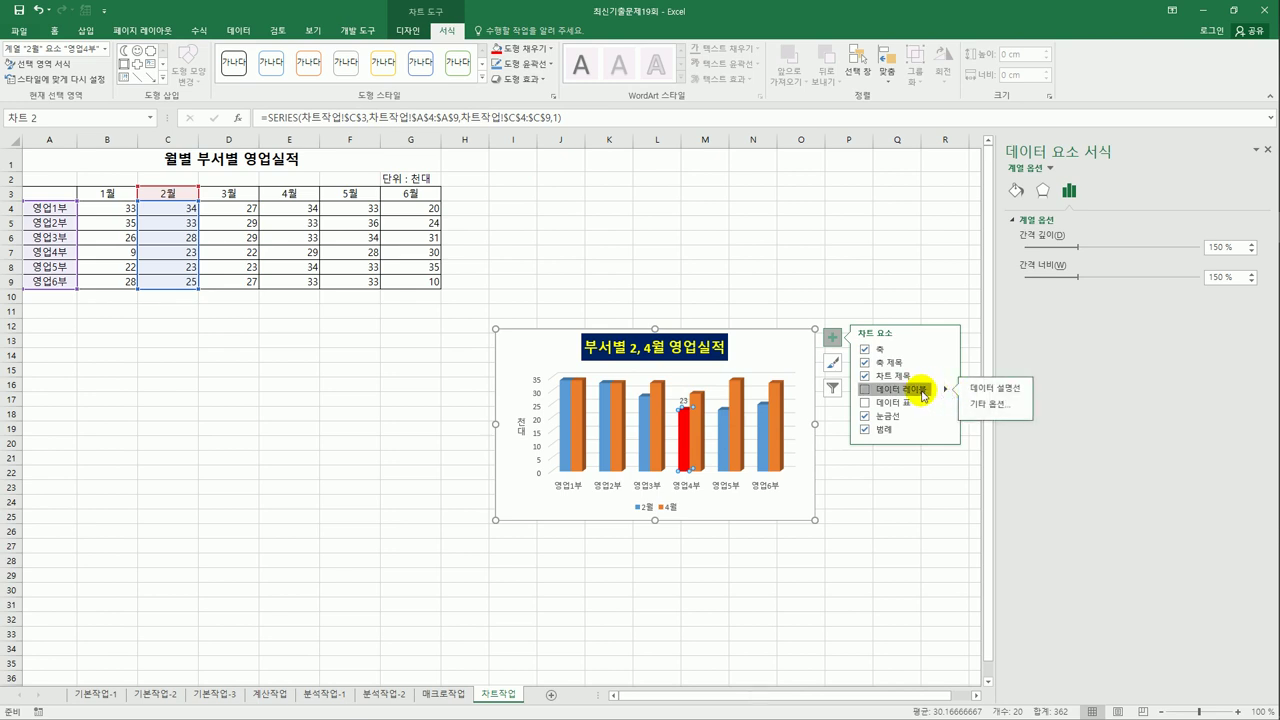
{"action": "left_click", "coordinate": [922, 395]}
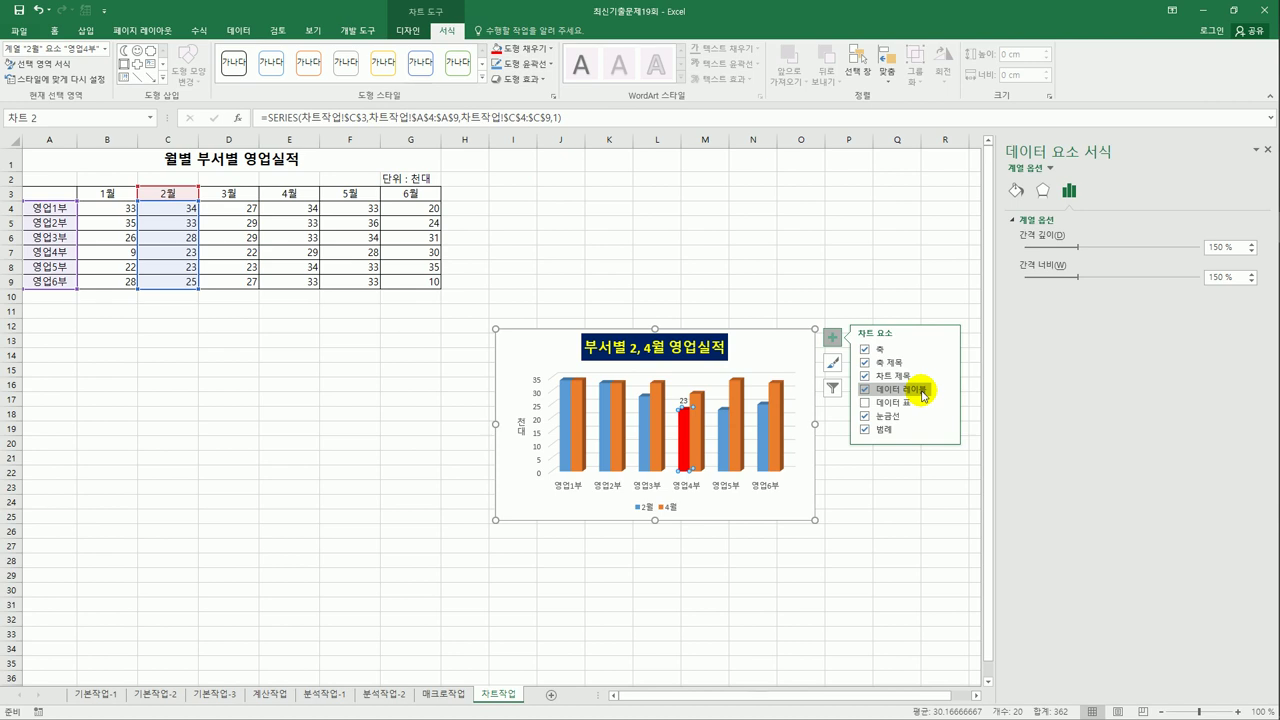
Move the chart below the data table and resize it to cover A12:H26, about 8.73 cm high and 18.52 cm wide.
{"action": "left_click", "coordinate": [795, 345]}
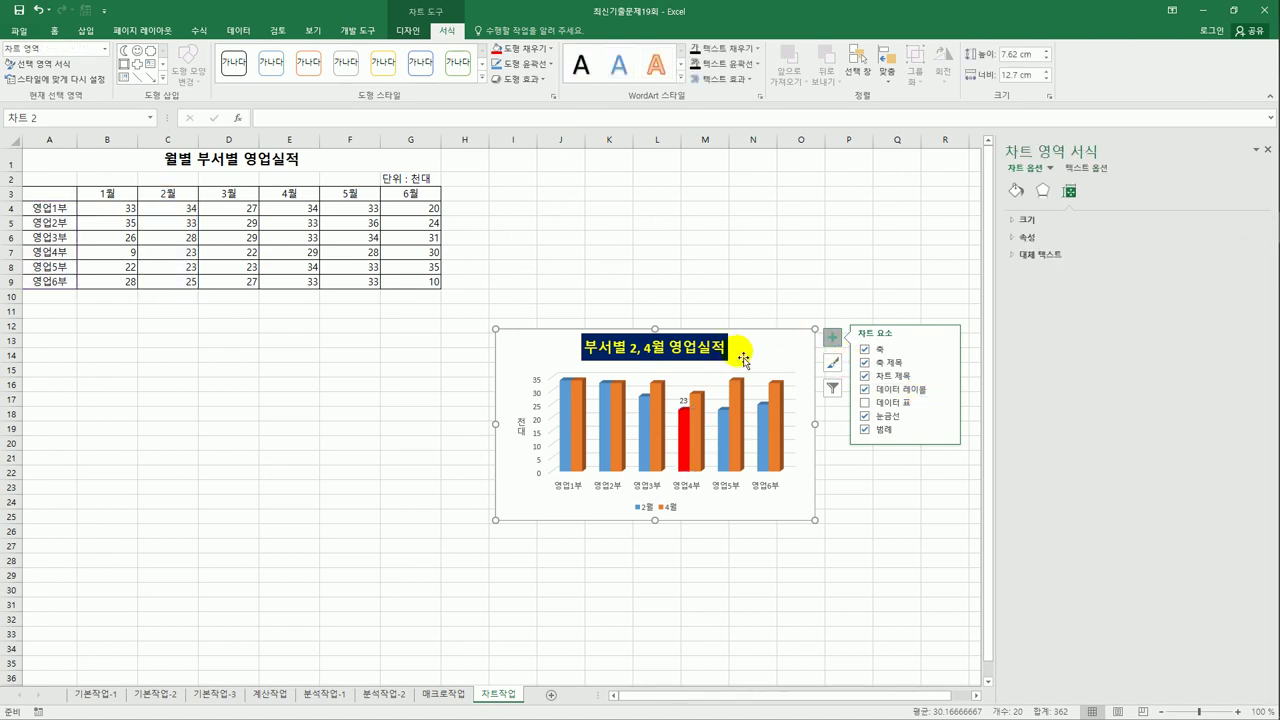
{"action": "left_click_drag", "start_coordinate": [757, 353], "coordinate": [271, 347]}
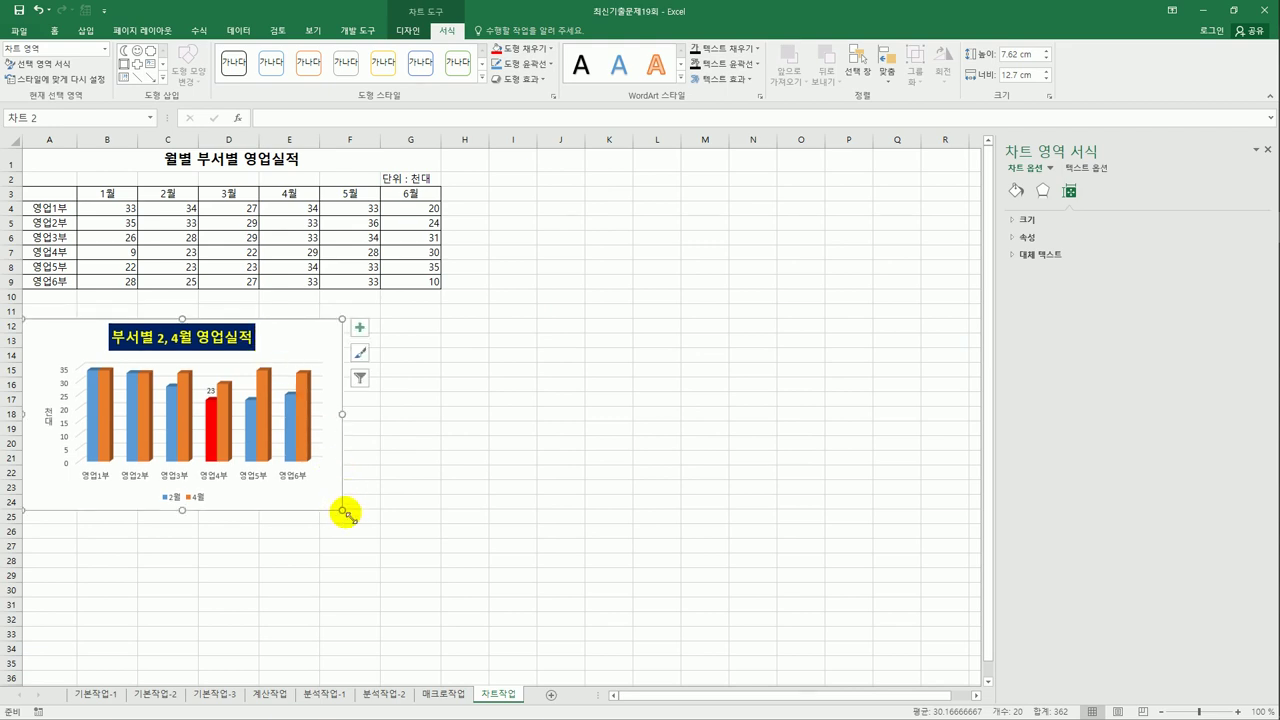
{"action": "left_click_drag", "start_coordinate": [343, 514], "coordinate": [479, 548]}
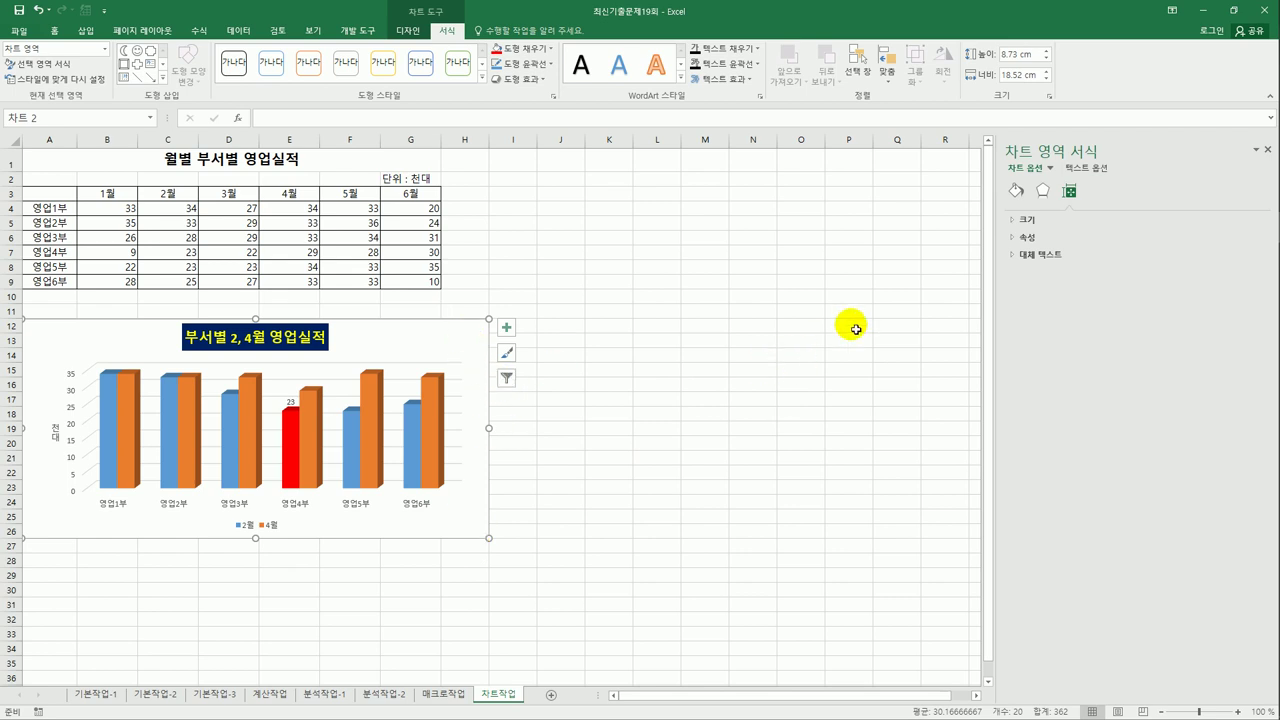
Give the chart area border rounded corners (둥근 모서리) and deselect the chart.
{"action": "left_click", "coordinate": [1015, 191]}
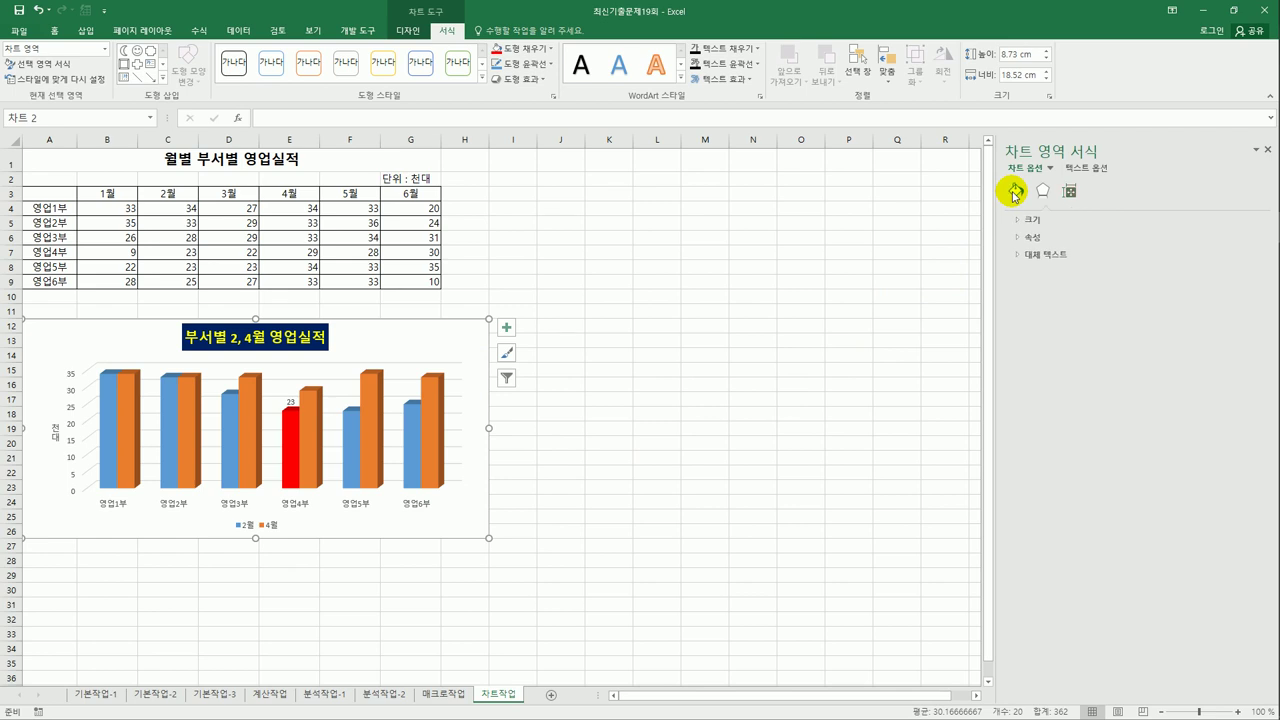
{"action": "left_click", "coordinate": [1030, 237]}
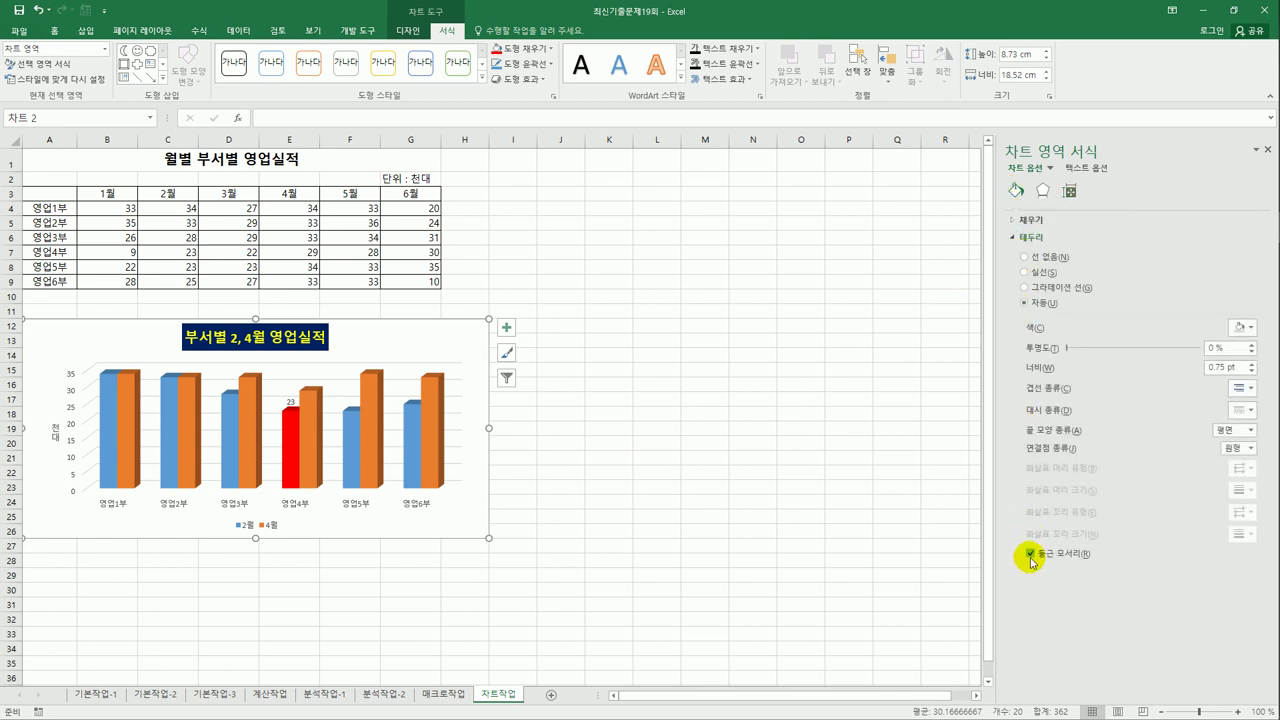
{"action": "left_click", "coordinate": [1030, 556]}
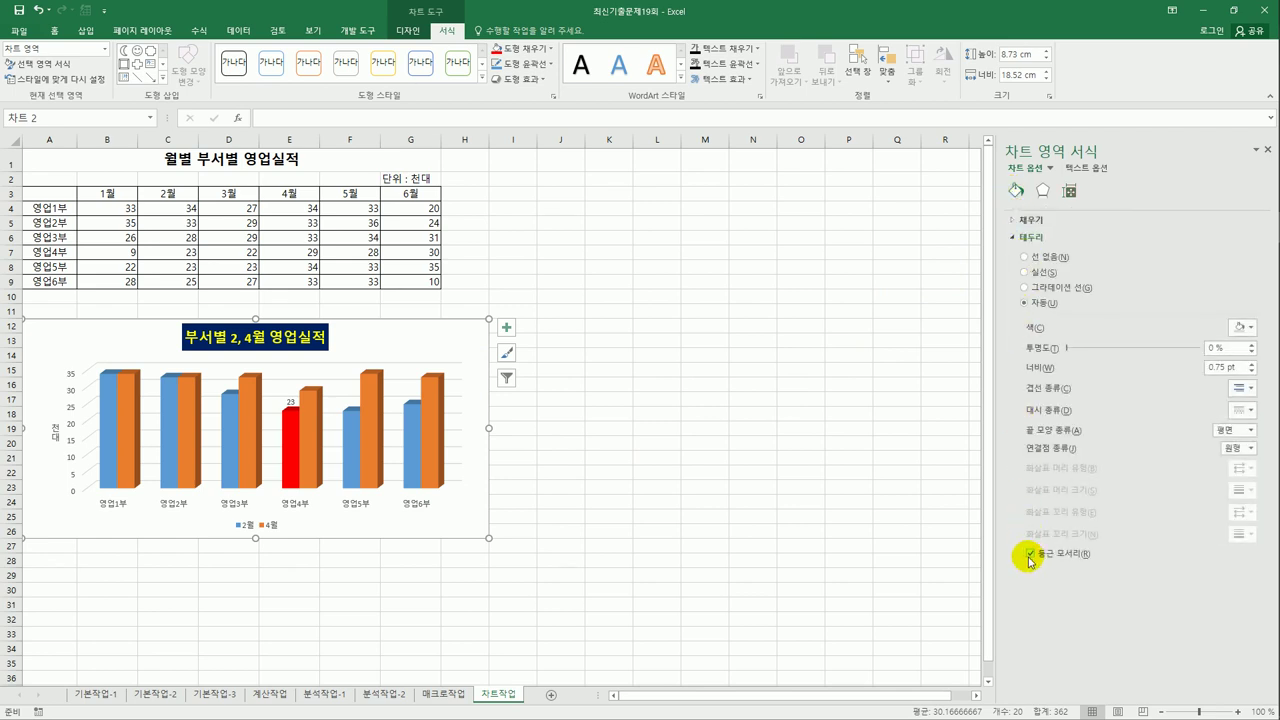
{"action": "left_click", "coordinate": [740, 567]}
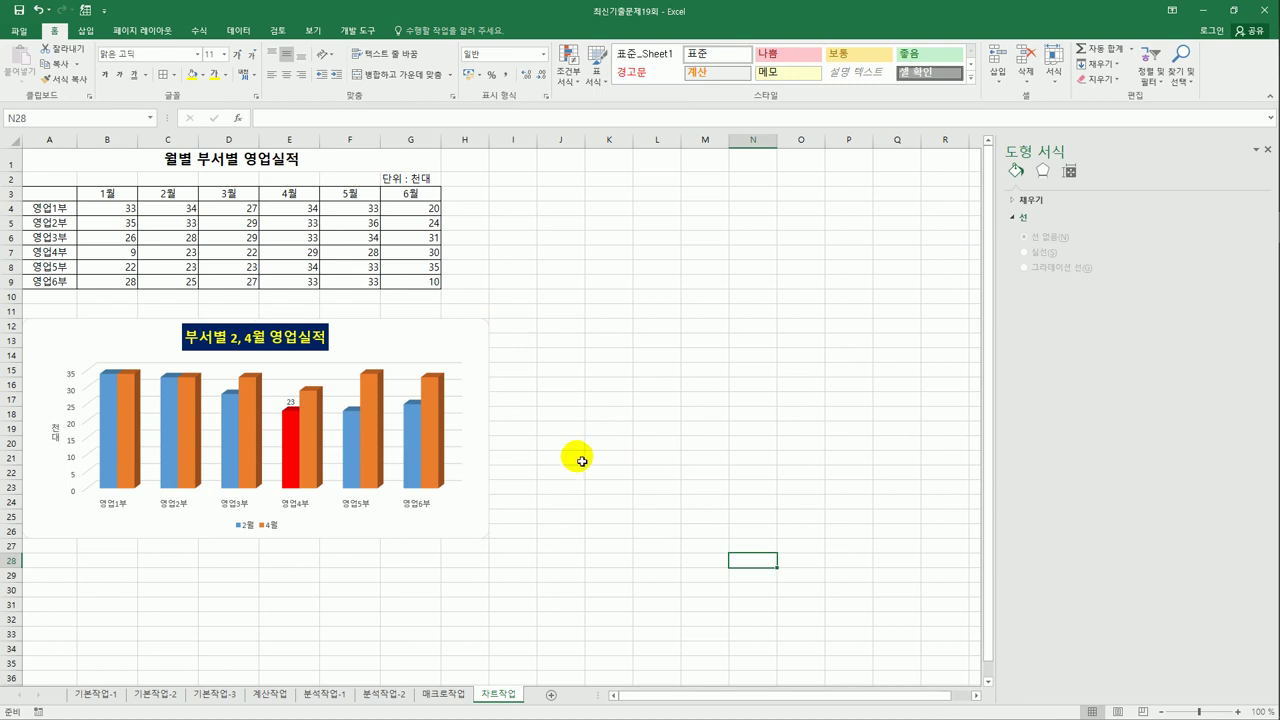